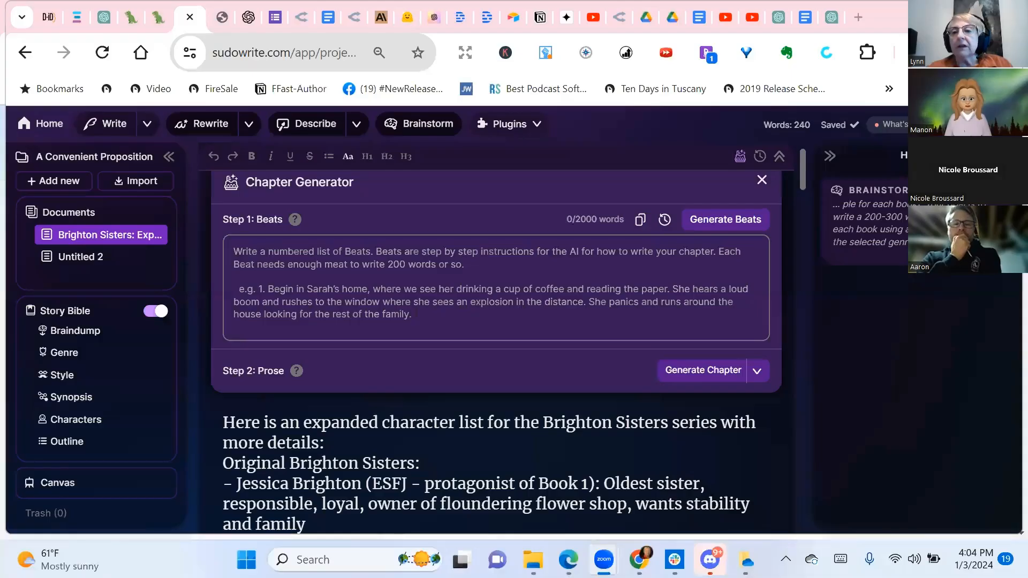
Step: Show the account's recent credit activity, and close the account settings again
click(1004, 124)
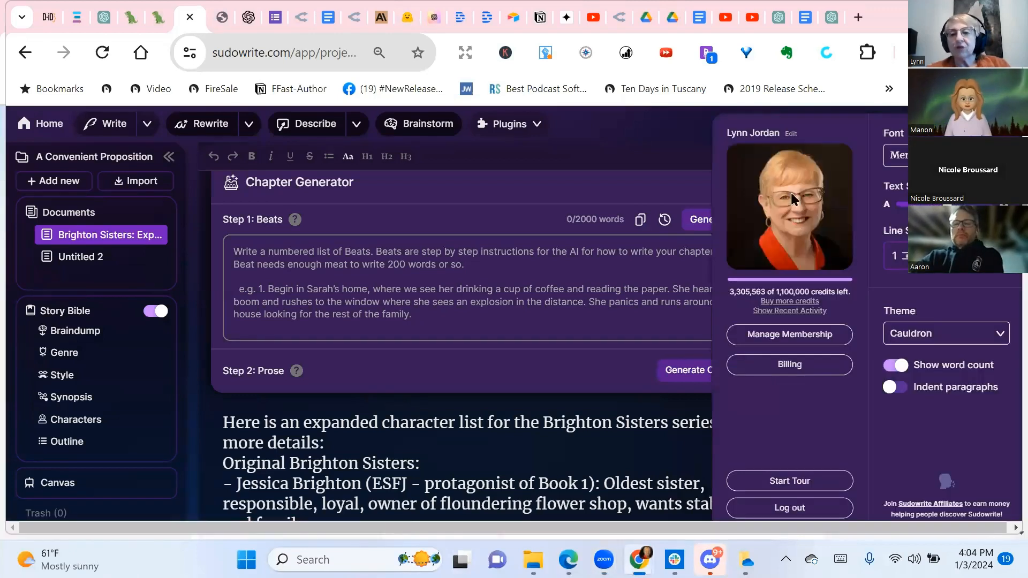
click(789, 311)
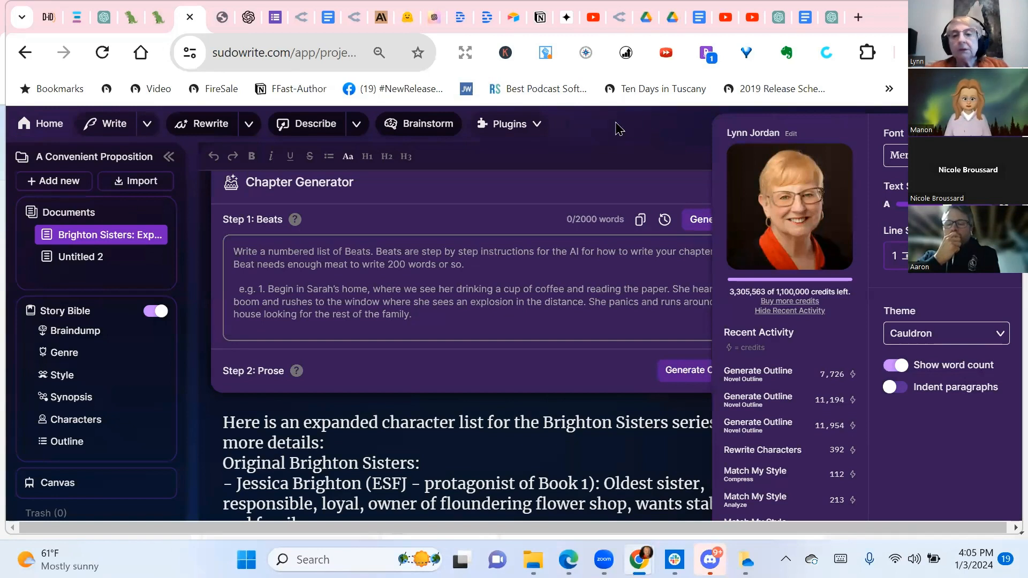
click(620, 138)
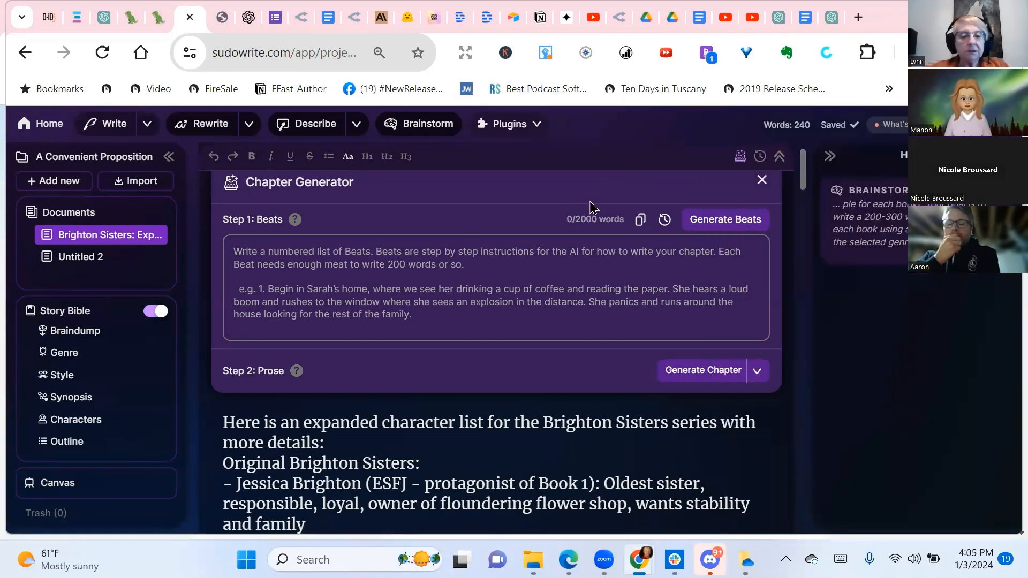
Step: Examine the expanded character list in the Brighton Sisters document, down to the Story Bible's Braindump
scroll(603, 244, down, 3)
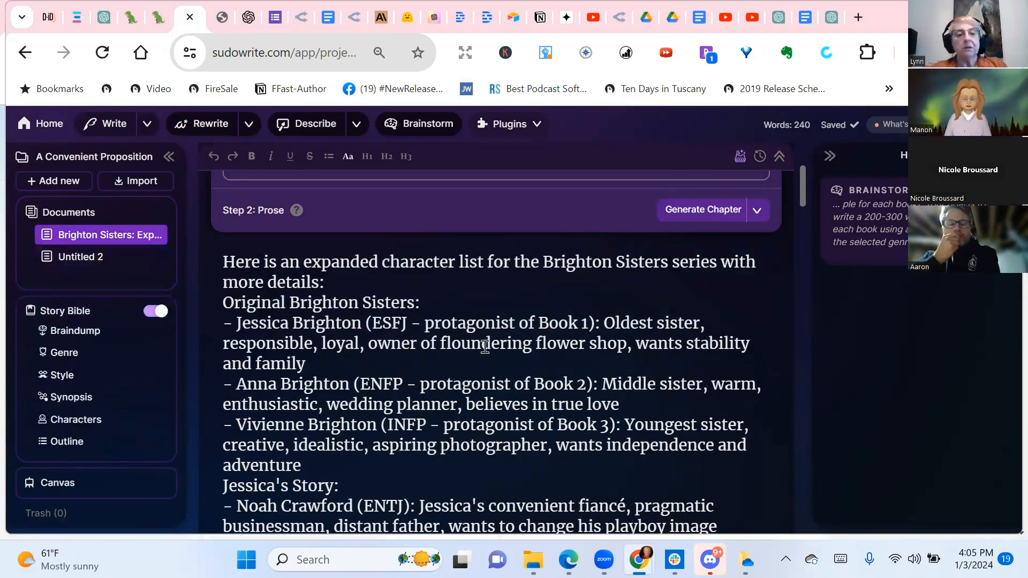
scroll(544, 347, down, 6)
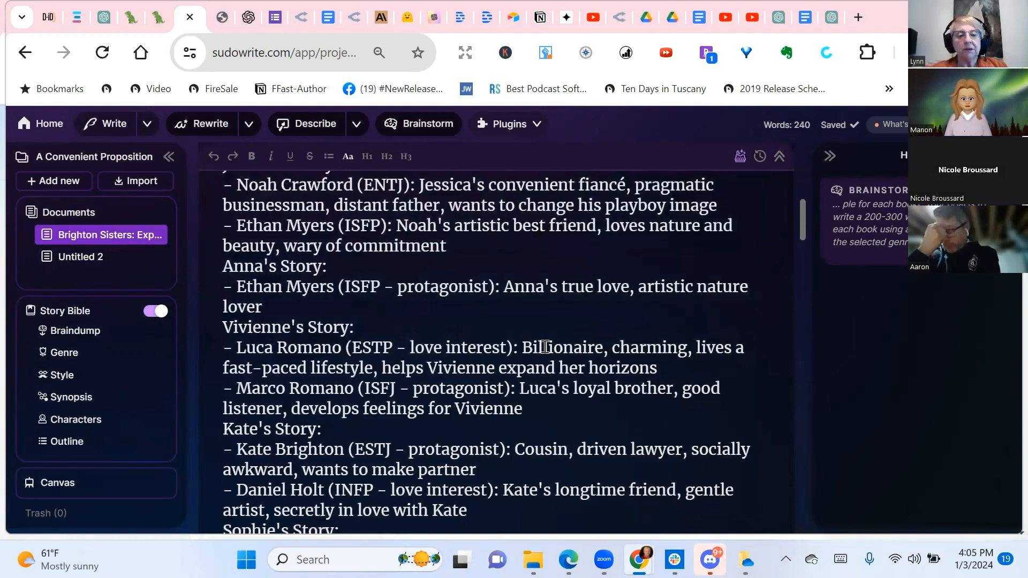
scroll(418, 382, up, 6)
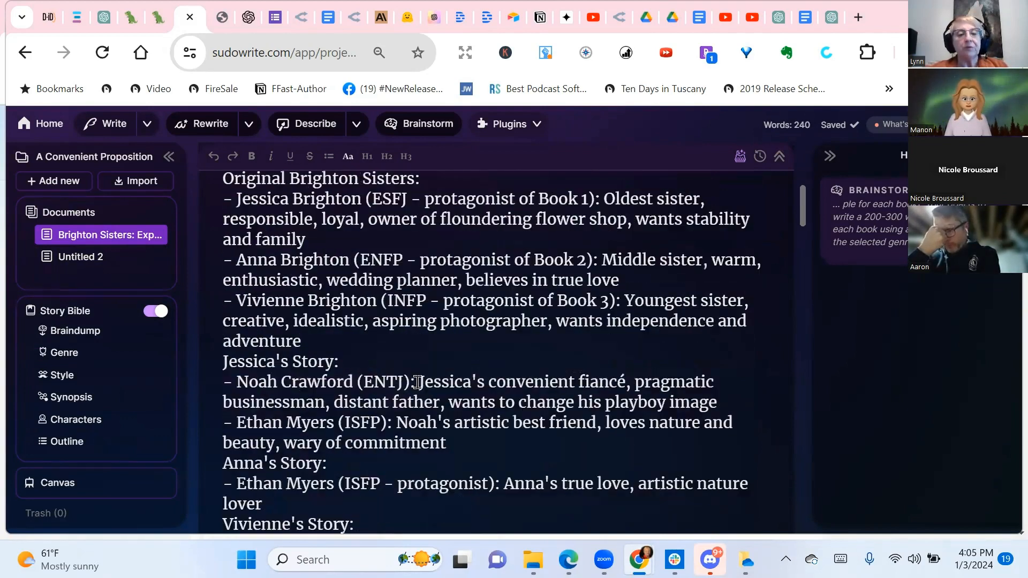
scroll(418, 383, down, 12)
scroll(418, 382, down, 10)
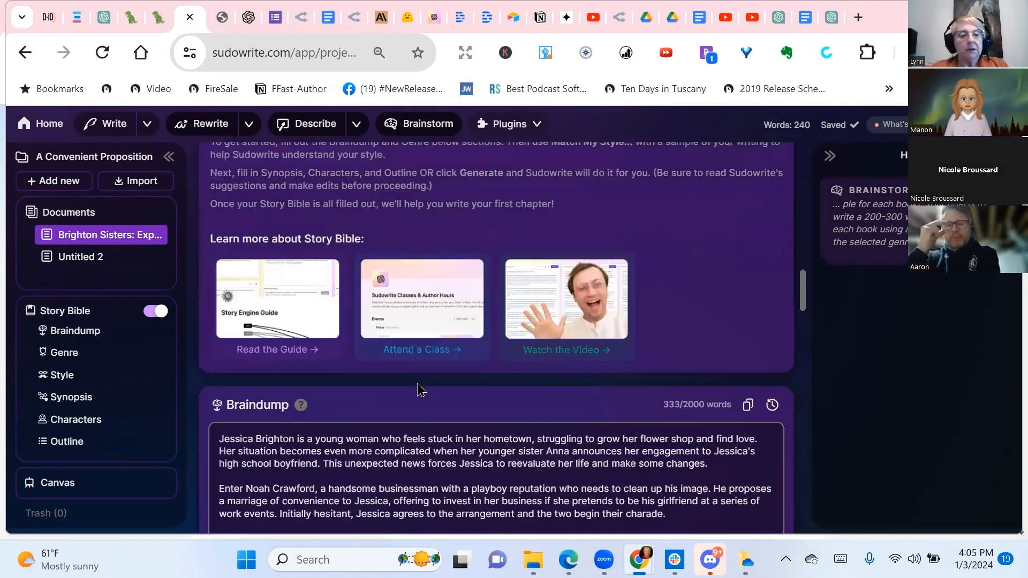
Step: Go to the Story Bible's Characters section and enlarge the page for easier reading
click(81, 432)
click(80, 428)
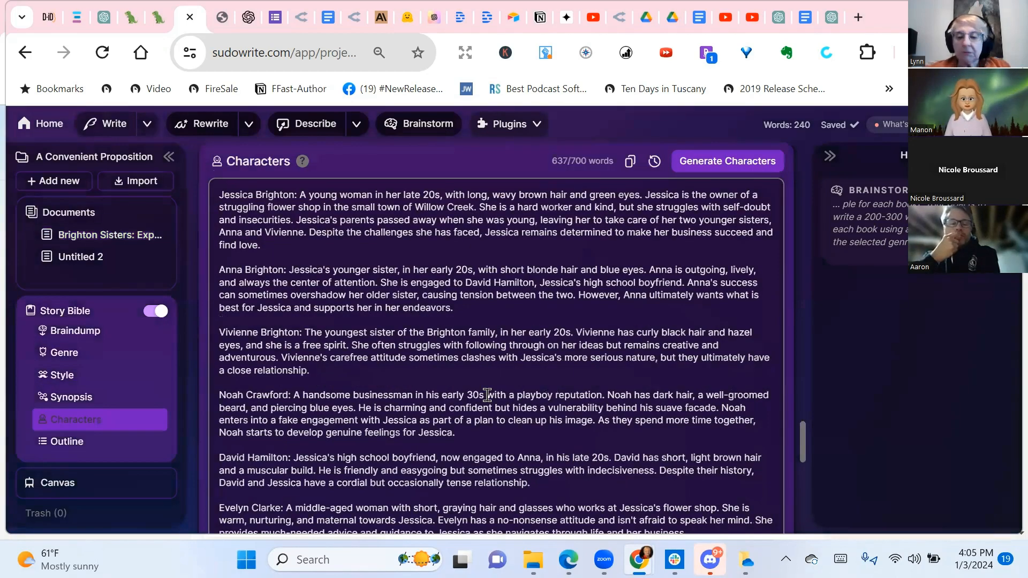
key(ctrl+plus)
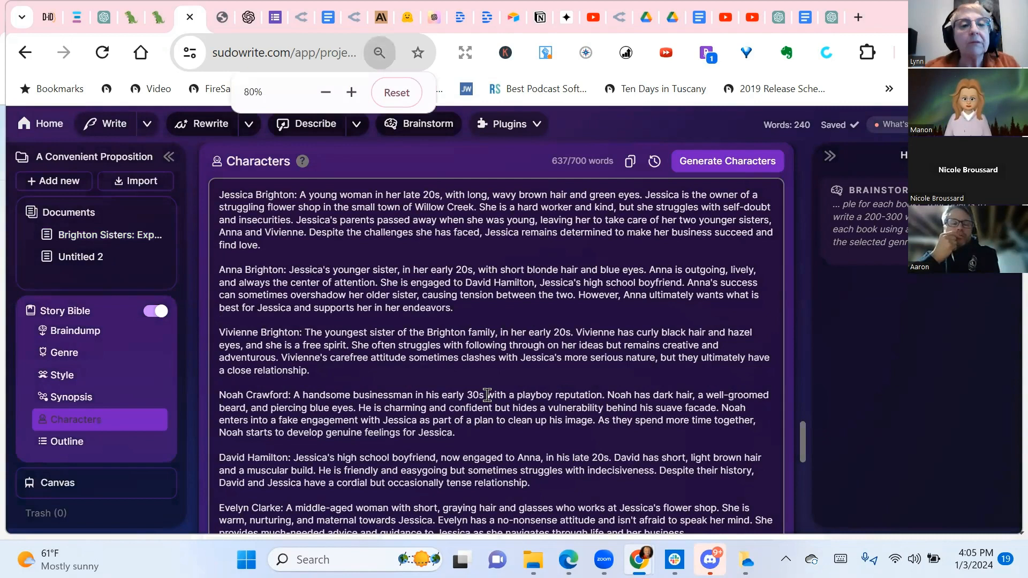
key(ctrl+plus)
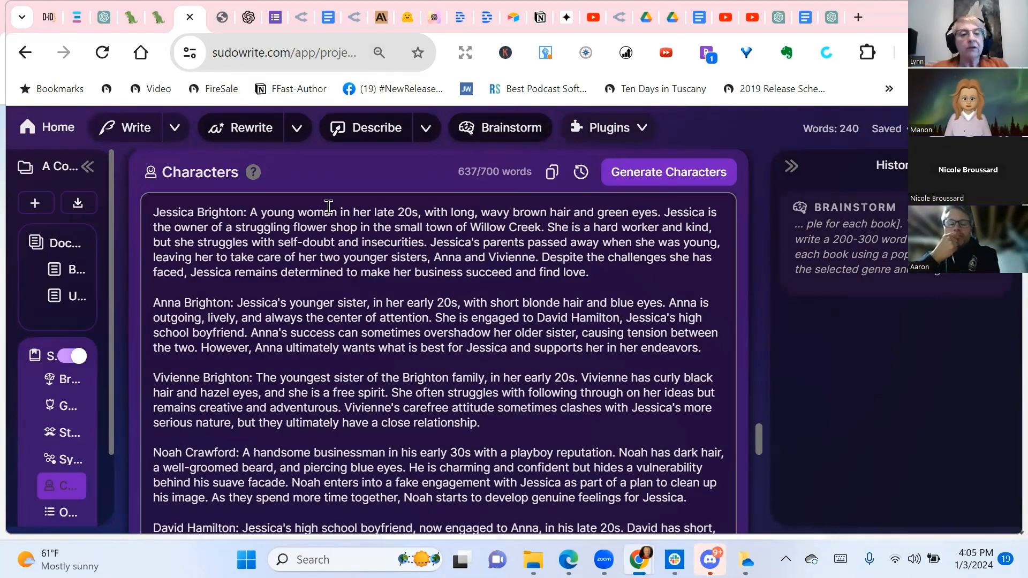
Step: Read through the Story Bible's character descriptions, town and legends entries, and the Rewrite Characters box
scroll(414, 285, down, 3)
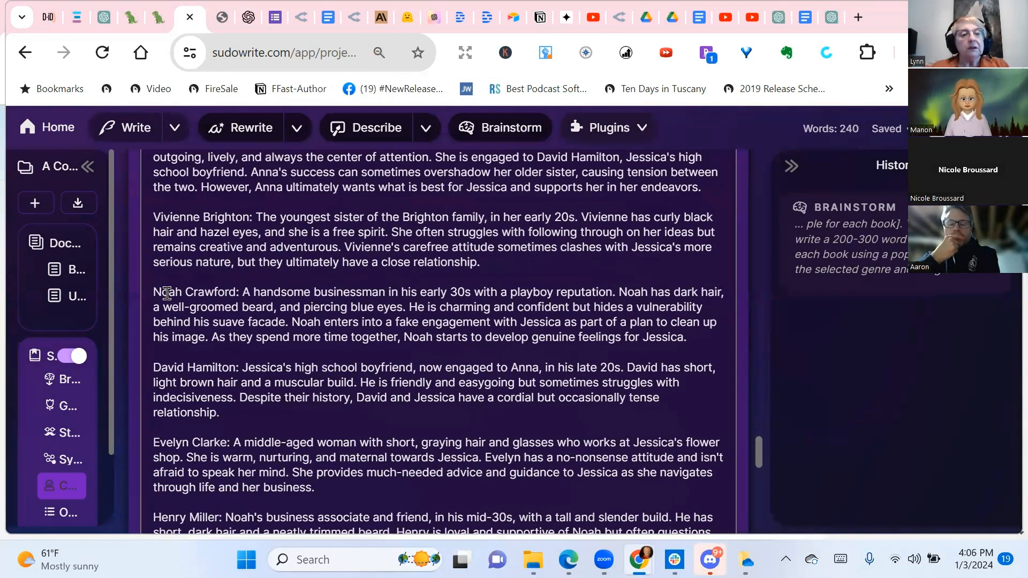
scroll(481, 285, down, 2)
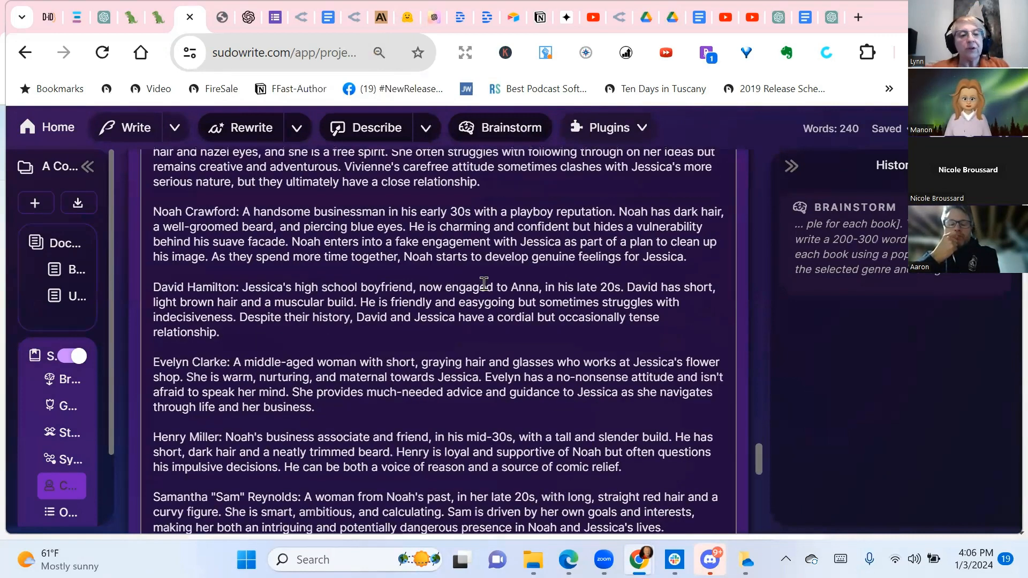
scroll(484, 283, down, 3)
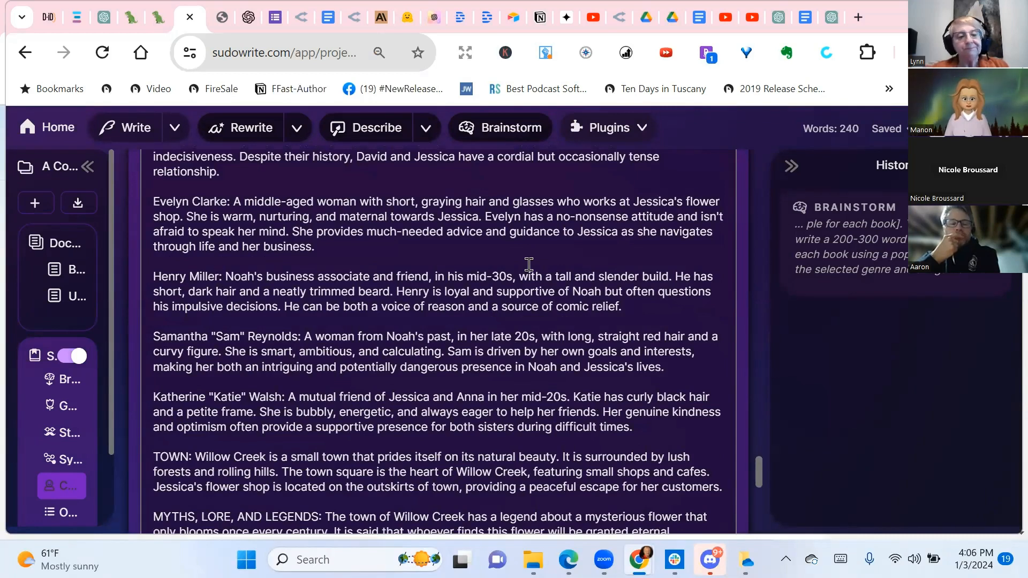
scroll(529, 264, down, 2)
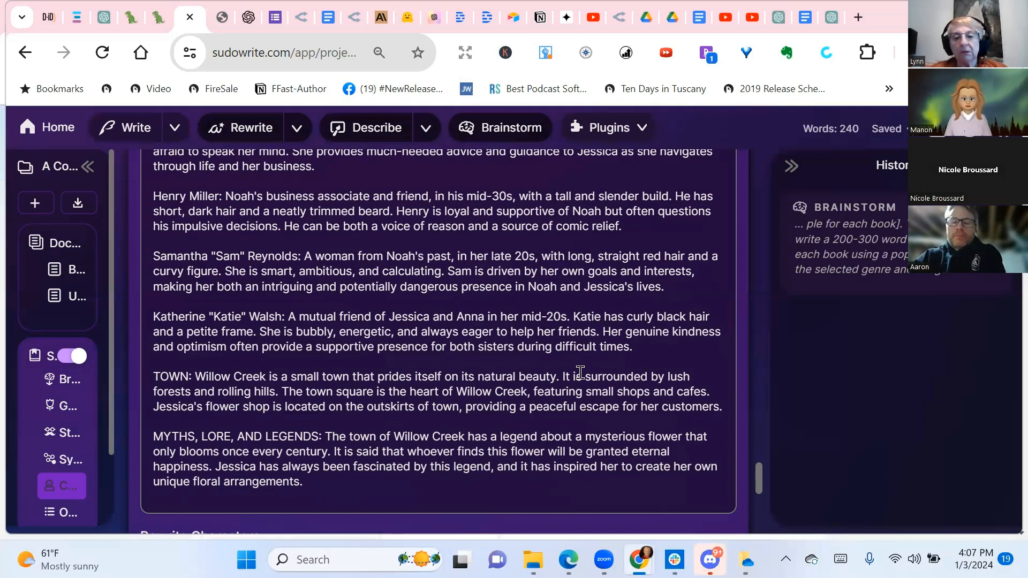
scroll(582, 380, down, 3)
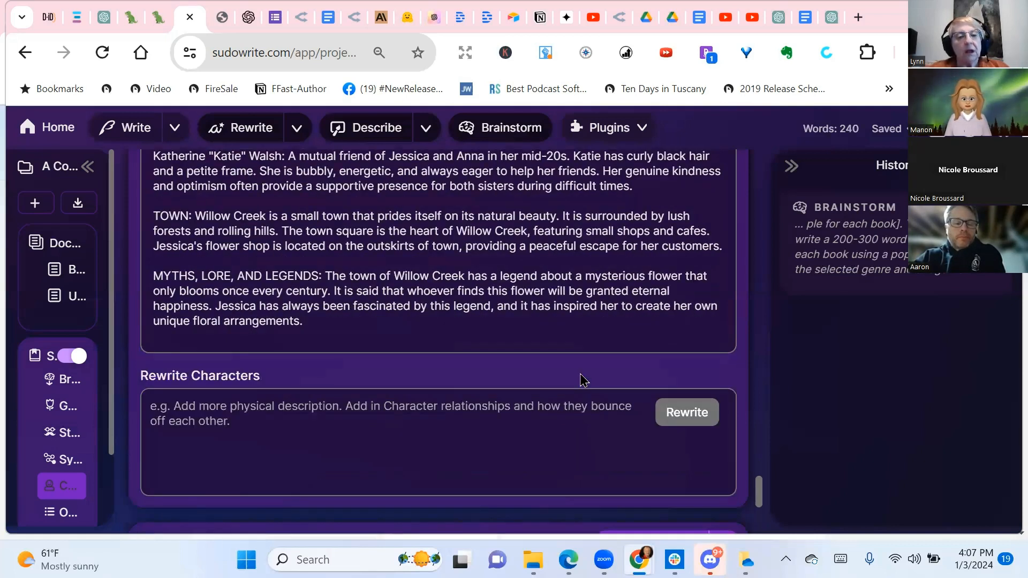
scroll(582, 380, down, 3)
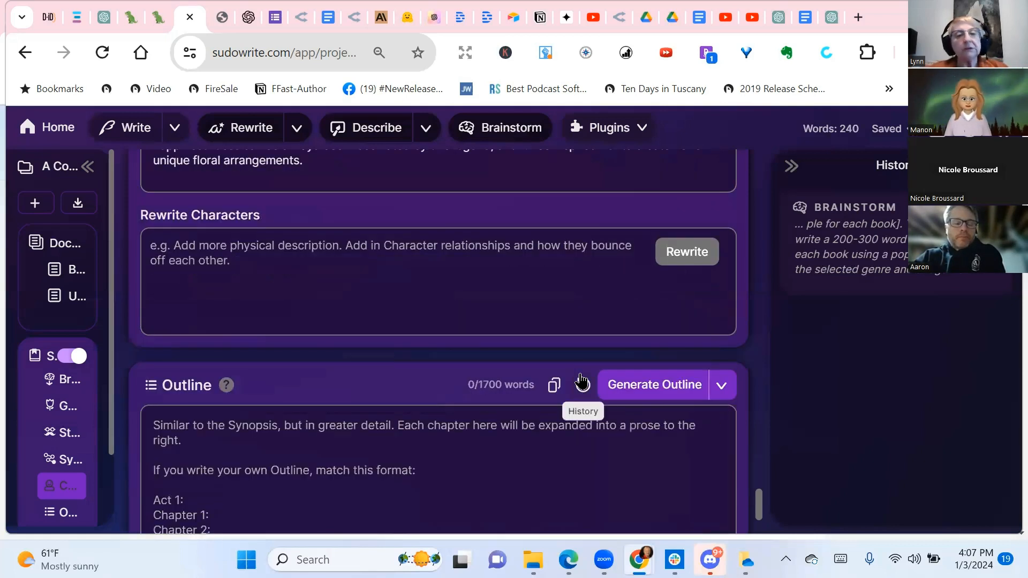
scroll(417, 355, up, 12)
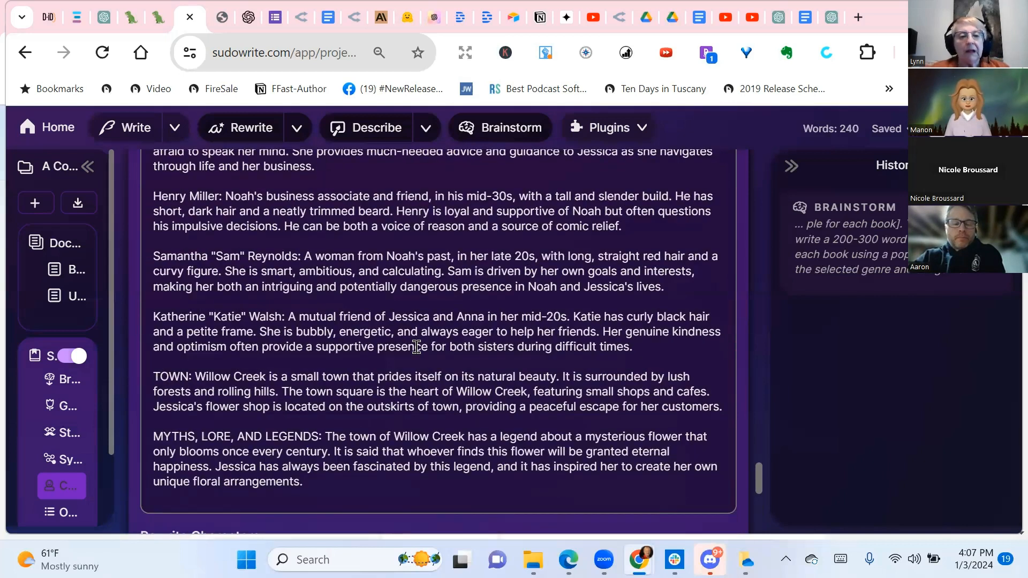
scroll(416, 348, down, 6)
scroll(416, 348, down, 6)
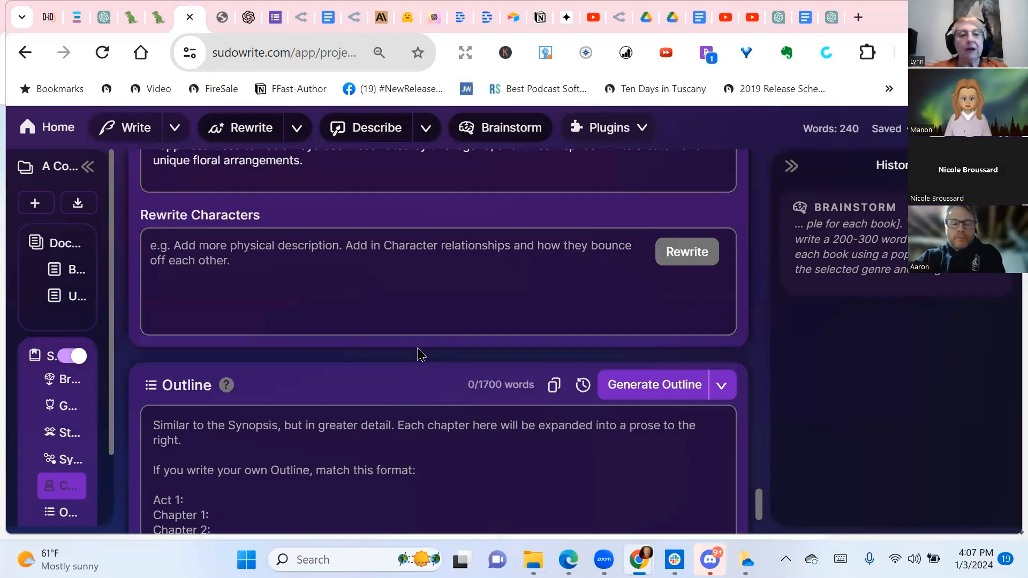
Step: Open the outline types for the Story Bible's Outline and compare The Hero's Journey, Hollywood Beats, Story Circle, Romance Outline and Novel Outline
scroll(418, 355, down, 3)
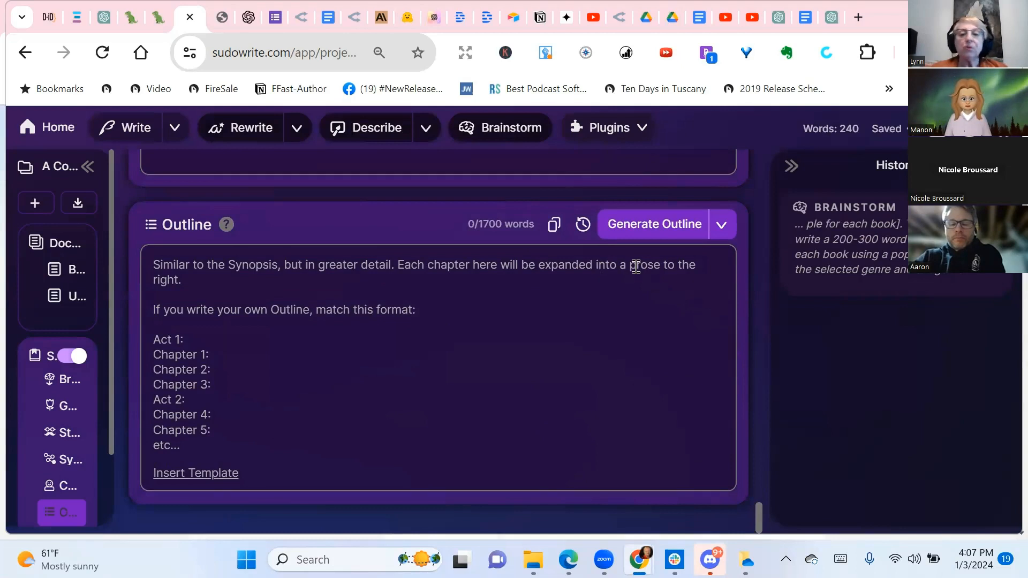
click(723, 227)
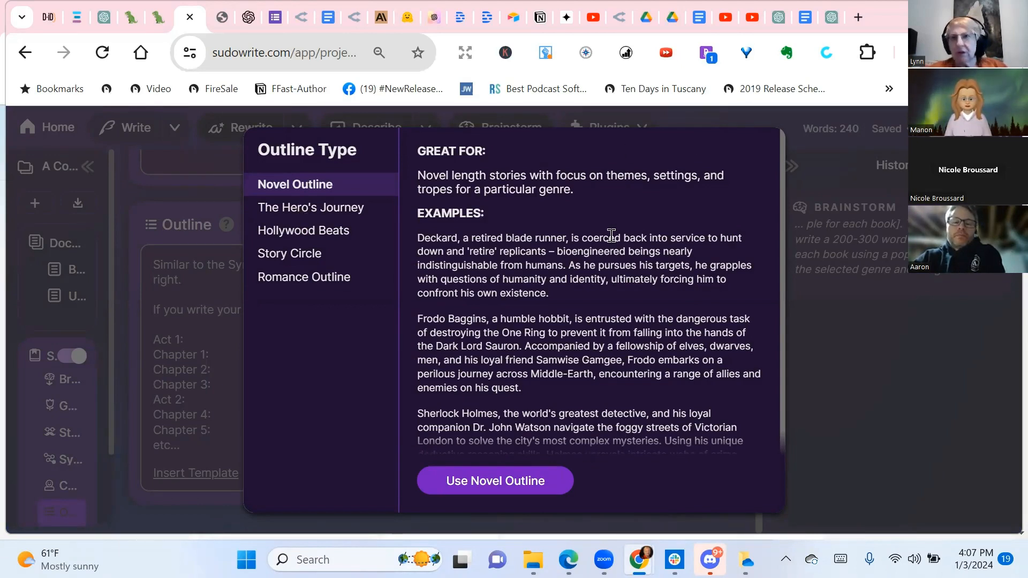
click(342, 220)
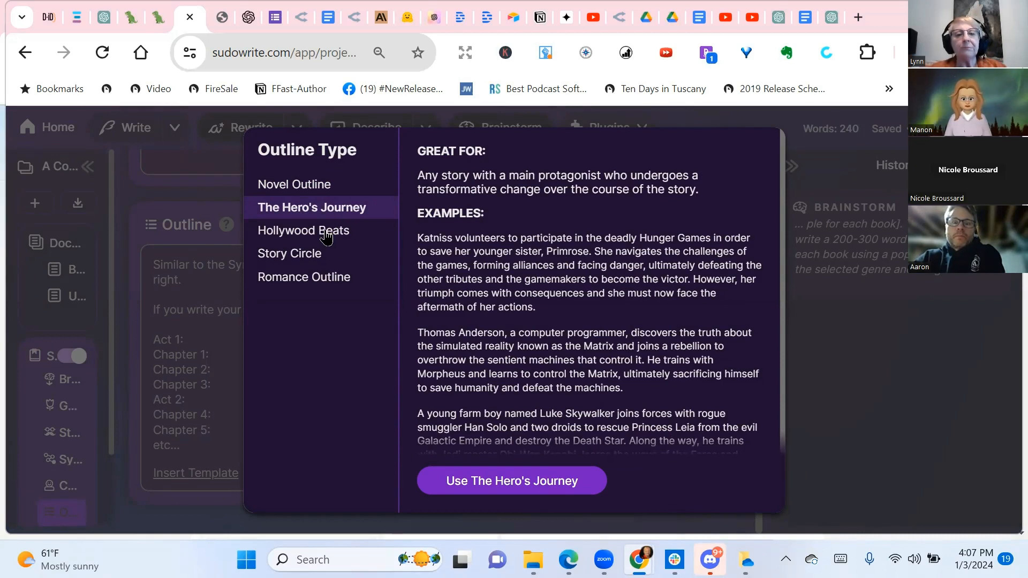
click(328, 235)
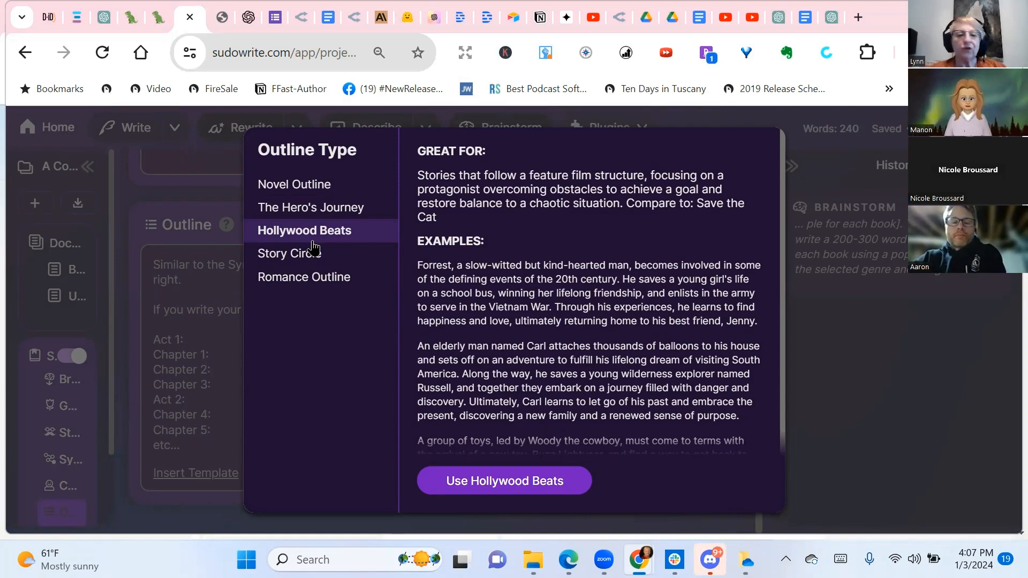
click(312, 258)
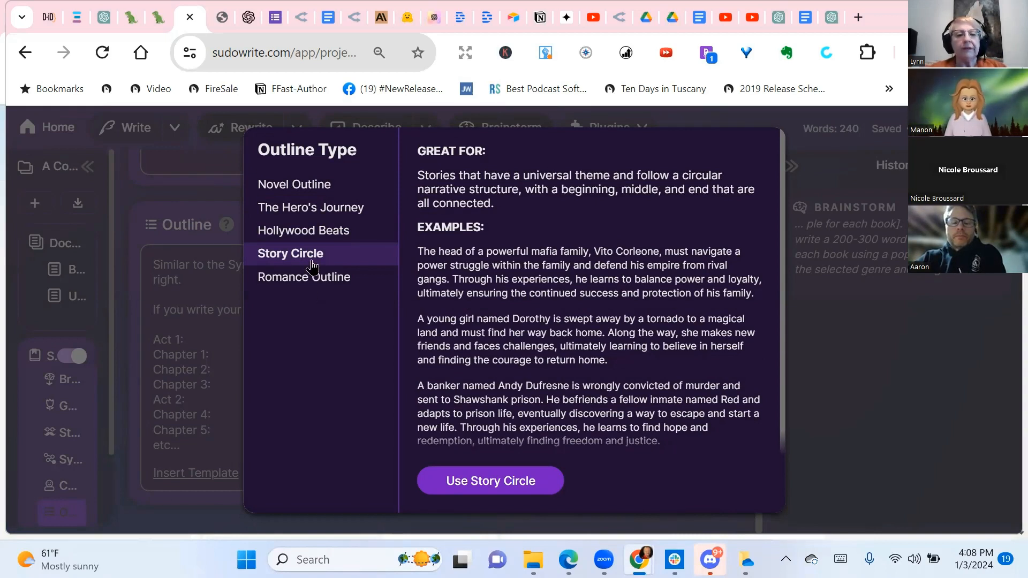
click(312, 285)
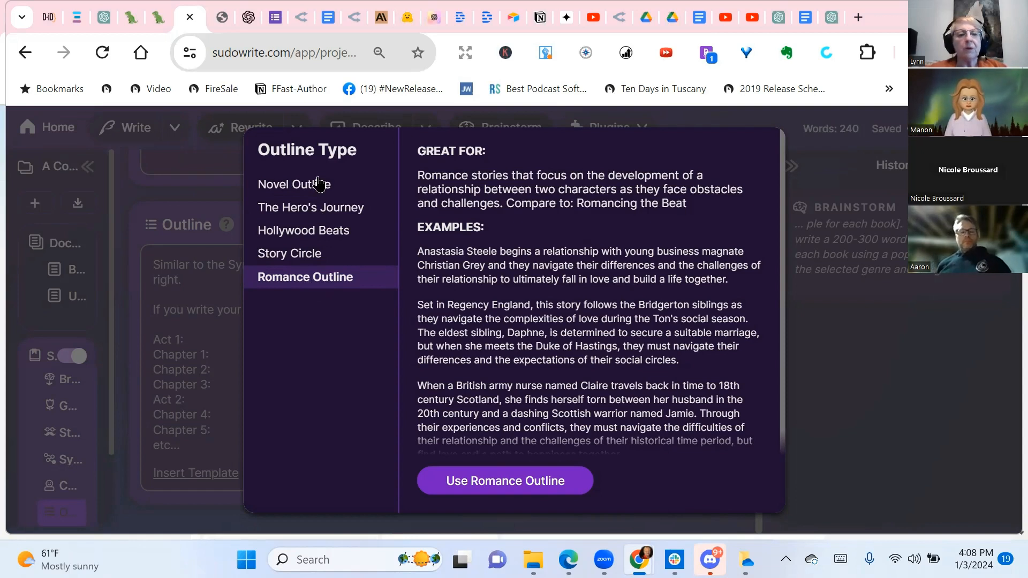
click(290, 187)
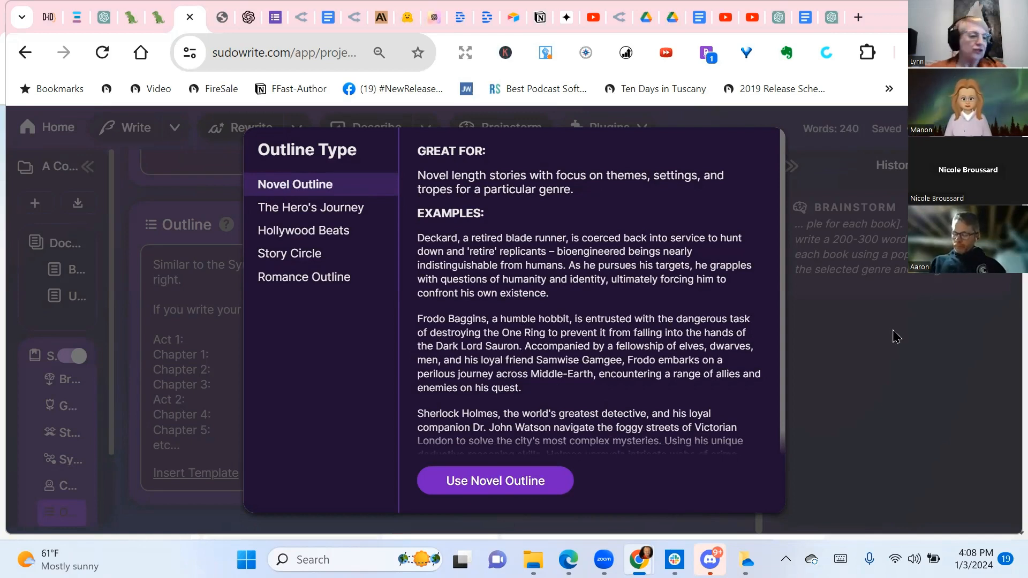
Step: Switch to ChatGPT, open the Marriage of Convenience Series conversation and look over its themes and book synopses
click(104, 14)
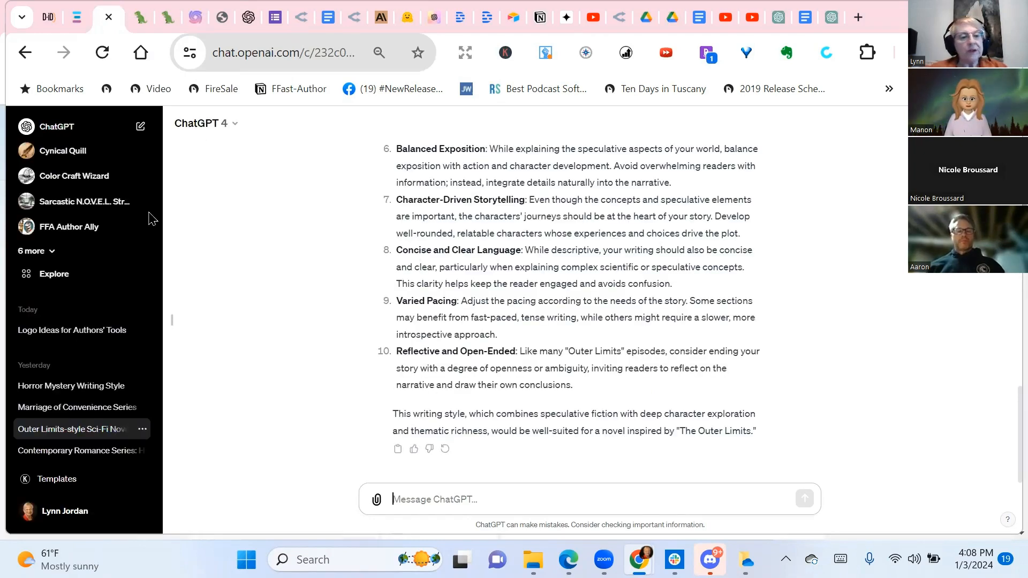
click(65, 411)
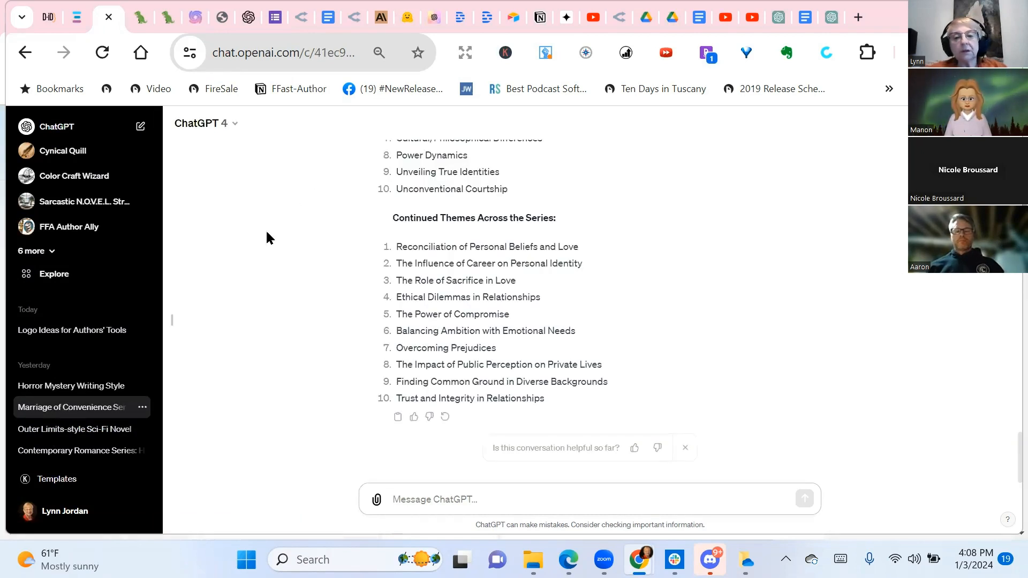
scroll(267, 238, up, 5)
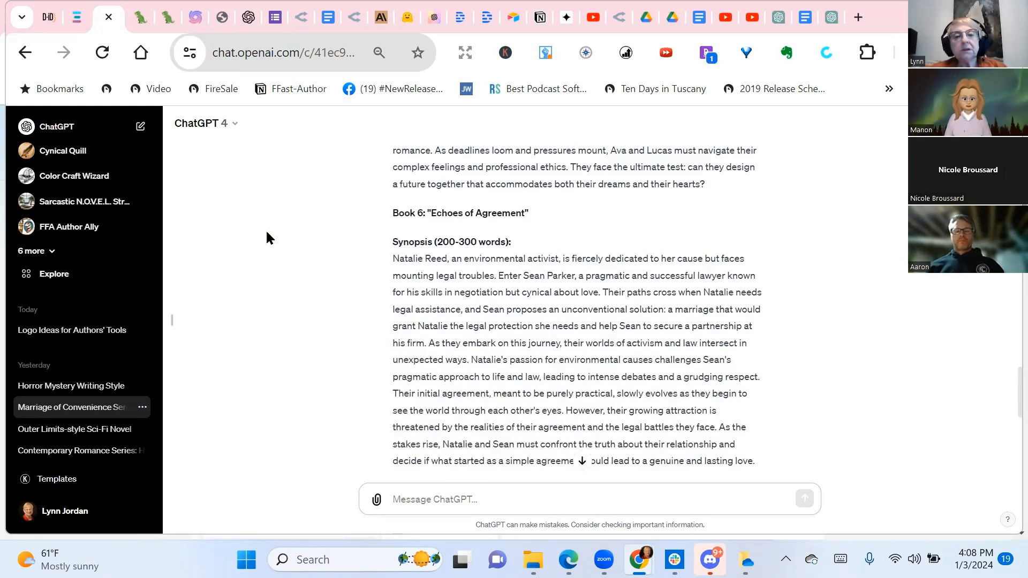
scroll(267, 237, up, 4)
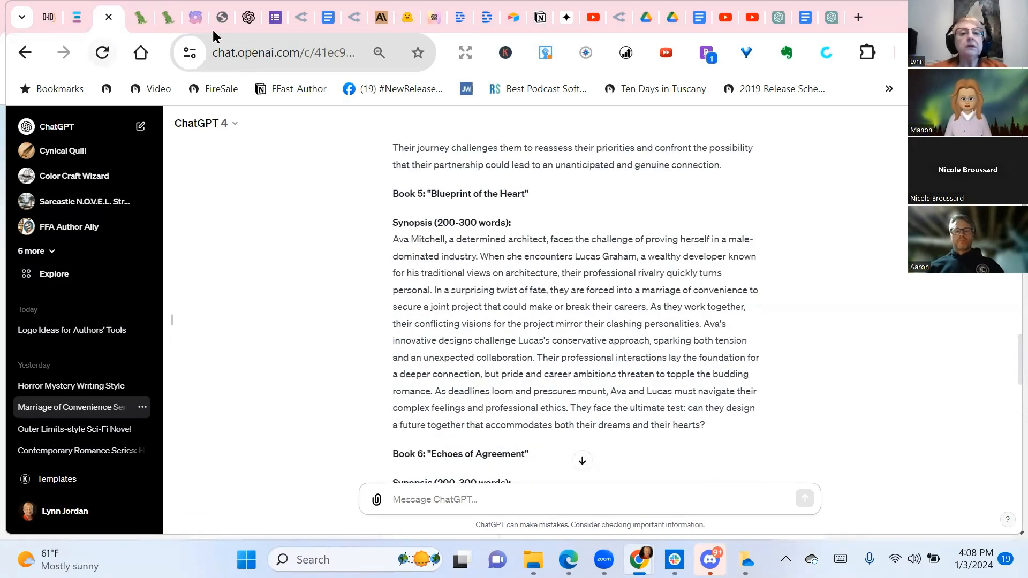
Step: Switch to Claude and review the Marriage of Convenience Series chat back to its original series prompt
click(378, 19)
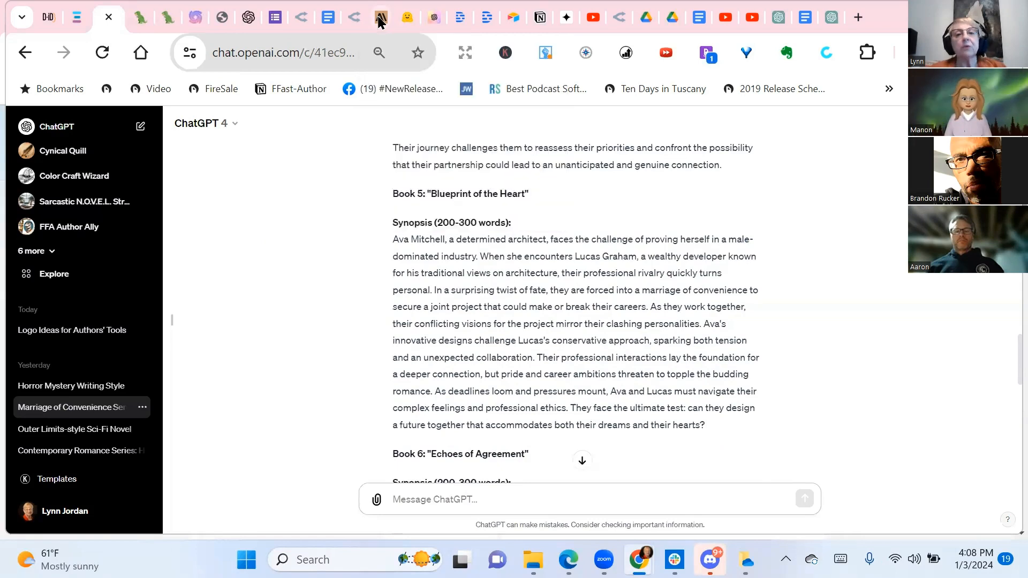
scroll(606, 345, up, 5)
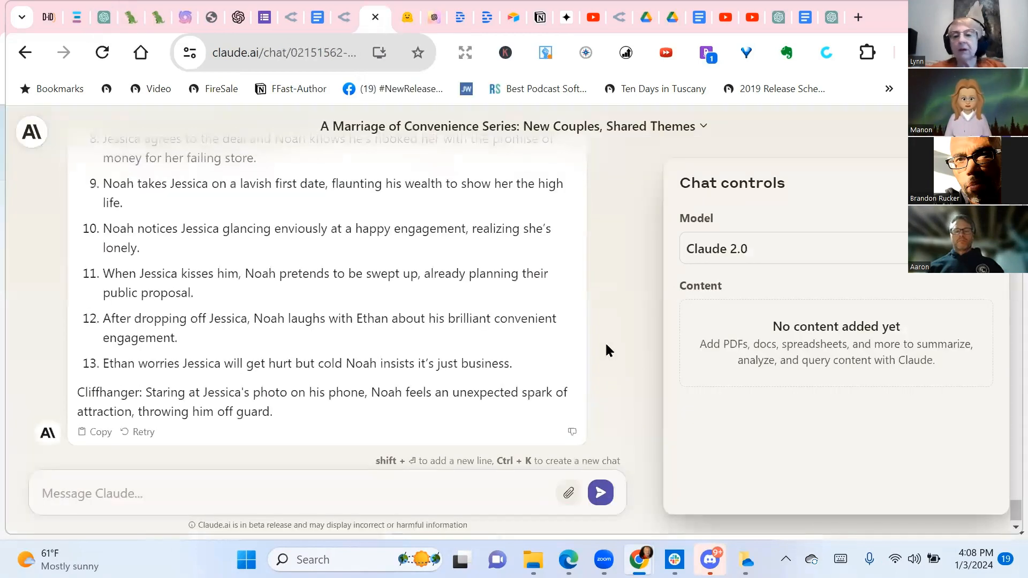
scroll(606, 345, up, 10)
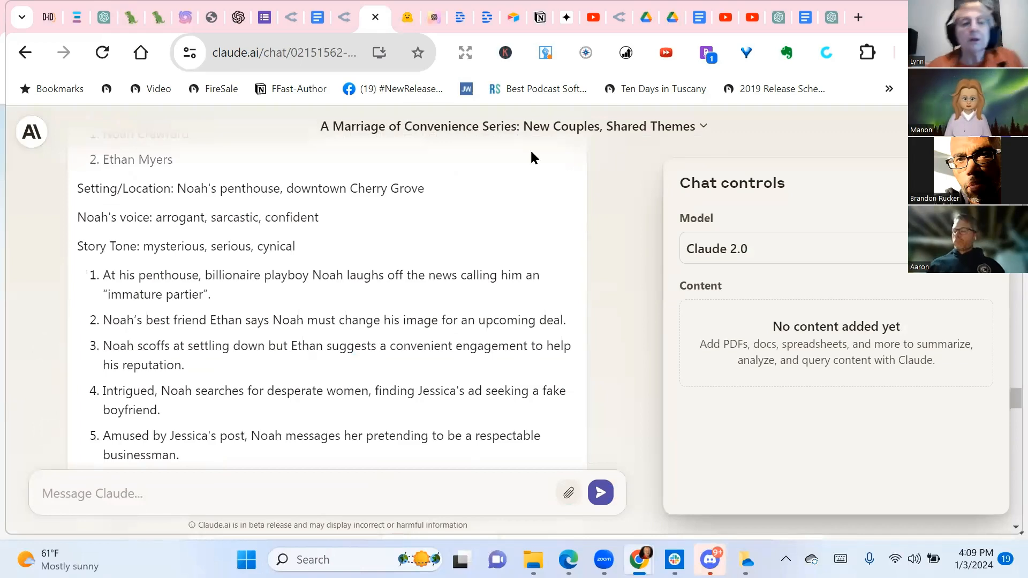
scroll(531, 152, up, 10)
scroll(531, 154, up, 5)
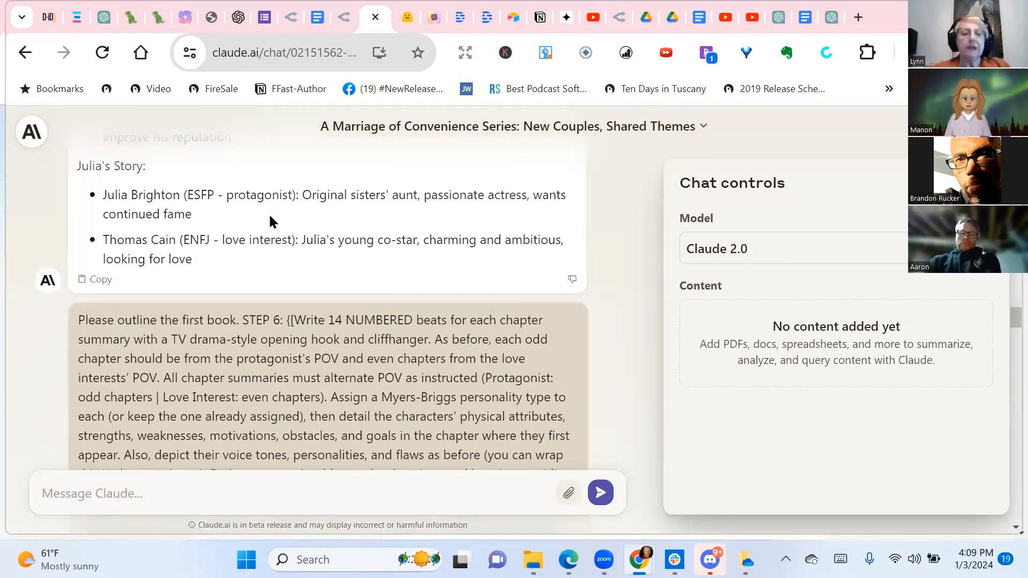
scroll(294, 358, up, 20)
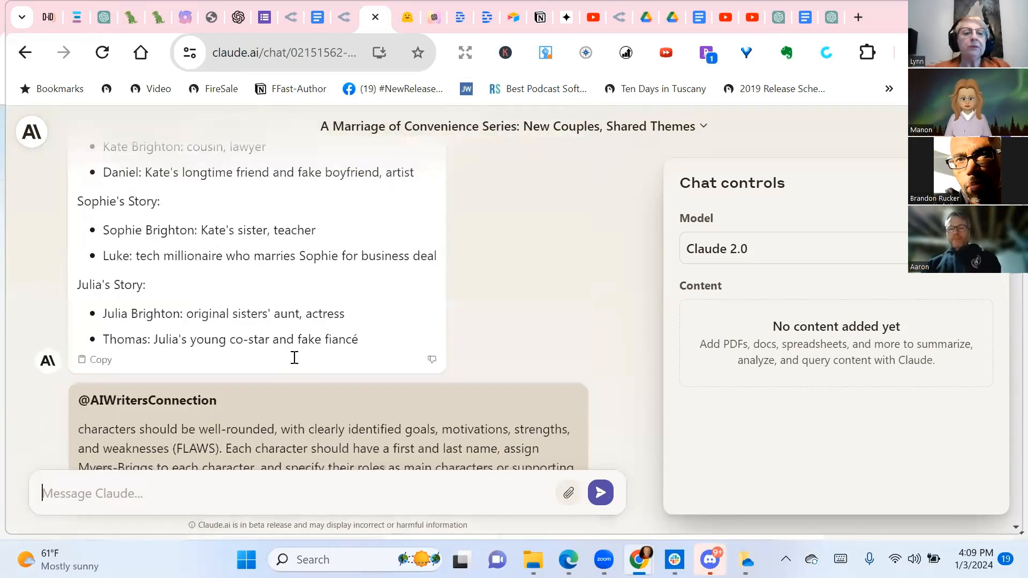
scroll(294, 357, up, 10)
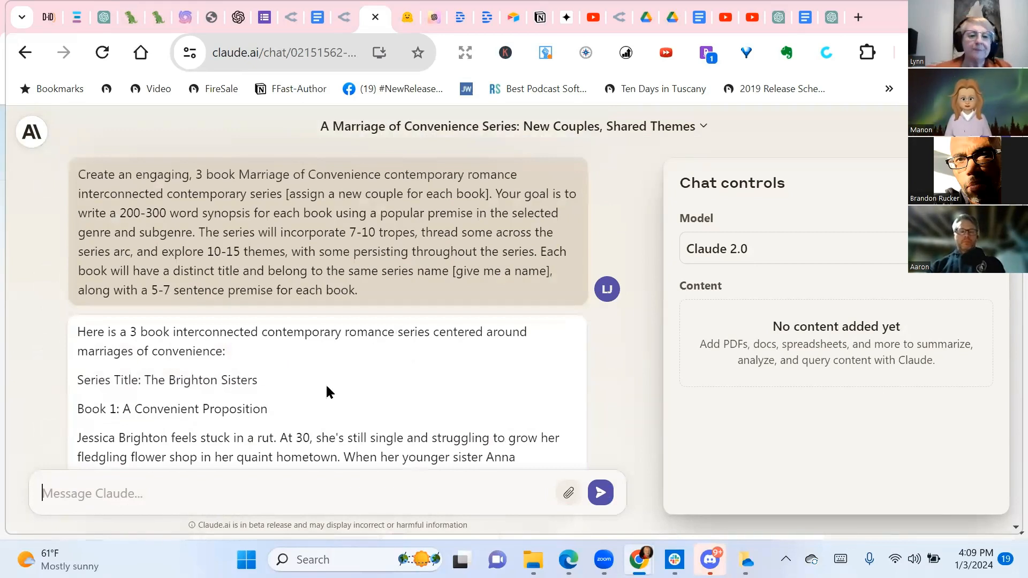
Step: Read through Claude's Brighton Sisters book synopses and the character list generated for all the stories
scroll(328, 391, down, 3)
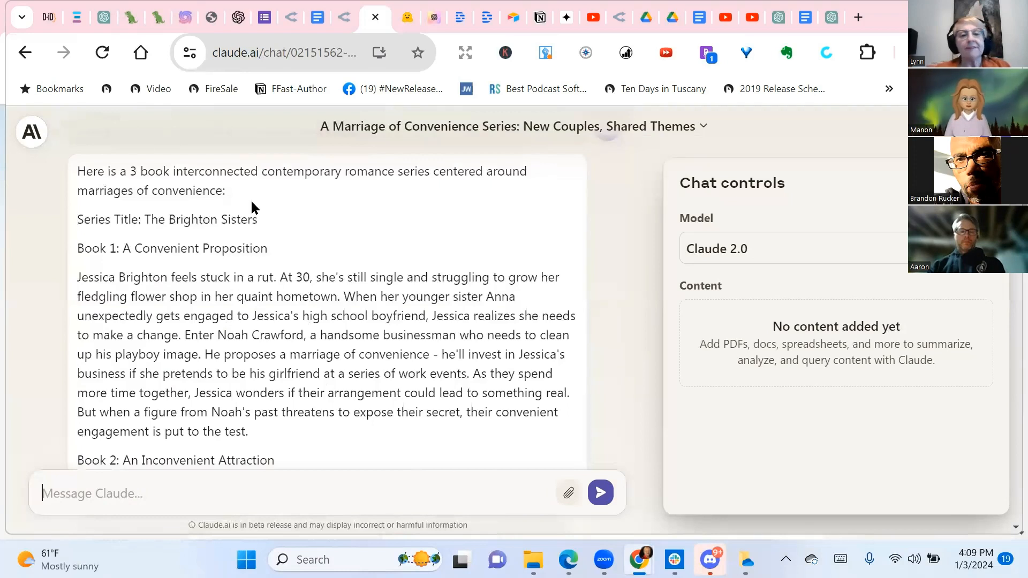
scroll(251, 205, down, 2)
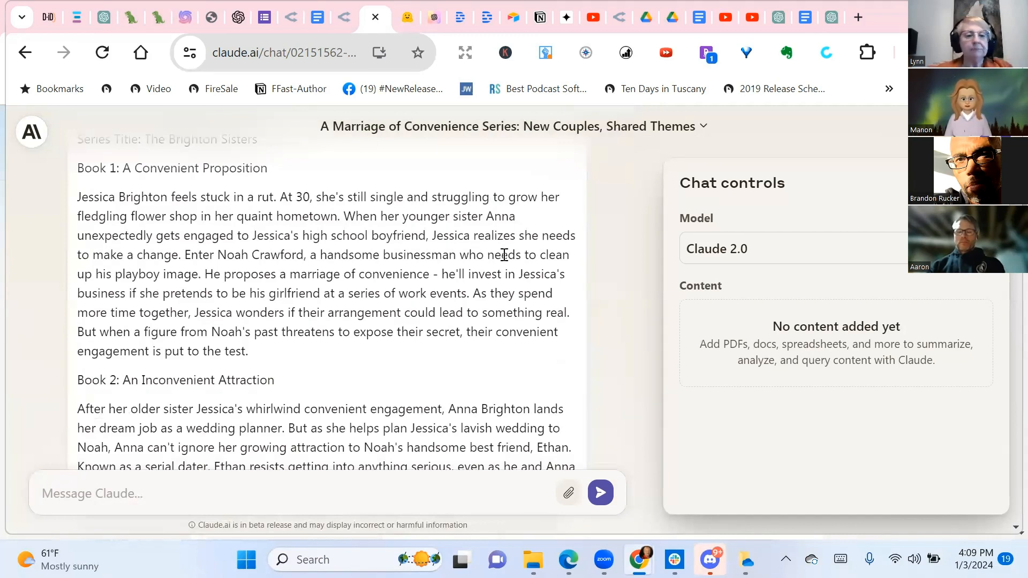
scroll(505, 246, down, 15)
scroll(503, 257, down, 20)
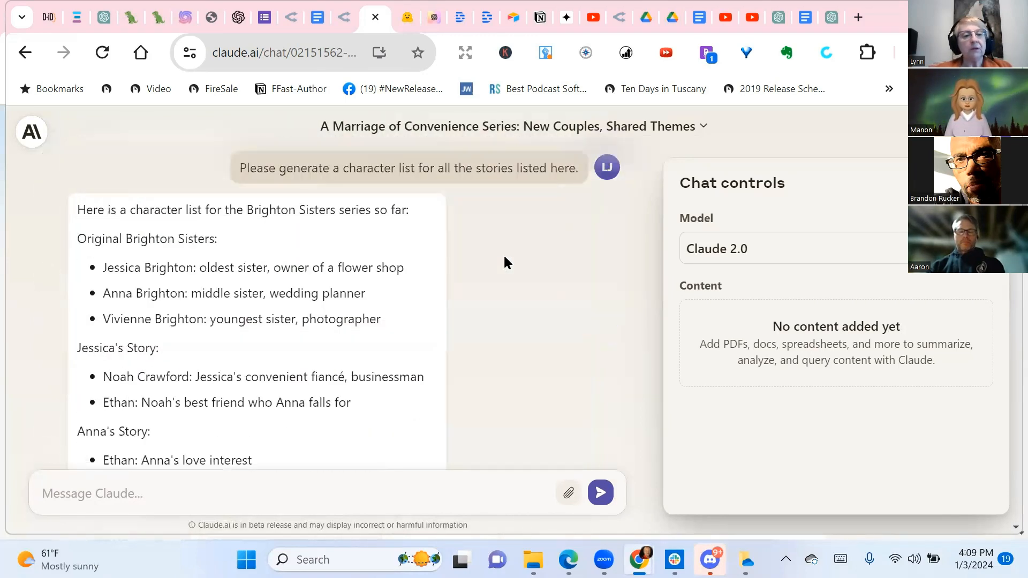
scroll(503, 257, down, 10)
scroll(503, 254, up, 6)
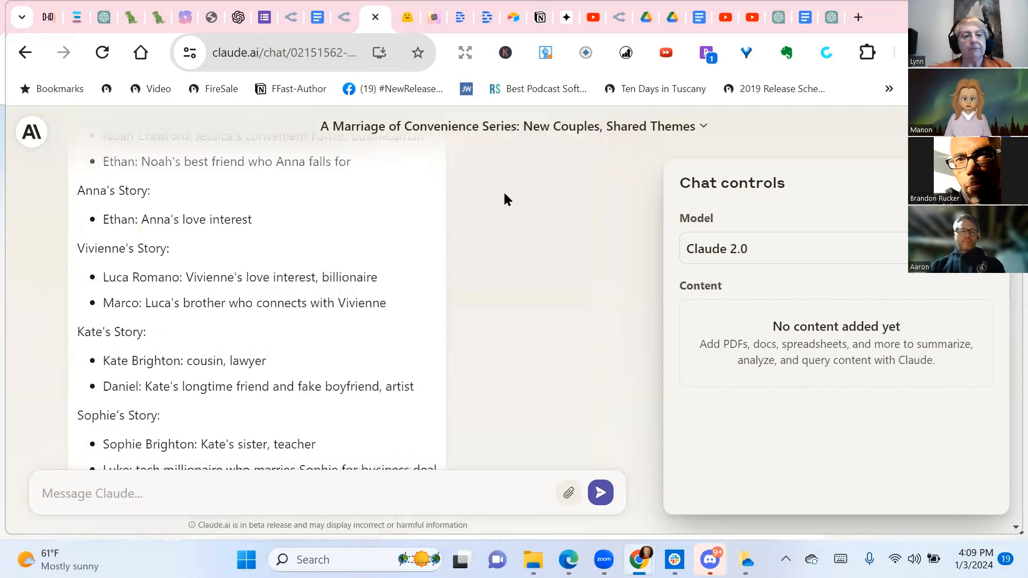
scroll(392, 247, up, 3)
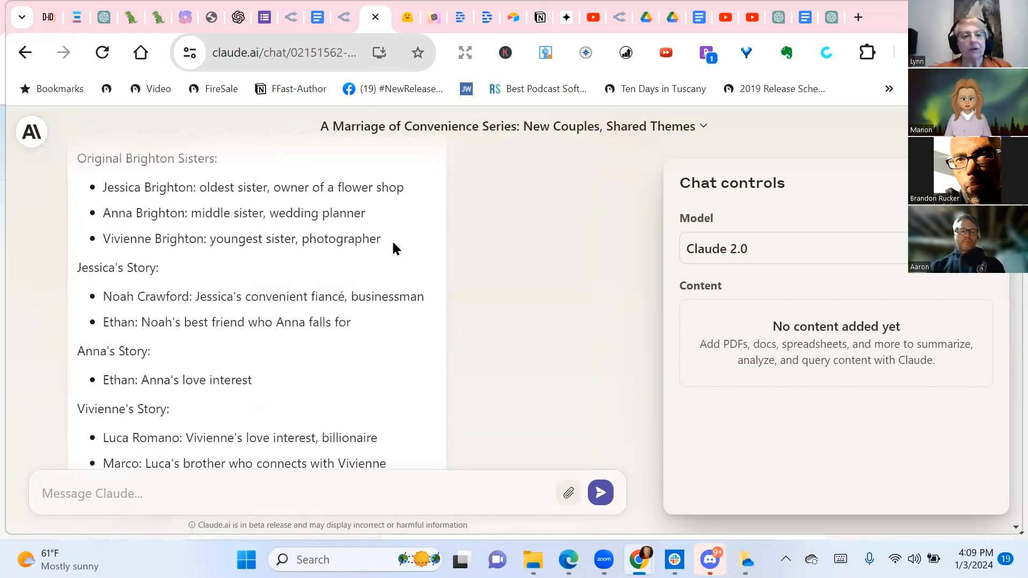
scroll(324, 237, up, 2)
scroll(332, 245, down, 3)
scroll(343, 252, down, 4)
scroll(341, 252, down, 2)
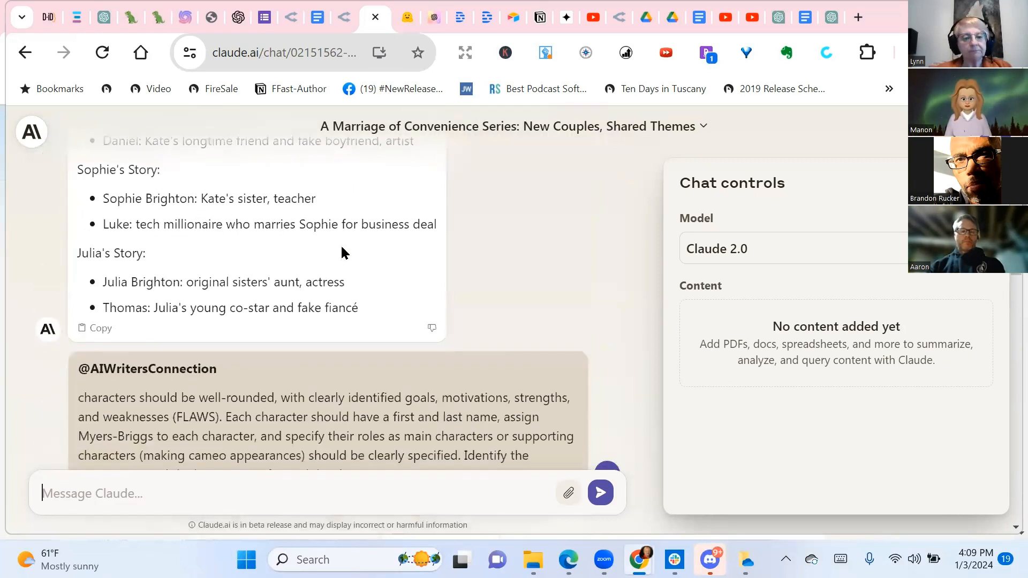
Step: Examine the prompt for well-rounded characters, the expanded character list and the STEP 6 prompt for outlining the first book
scroll(589, 236, down, 1)
scroll(530, 222, down, 1)
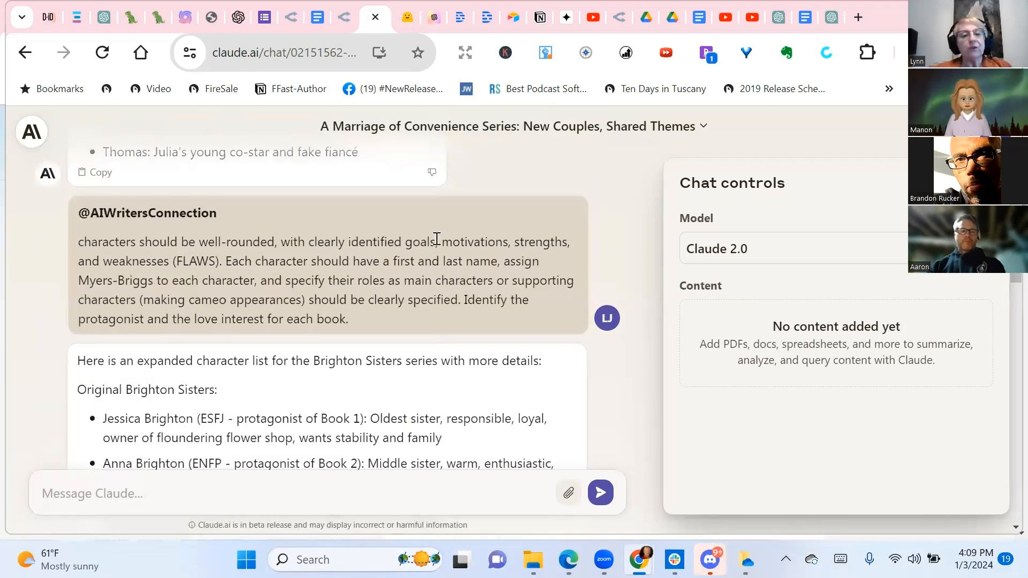
scroll(363, 155, down, 3)
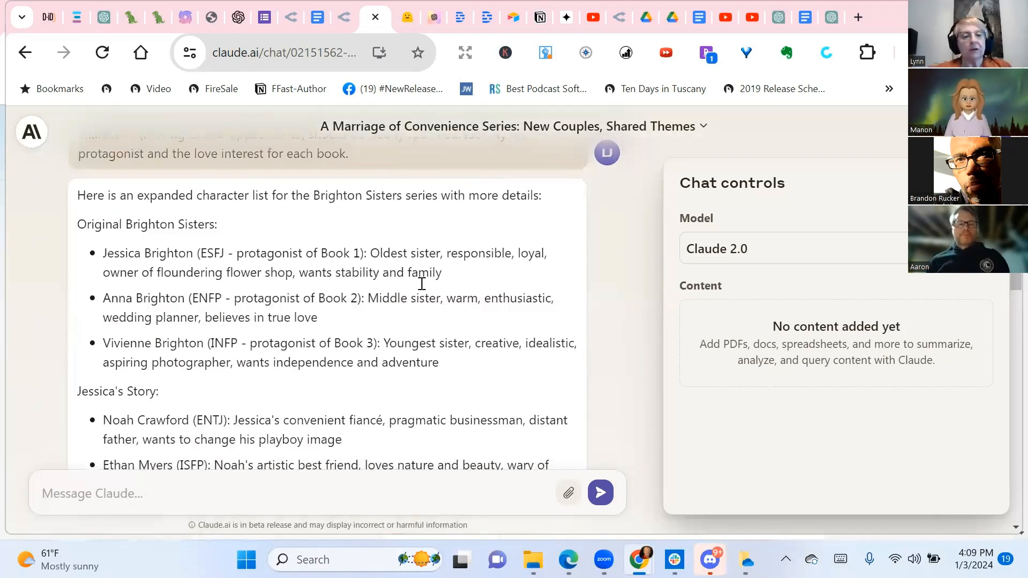
scroll(420, 281, down, 11)
scroll(422, 284, down, 6)
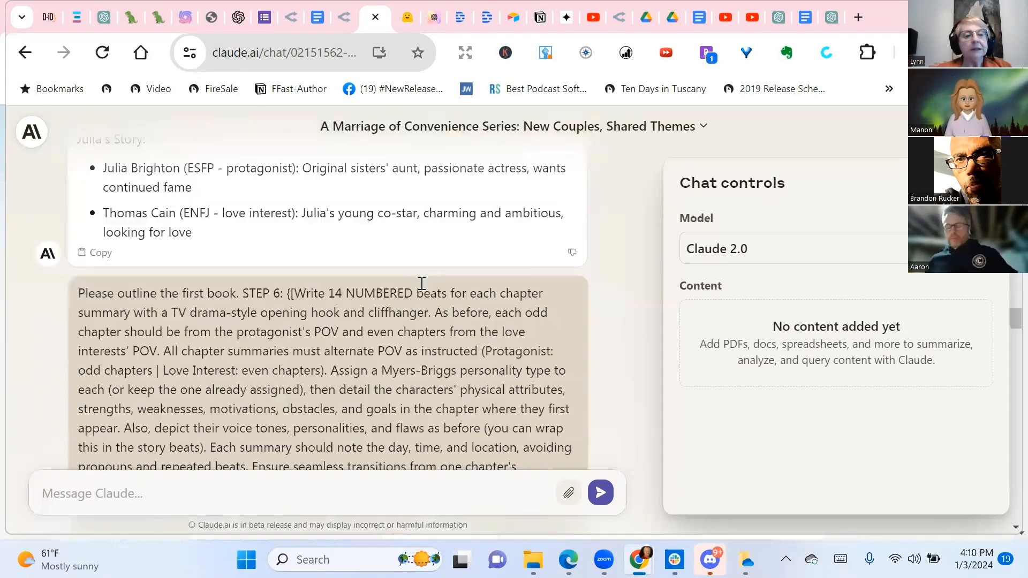
scroll(449, 334, down, 2)
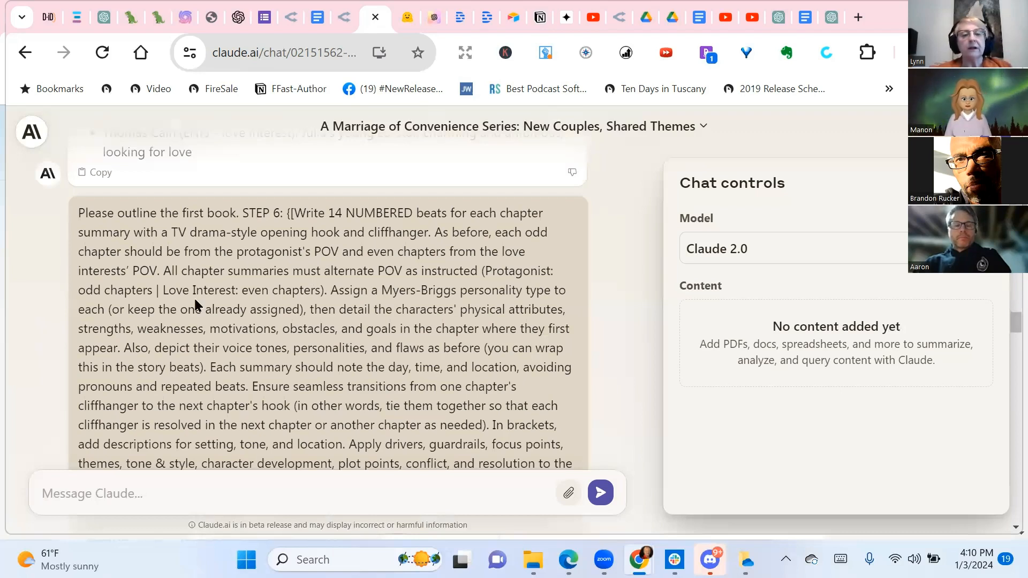
scroll(267, 296, down, 1)
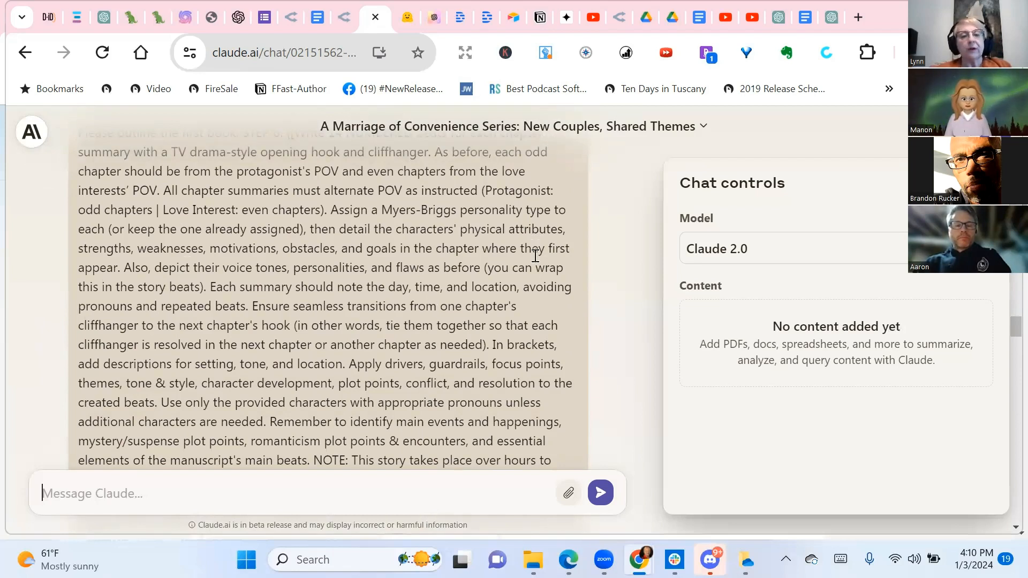
scroll(536, 244, down, 1)
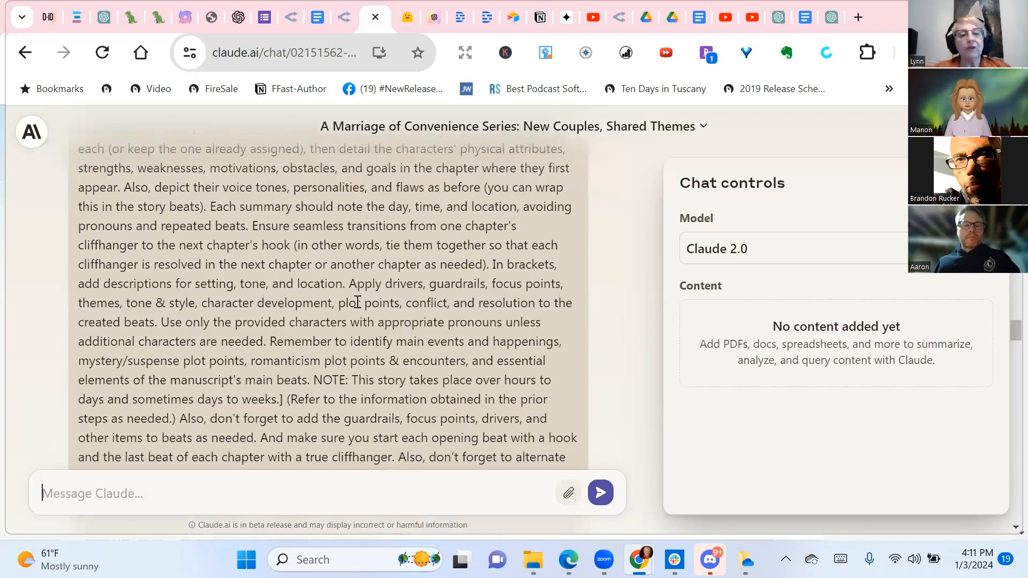
scroll(357, 303, down, 1)
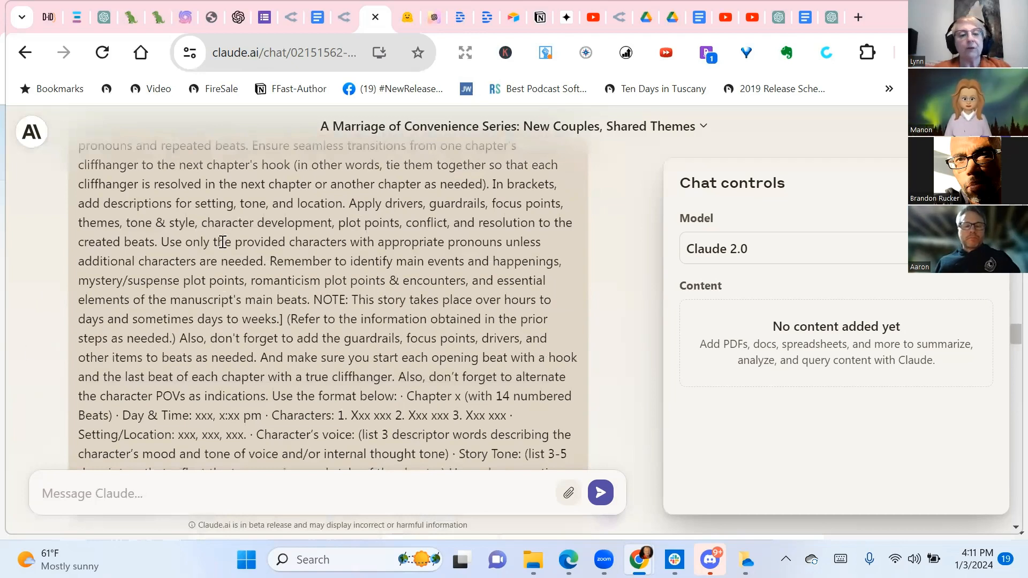
scroll(223, 242, down, 1)
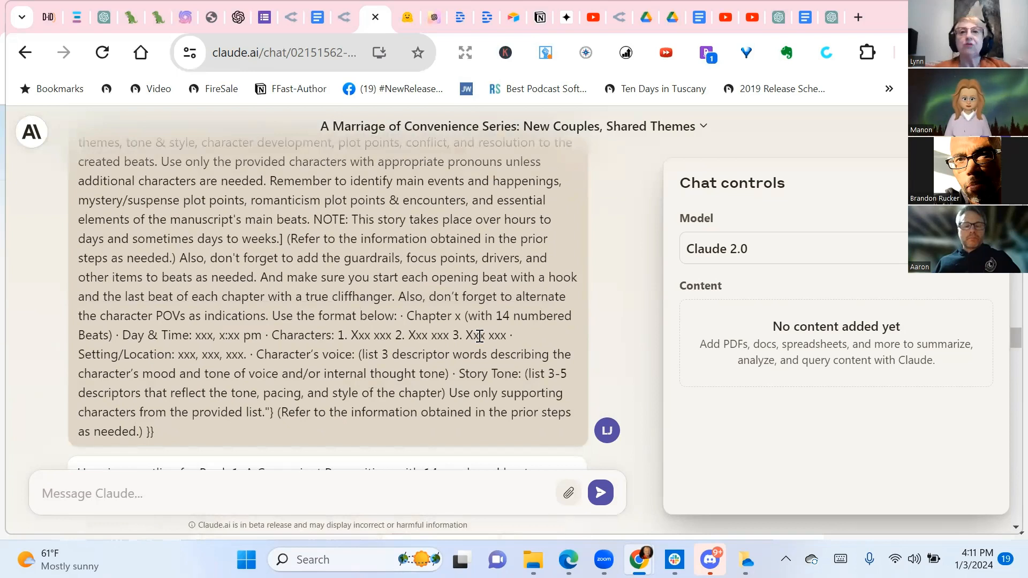
scroll(479, 335, down, 2)
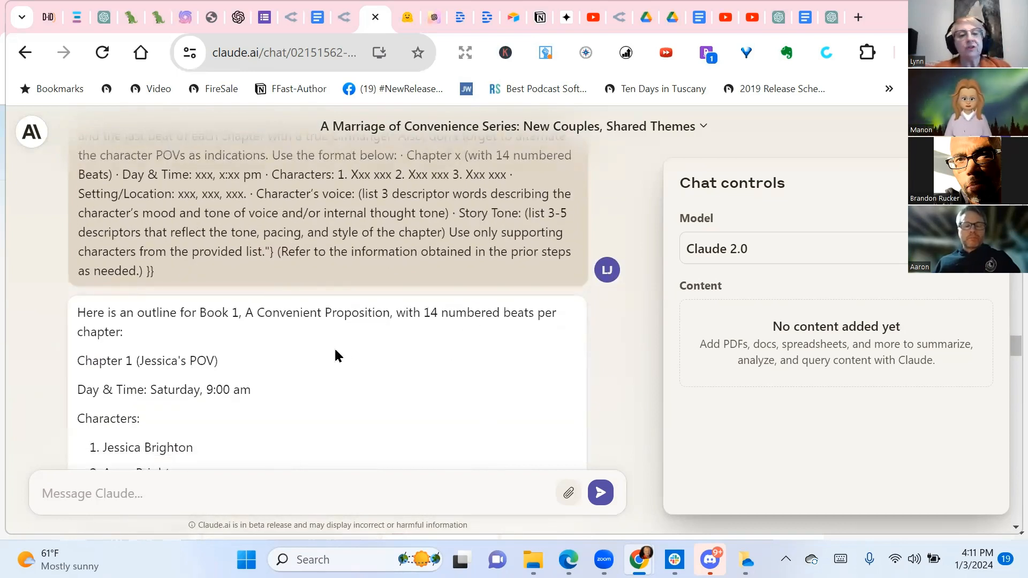
Step: Read the Book 1 chapter outlines and their revisions with opening hooks and cliffhangers to the end of the chat
scroll(519, 339, down, 1)
scroll(518, 340, down, 10)
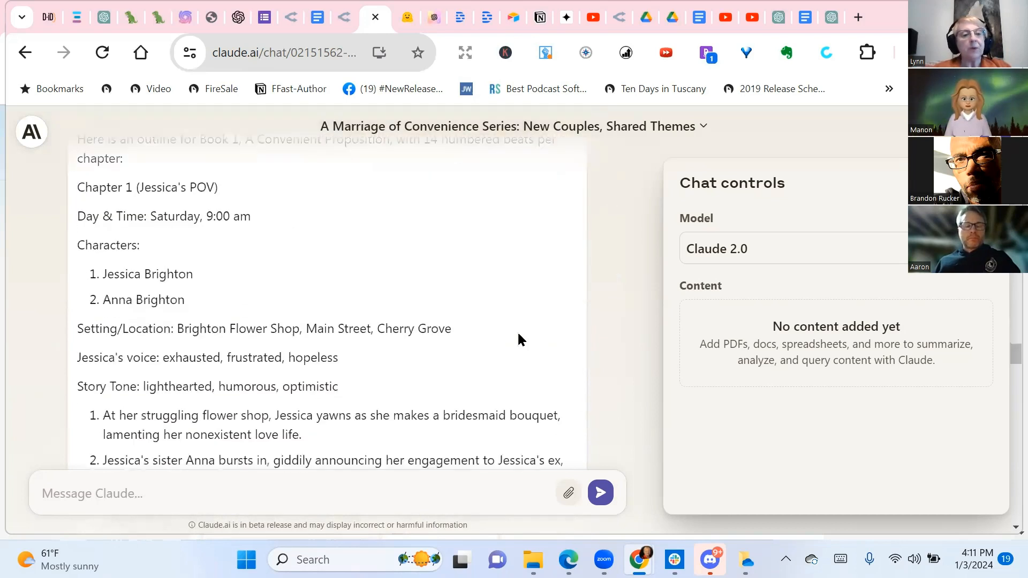
scroll(518, 339, down, 10)
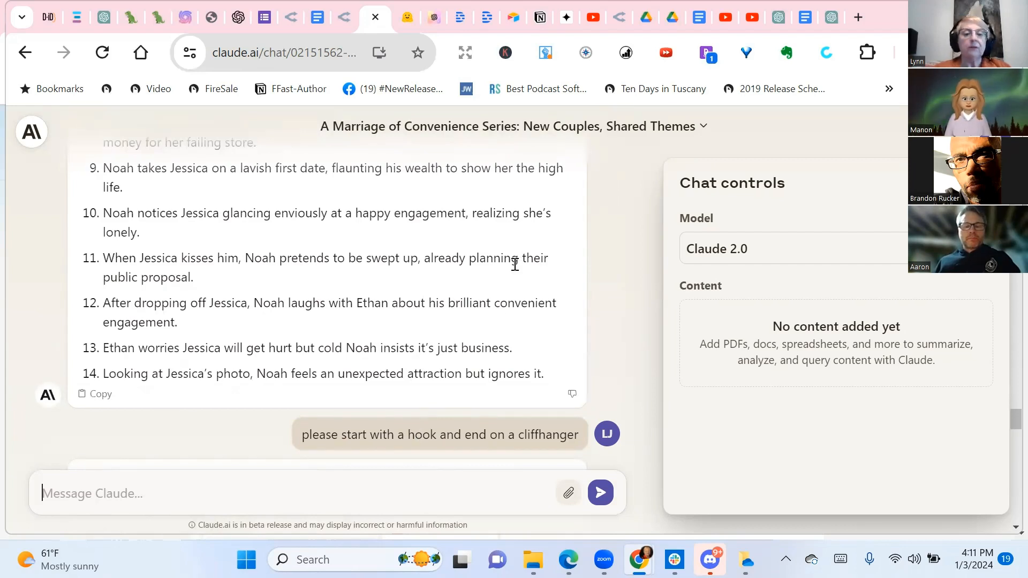
scroll(515, 265, down, 3)
scroll(513, 324, down, 5)
scroll(517, 322, down, 6)
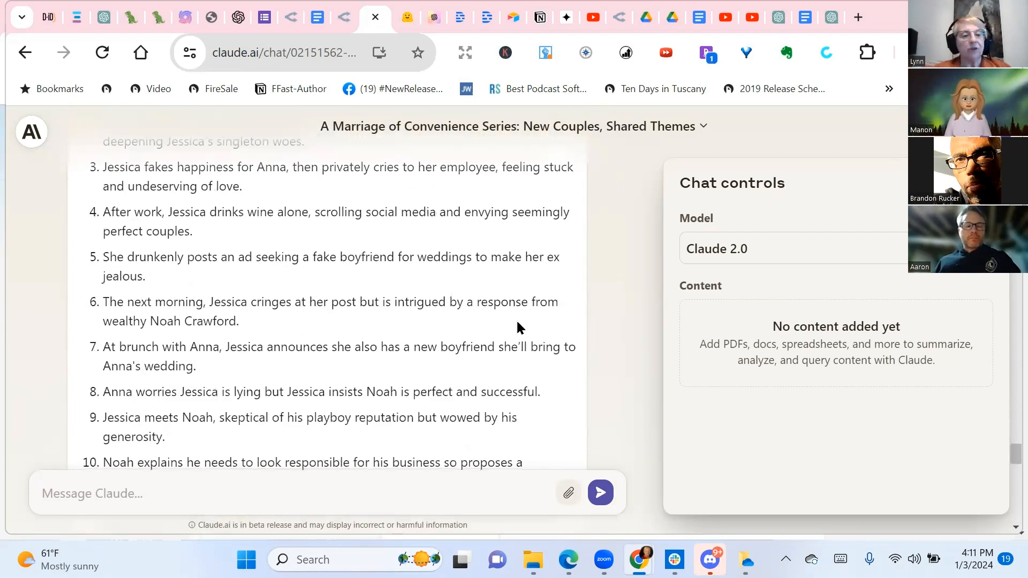
scroll(517, 324, down, 8)
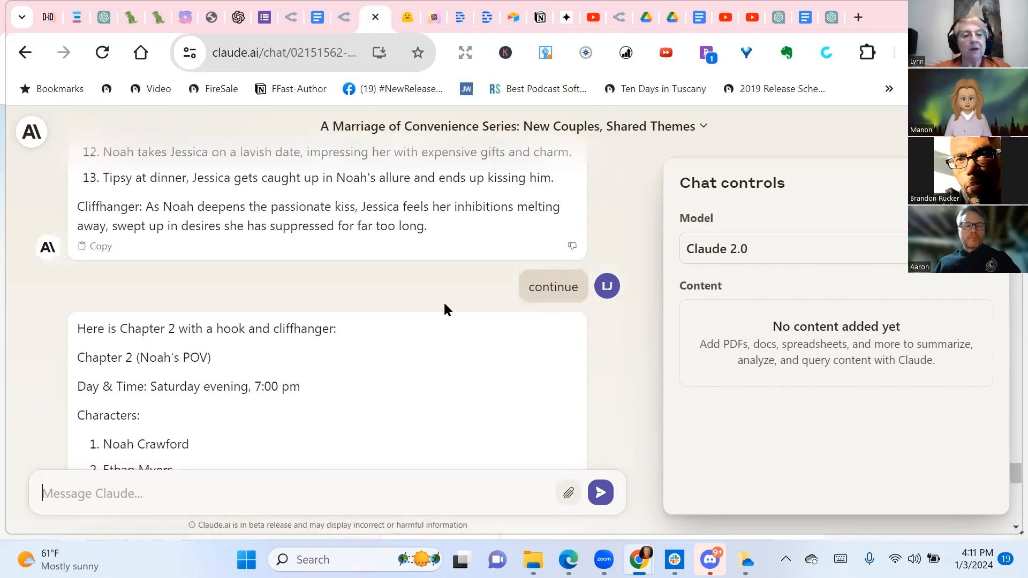
scroll(444, 308, down, 2)
scroll(444, 305, down, 10)
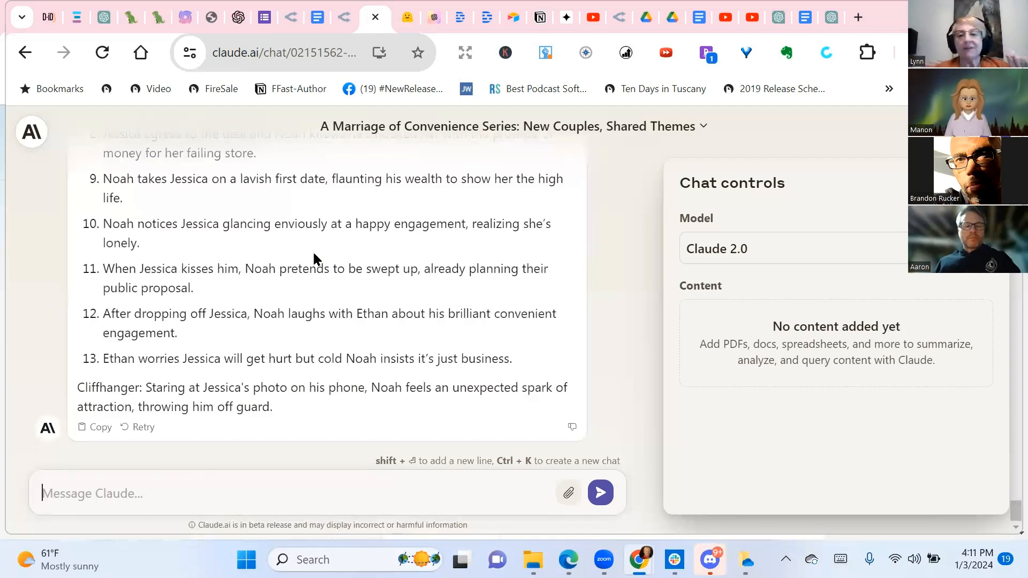
Step: Switch back to Sudowrite and use Novel Outline as the outline type
click(187, 20)
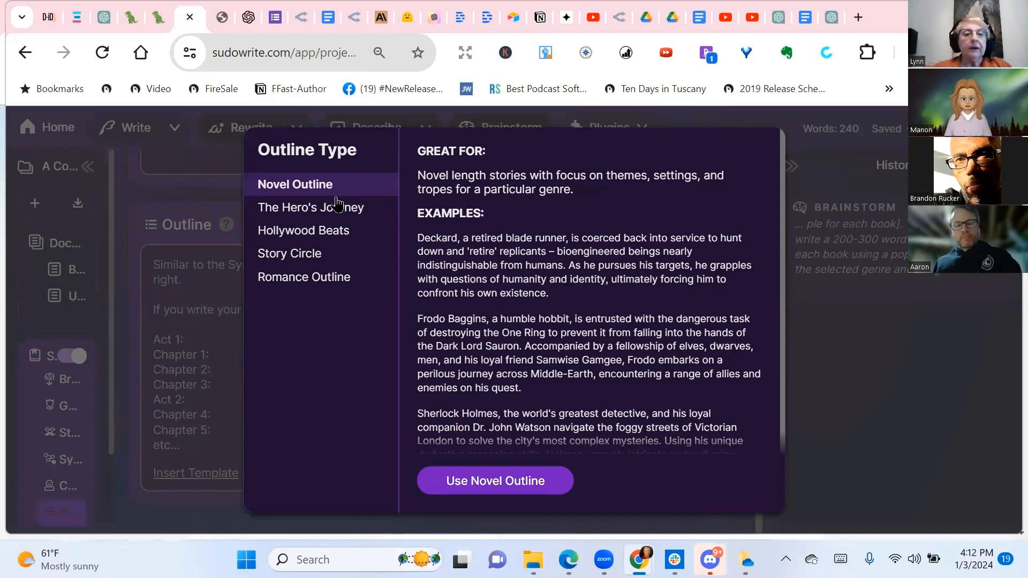
click(495, 481)
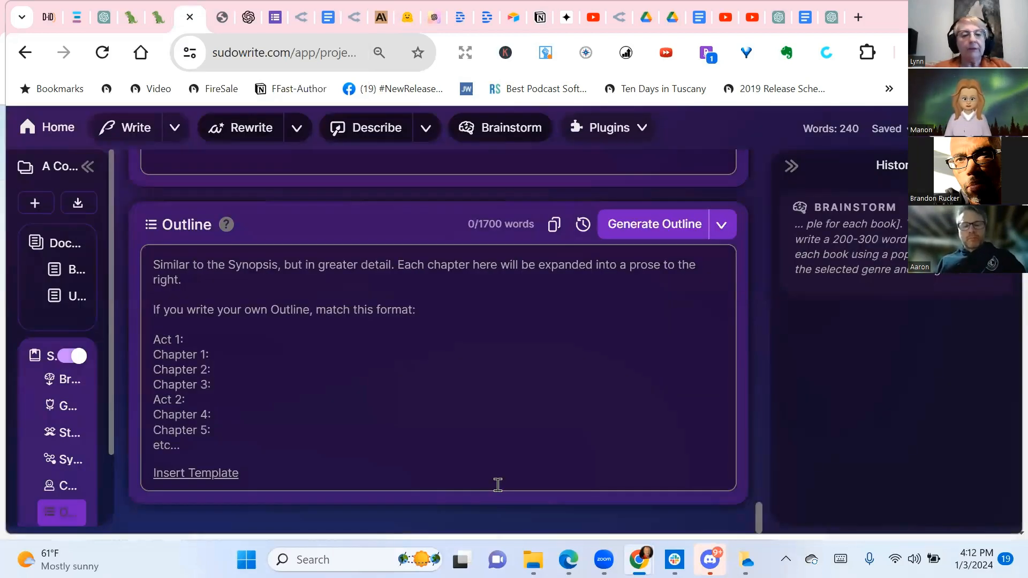
Step: Delete the MYTHS, LORE, AND LEGENDS paragraph from the end of the Story Bible's Characters text
scroll(498, 484, up, 4)
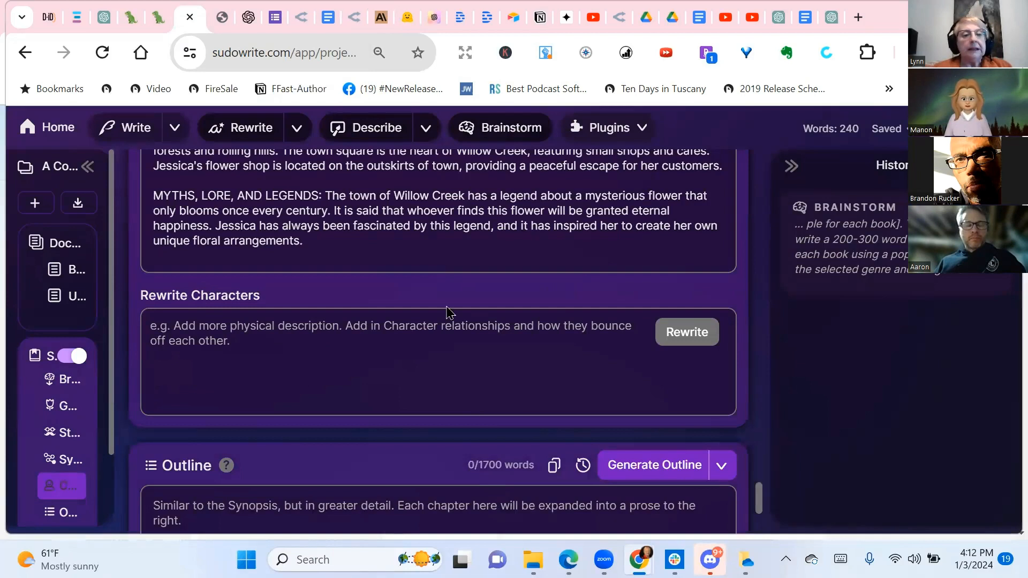
scroll(361, 254, up, 10)
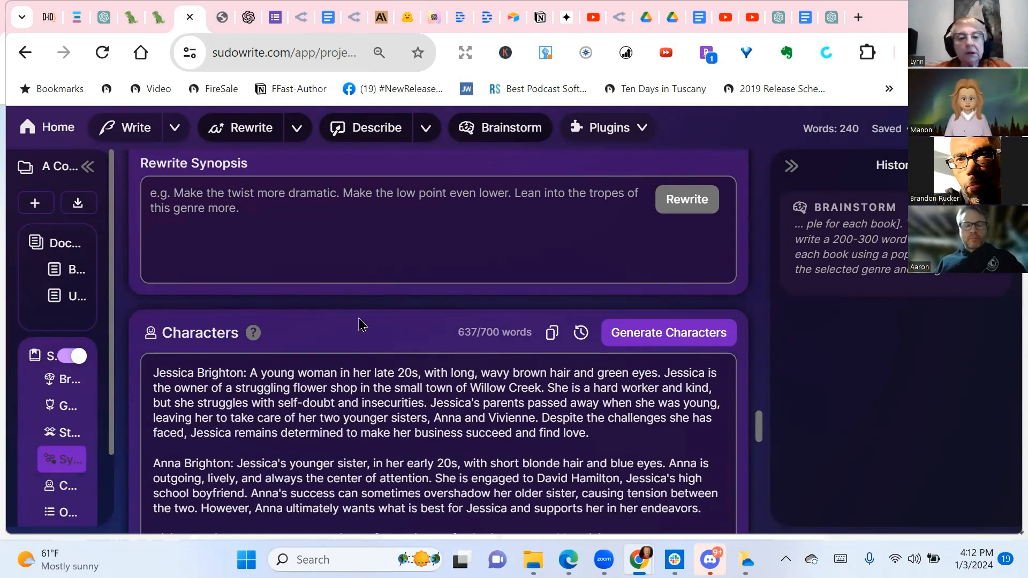
scroll(360, 325, down, 15)
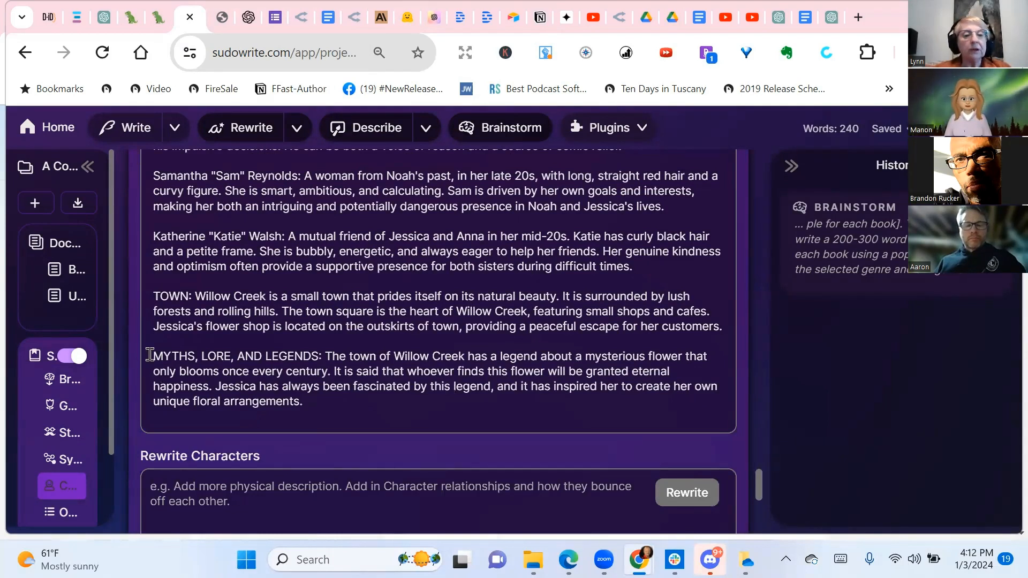
drag(150, 354, 436, 402)
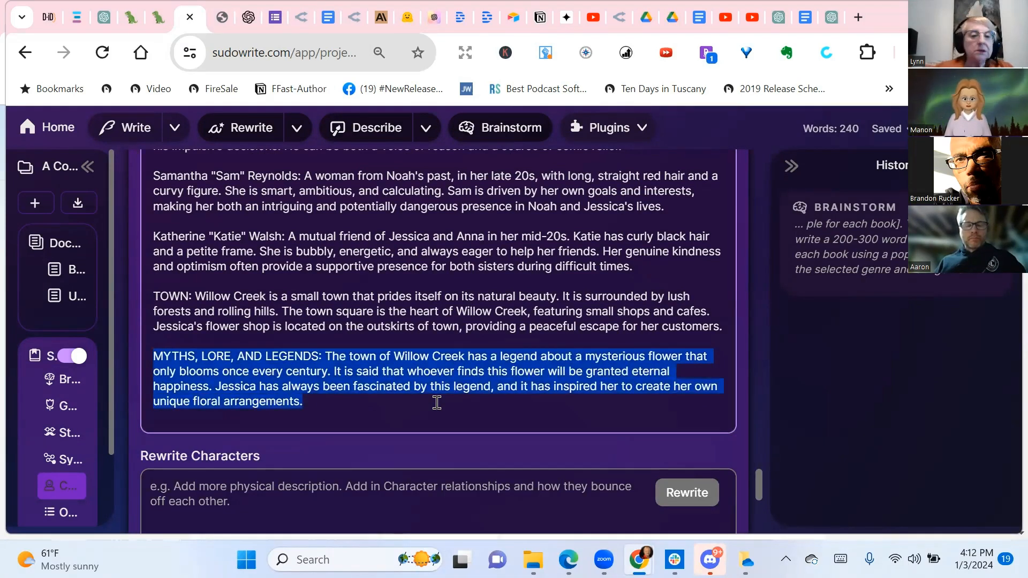
key(BackSpace)
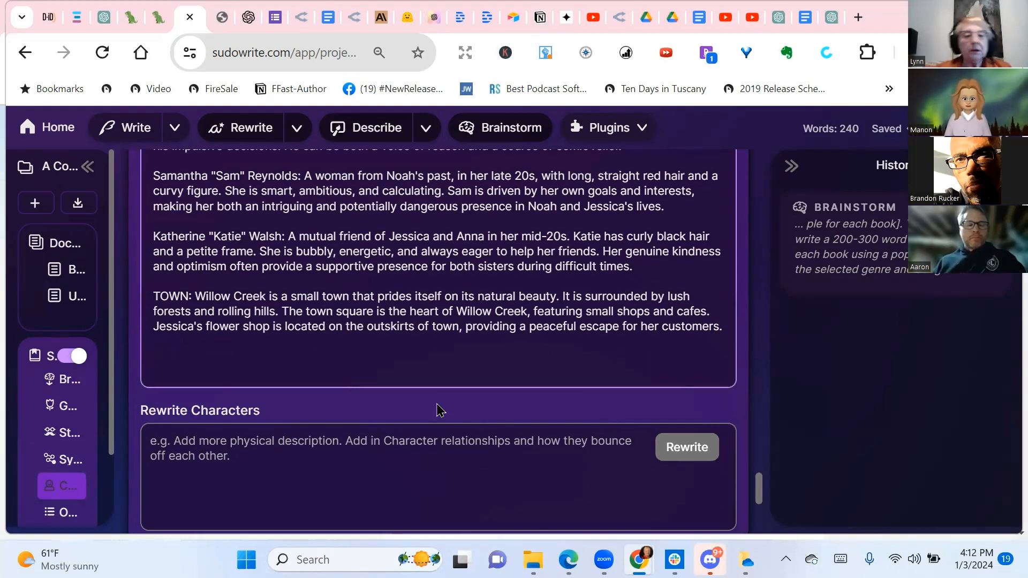
Step: Try to insert the STEP 6 chapter-beats prompt from the clipboard history after the TOWN entry in Characters, and remove the inserted text
key(super+v)
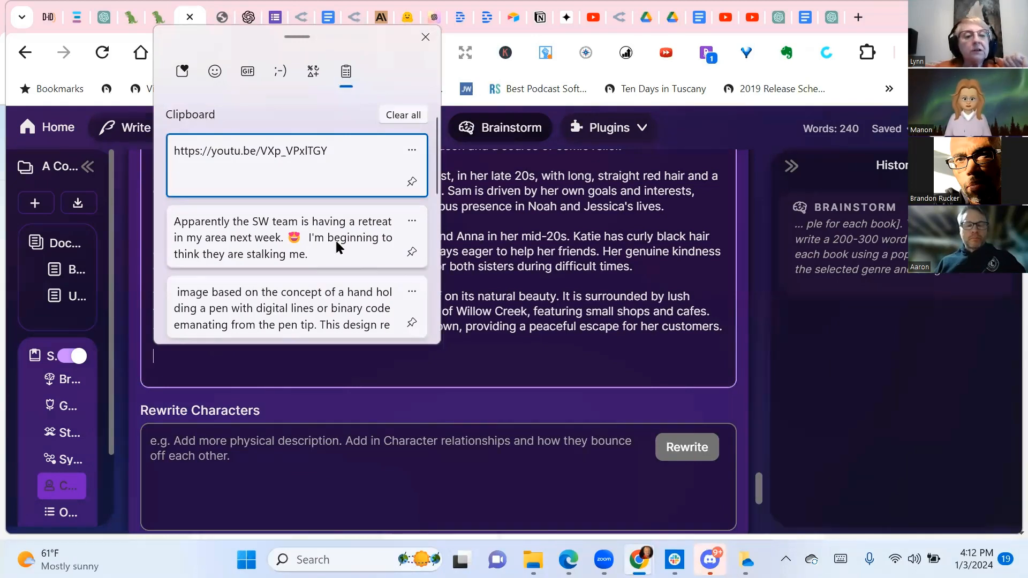
scroll(336, 242, down, 3)
scroll(336, 241, down, 1)
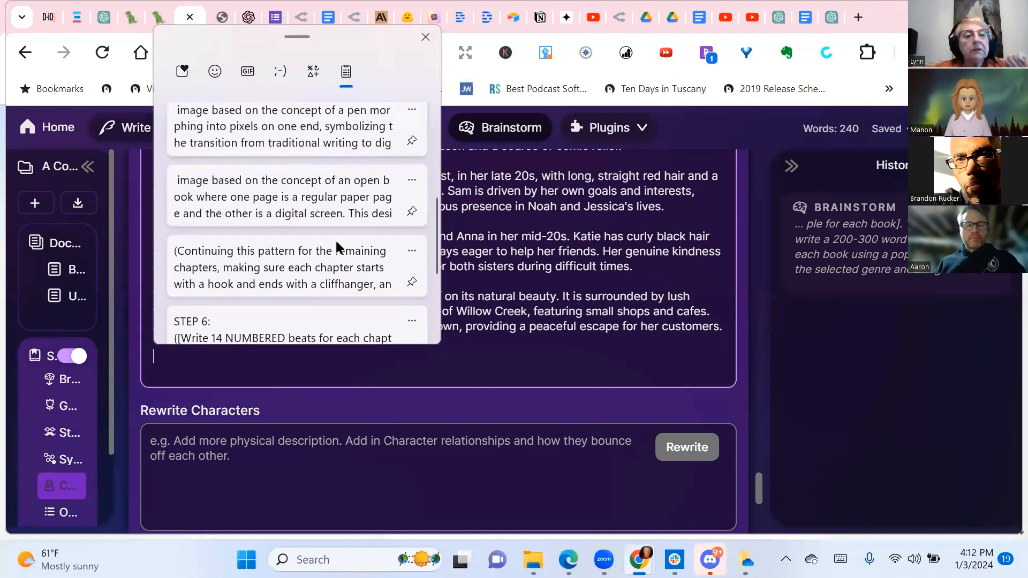
scroll(251, 252, down, 1)
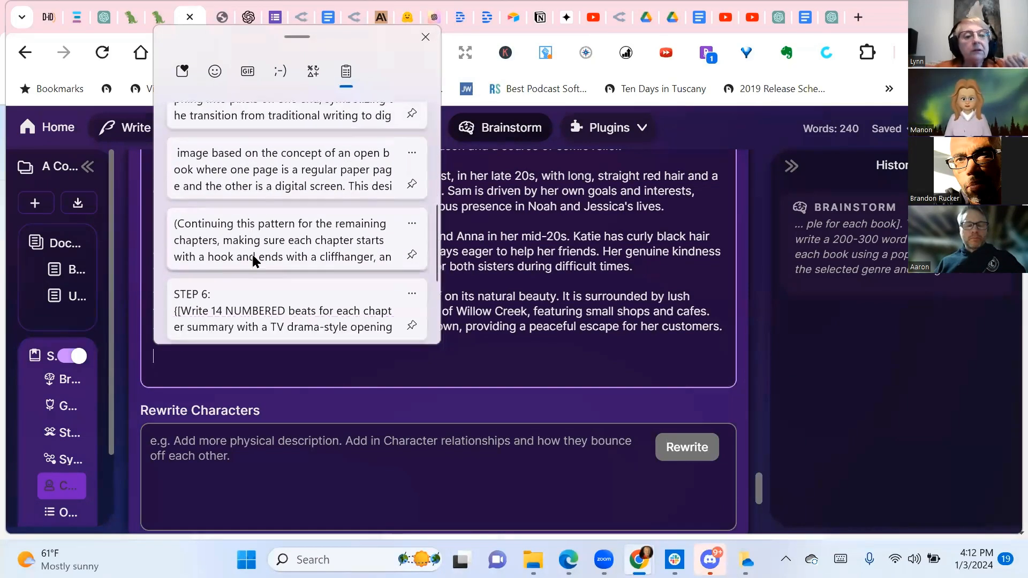
click(238, 297)
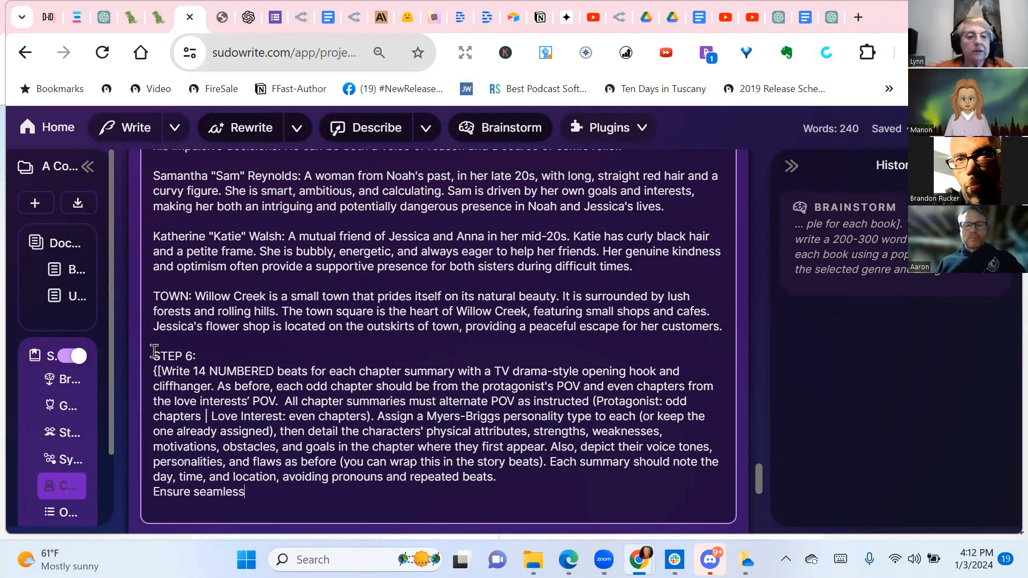
drag(153, 354, 452, 493)
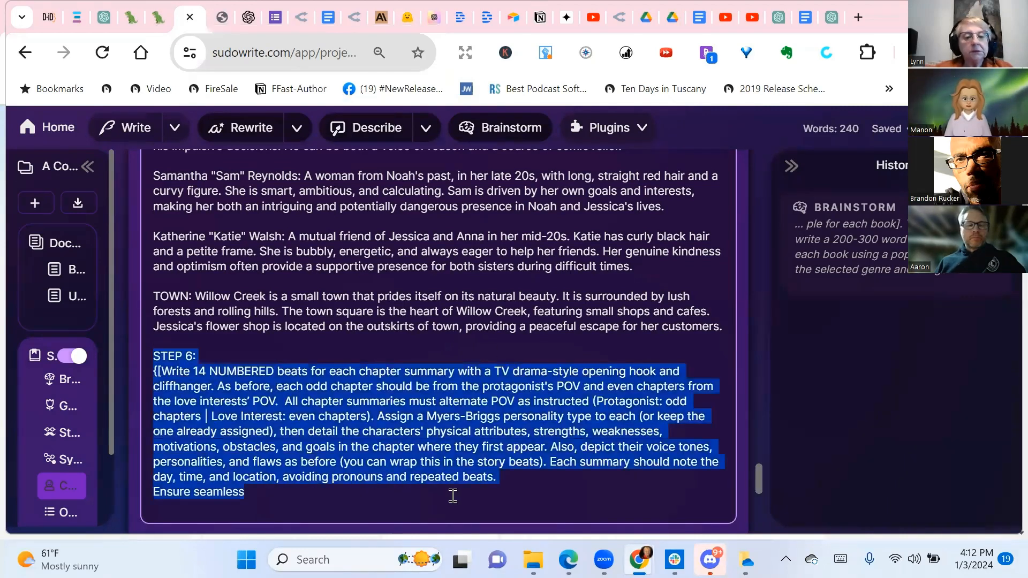
key(BackSpace)
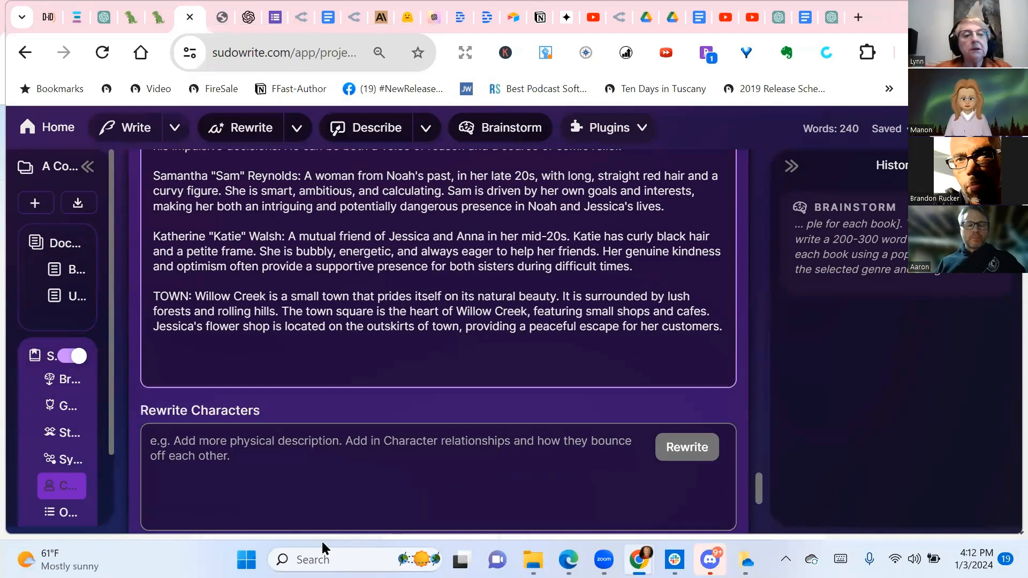
Step: Add a blank paragraph after the final paragraph of the Story Bible's Synopsis text
scroll(321, 338, up, 10)
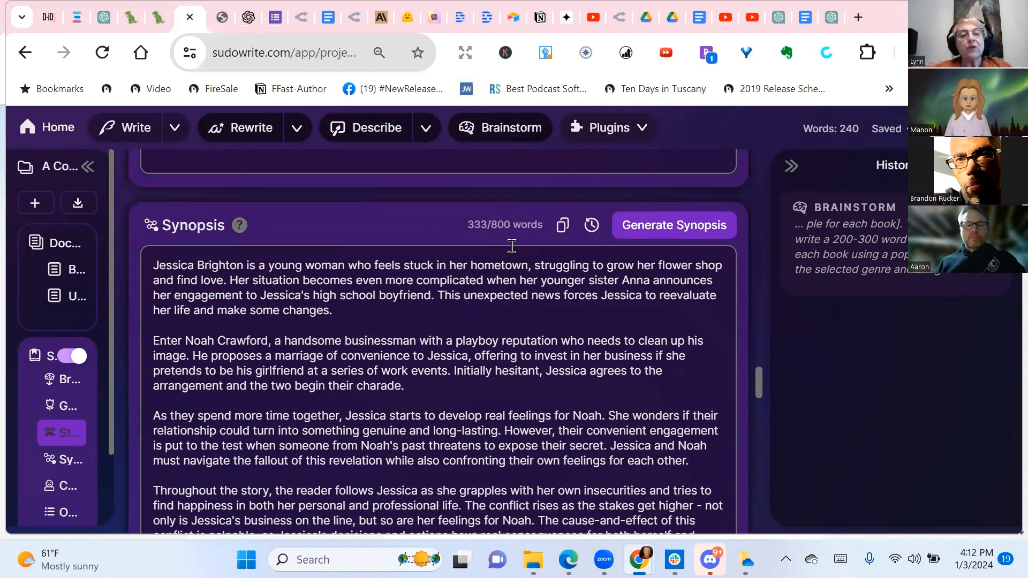
scroll(576, 299, down, 8)
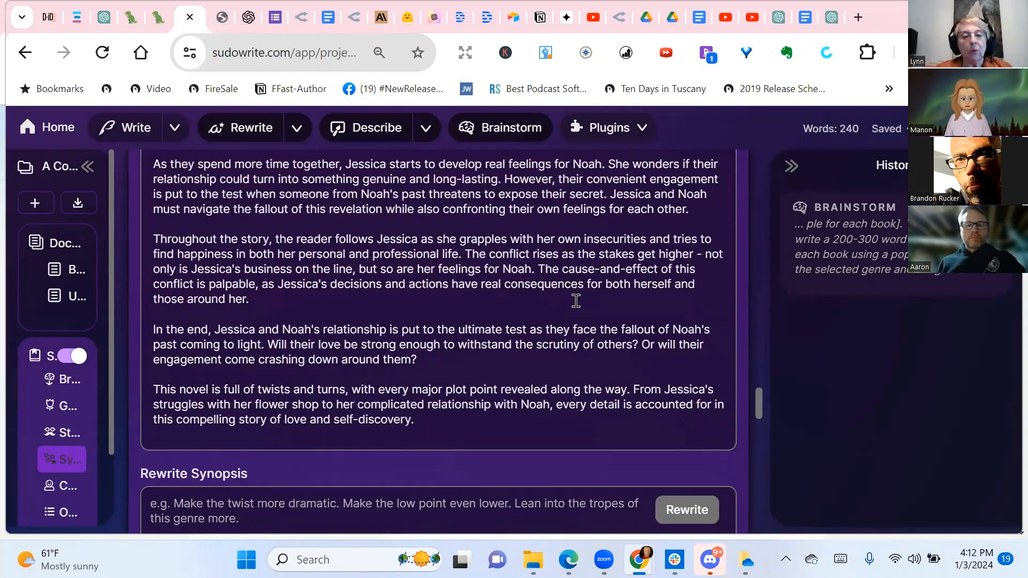
click(468, 266)
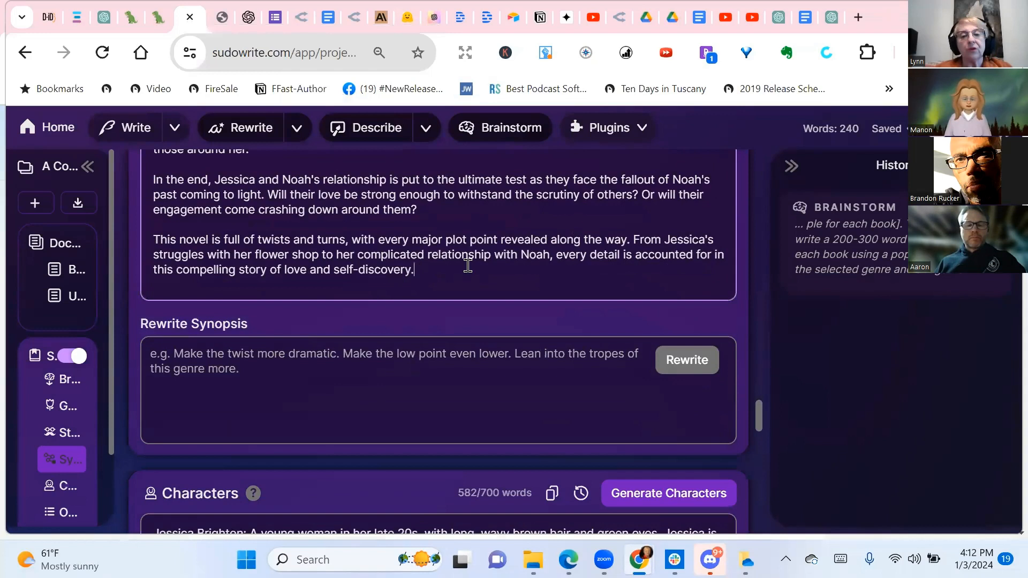
key(Return)
key(Return)
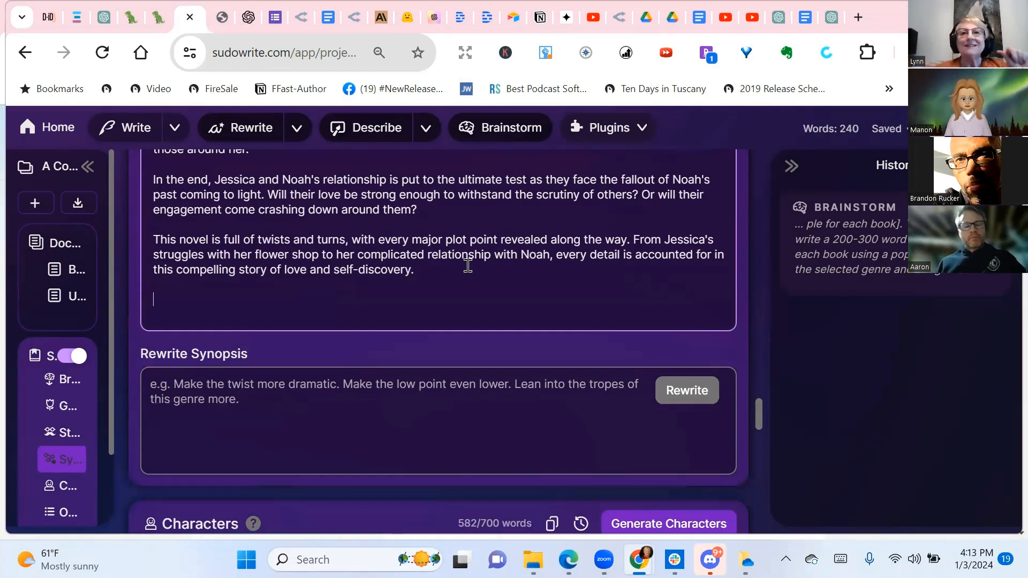
Step: Check the empty Outline section, and write the label "Instruction for Outline:" in the new last paragraph of the Synopsis
scroll(423, 317, down, 15)
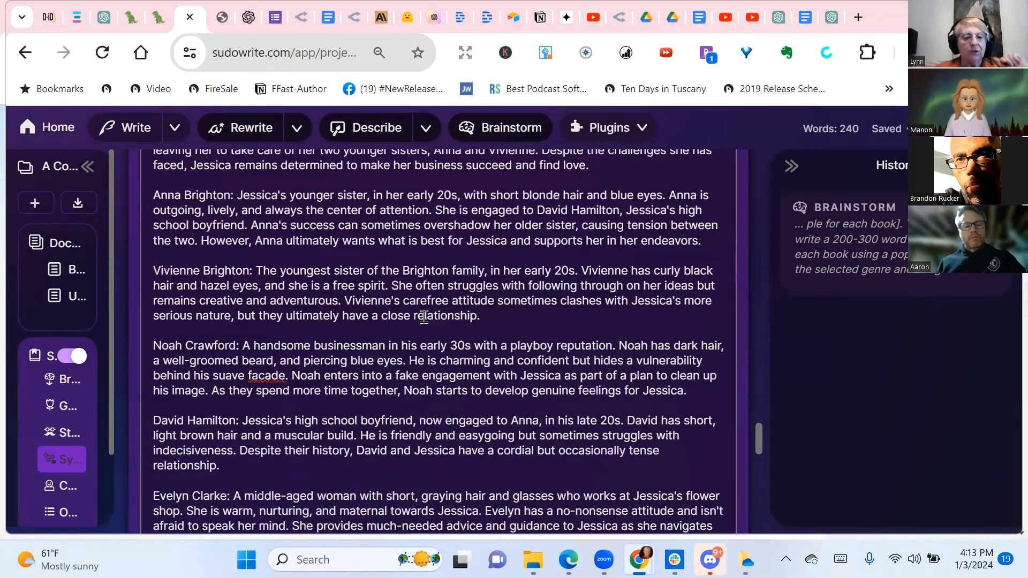
scroll(423, 317, down, 5)
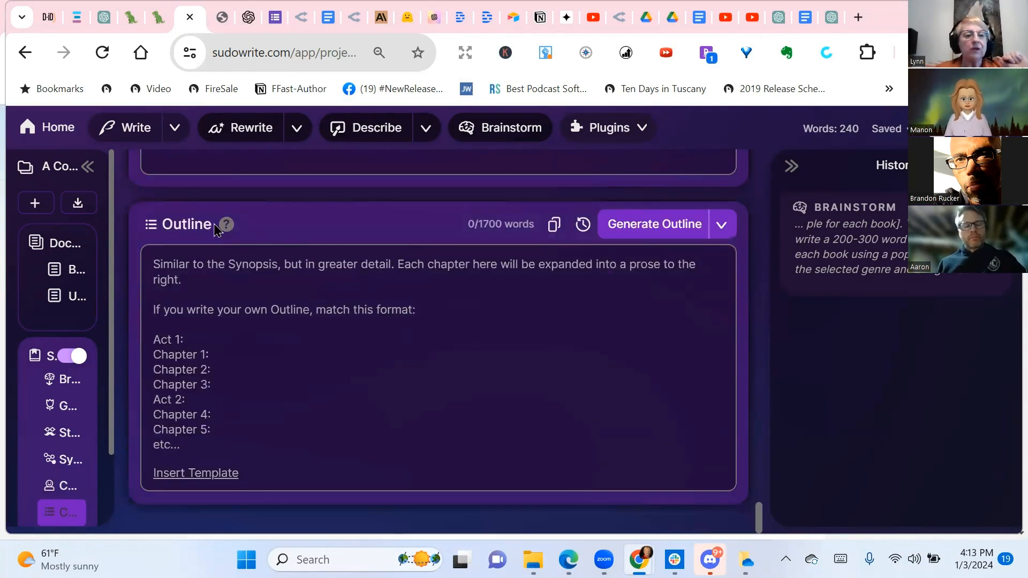
mouse_move(226, 229)
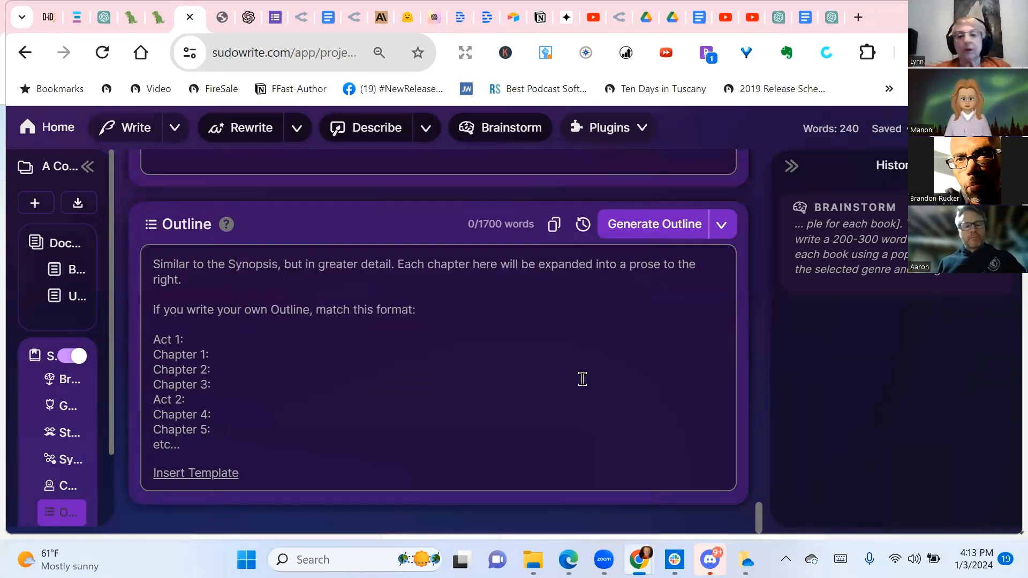
scroll(581, 378, up, 5)
scroll(582, 378, up, 10)
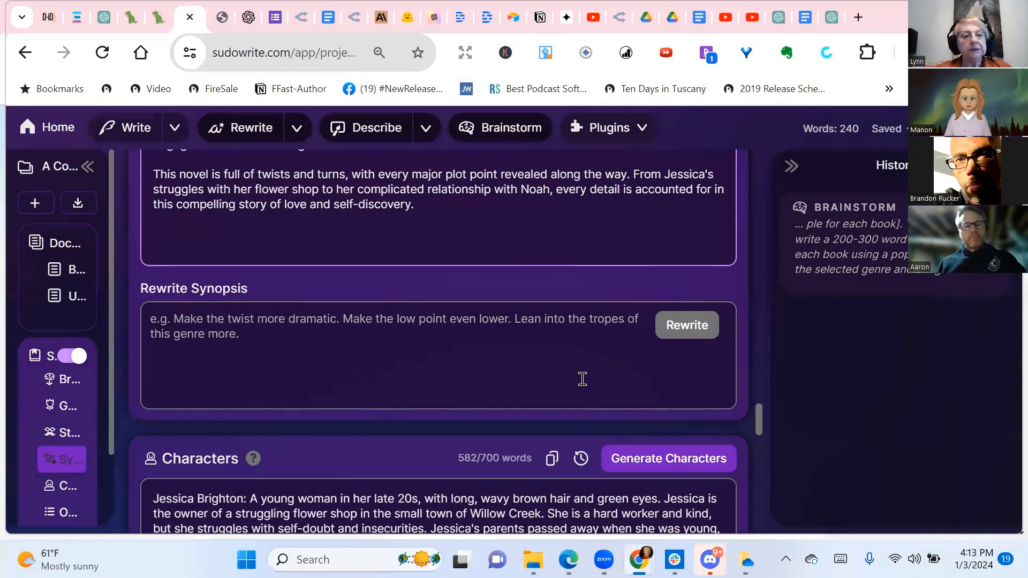
scroll(500, 335, up, 3)
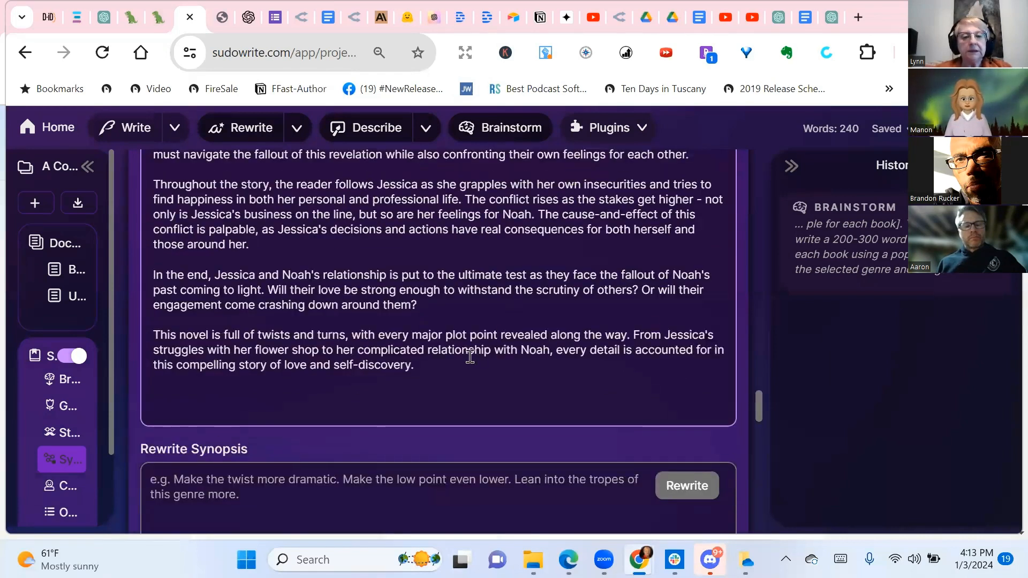
text(Ins)
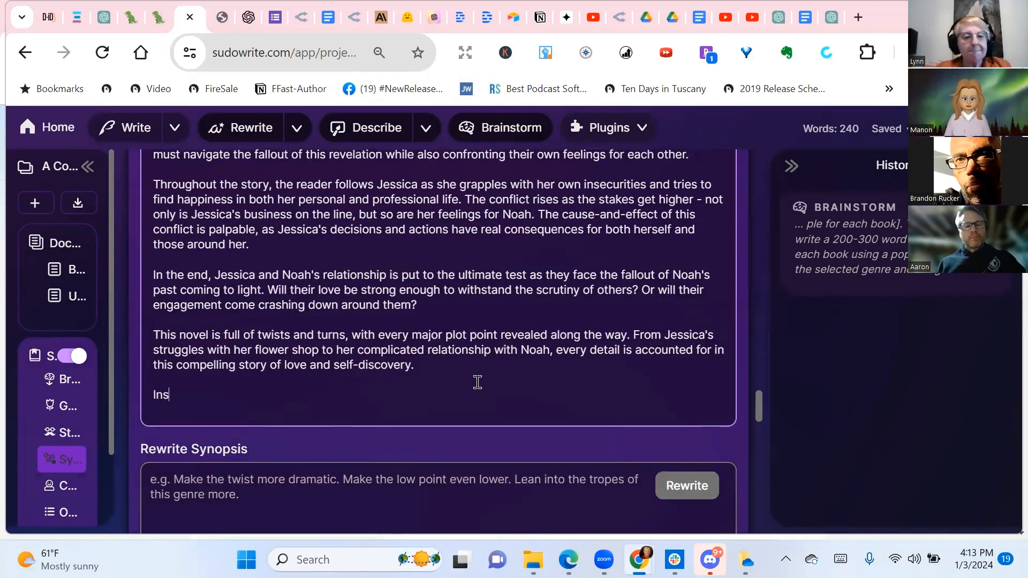
text(truction )
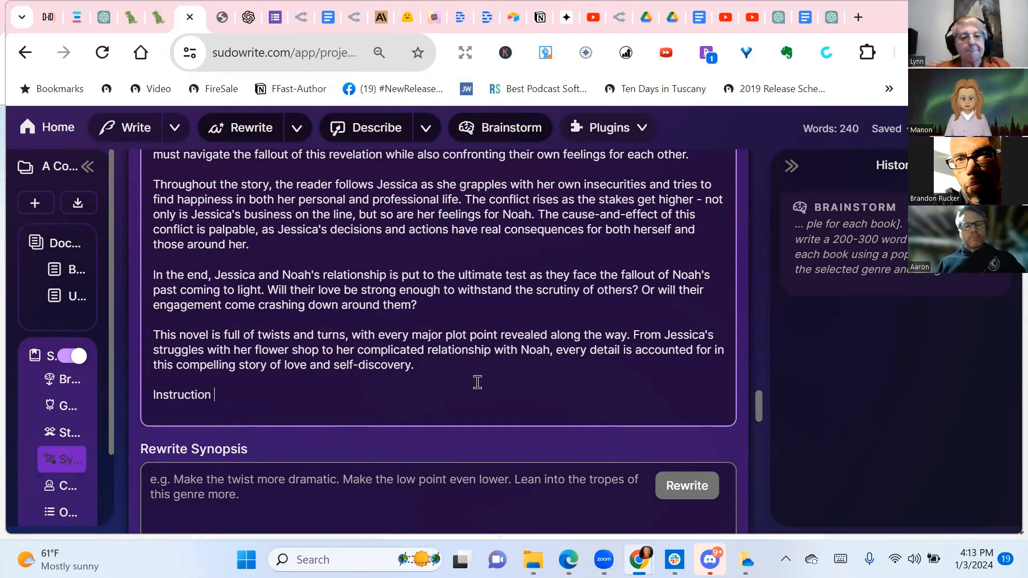
text(for Outline:)
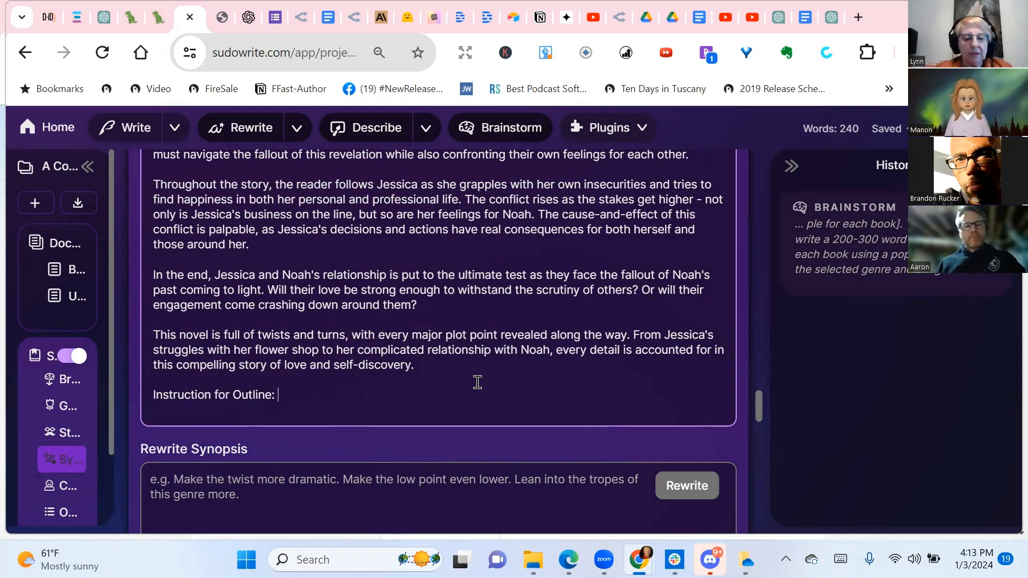
Step: Insert the STEP 6 chapter-beats prompt from the clipboard history after the "Instruction for Outline:" label in the Synopsis
key(super+v)
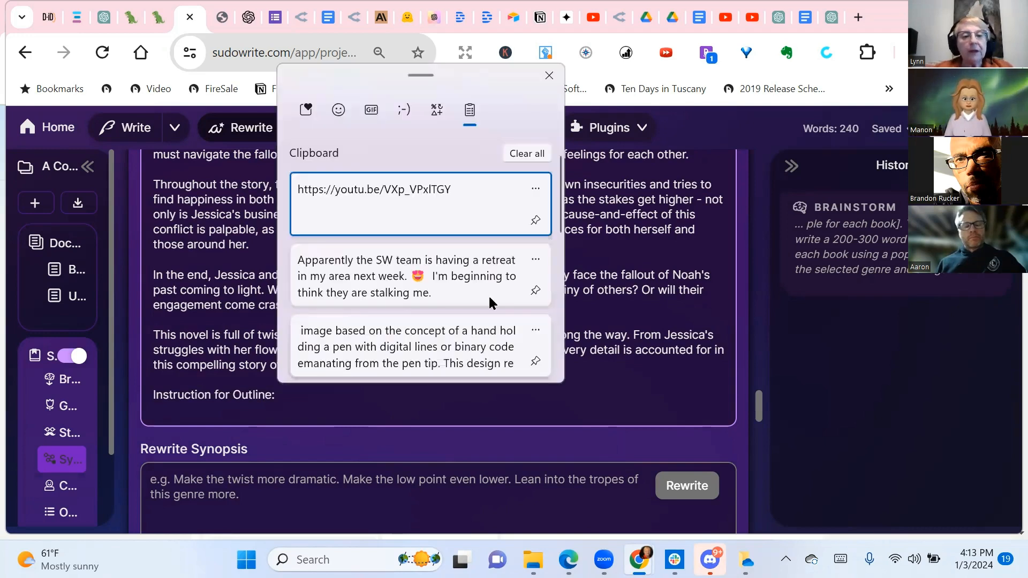
scroll(476, 270, down, 5)
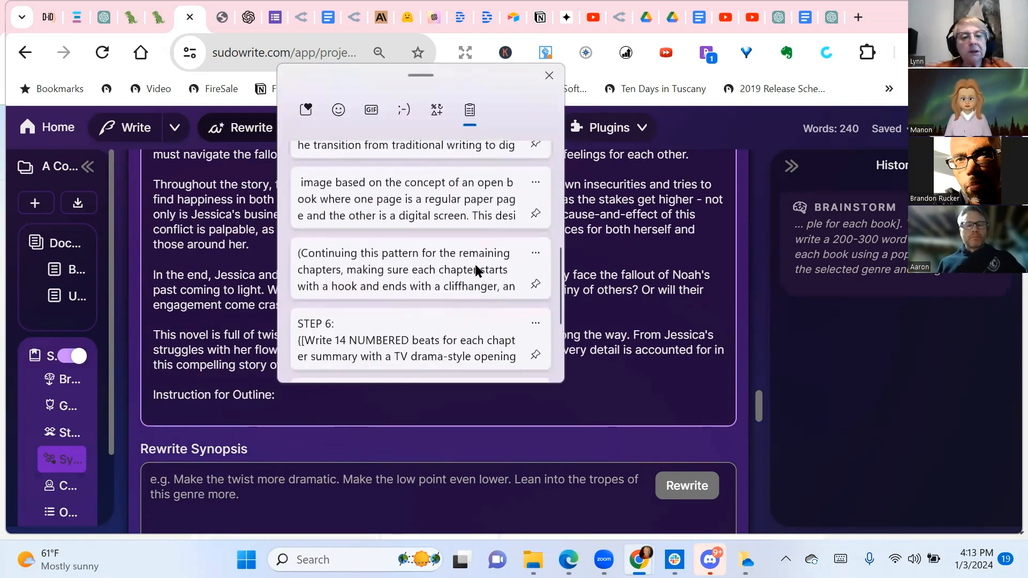
click(409, 340)
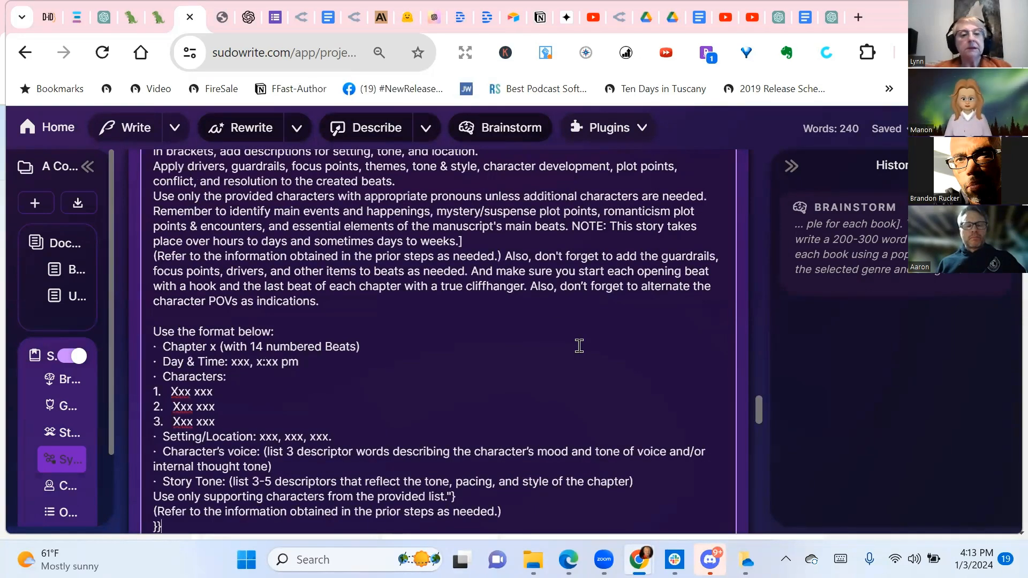
Step: Read through the inserted STEP 6 prompt, from its 14-beat instructions to the format list at the end
scroll(579, 346, down, 4)
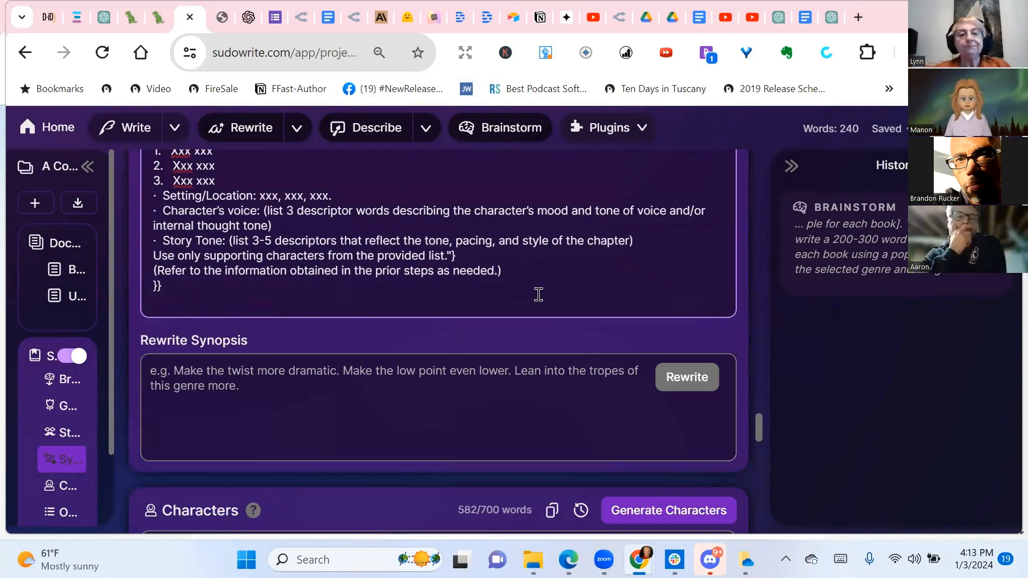
scroll(539, 294, up, 1)
scroll(539, 294, up, 3)
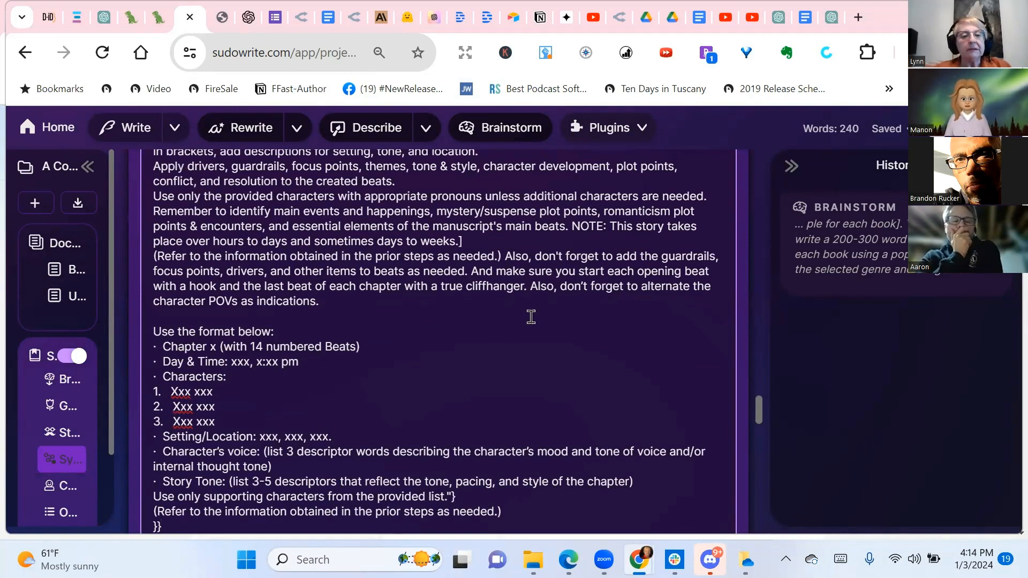
scroll(530, 316, down, 3)
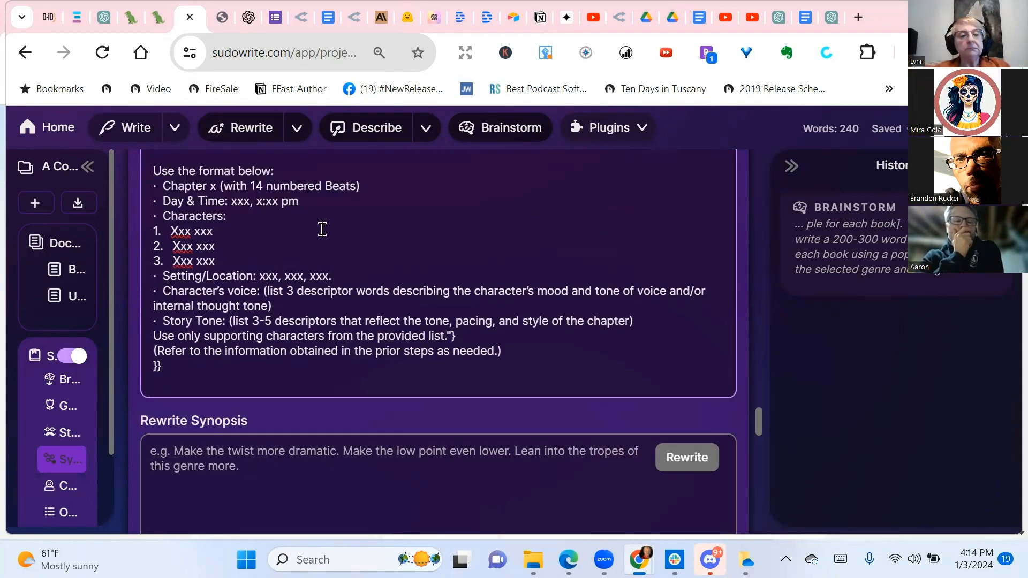
scroll(322, 229, up, 5)
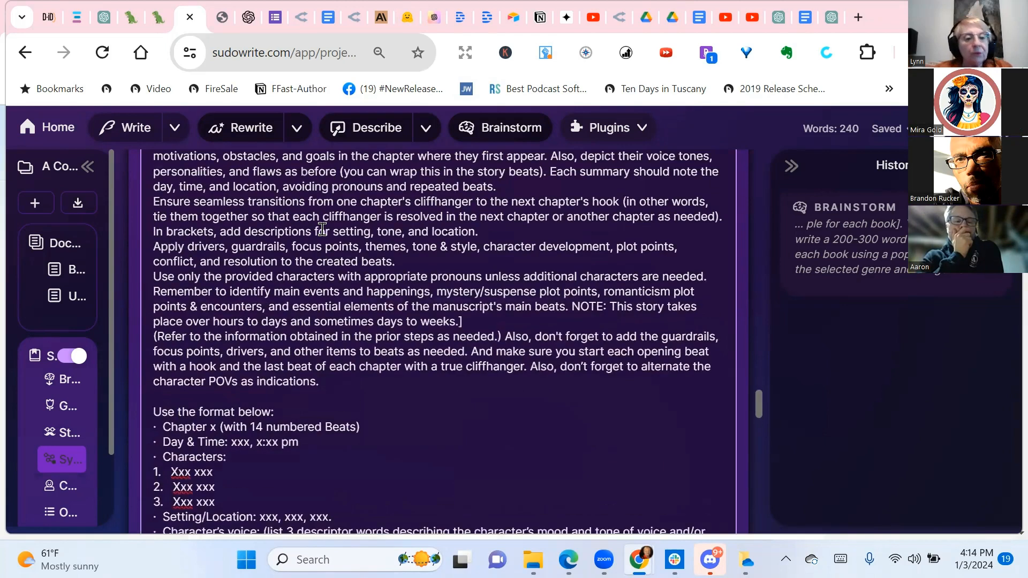
scroll(491, 234, up, 4)
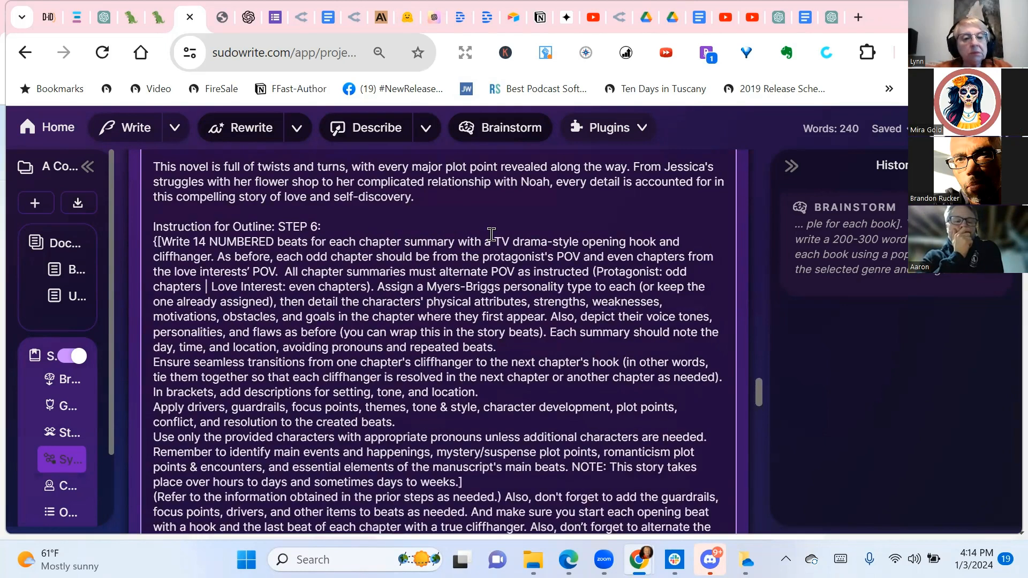
scroll(492, 233, down, 2)
scroll(491, 234, down, 5)
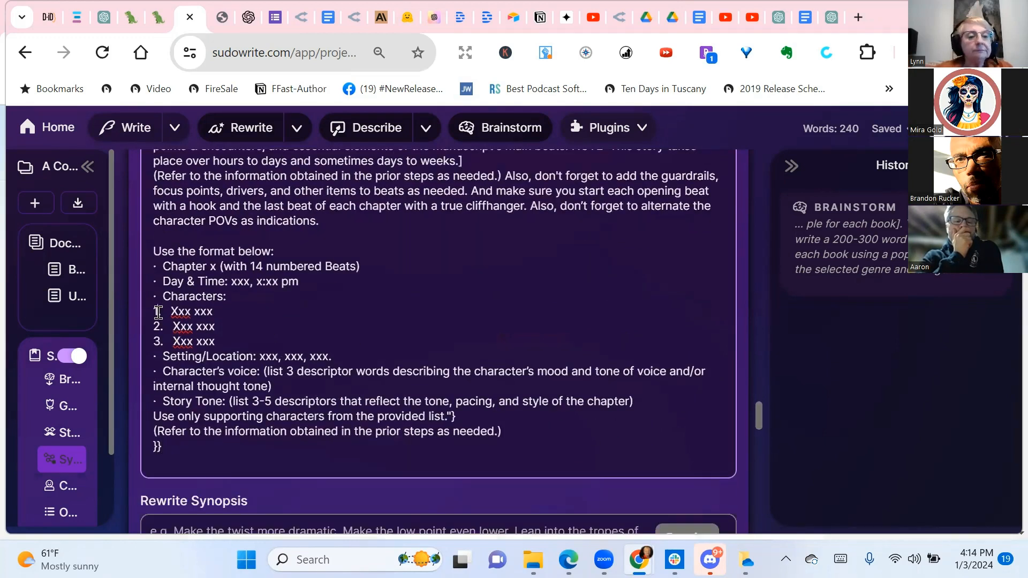
Step: Change the numbering of the three placeholder entries under Characters in the prompt's format list to A., B. and C
triple_click(158, 313)
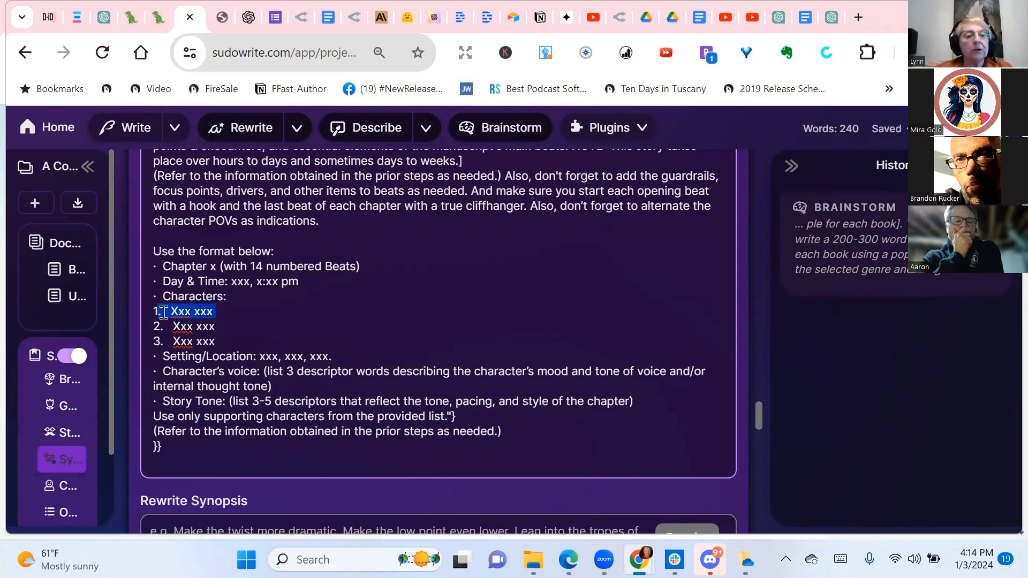
click(164, 312)
key(Delete)
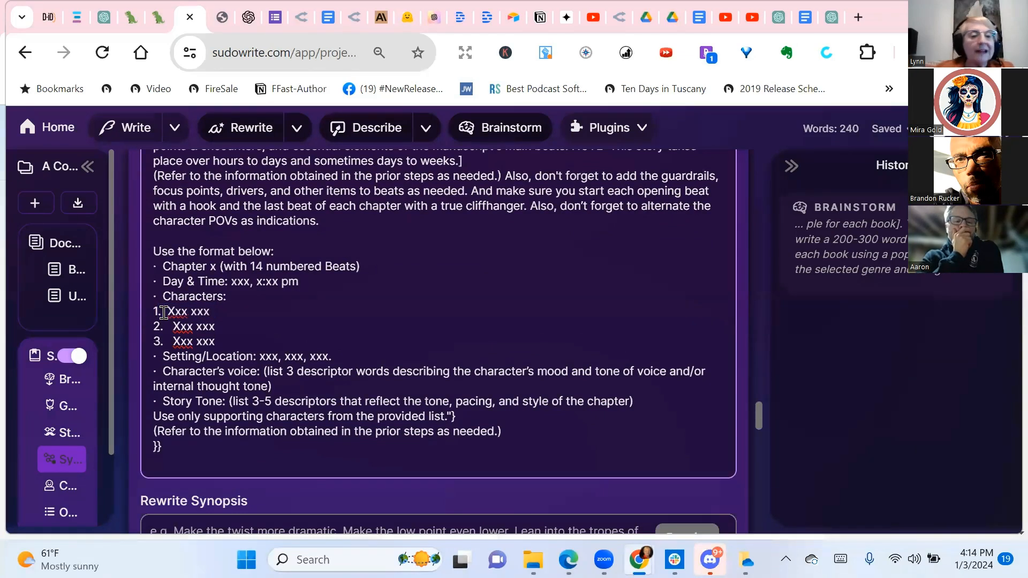
key(BackSpace)
key(BackSpace)
text(A.)
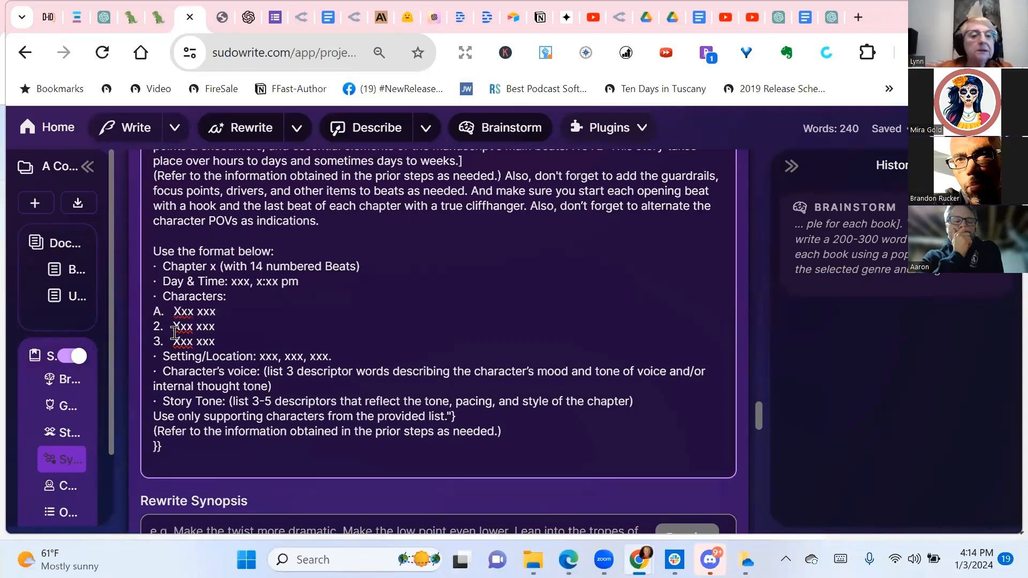
click(163, 331)
key(BackSpace)
key(BackSpace)
text(B.)
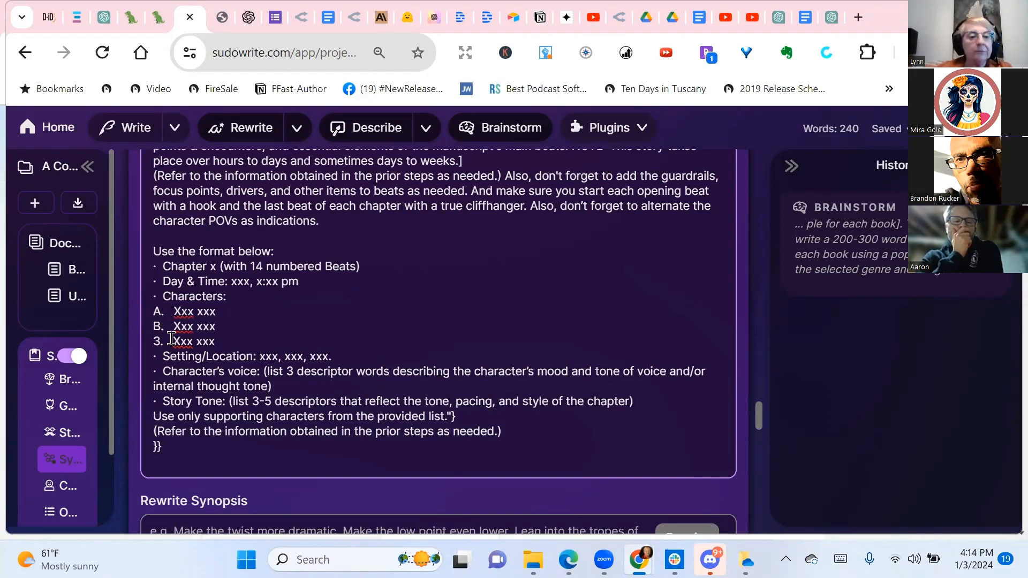
click(169, 341)
key(BackSpace)
key(BackSpace)
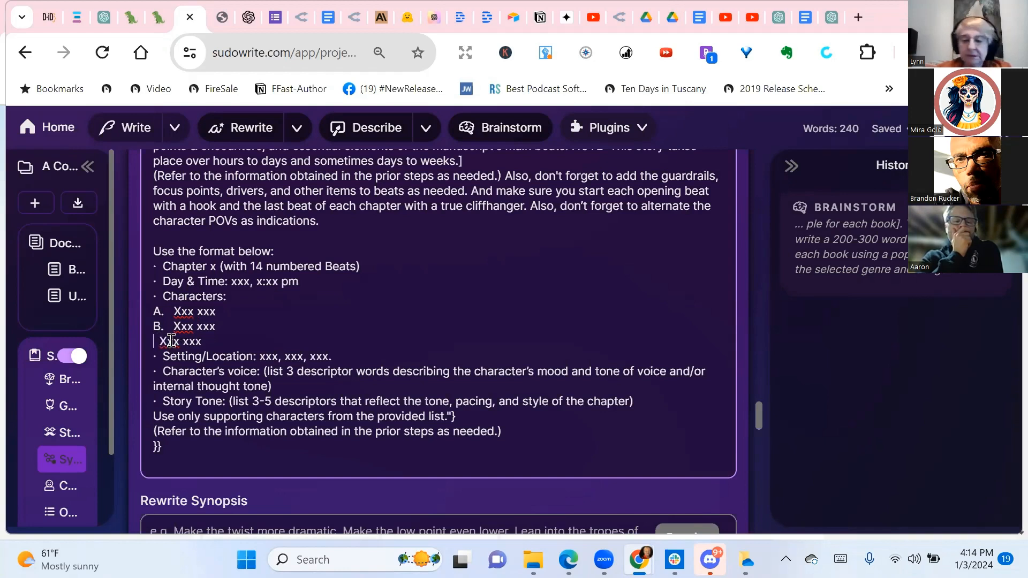
text(C.)
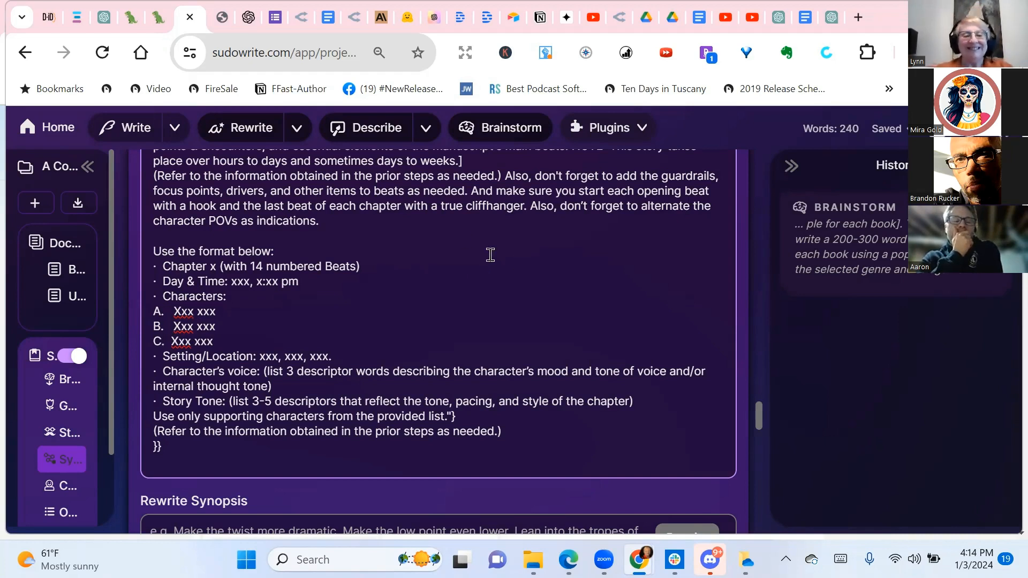
Step: Examine the character descriptions and the TOWN entry in the Story Bible's Characters text
scroll(471, 279, down, 3)
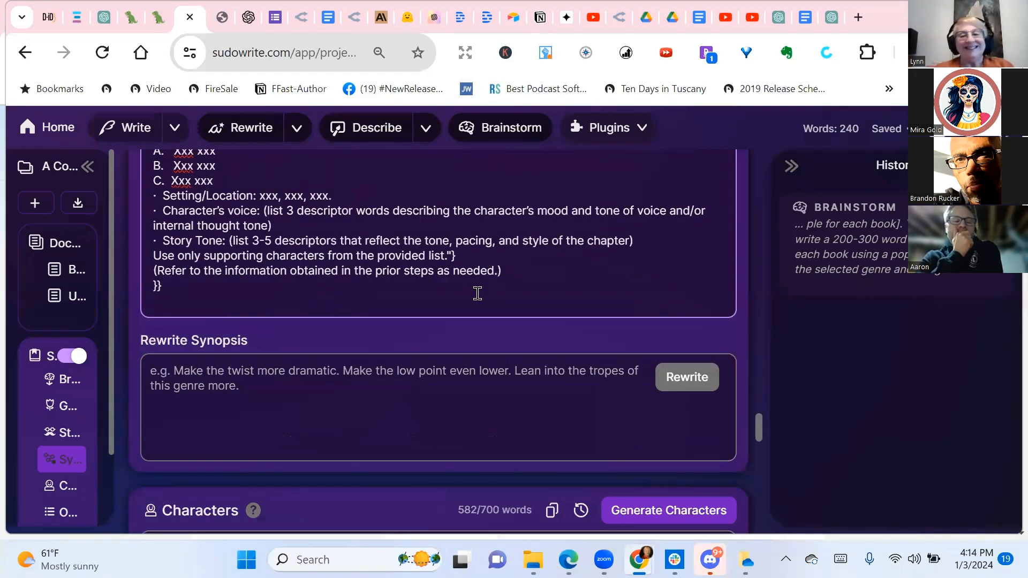
scroll(357, 227, down, 3)
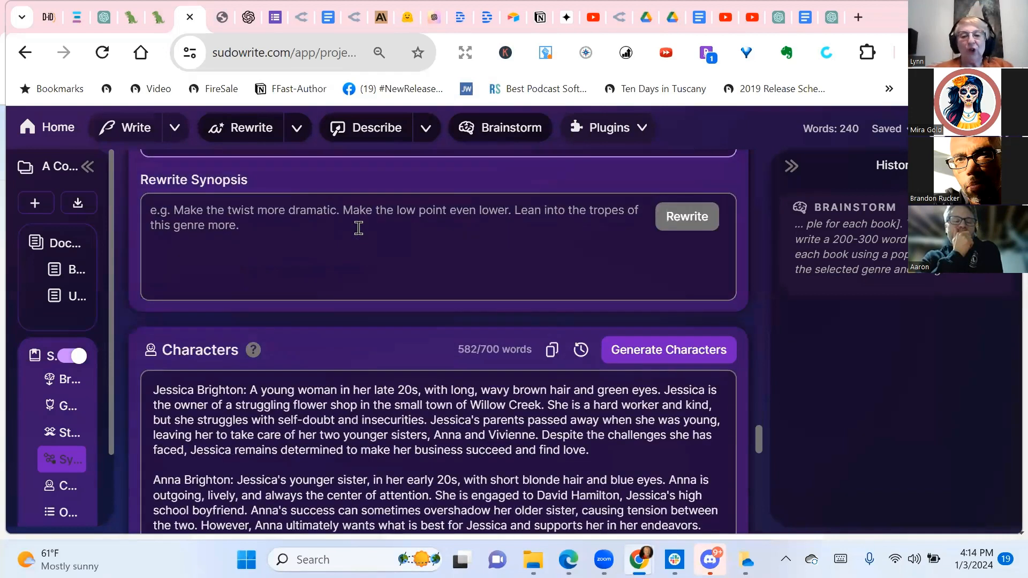
scroll(300, 401, down, 3)
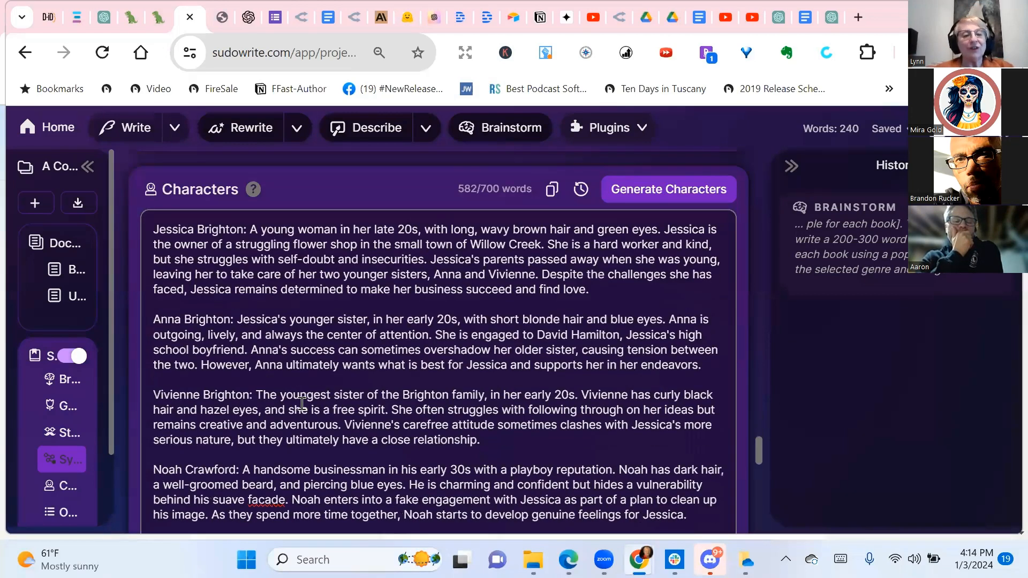
scroll(453, 360, down, 4)
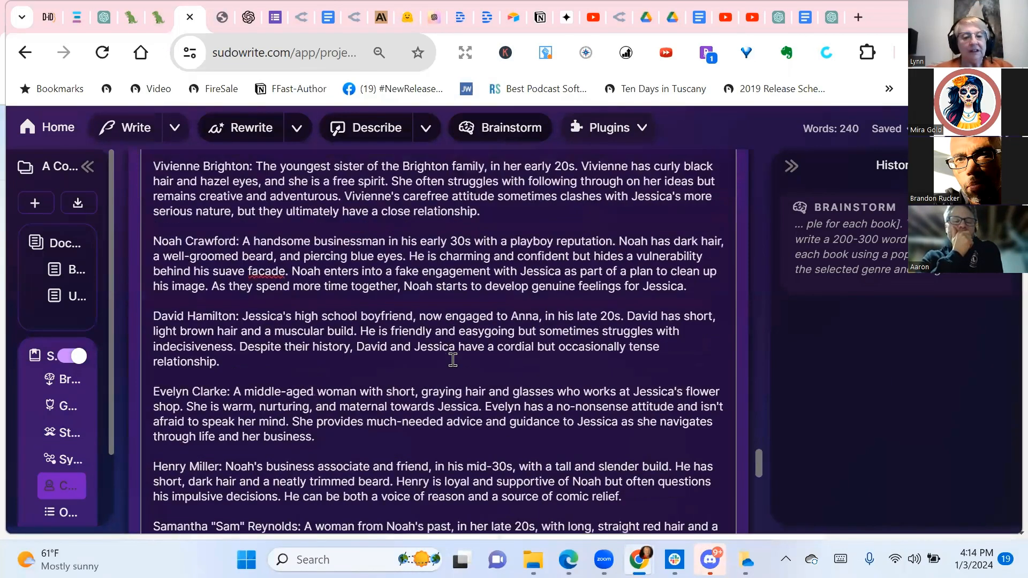
scroll(452, 359, down, 3)
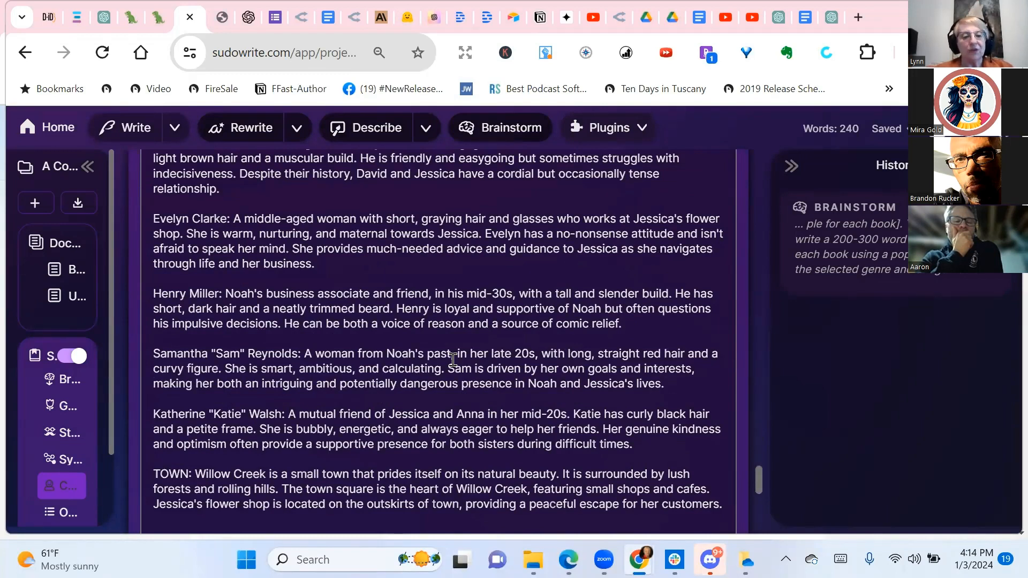
scroll(453, 360, up, 3)
scroll(463, 260, down, 3)
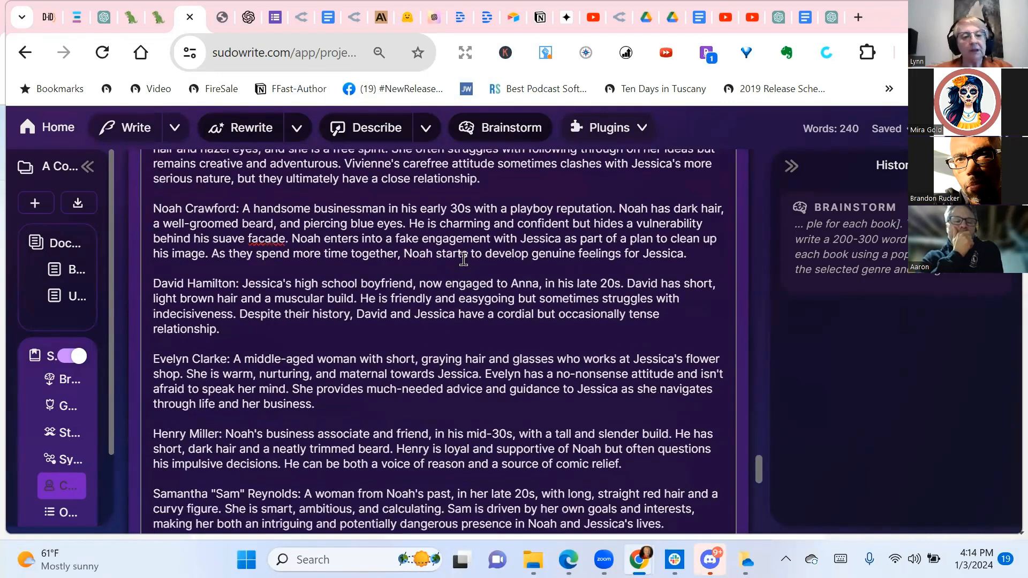
scroll(464, 260, down, 1)
scroll(468, 300, up, 3)
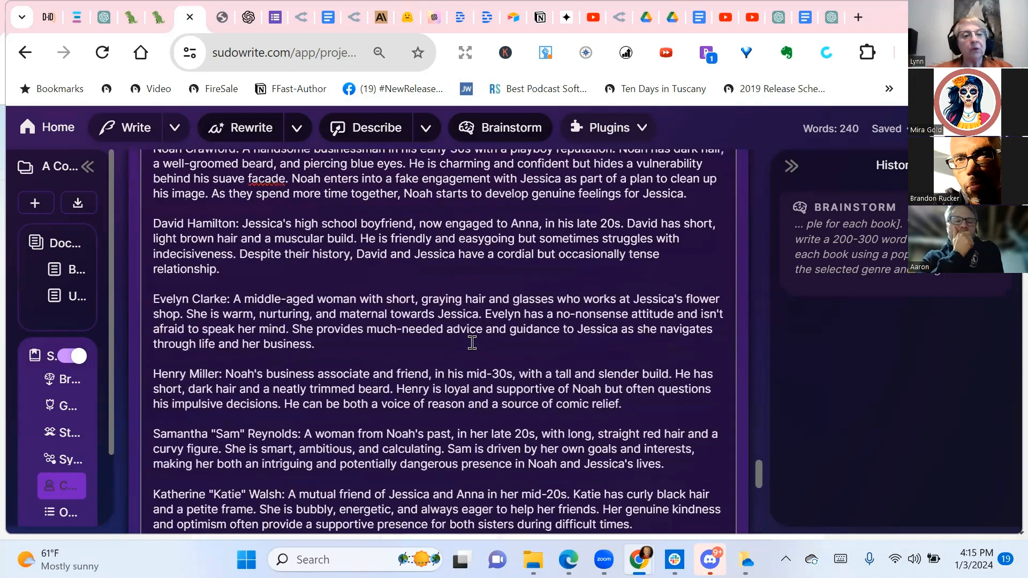
scroll(472, 343, up, 3)
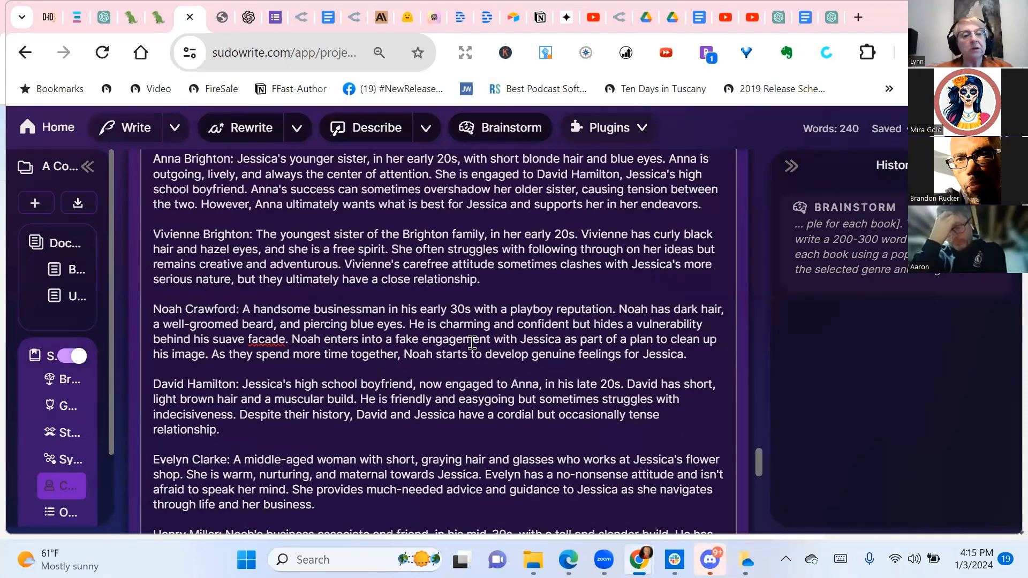
Step: Choose the Novel Outline type and generate the story's Outline from the Story Bible
scroll(472, 342, up, 3)
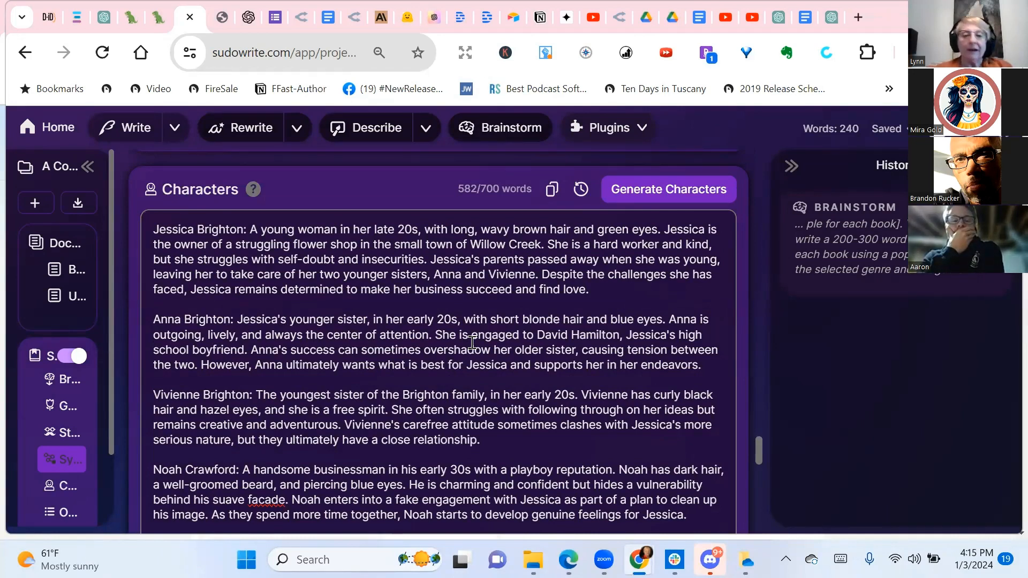
scroll(471, 342, down, 15)
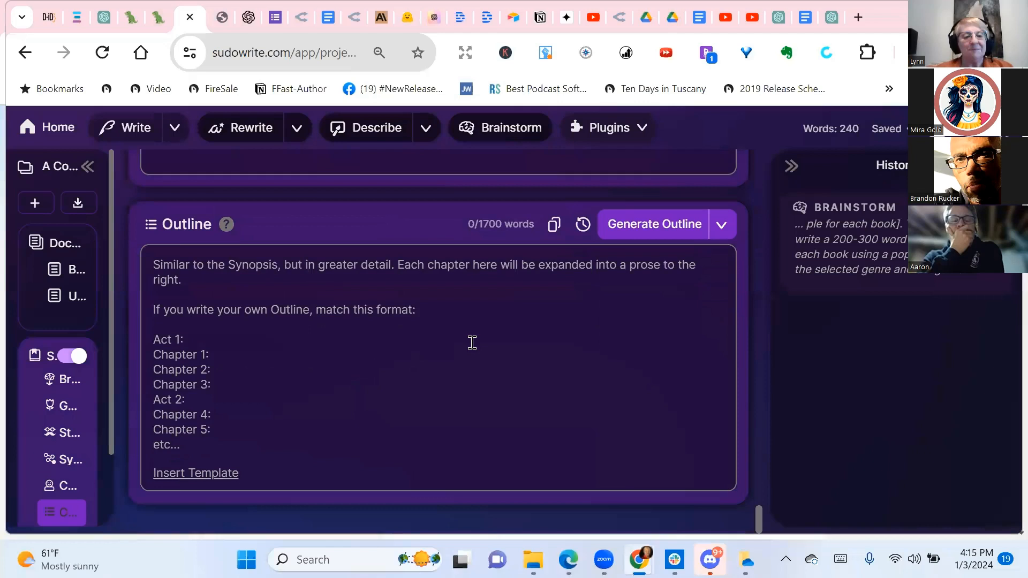
click(717, 226)
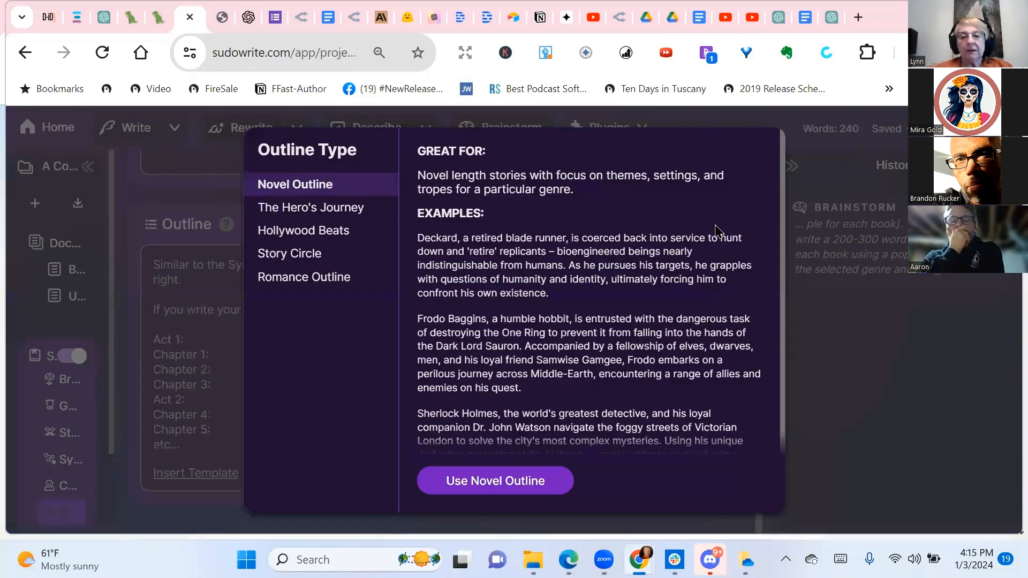
click(478, 481)
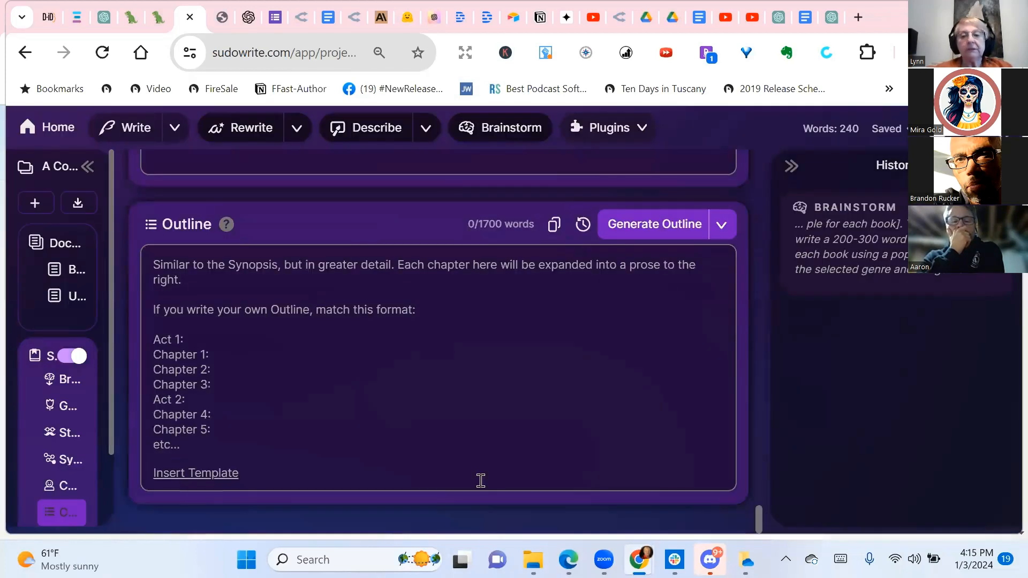
click(653, 227)
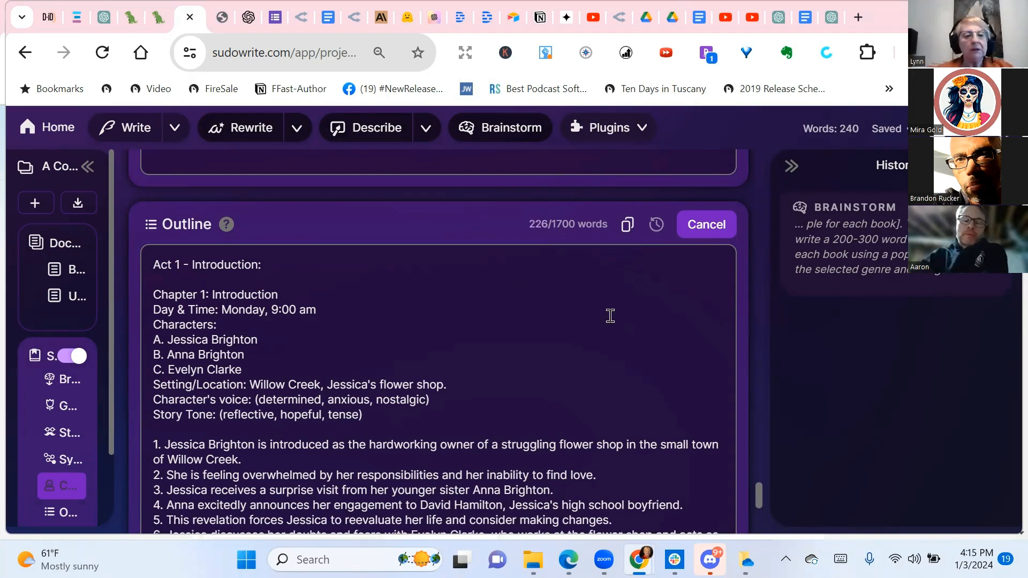
Step: Read through the generated Outline for Chapters 1 to 3, checking each chapter's header details and numbered beats
scroll(610, 316, down, 1)
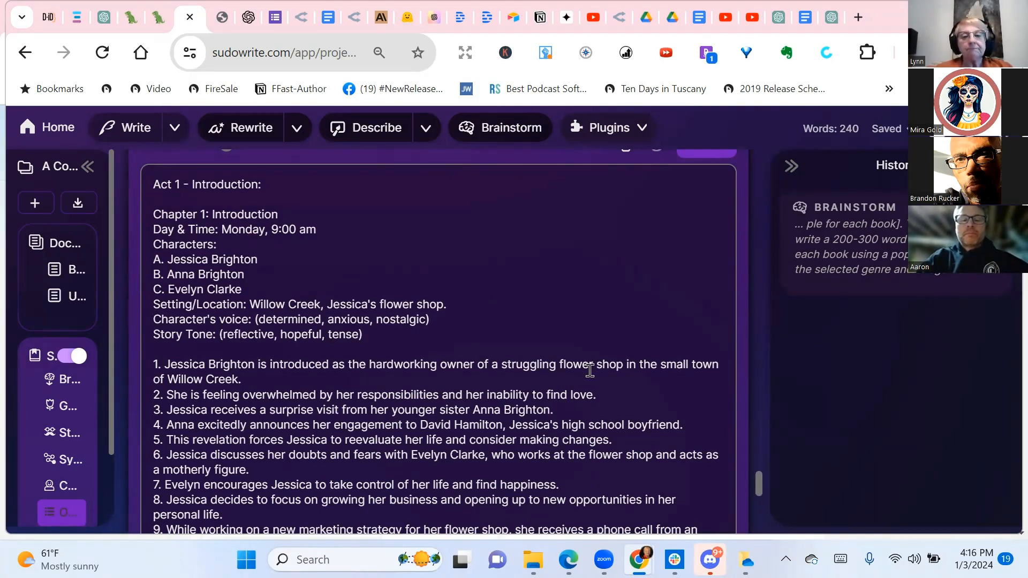
scroll(590, 371, down, 2)
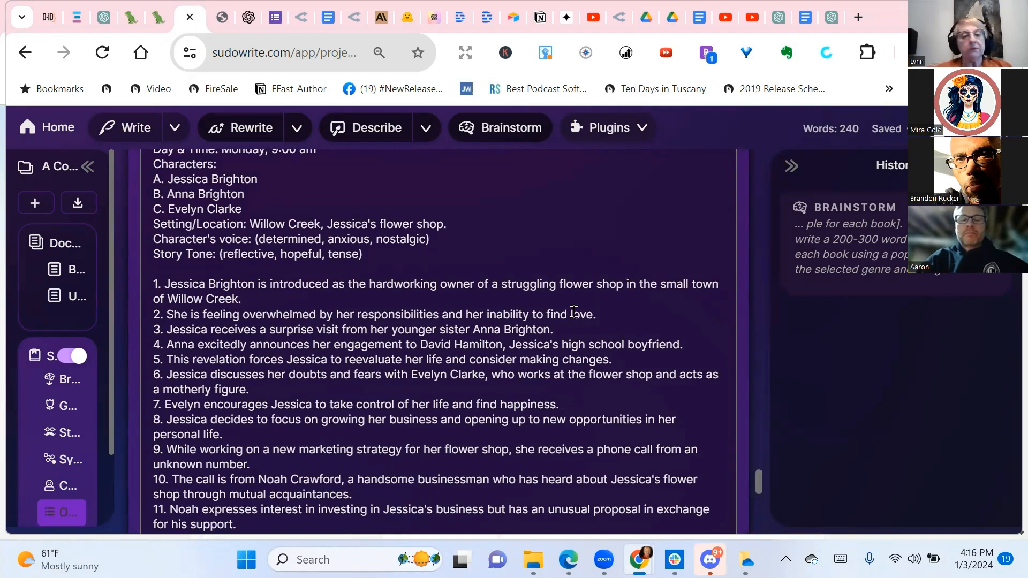
scroll(544, 339, down, 1)
scroll(544, 339, down, 2)
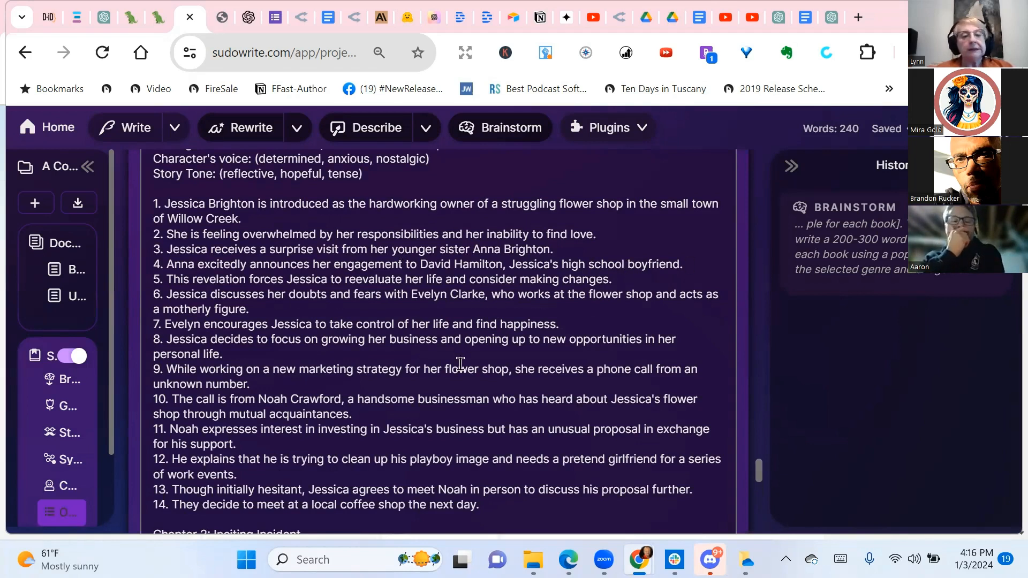
scroll(523, 223, down, 10)
scroll(524, 224, down, 5)
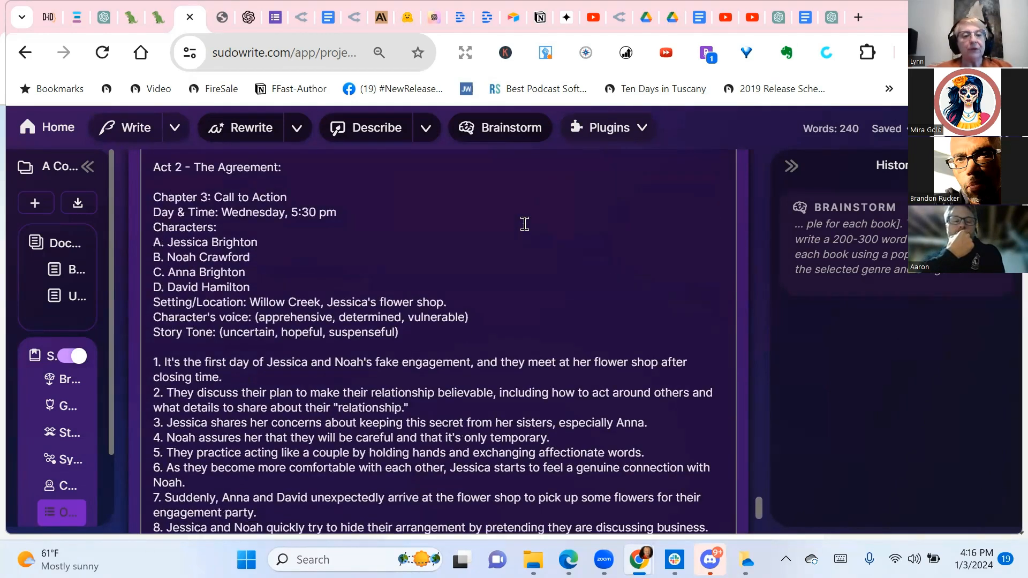
scroll(524, 224, down, 4)
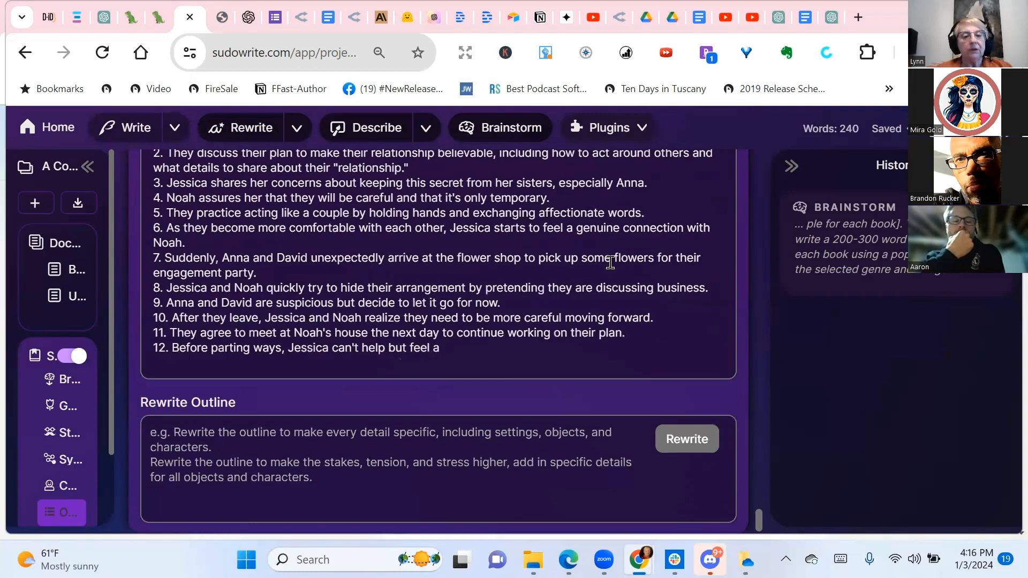
scroll(610, 262, up, 1)
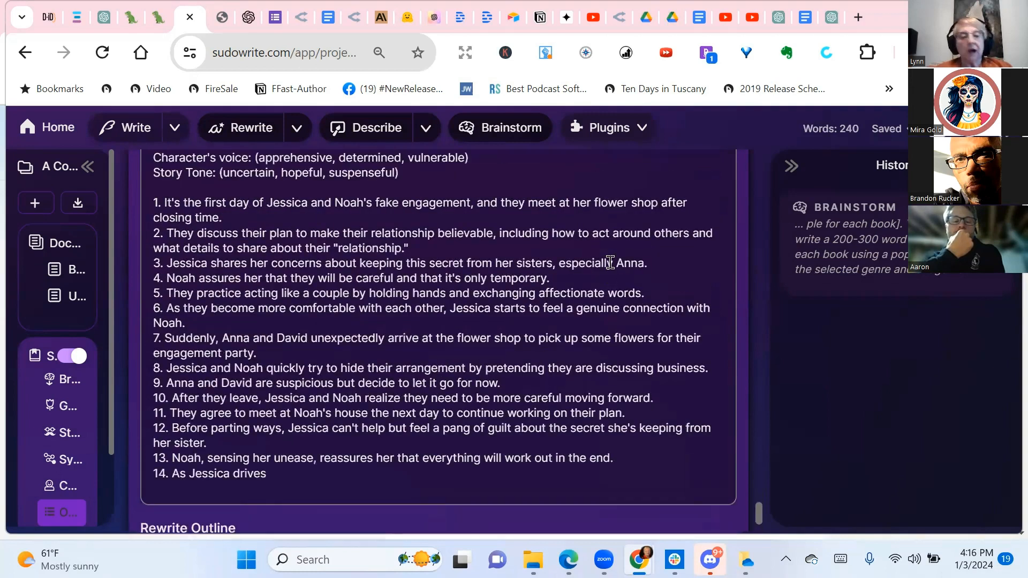
scroll(610, 263, down, 1)
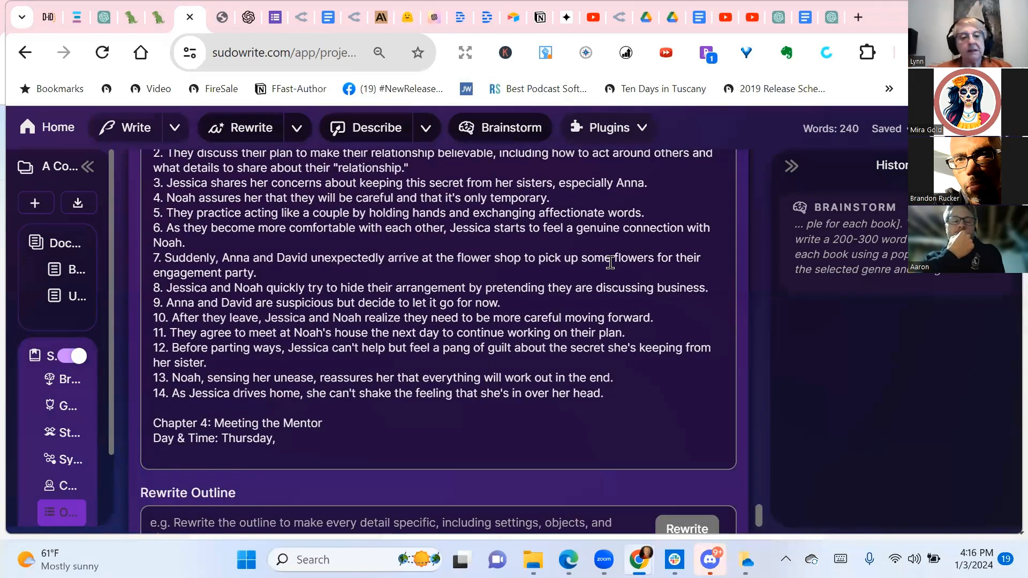
Step: Examine the Outline's Chapters 4 to 6 as they are generated, including their characters, settings, tones and beats
scroll(579, 302, down, 1)
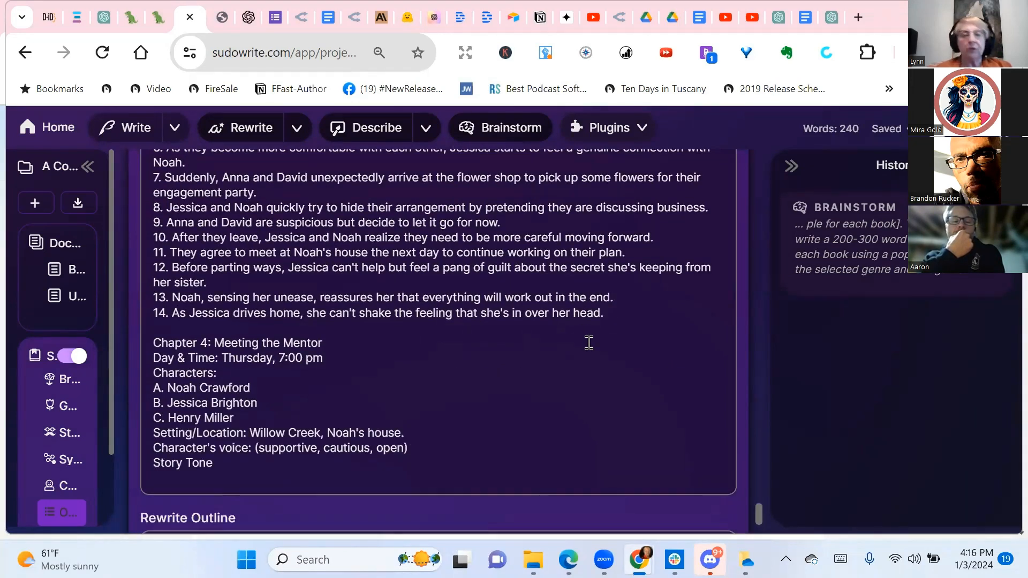
scroll(588, 348, down, 3)
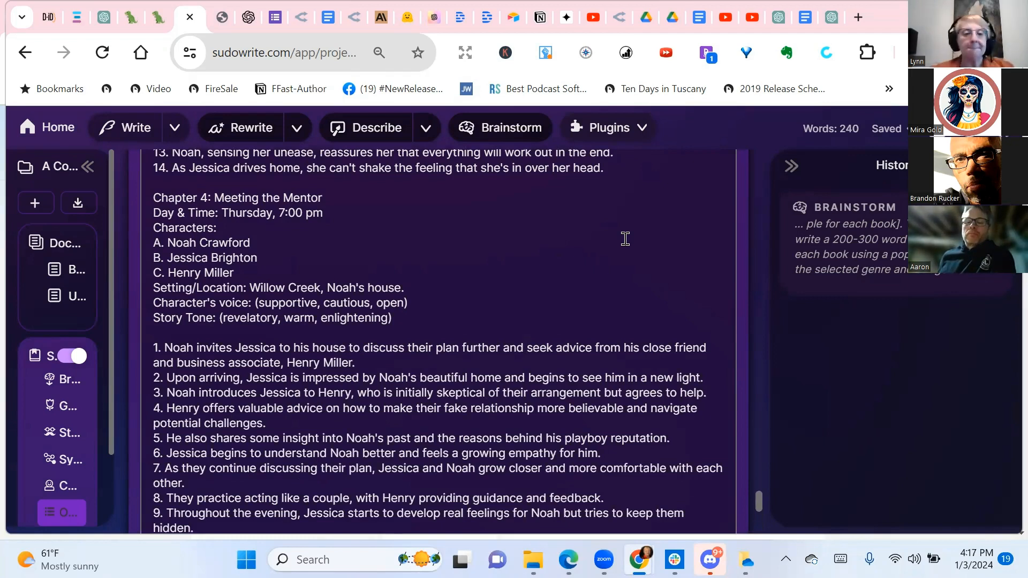
scroll(625, 239, down, 3)
scroll(566, 267, down, 3)
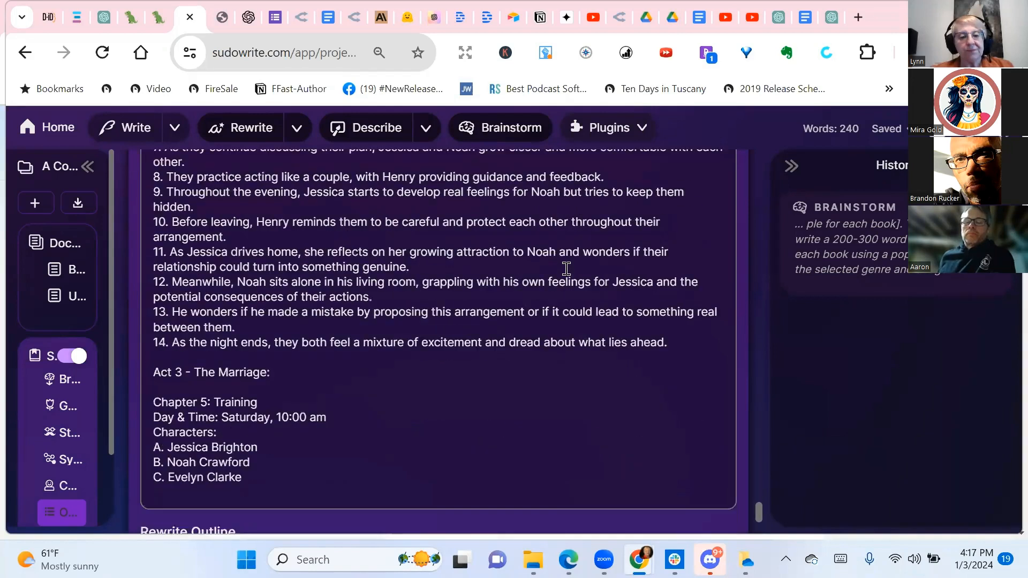
scroll(566, 267, down, 2)
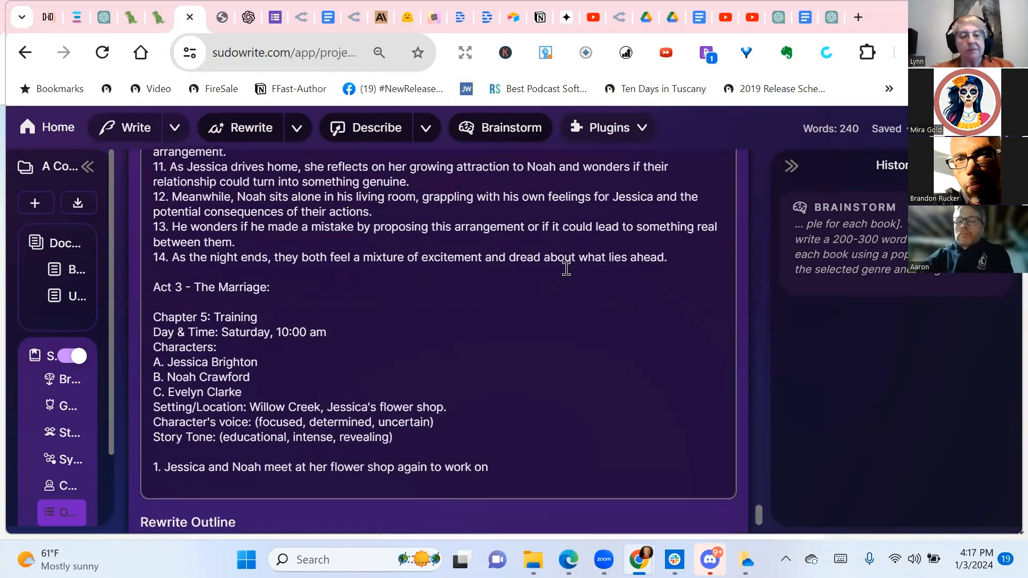
scroll(566, 268, down, 2)
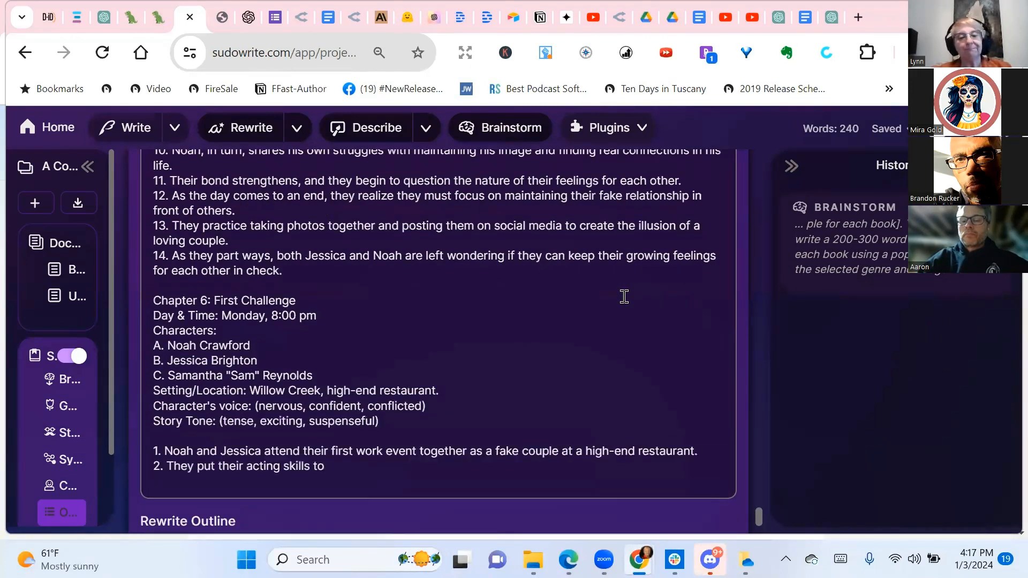
scroll(587, 303, down, 1)
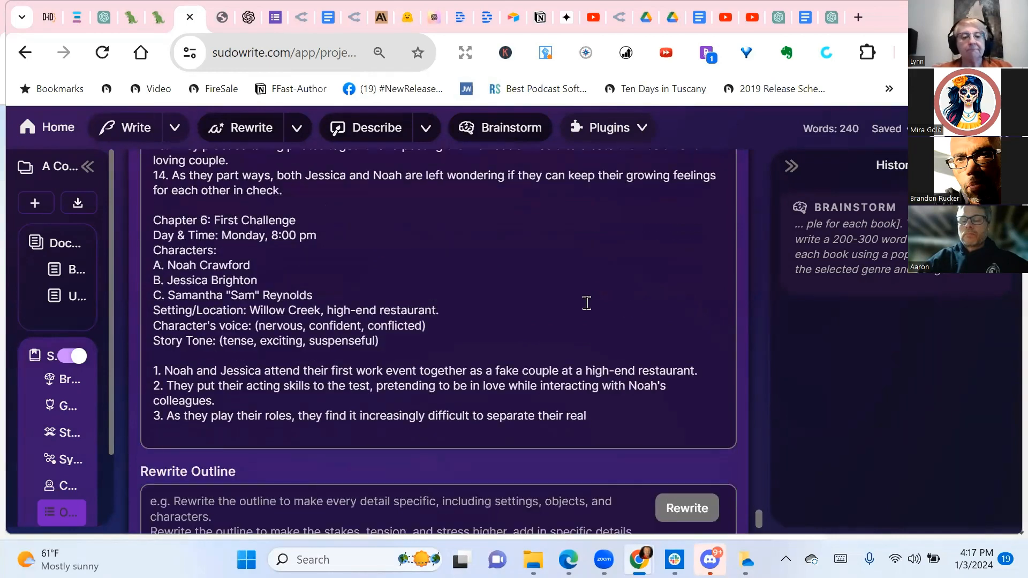
scroll(606, 250, down, 1)
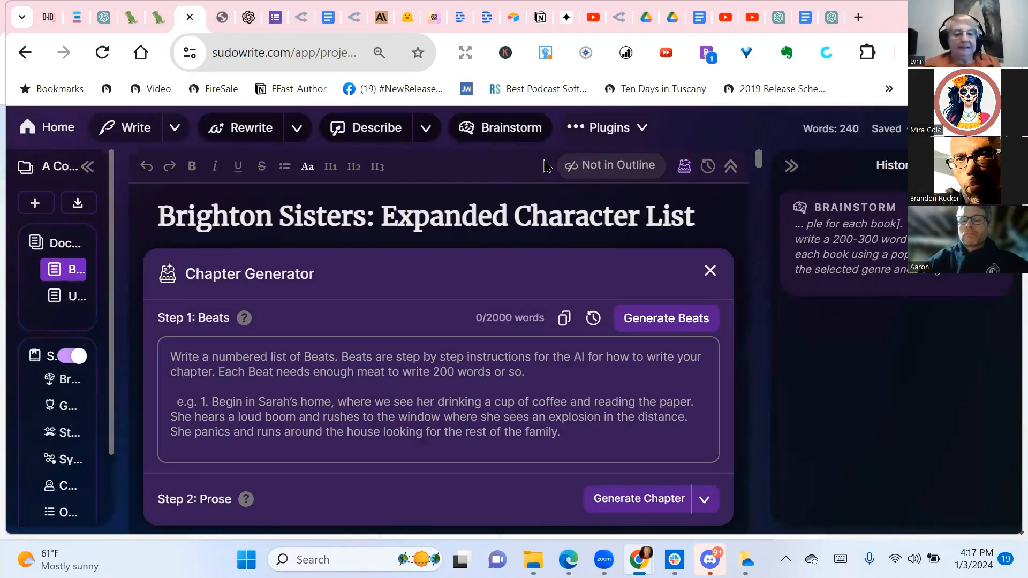
Step: Enter "Start with Chapter 6 using the same format" as the rewrite instruction for the Outline
scroll(342, 316, down, 10)
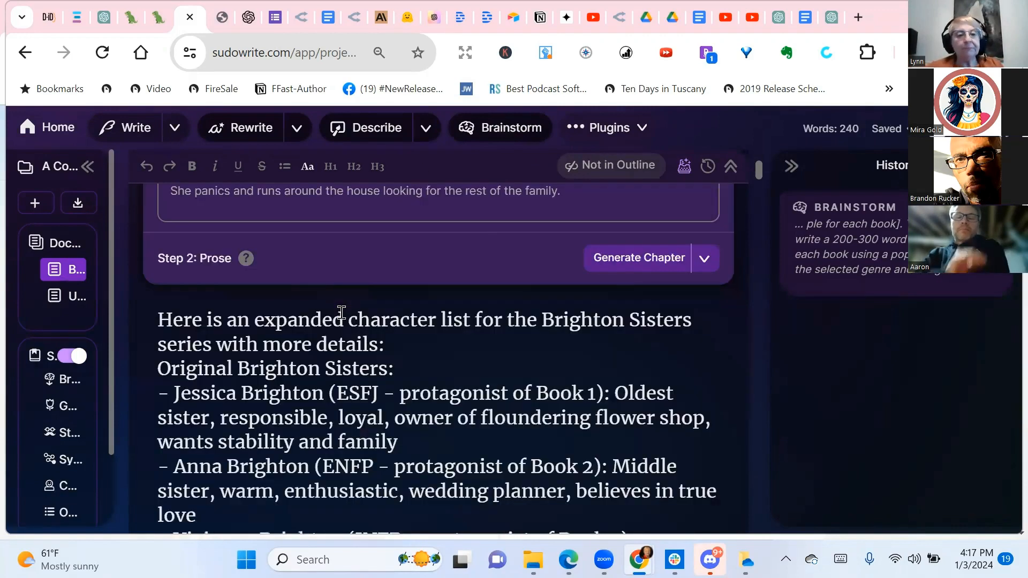
scroll(341, 312, down, 5)
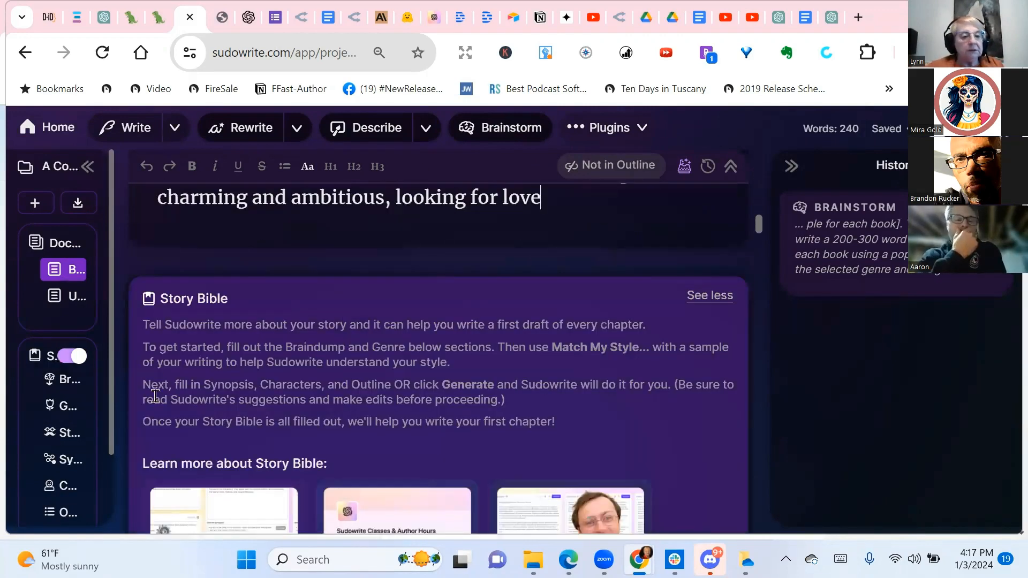
click(79, 518)
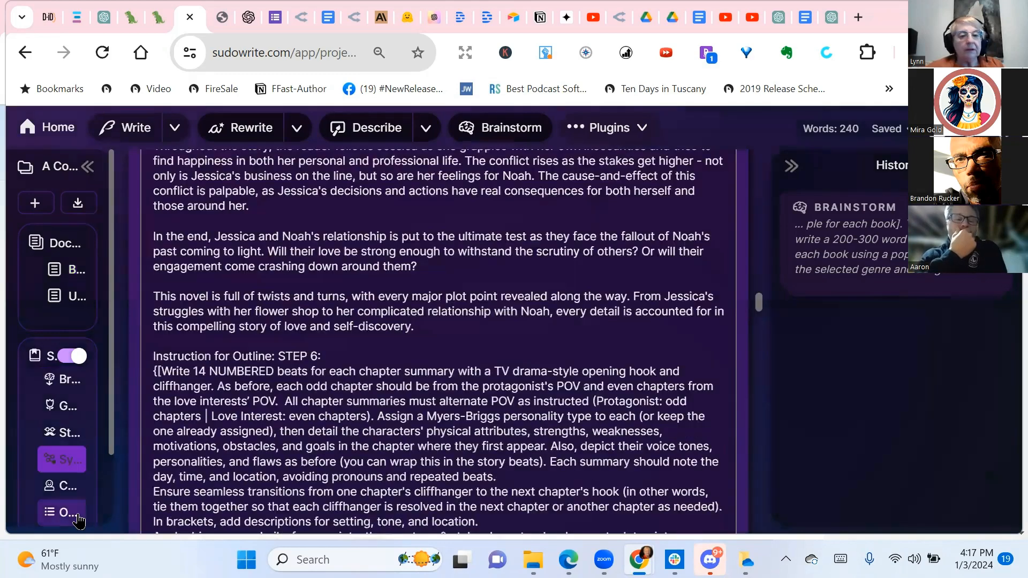
scroll(580, 346, down, 15)
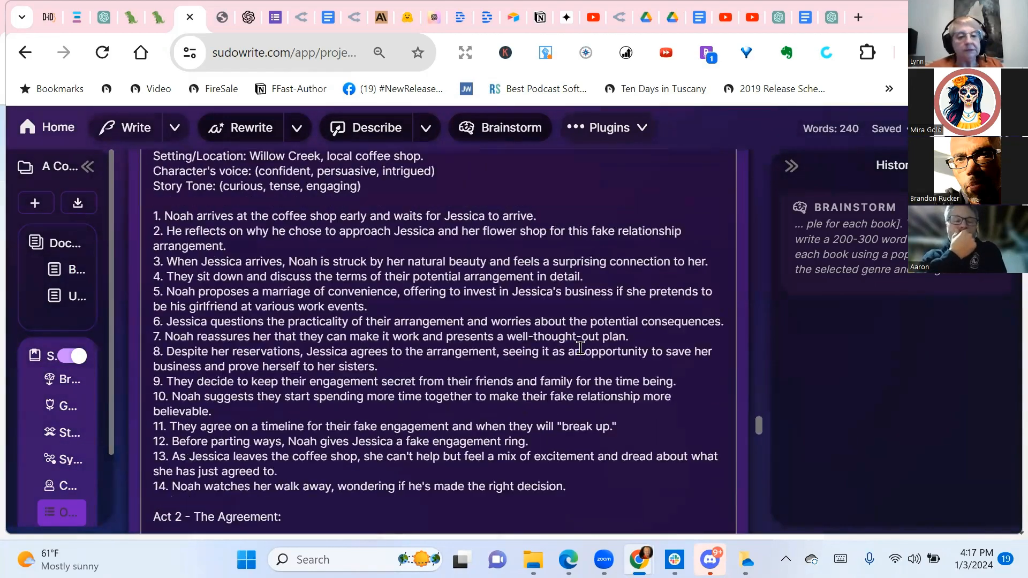
scroll(580, 347, down, 10)
scroll(581, 347, down, 20)
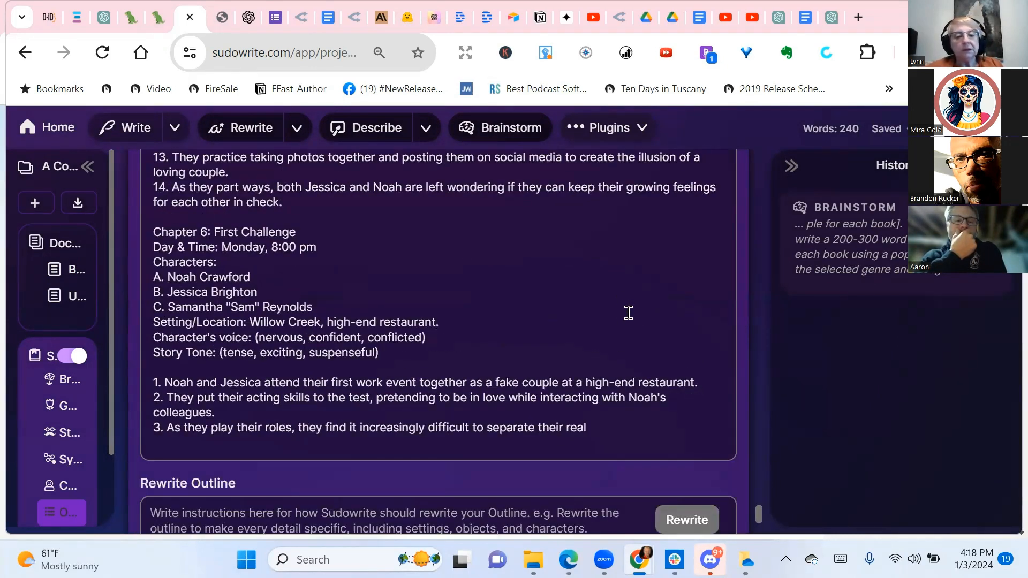
click(634, 427)
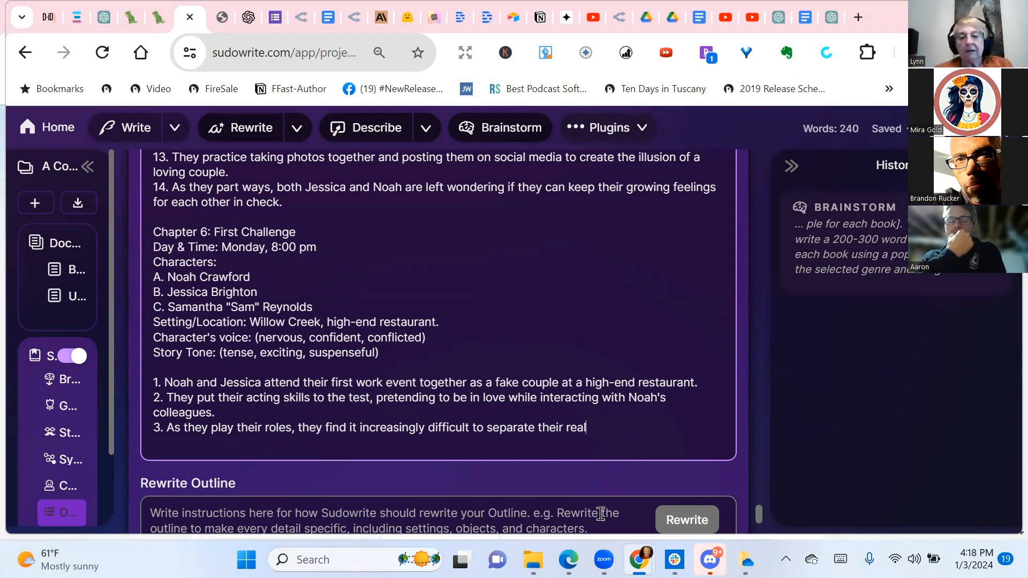
click(534, 514)
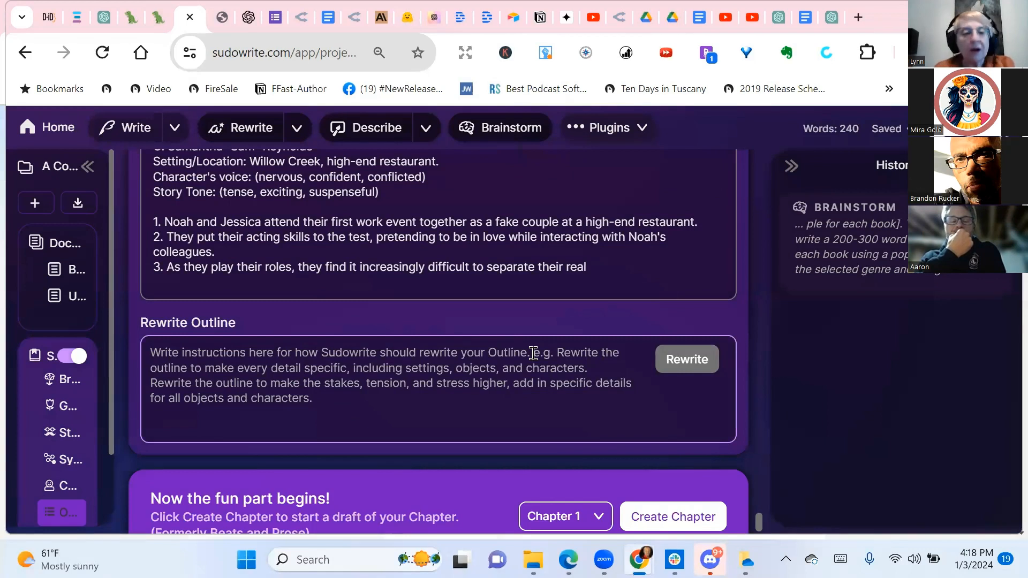
text(Start with Chapter 6 using the same f)
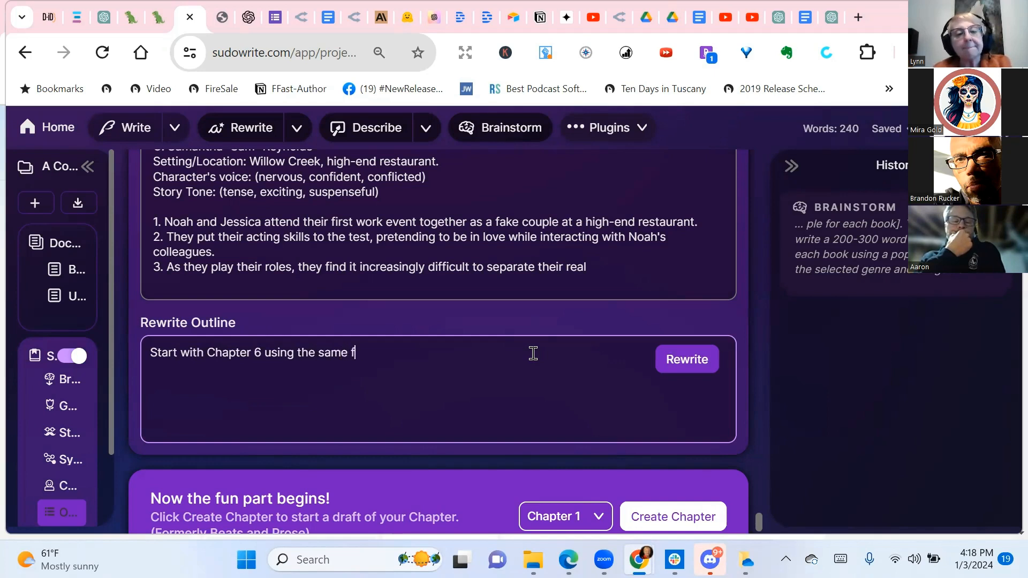
text(t)
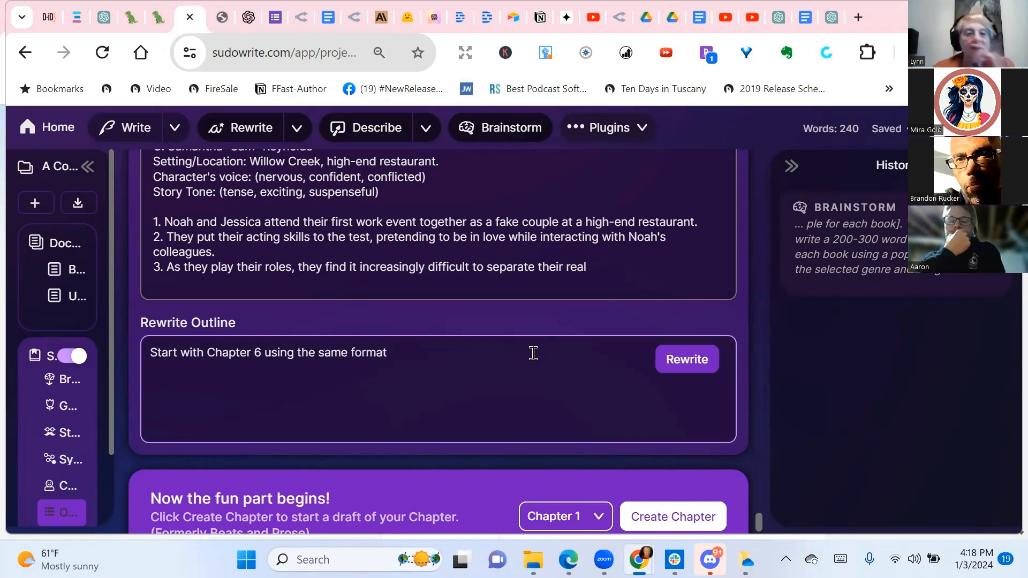
Step: Look at the Outline's version history without restoring anything, and return to the Rewrite Outline instruction
scroll(633, 186, up, 20)
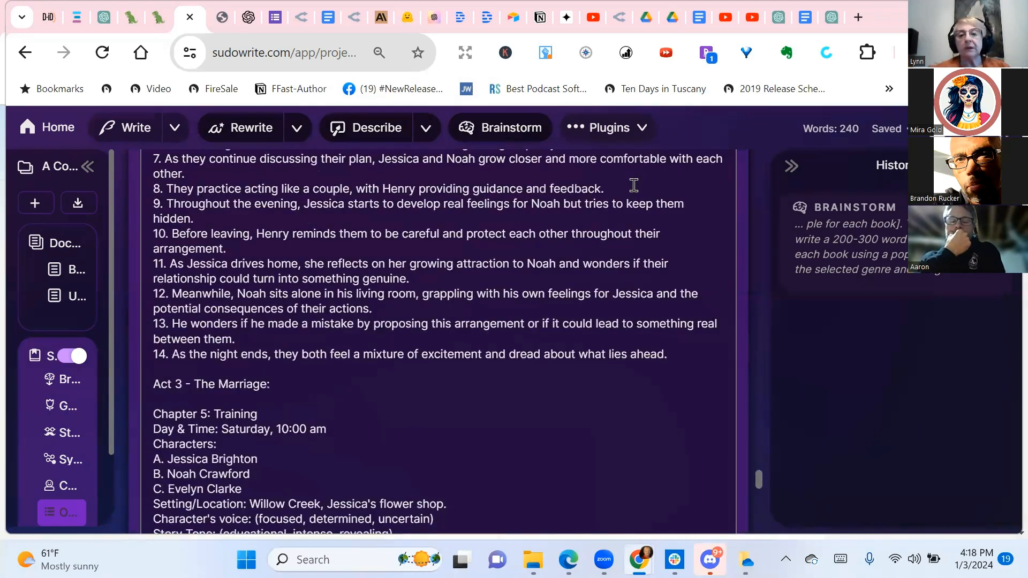
scroll(636, 194, up, 12)
scroll(634, 184, down, 10)
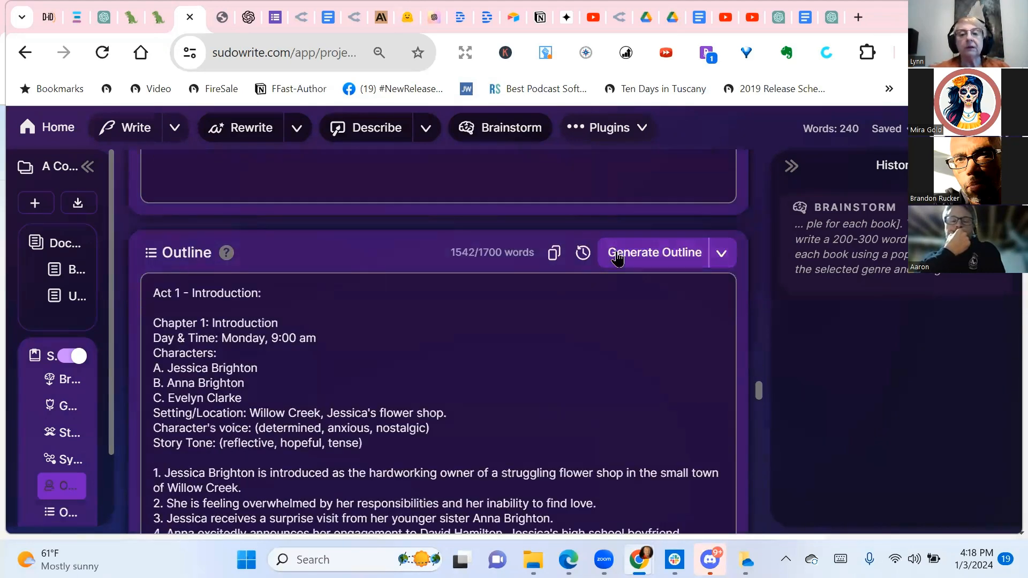
click(583, 252)
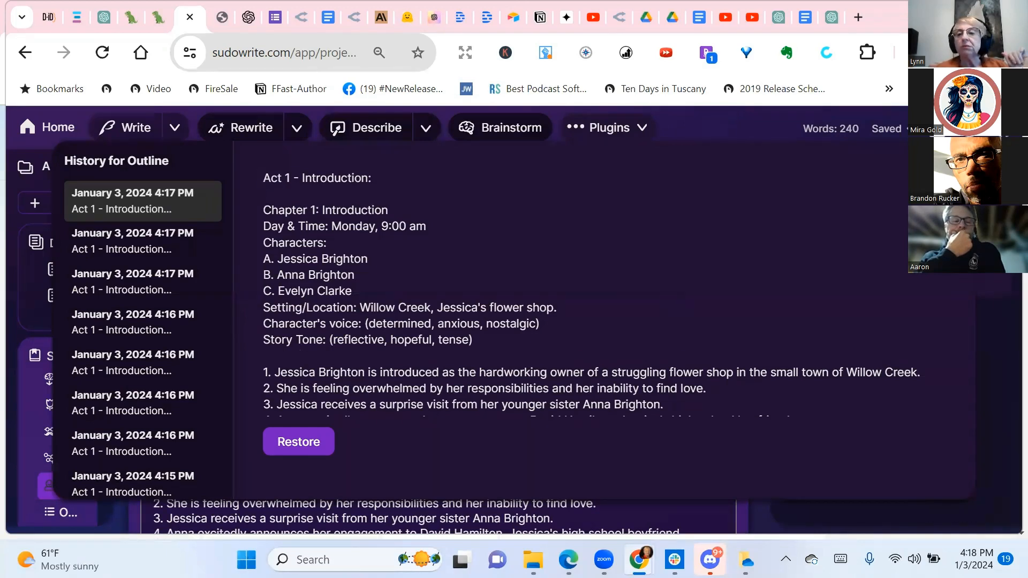
key(Escape)
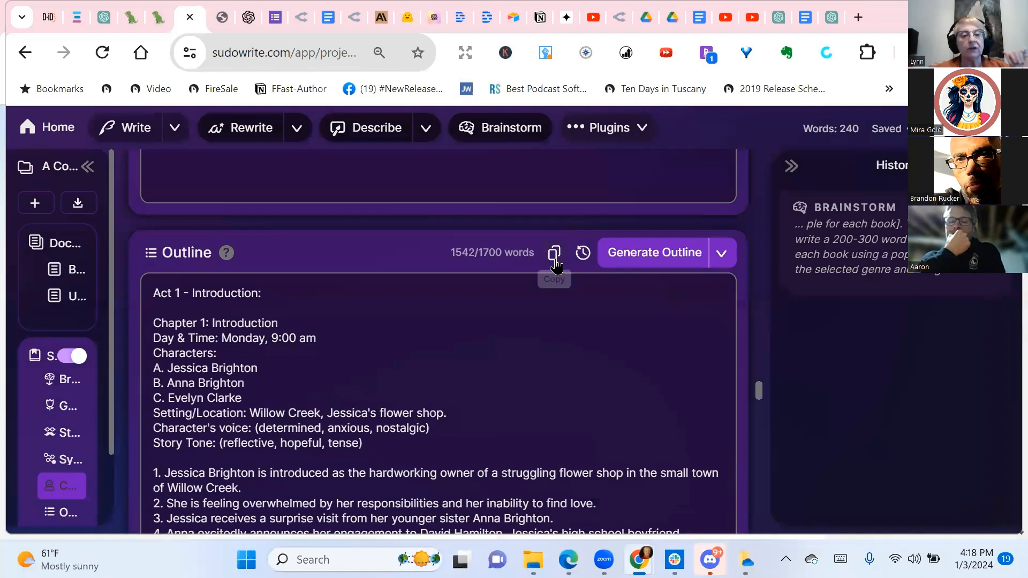
scroll(541, 348, down, 20)
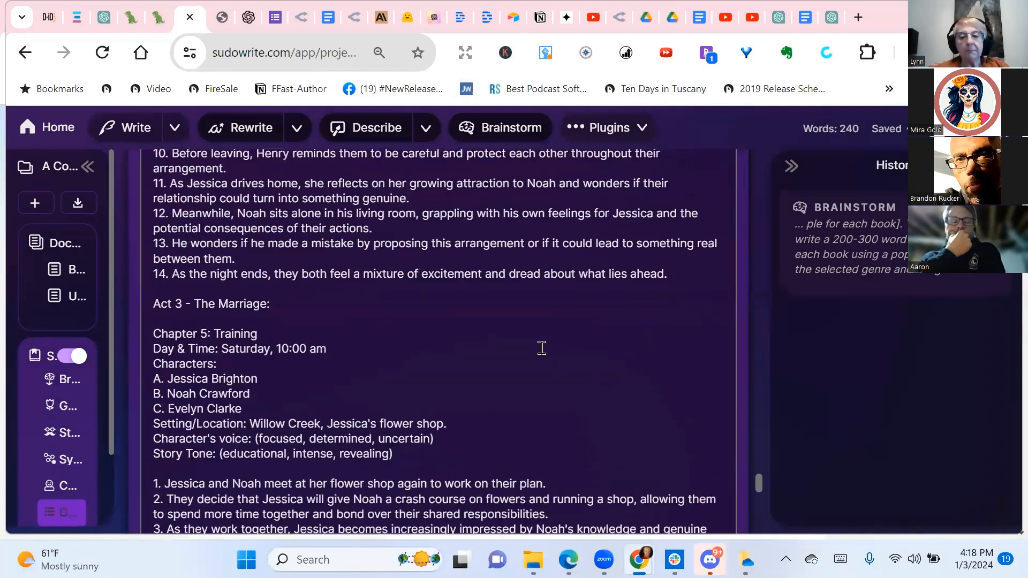
scroll(541, 348, down, 3)
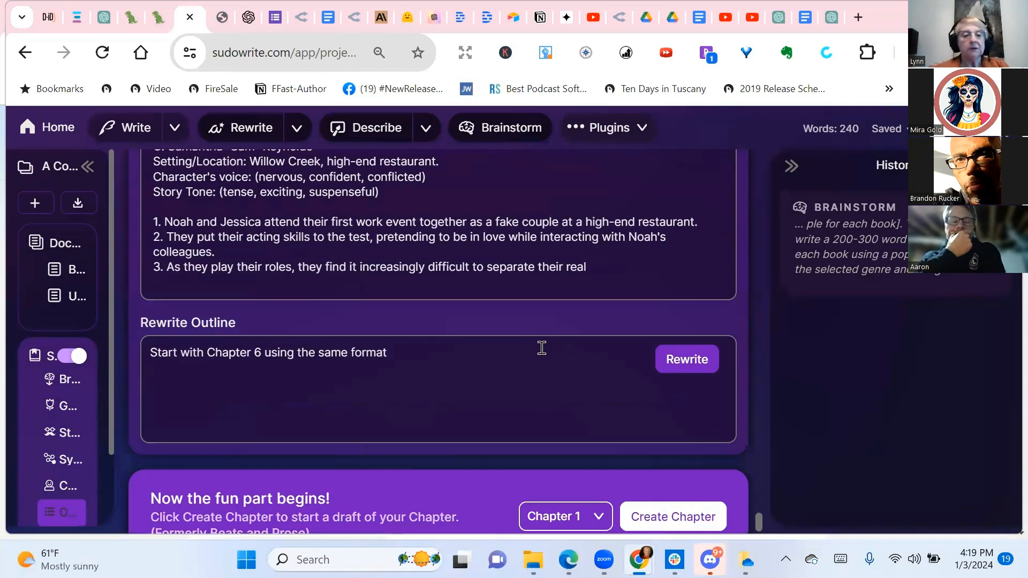
scroll(676, 364, down, 1)
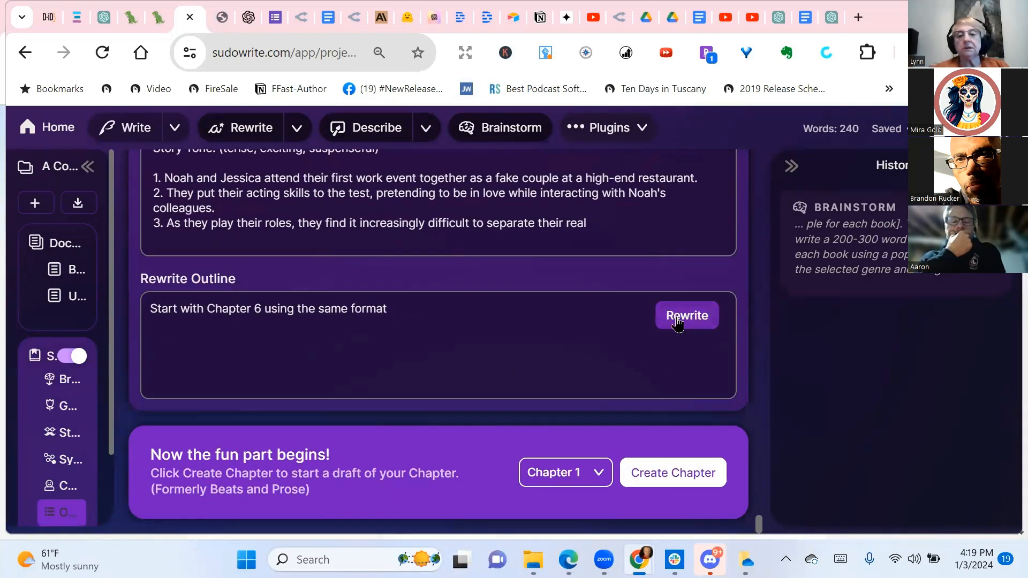
Step: Rewrite the Outline with the instruction to start at Chapter 6, and review the chapter's beats
click(677, 320)
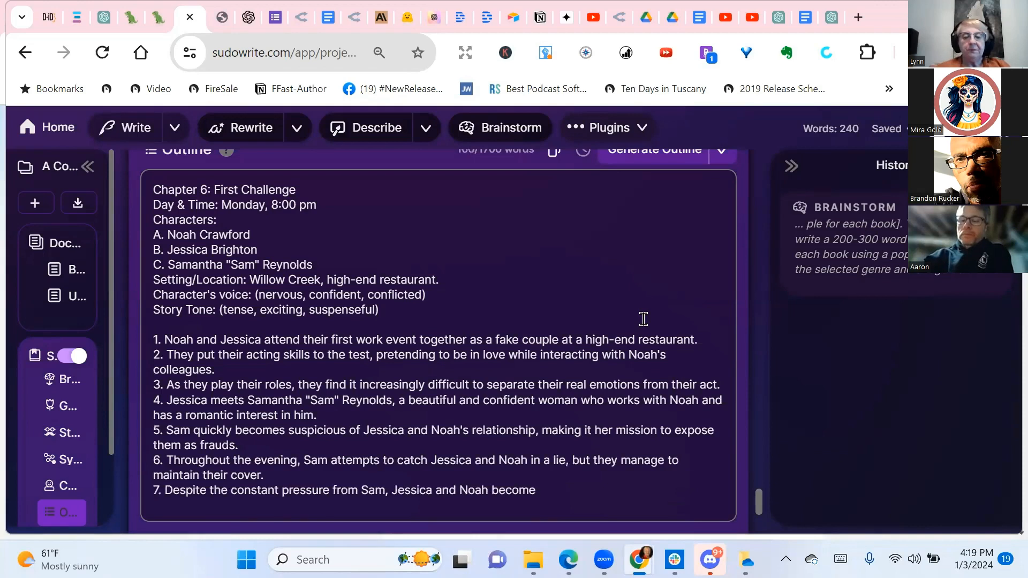
scroll(643, 319, down, 3)
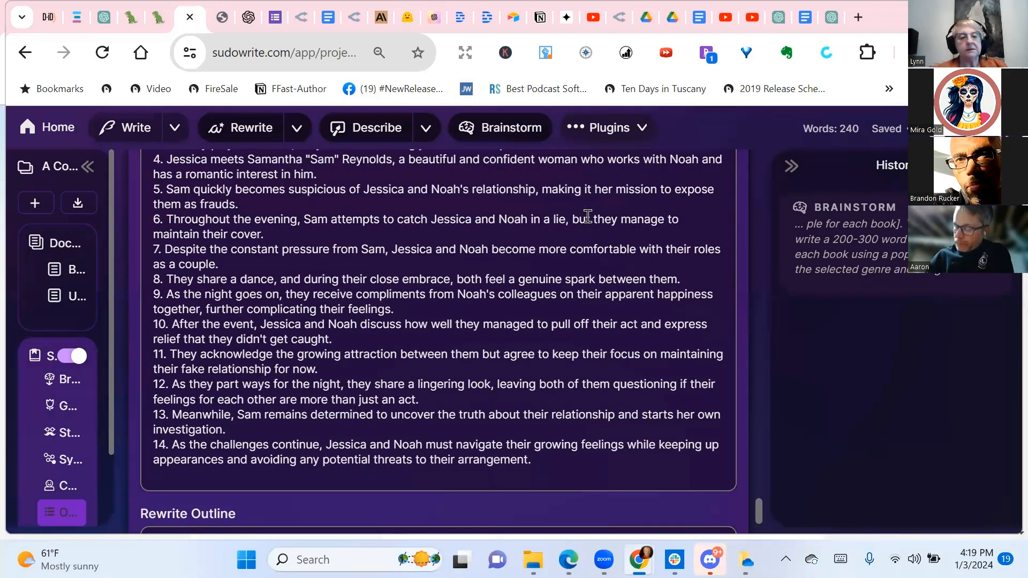
scroll(587, 216, down, 1)
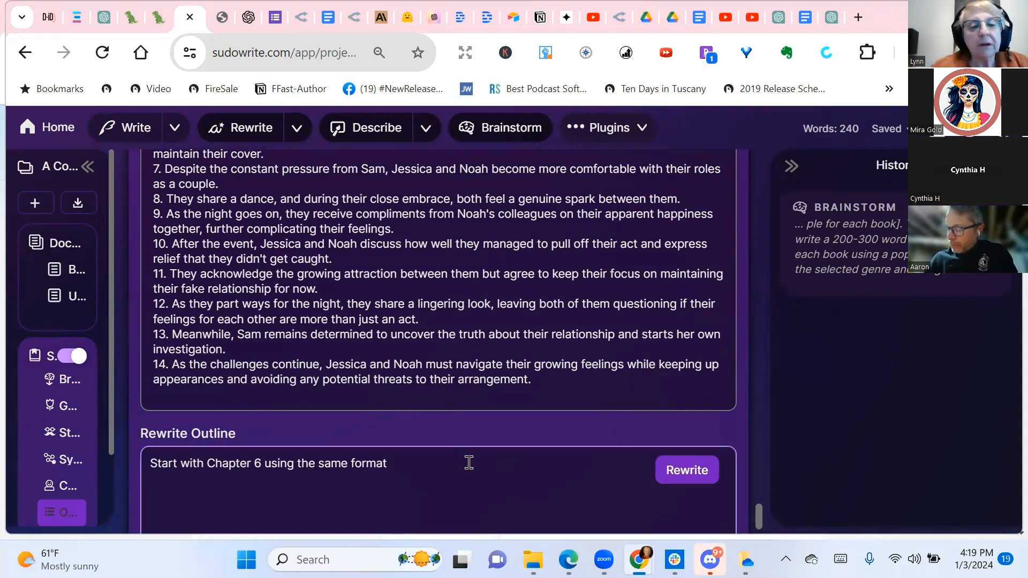
Step: Extend the rewrite instruction with "and continue through the rest of the chapters" and rewrite the Outline
key(ctrl+v)
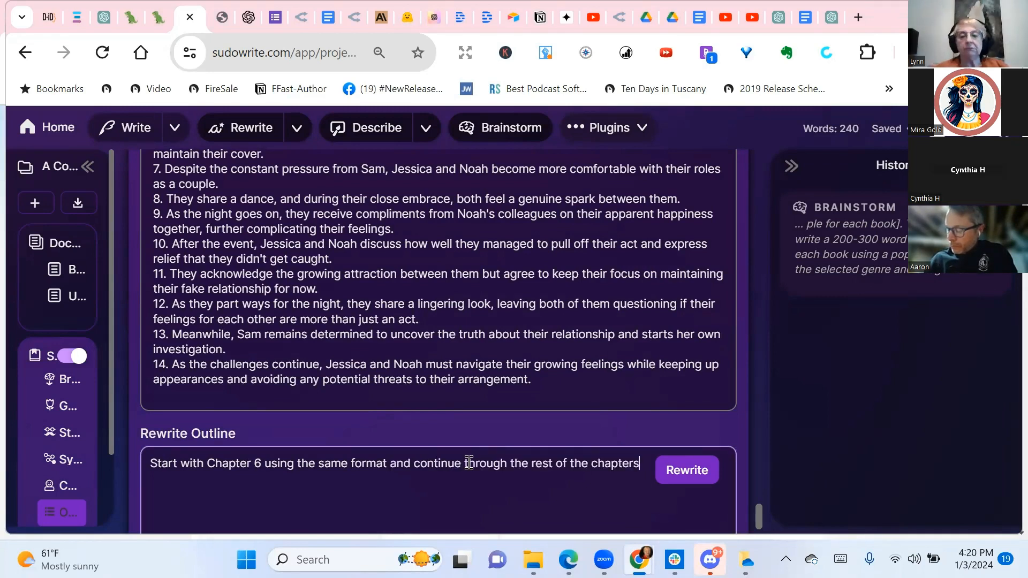
click(695, 478)
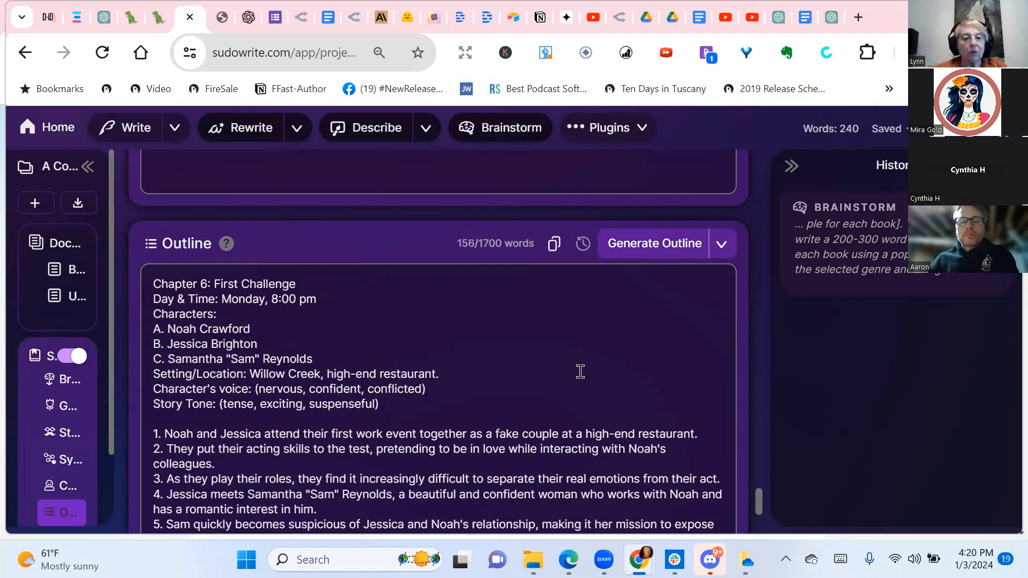
scroll(580, 371, down, 1)
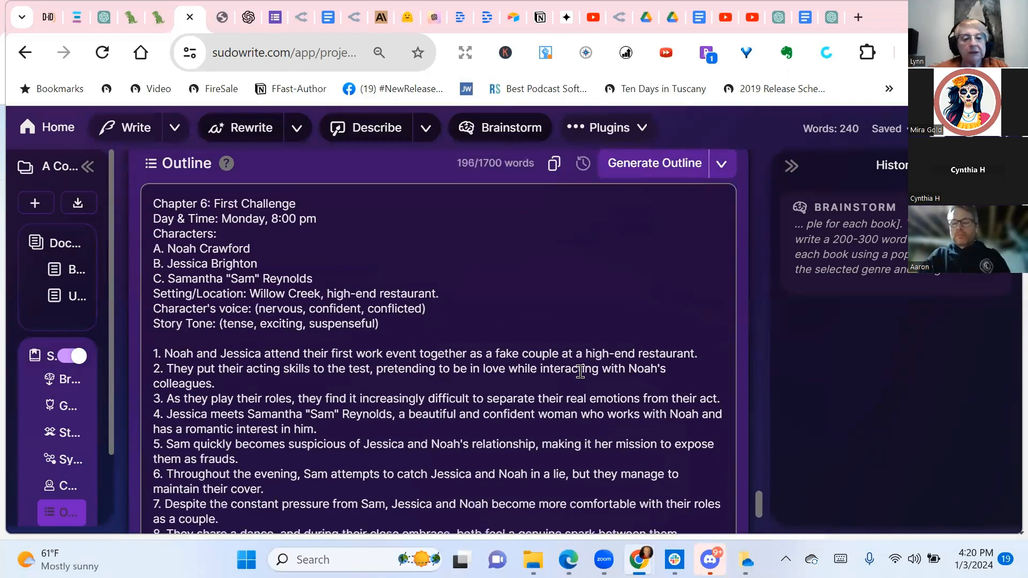
scroll(581, 371, down, 3)
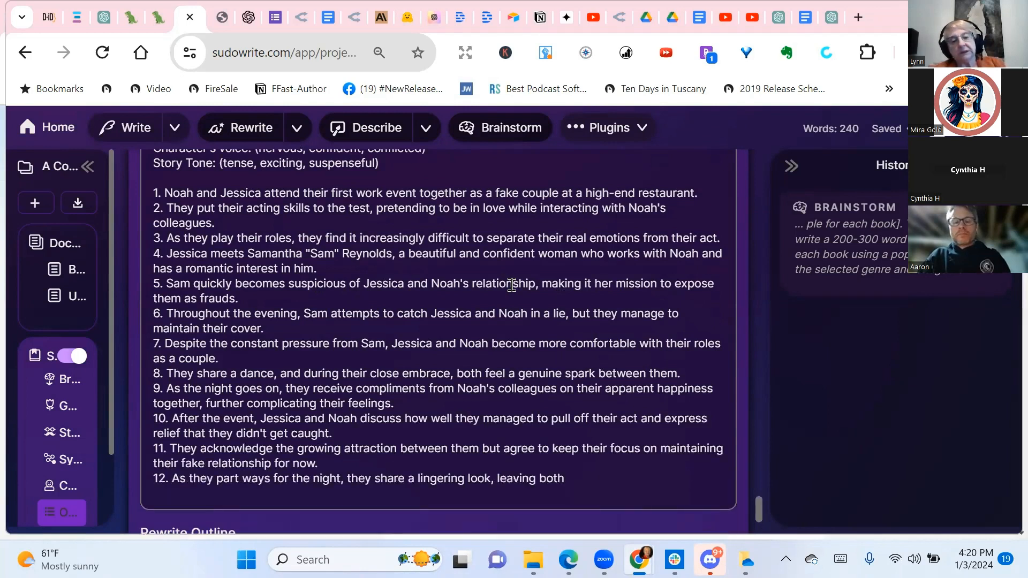
scroll(512, 284, down, 2)
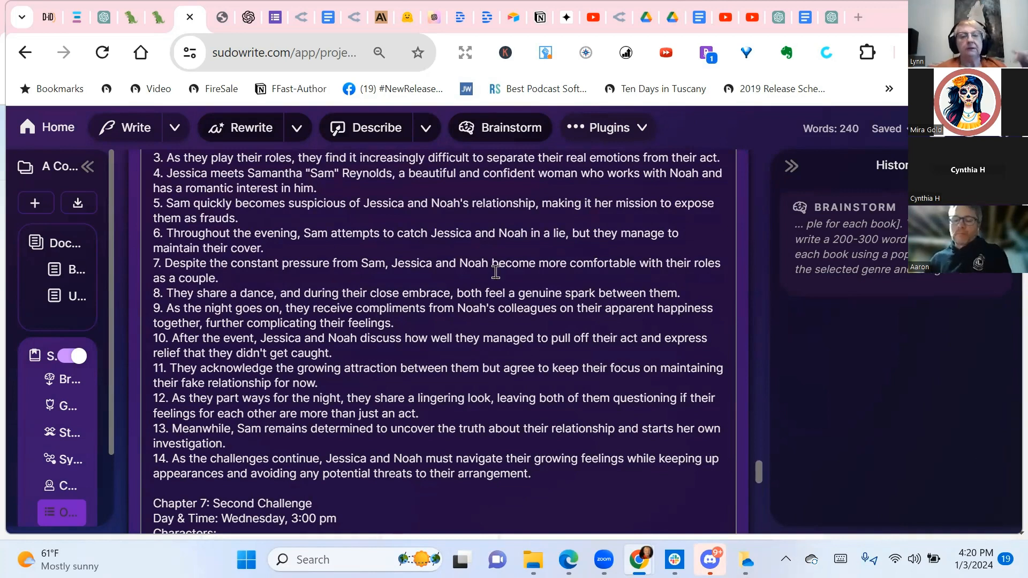
Step: Examine the Outline's Chapters 7 to 10 as they are generated, checking their header details and numbers of beats
scroll(496, 271, down, 6)
scroll(496, 272, down, 10)
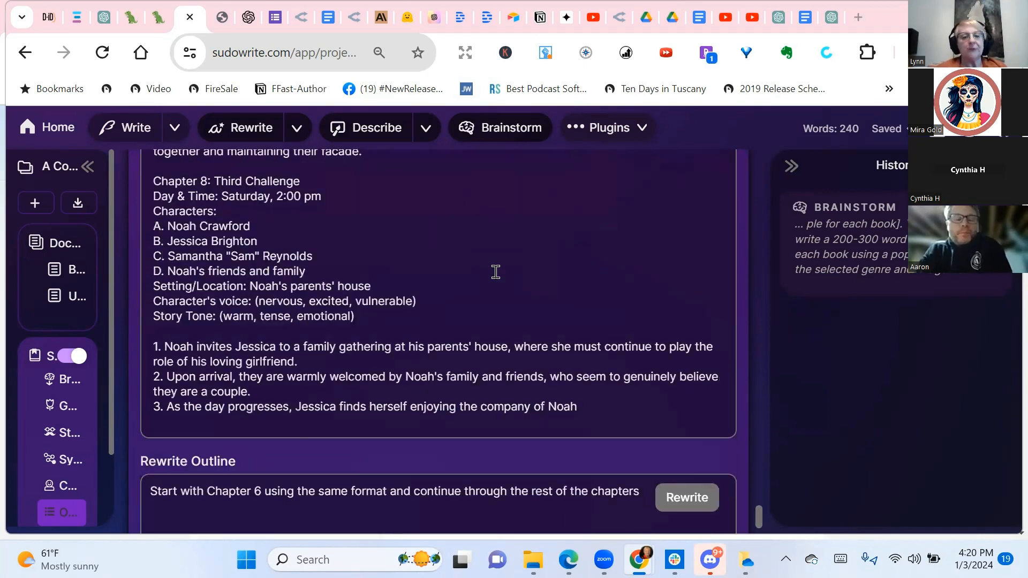
scroll(495, 253, down, 2)
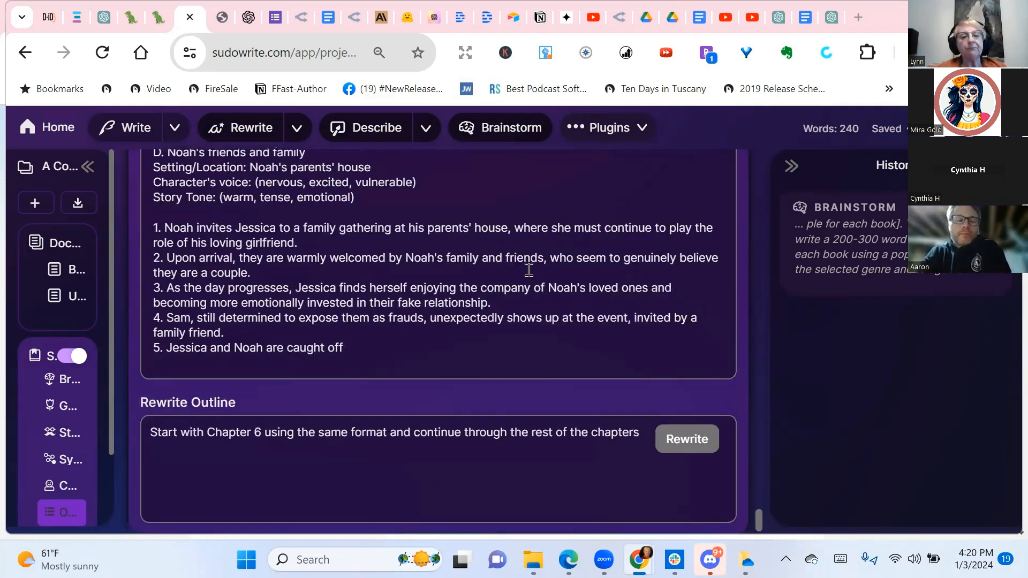
scroll(487, 383, down, 1)
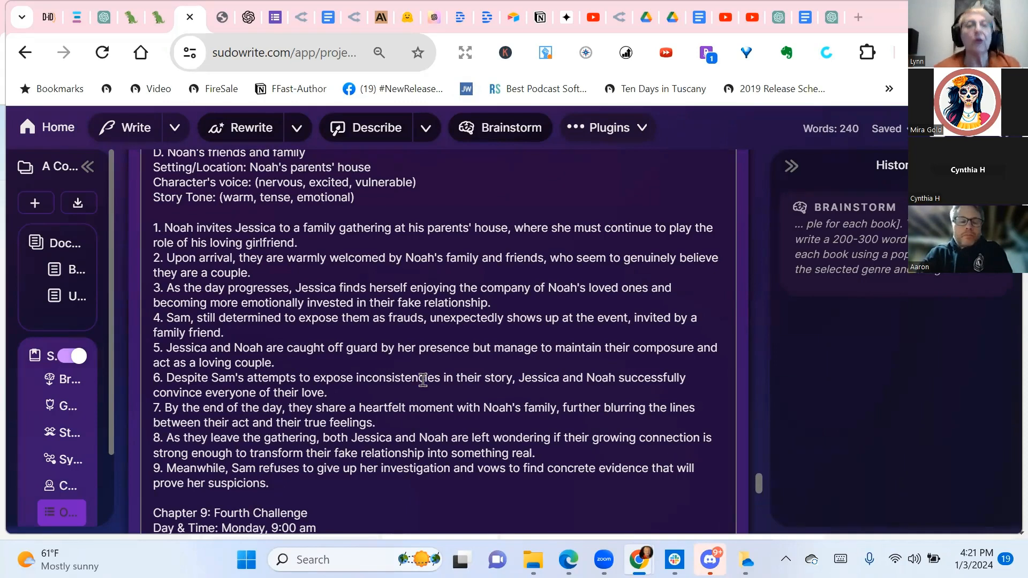
scroll(422, 378, down, 10)
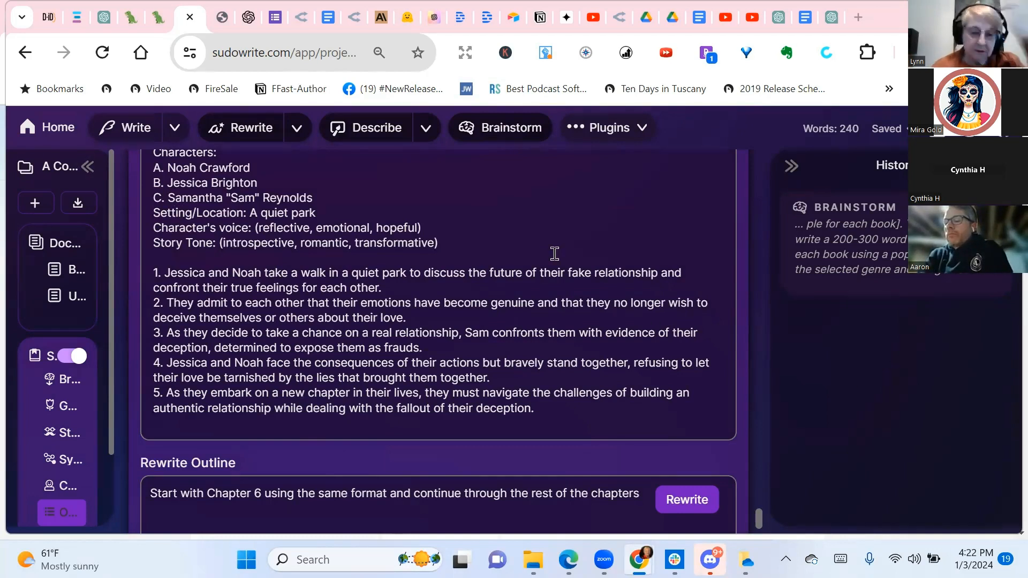
scroll(431, 277, down, 2)
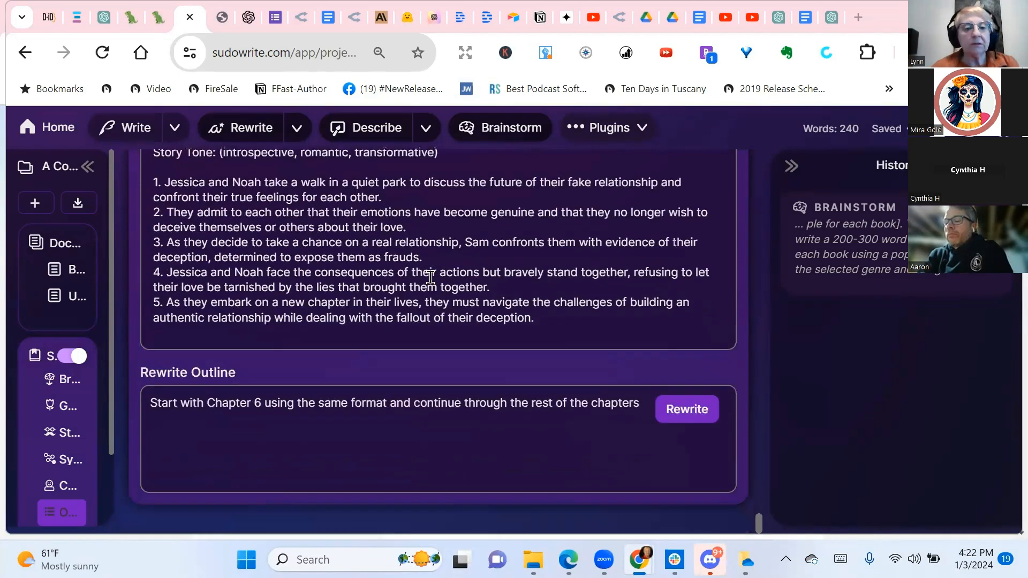
scroll(460, 282, up, 3)
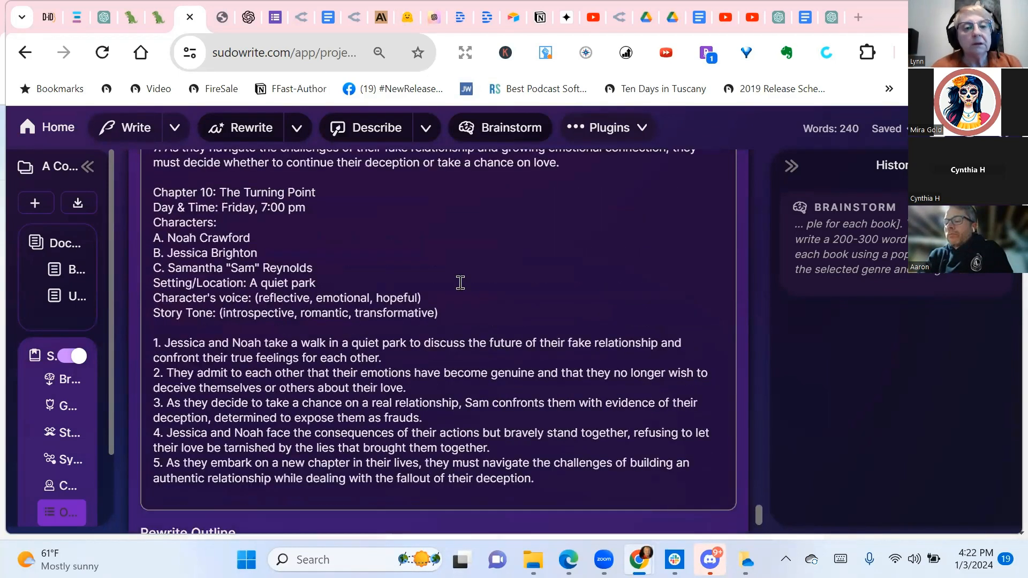
scroll(414, 273, up, 2)
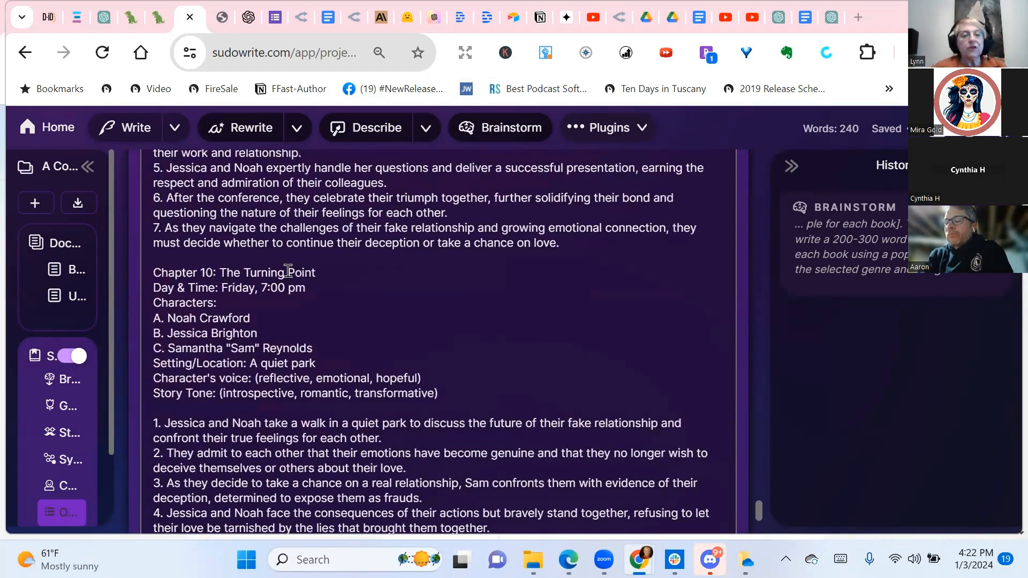
scroll(493, 296, down, 3)
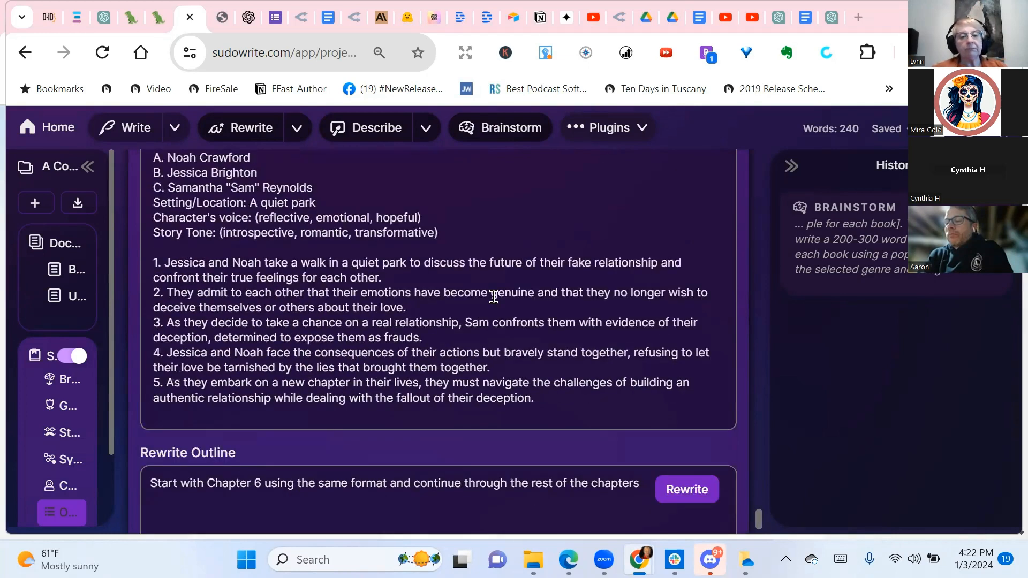
scroll(493, 296, up, 4)
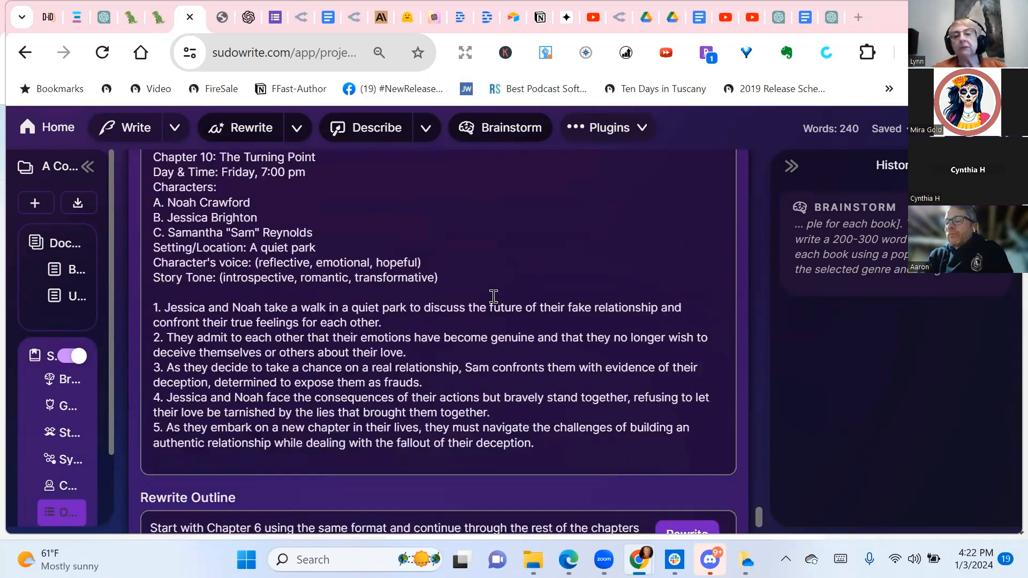
scroll(493, 297, down, 4)
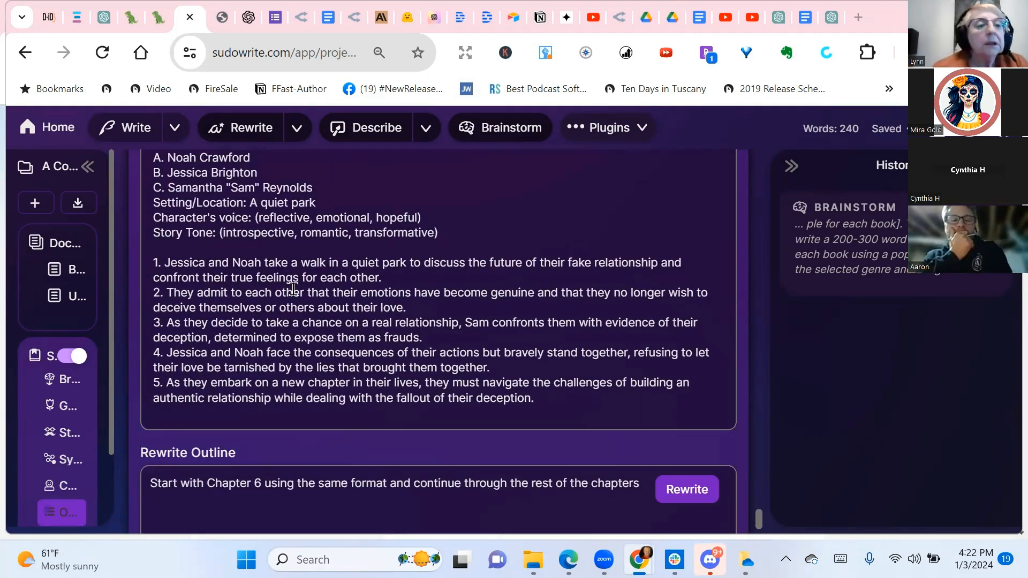
Step: Check the Outline's starting chapter, the Genre entry and the Step 6 outline instructions, and return to the end of the Outline
scroll(293, 289, up, 15)
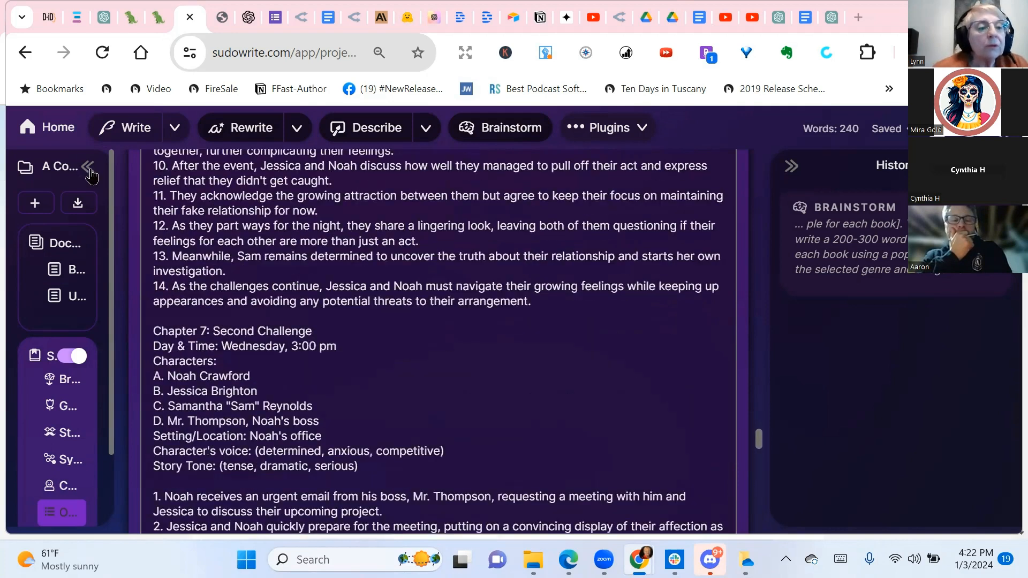
scroll(200, 298, up, 8)
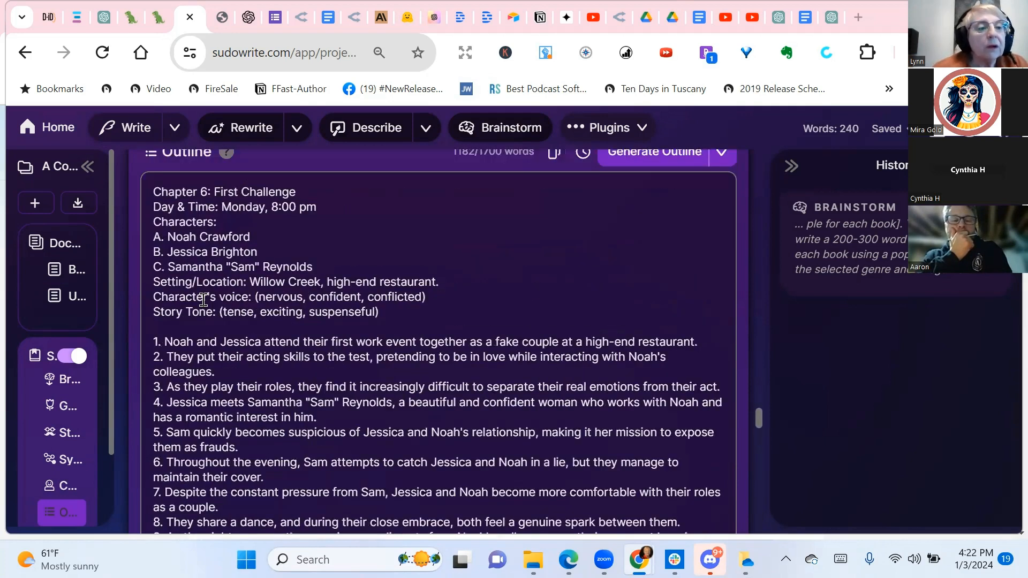
click(62, 406)
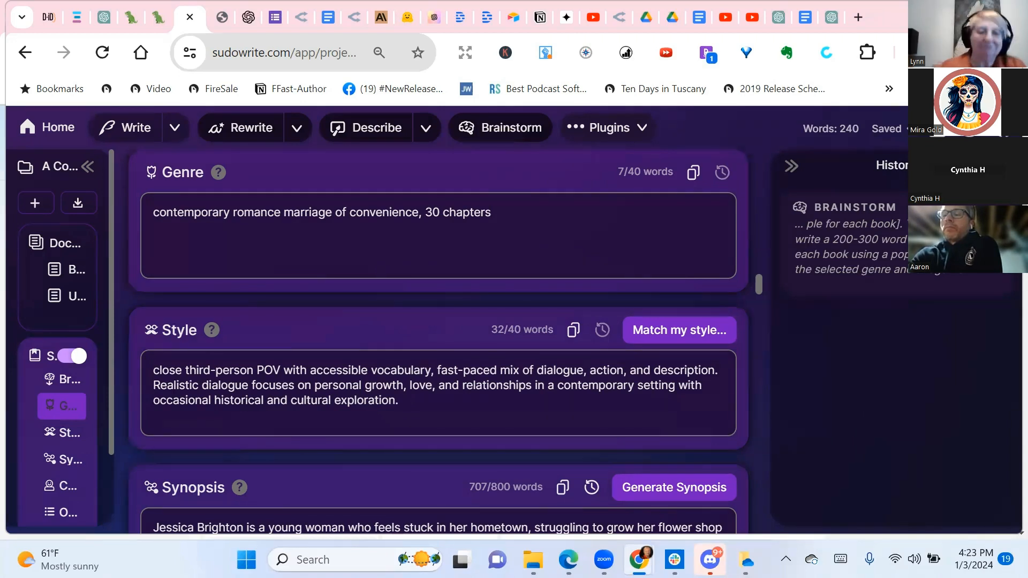
scroll(266, 364, down, 5)
scroll(265, 364, down, 20)
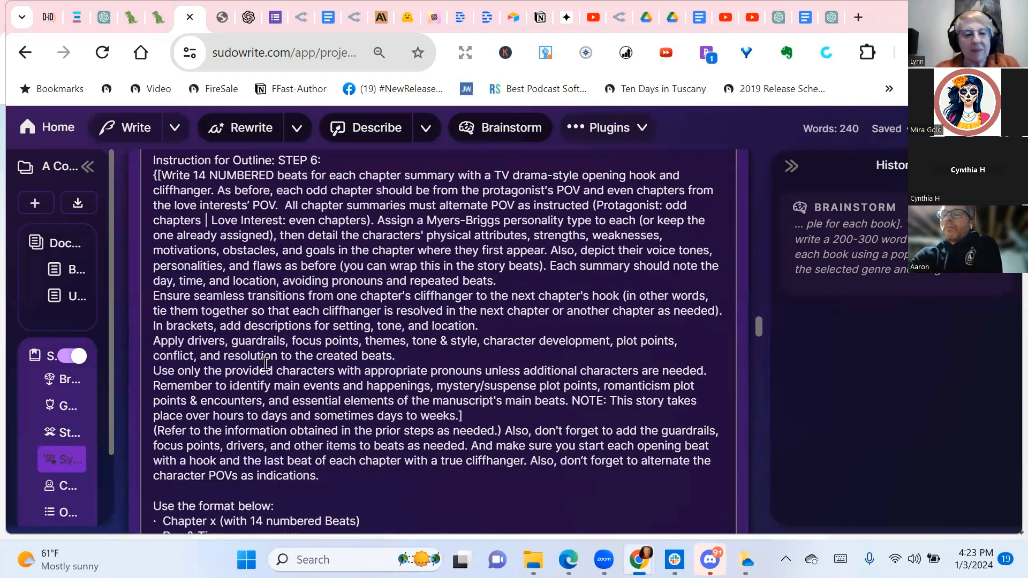
scroll(266, 364, down, 15)
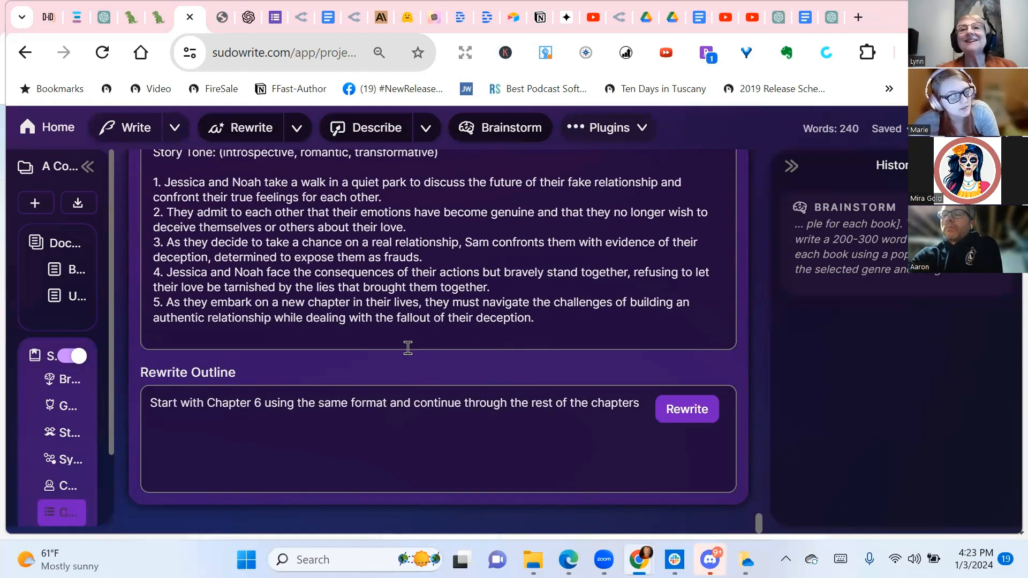
scroll(408, 348, up, 3)
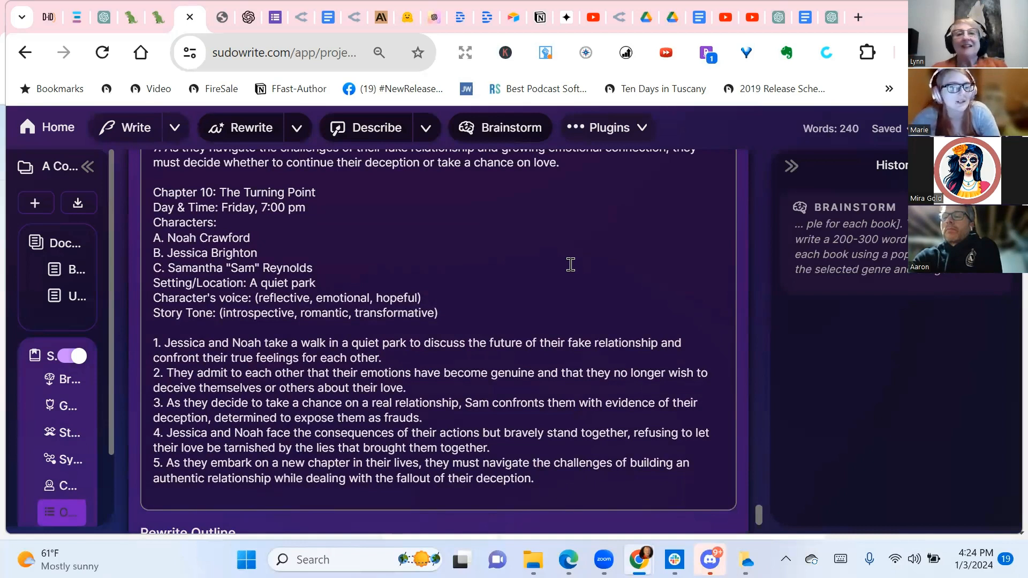
scroll(571, 265, down, 3)
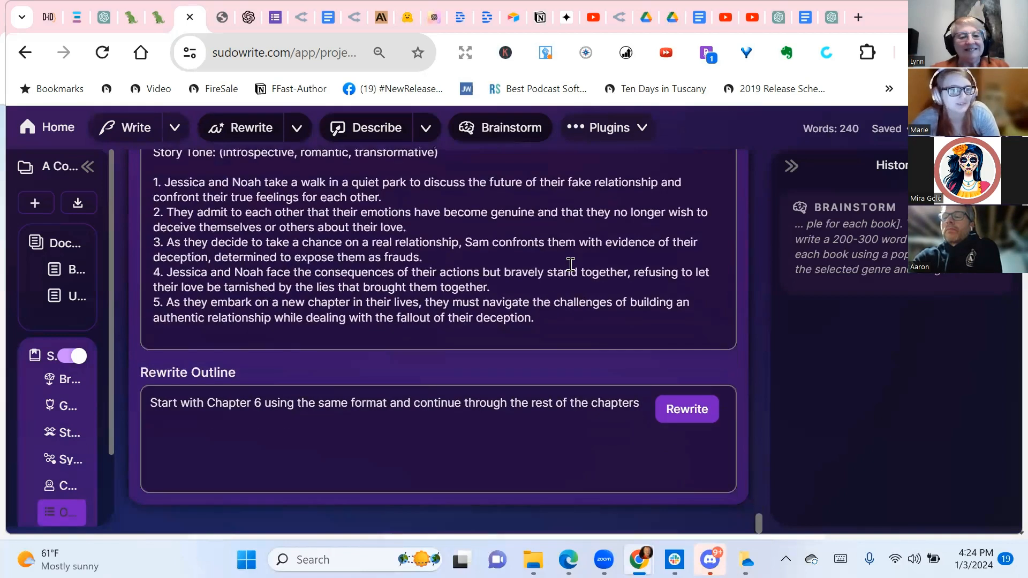
Step: Change the starting chapter in the rewrite instruction to 10 and rewrite the Outline
click(259, 400)
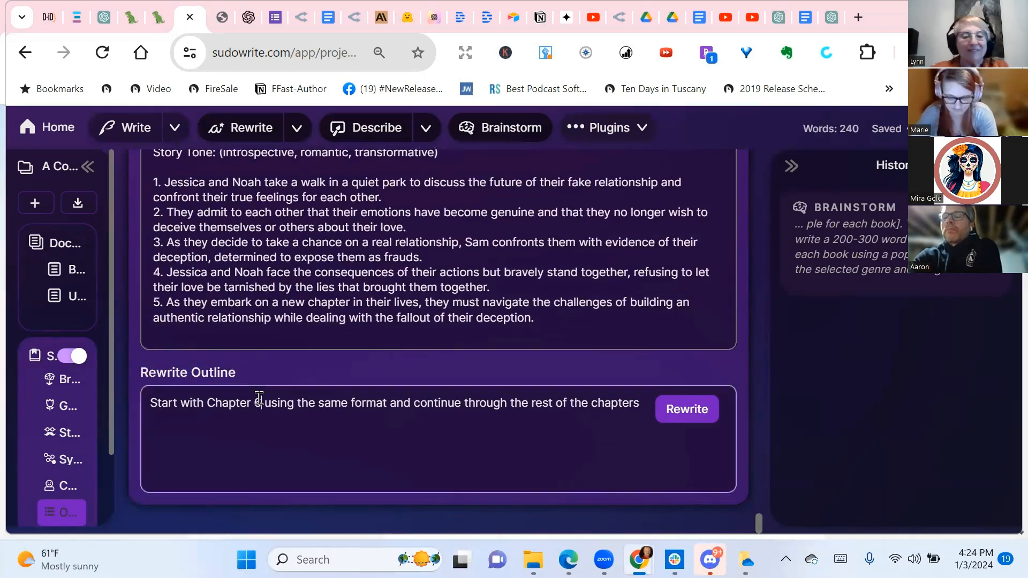
key(BackSpace)
text(10)
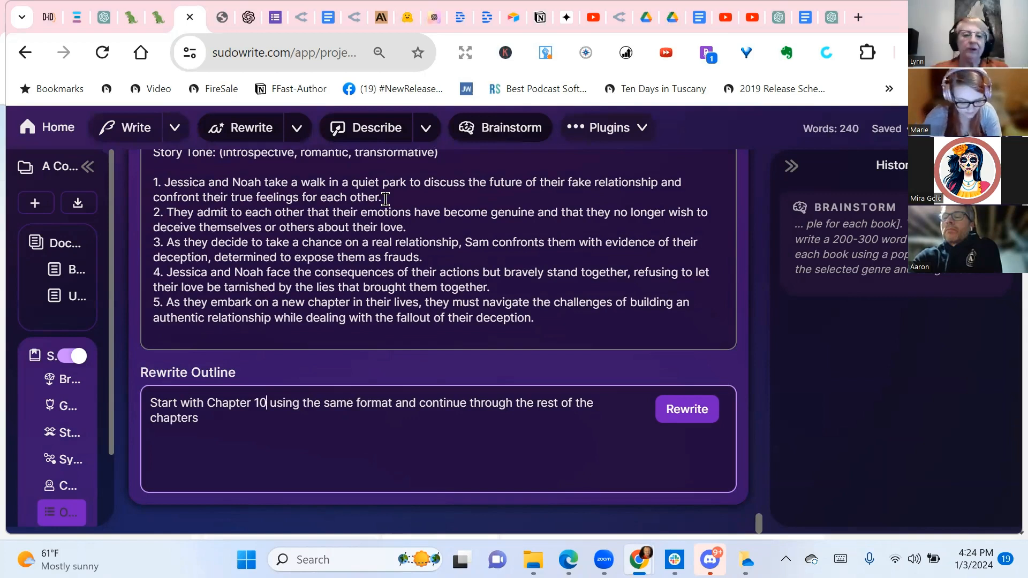
click(688, 412)
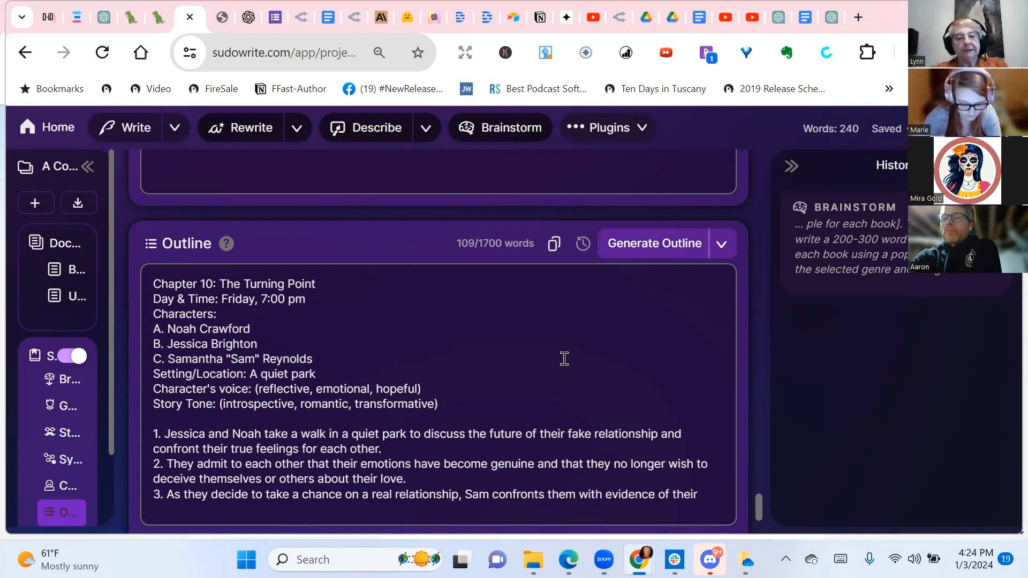
Step: Examine the Outline's Chapters 10 to 13 as they are generated, checking their header details and numbered beats
scroll(562, 357, down, 3)
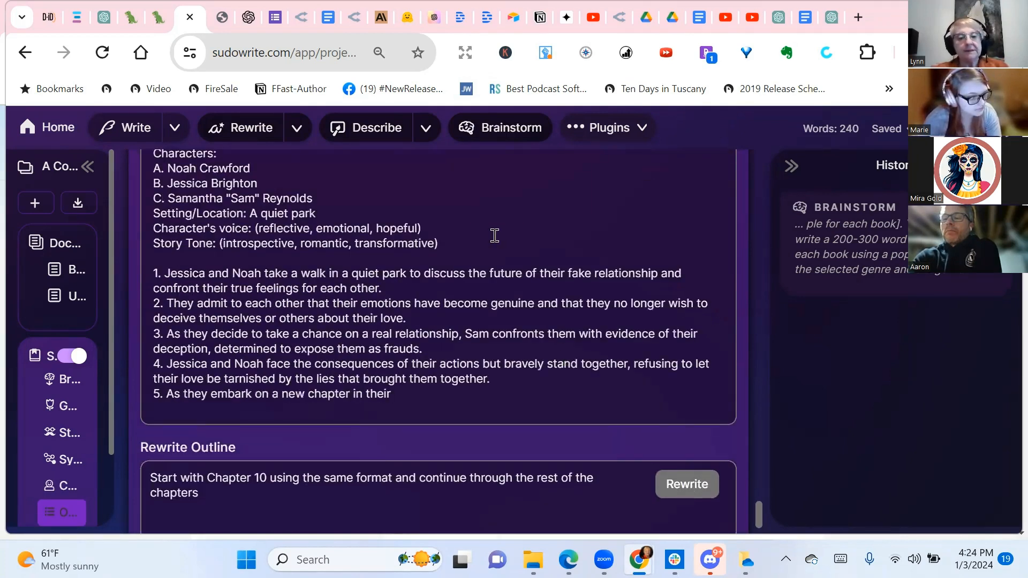
scroll(526, 227, down, 2)
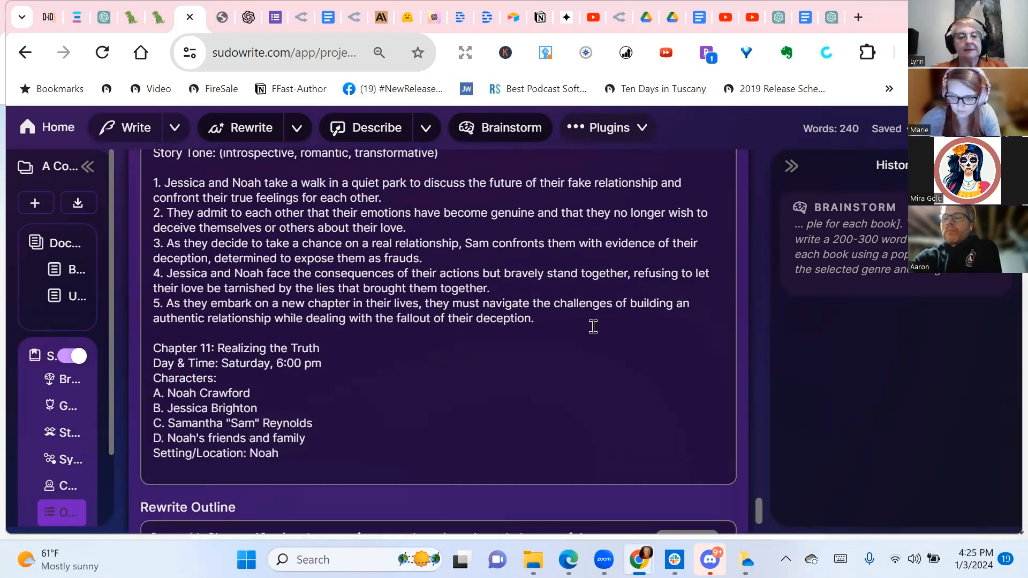
scroll(593, 326, down, 3)
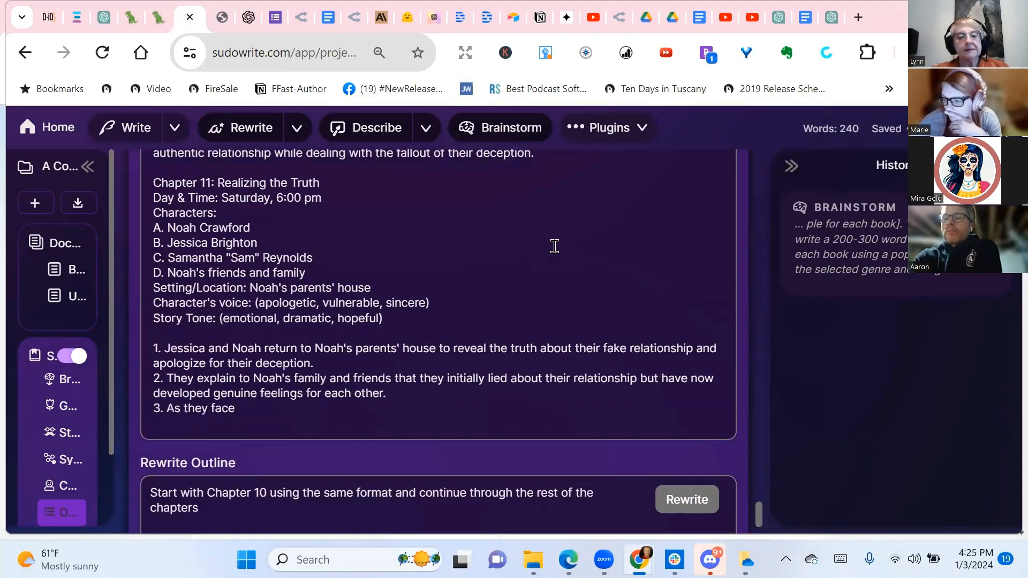
scroll(554, 246, down, 2)
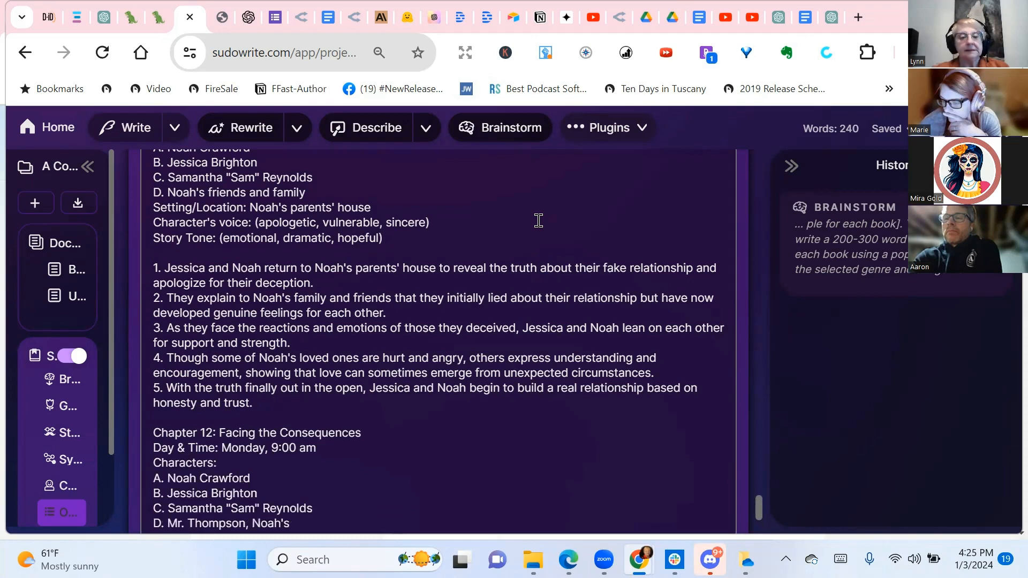
scroll(538, 220, down, 3)
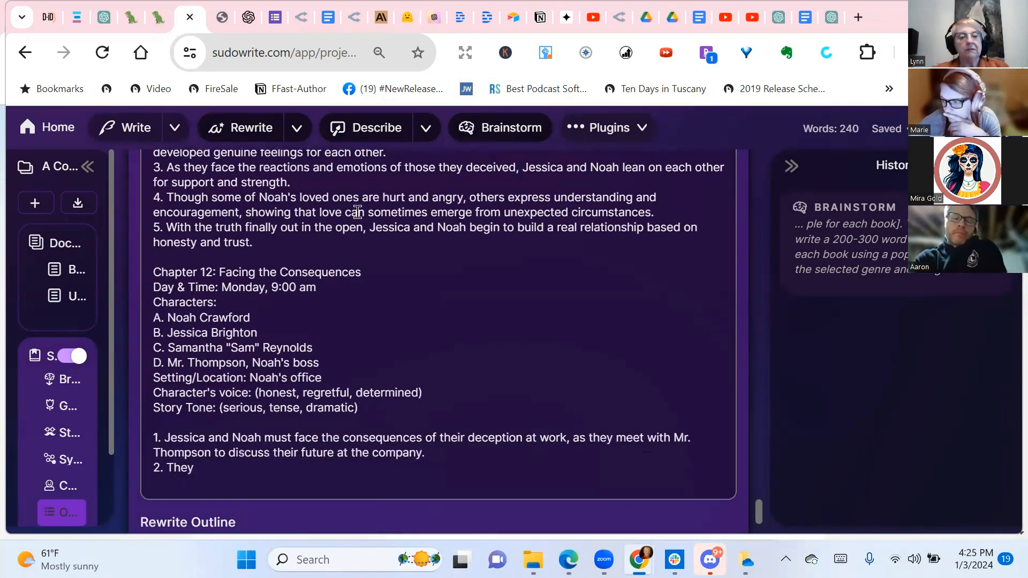
scroll(475, 233, down, 3)
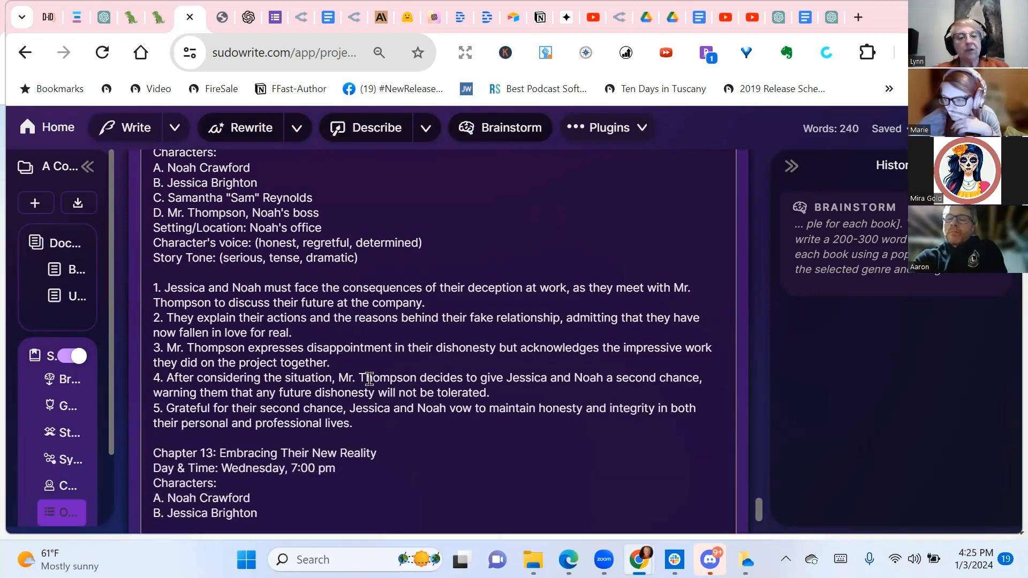
scroll(516, 368, down, 3)
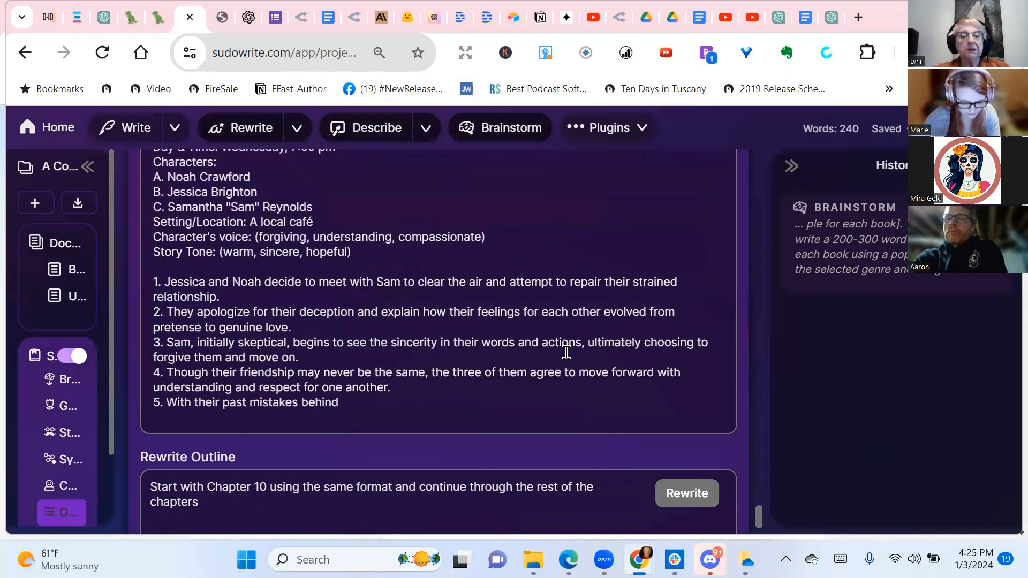
Step: Review the regenerated Outline from the start of Chapter 10 to the last beat of Chapter 14
scroll(566, 352, up, 15)
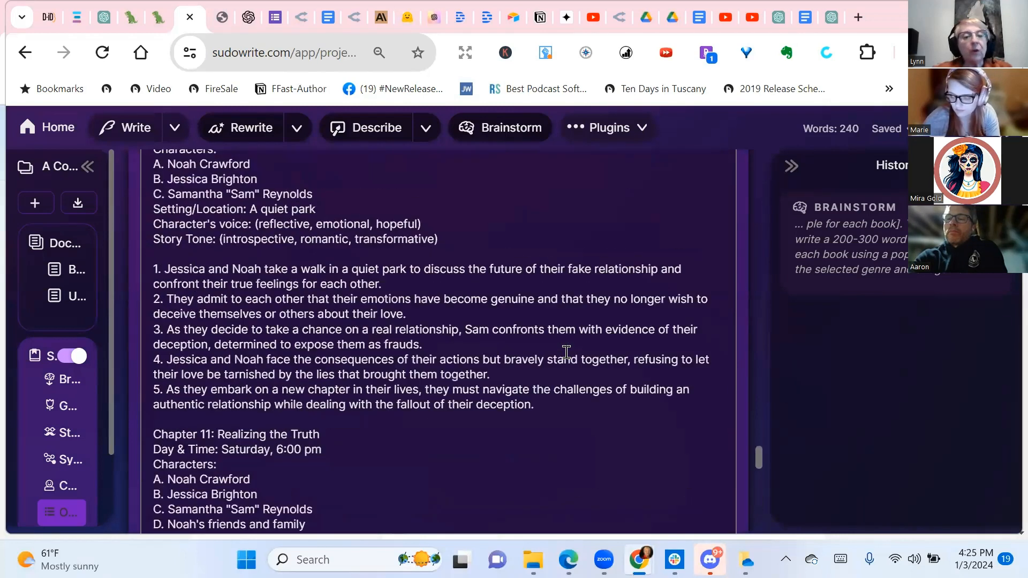
scroll(471, 327, up, 5)
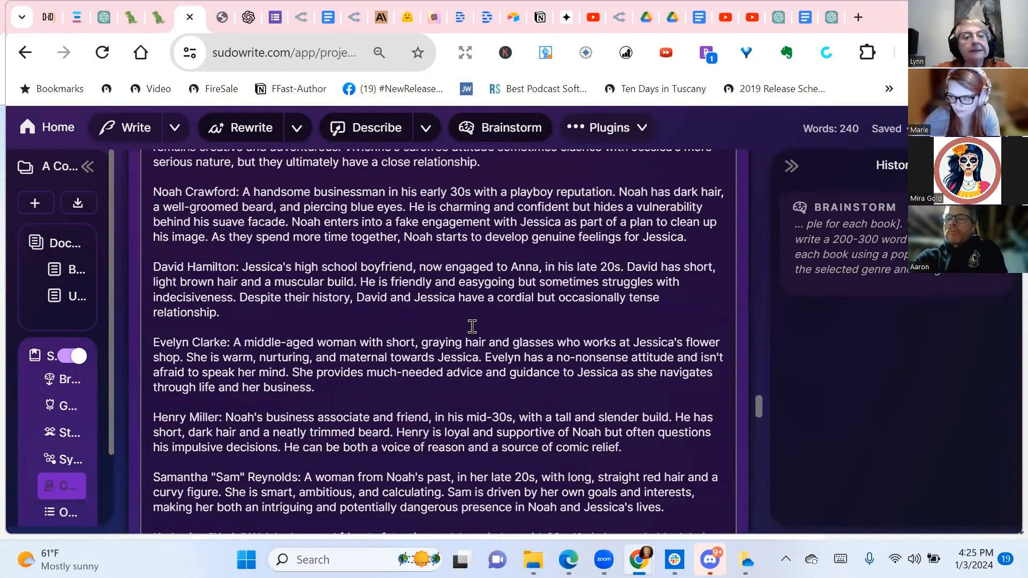
scroll(472, 327, down, 12)
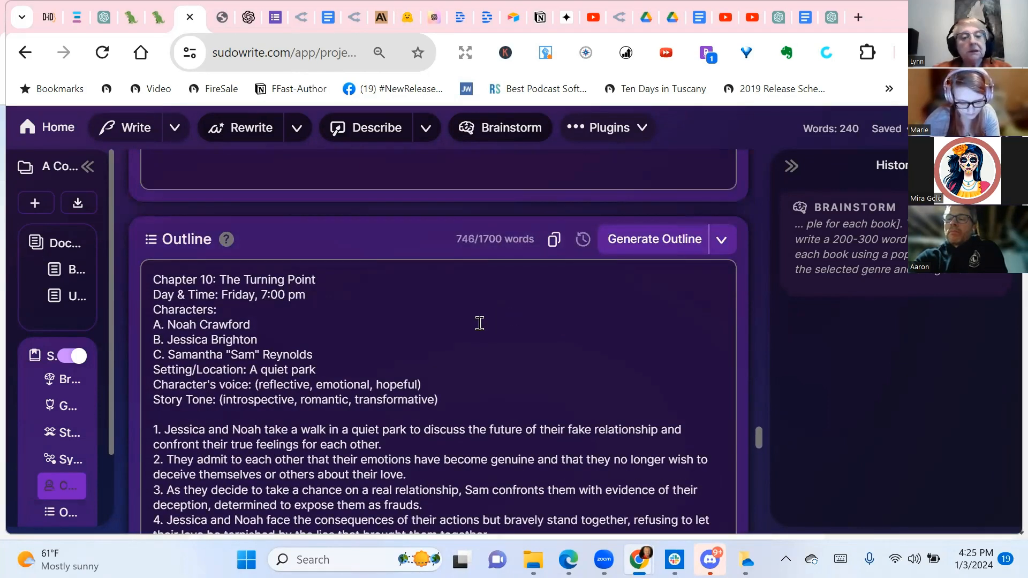
scroll(479, 323, down, 10)
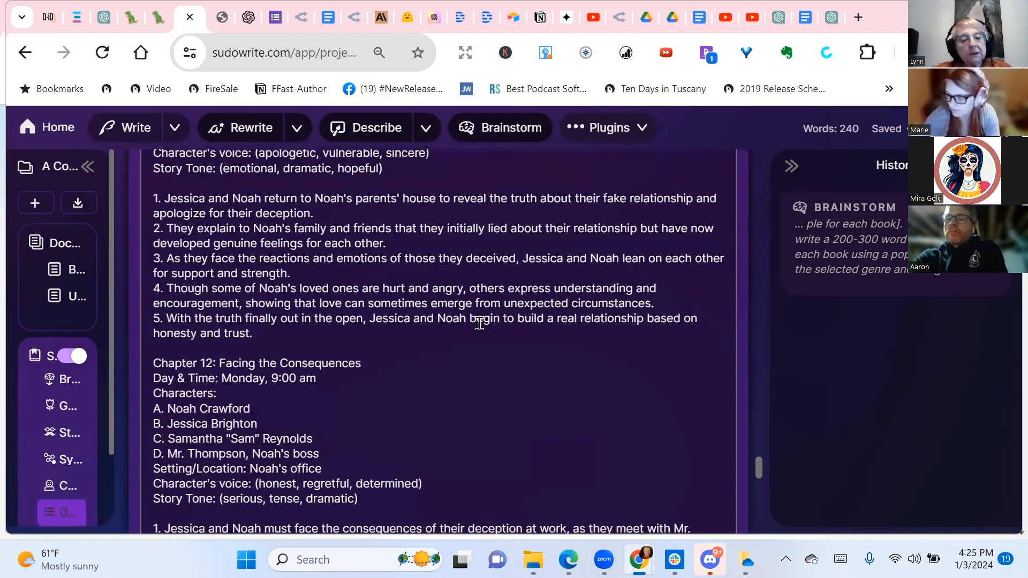
scroll(479, 322, down, 3)
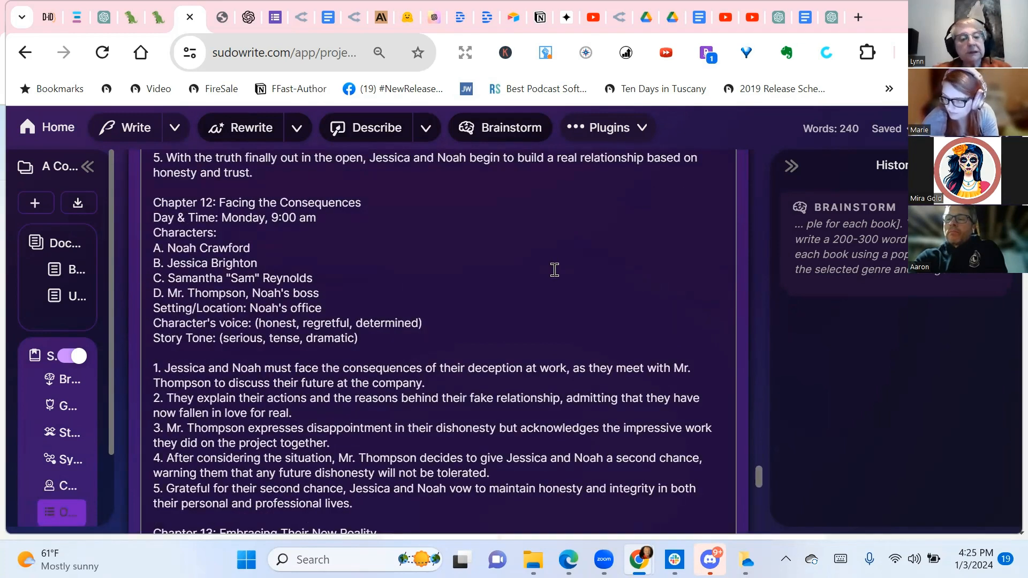
scroll(554, 269, down, 3)
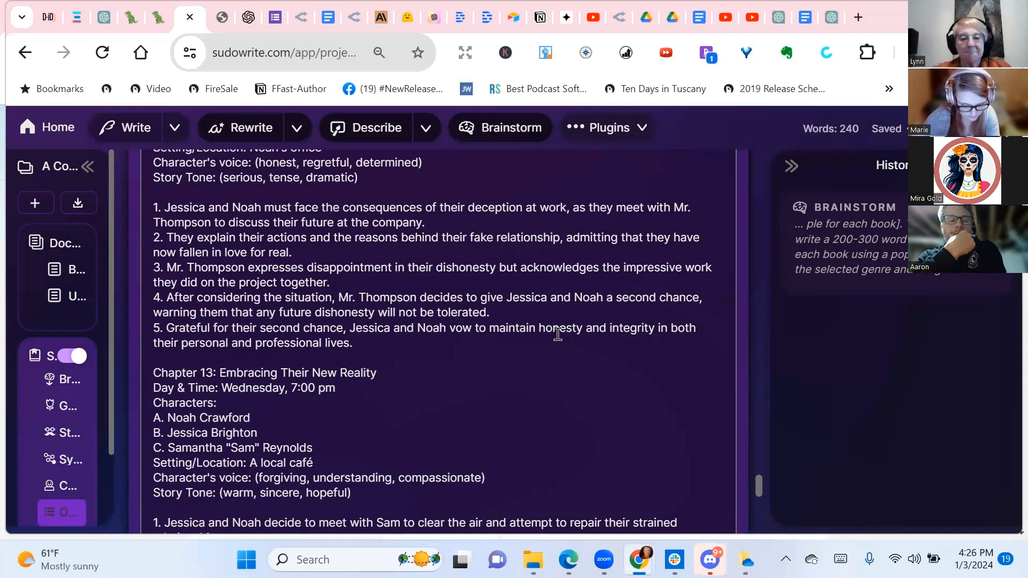
scroll(557, 334, down, 5)
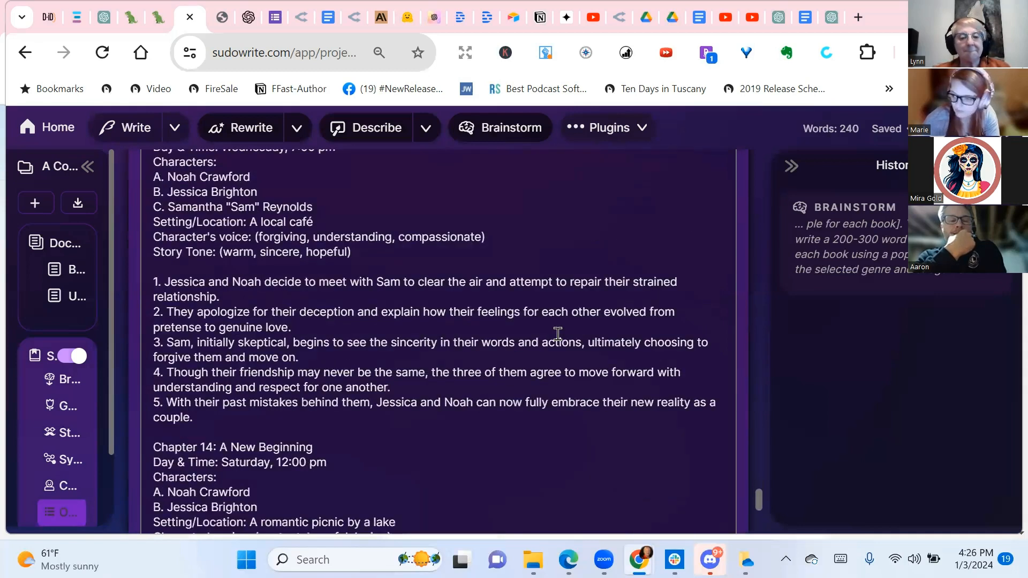
scroll(557, 334, down, 3)
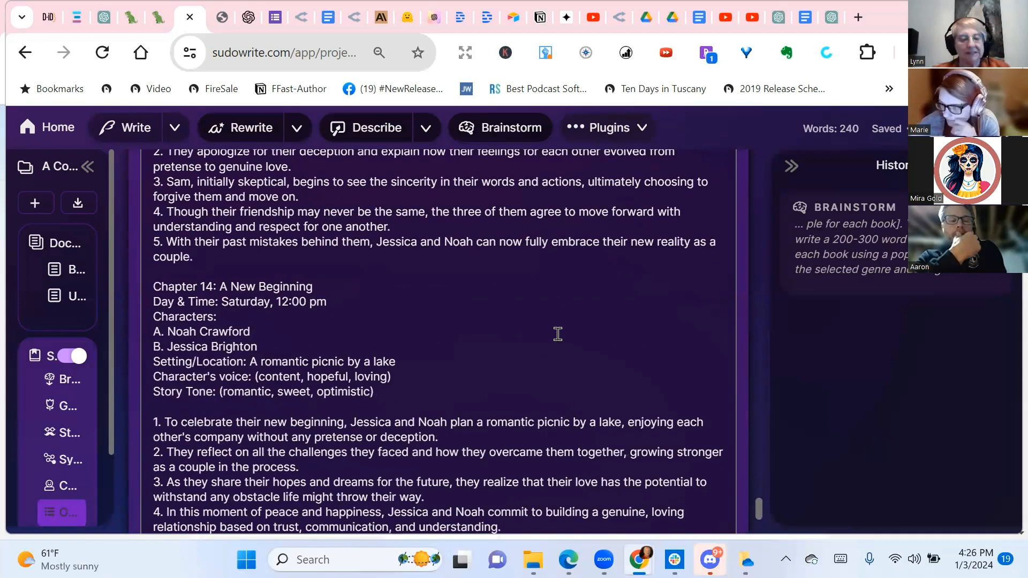
scroll(538, 324, down, 3)
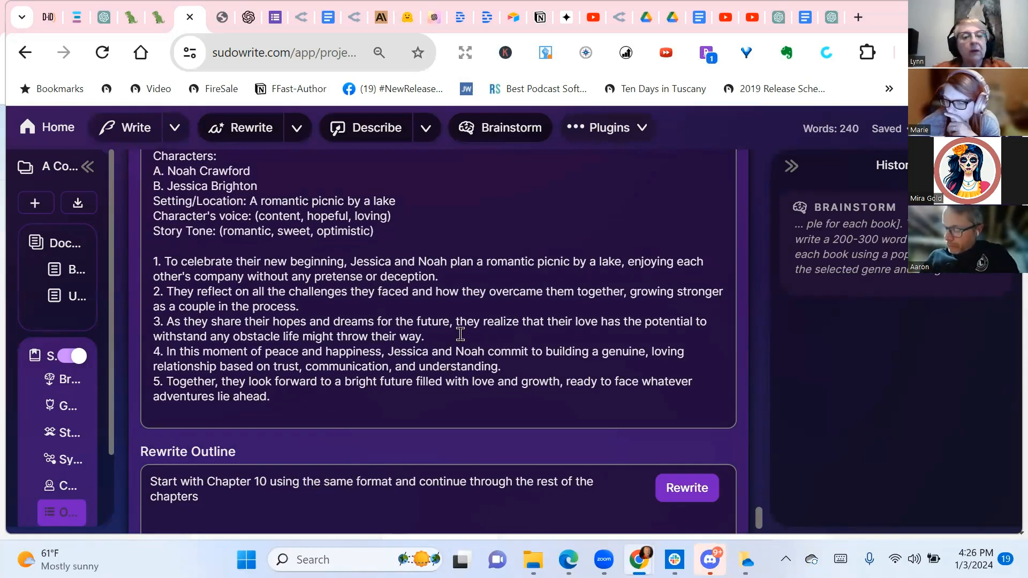
Step: Check the Characters entries from Jessica Brighton to the TOWN description against the Outline, and return to the end of the Outline
scroll(460, 334, up, 20)
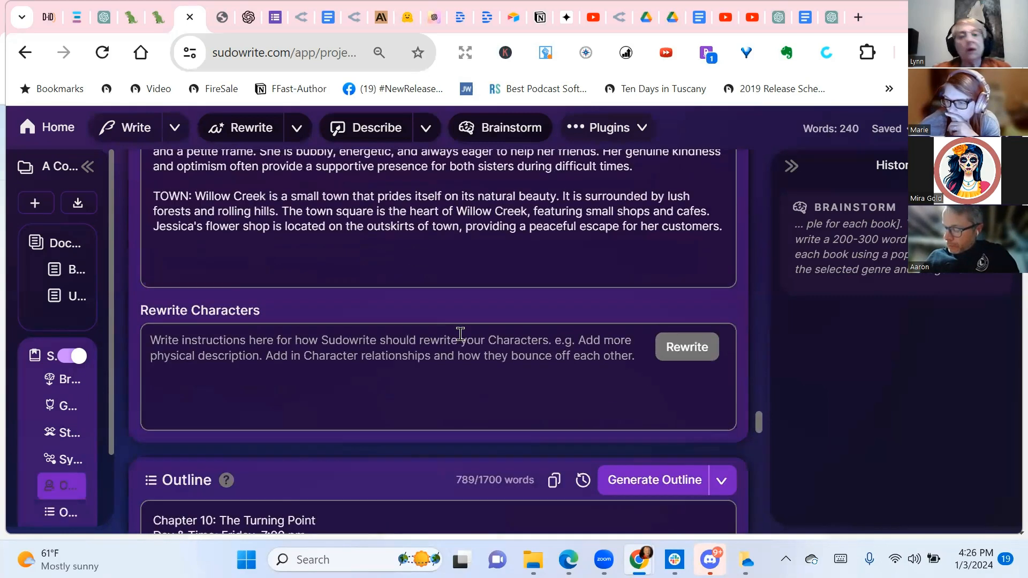
scroll(460, 334, down, 5)
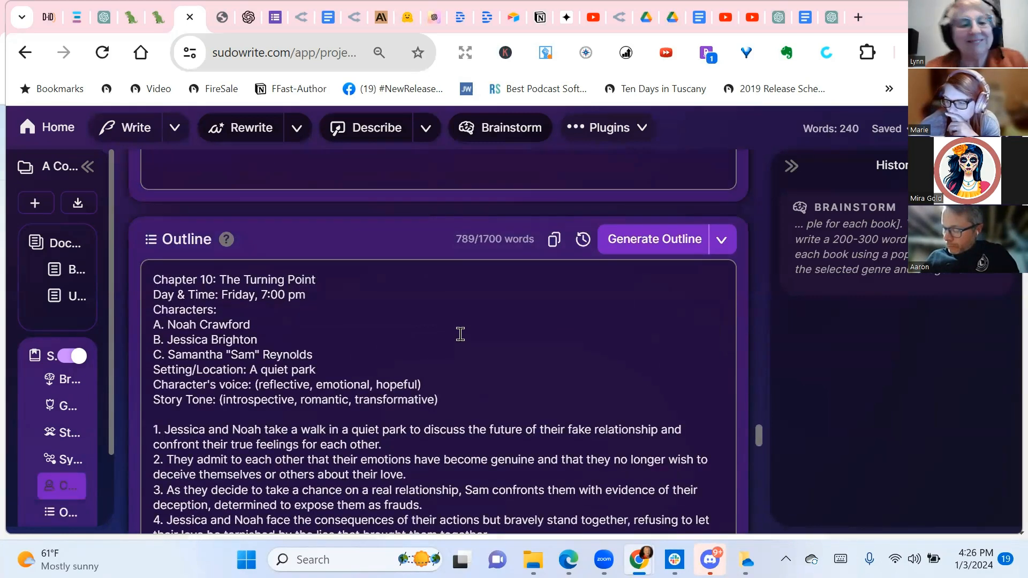
scroll(460, 334, down, 3)
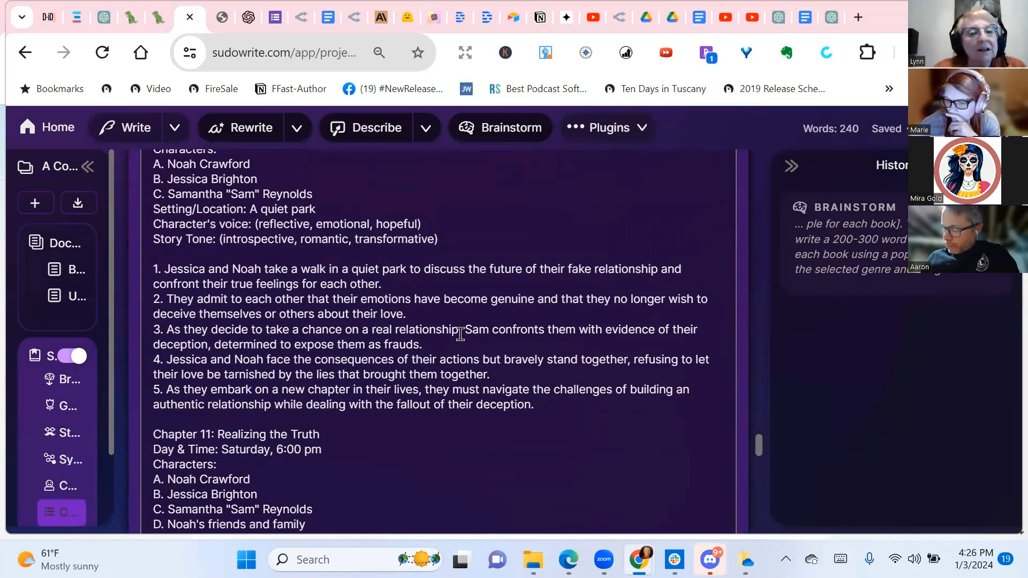
scroll(460, 334, up, 15)
scroll(460, 334, down, 8)
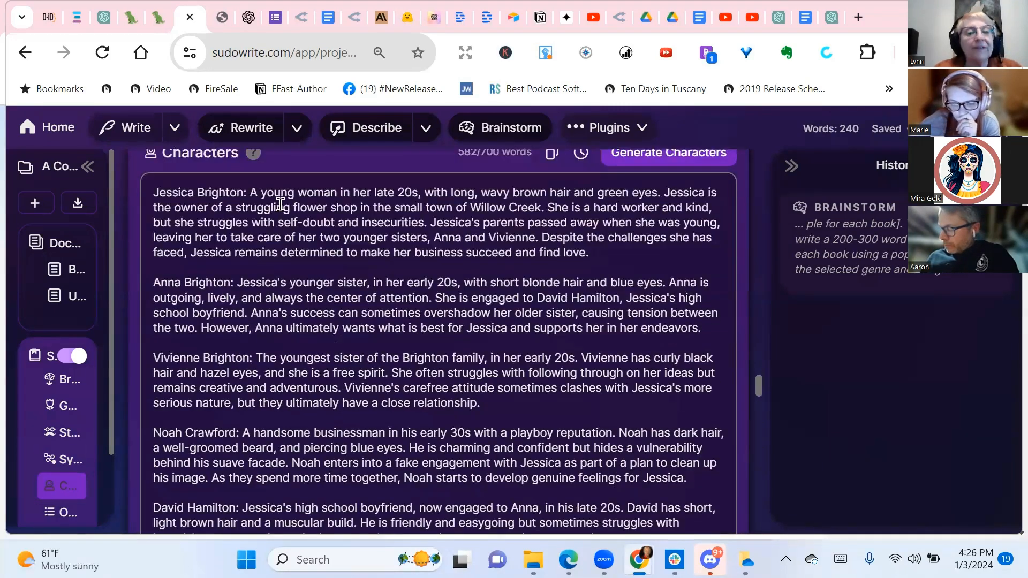
scroll(320, 298, down, 3)
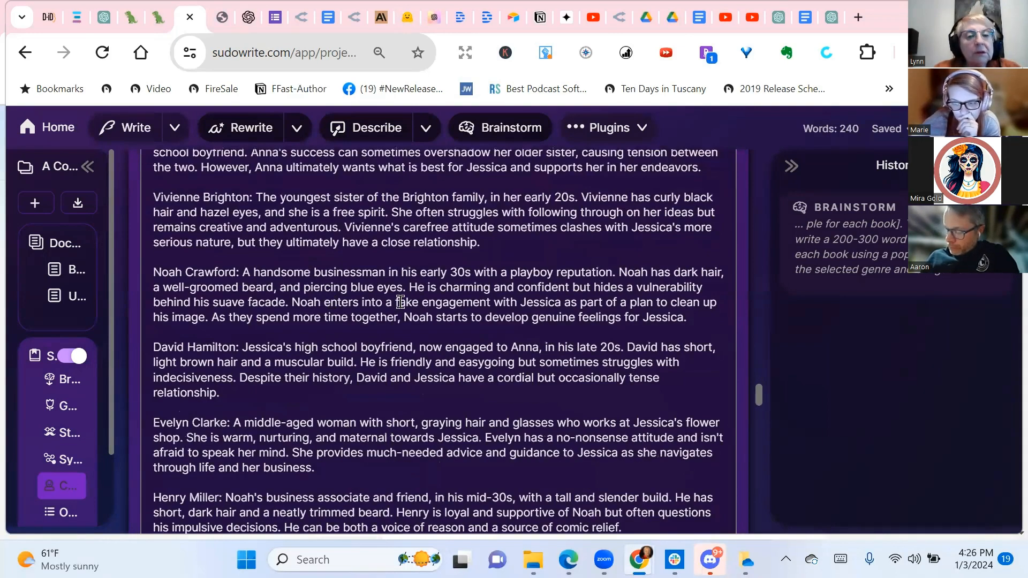
scroll(423, 316, down, 5)
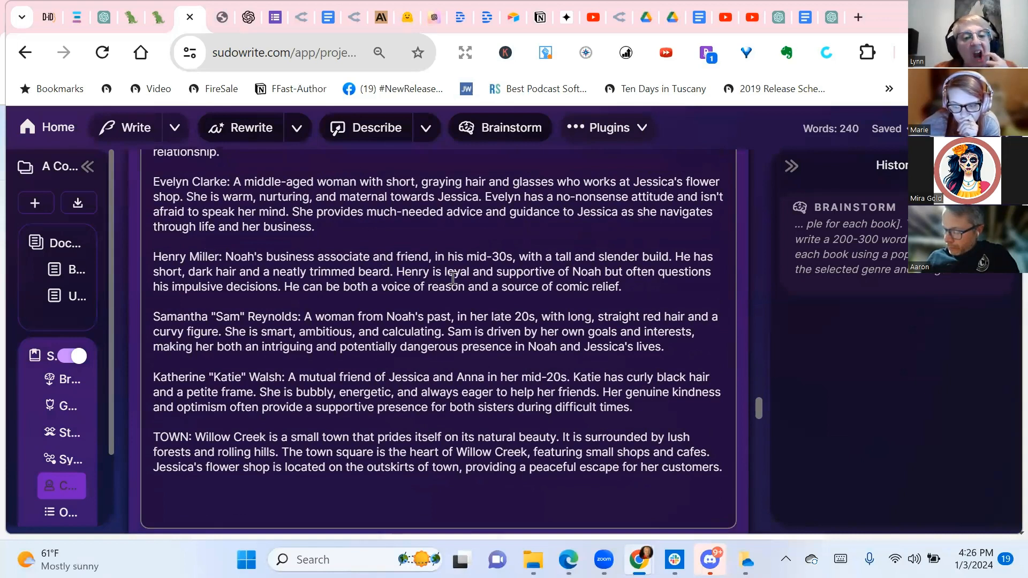
scroll(453, 277, down, 9)
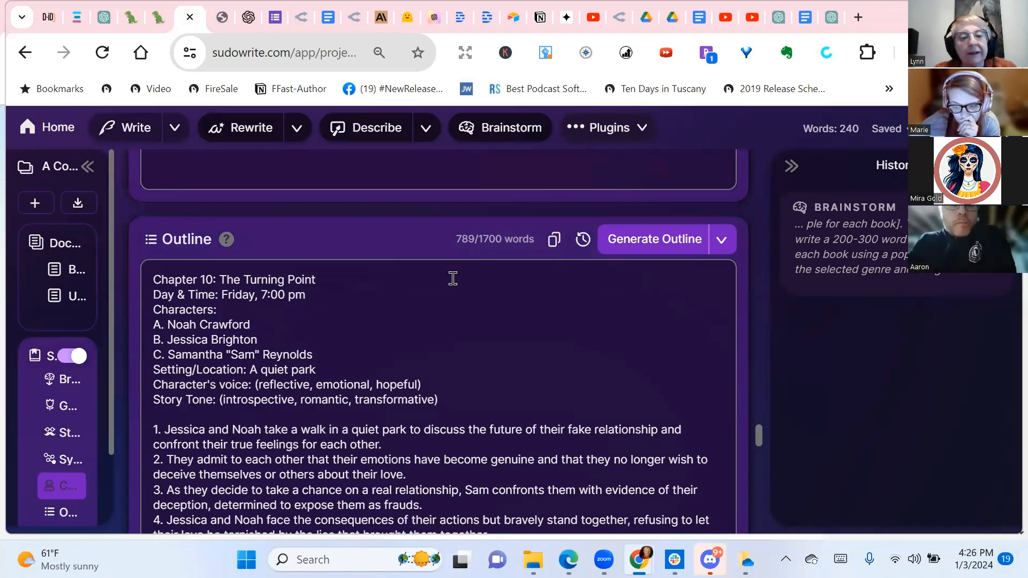
scroll(453, 278, down, 10)
scroll(452, 278, down, 15)
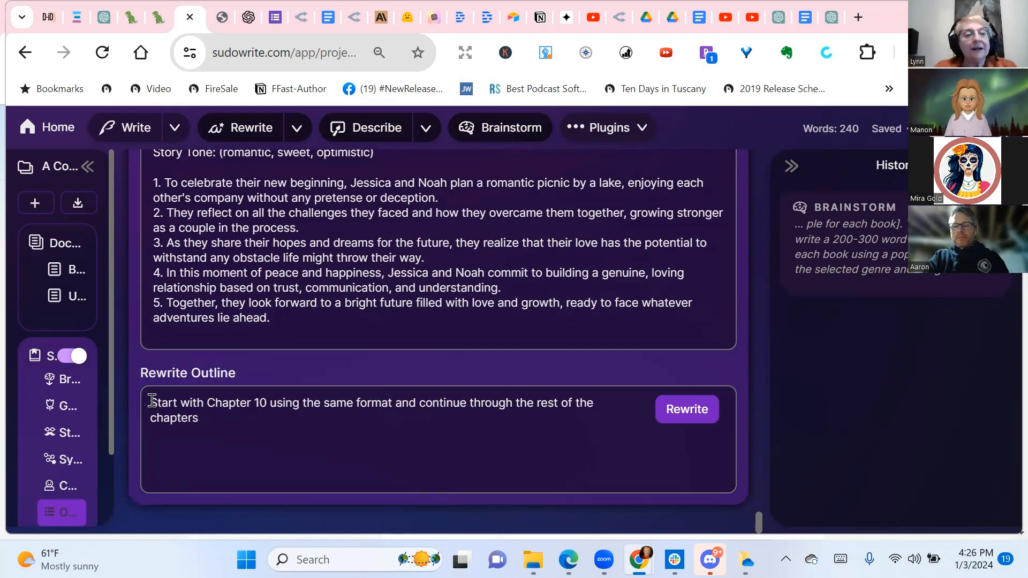
Step: Select the full Step 6 outline instructions in the Synopsis, from 'Write 14 NUMBERED beats' through the chapter format to the closing braces
click(59, 460)
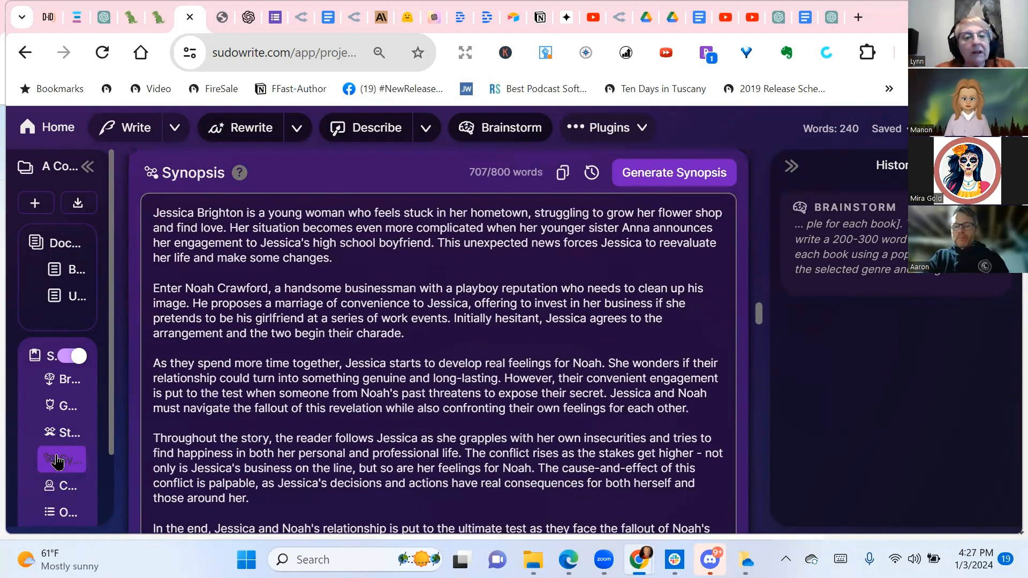
scroll(448, 276, down, 3)
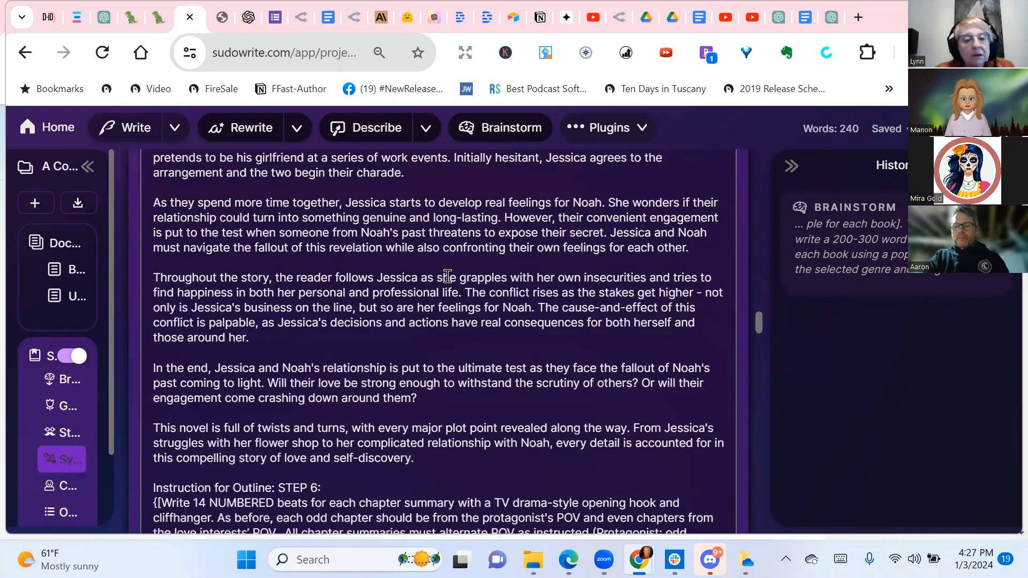
scroll(475, 282, down, 3)
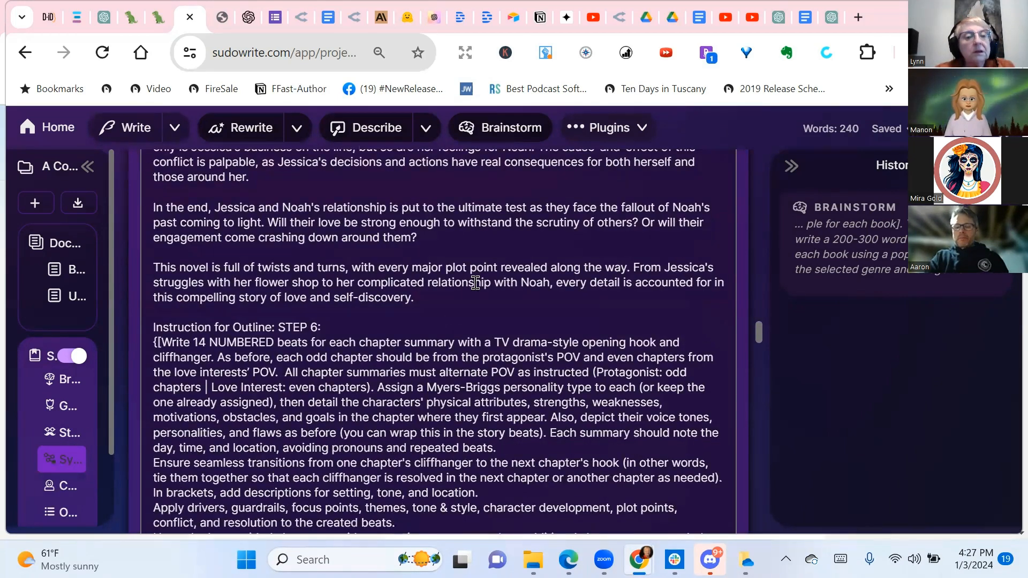
scroll(475, 283, down, 3)
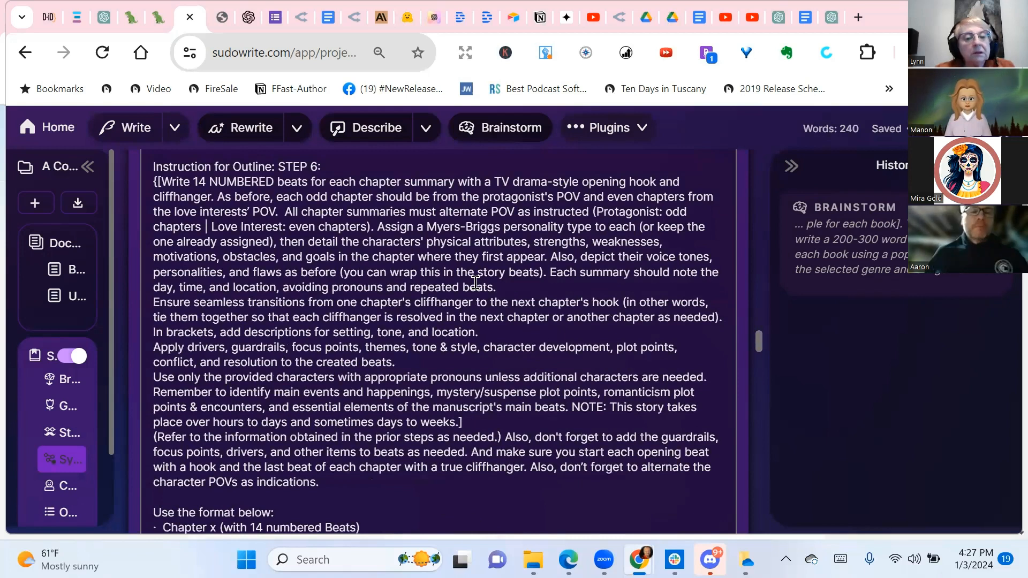
scroll(536, 259, down, 5)
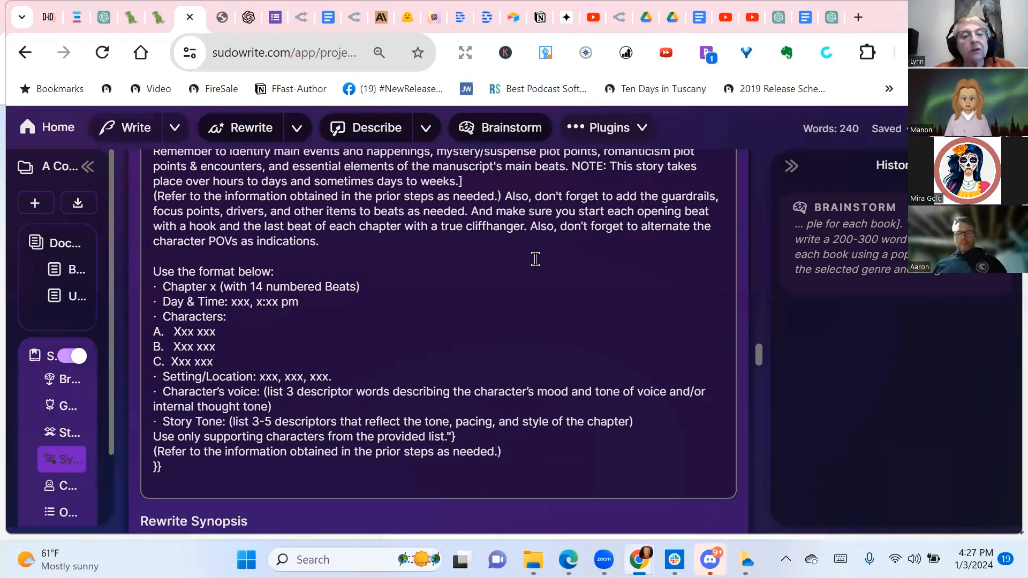
scroll(535, 259, up, 1)
scroll(535, 259, up, 2)
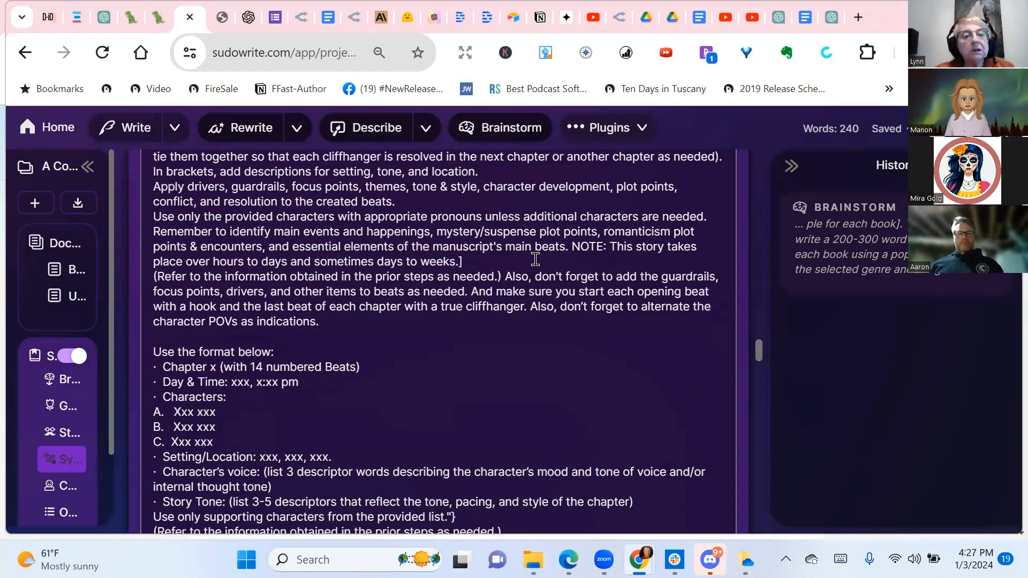
scroll(535, 259, up, 3)
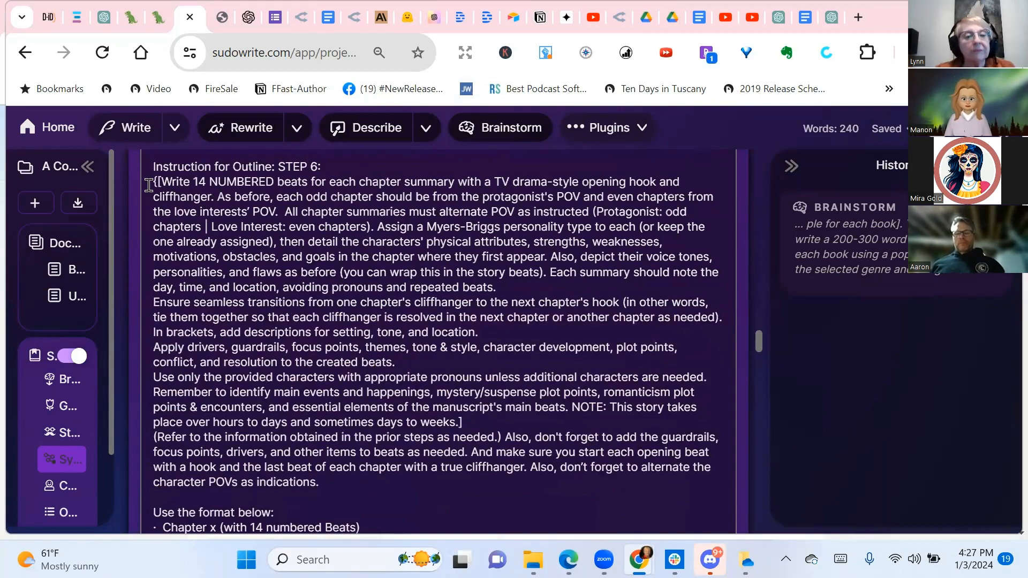
scroll(557, 332, down, 1)
drag(153, 182, 623, 407)
scroll(557, 348, down, 3)
scroll(566, 342, down, 2)
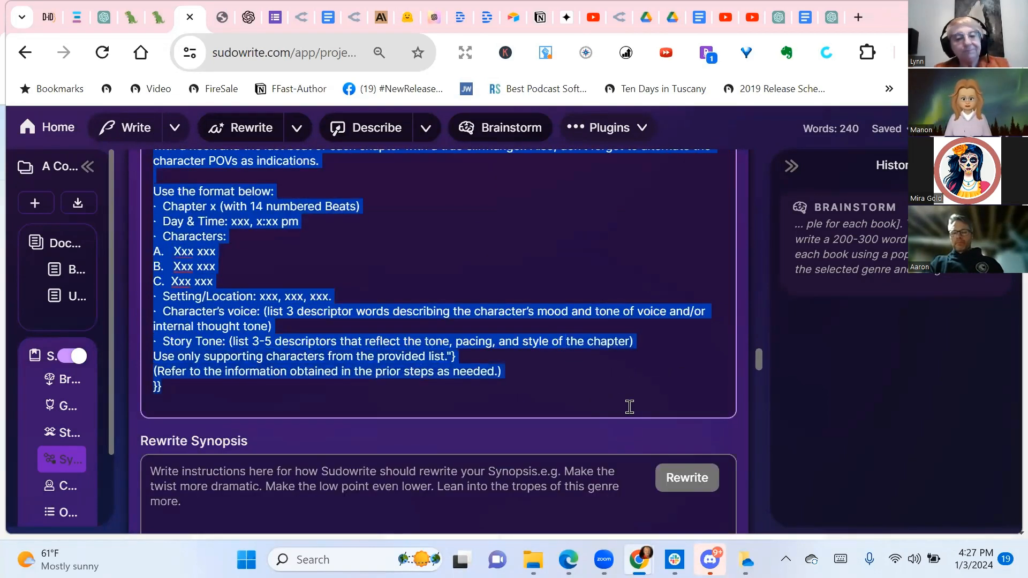
Step: Shorten the Rewrite Outline instruction to read 'Start with Chapter 10 and continue', removing the rest of the old wording
scroll(323, 252, down, 10)
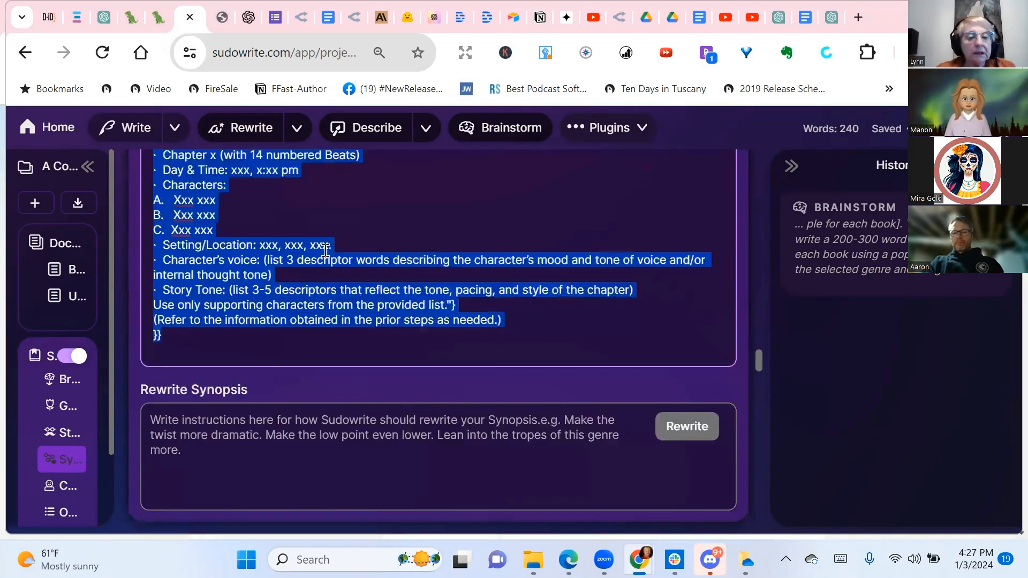
scroll(326, 251, down, 10)
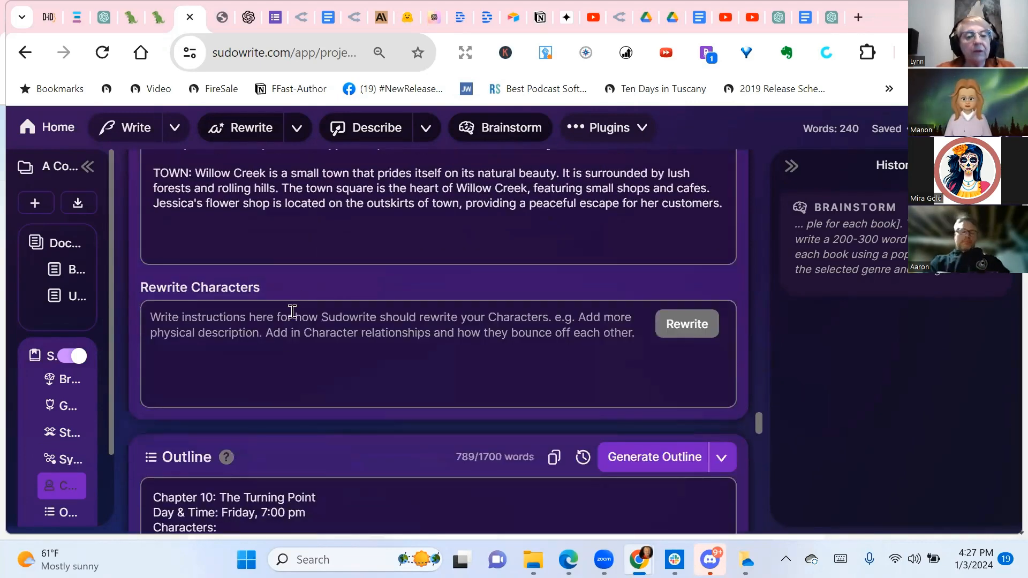
scroll(273, 380, down, 15)
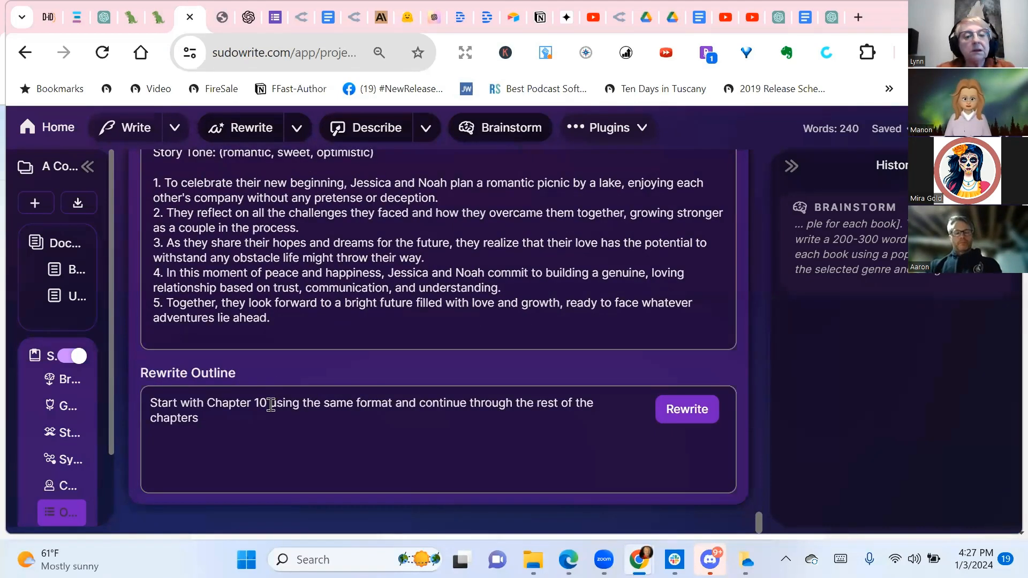
click(267, 406)
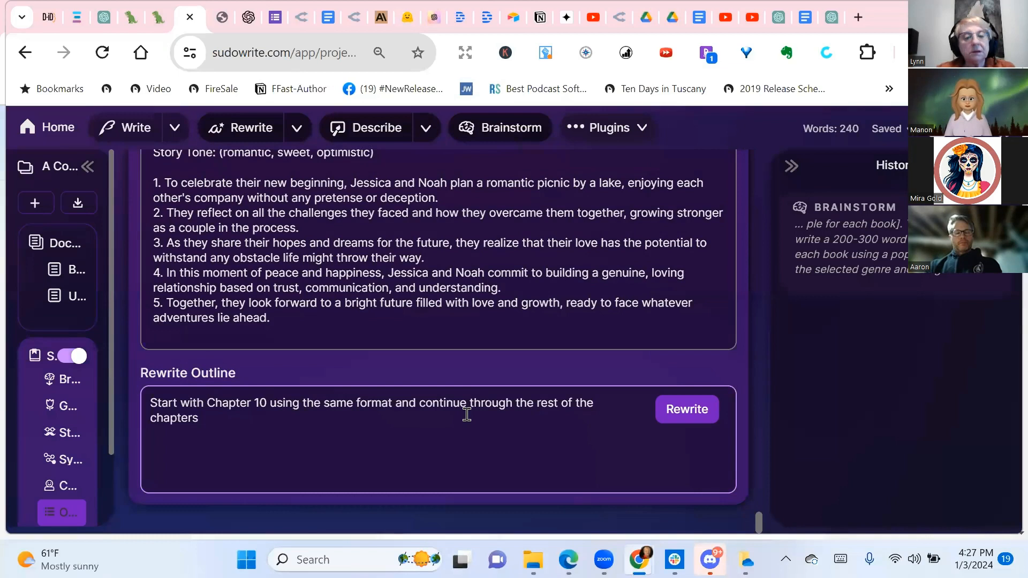
text(and continu)
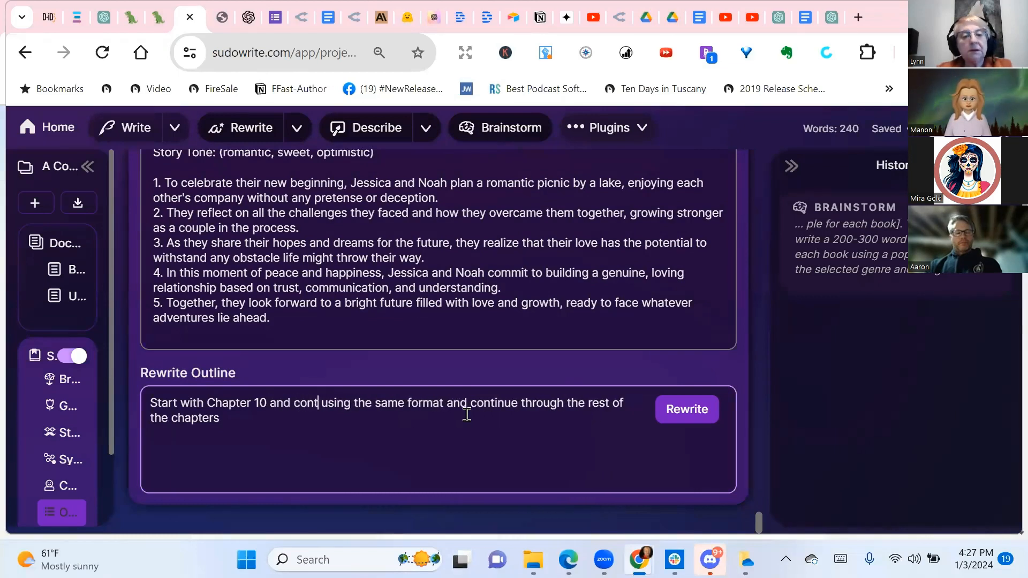
text(e)
key(Delete)
key(Delete)
key(Delete)
key(Delete)
key(Delete)
key(Delete)
key(Delete)
key(Delete)
key(Delete)
key(Delete)
key(Delete)
key(Delete)
key(Delete)
key(Delete)
key(Delete)
key(Delete)
key(Delete)
key(Delete)
key(Delete)
key(Delete)
key(Delete)
key(Delete)
key(Delete)
key(Delete)
key(Delete)
key(Delete)
key(Delete)
key(Delete)
key(Delete)
key(Delete)
key(Delete)
key(Delete)
key(Delete)
key(Delete)
key(Delete)
key(Delete)
key(Delete)
key(Delete)
key(Delete)
key(Delete)
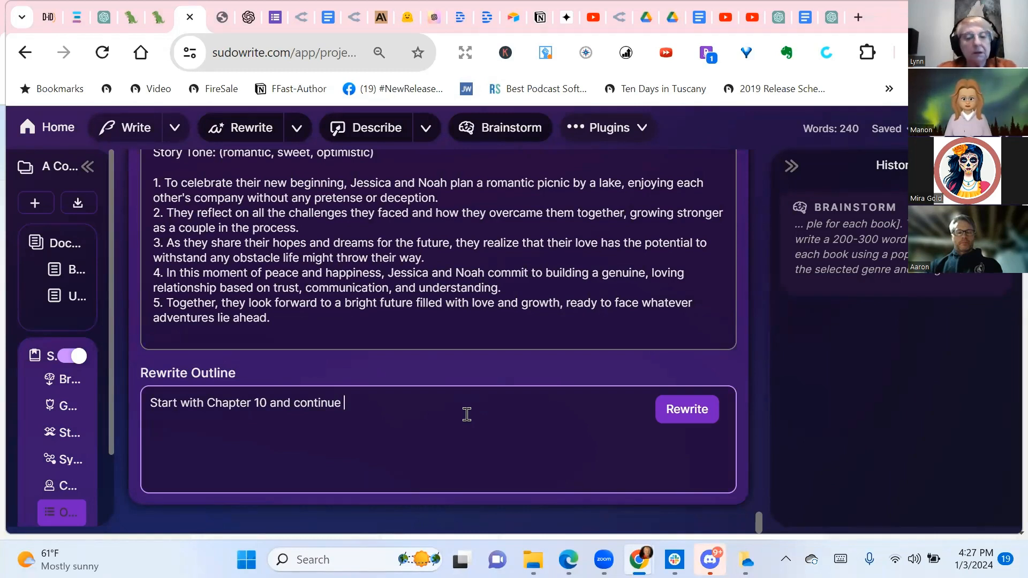
Step: Append the copied Step 6 outline instructions after 'Start with Chapter 10 and continue' and run the Outline rewrite
key(ctrl+v)
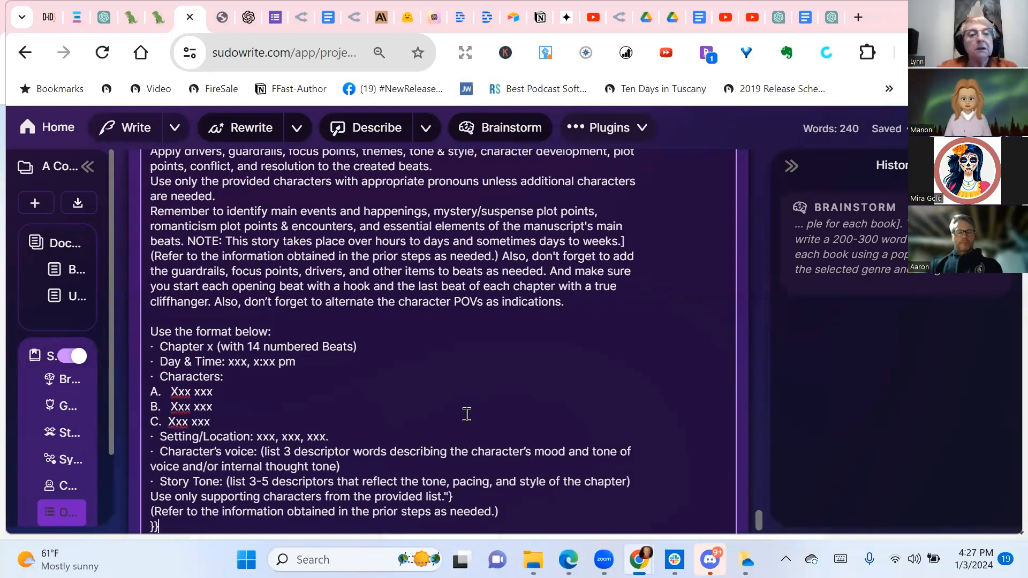
key(Return)
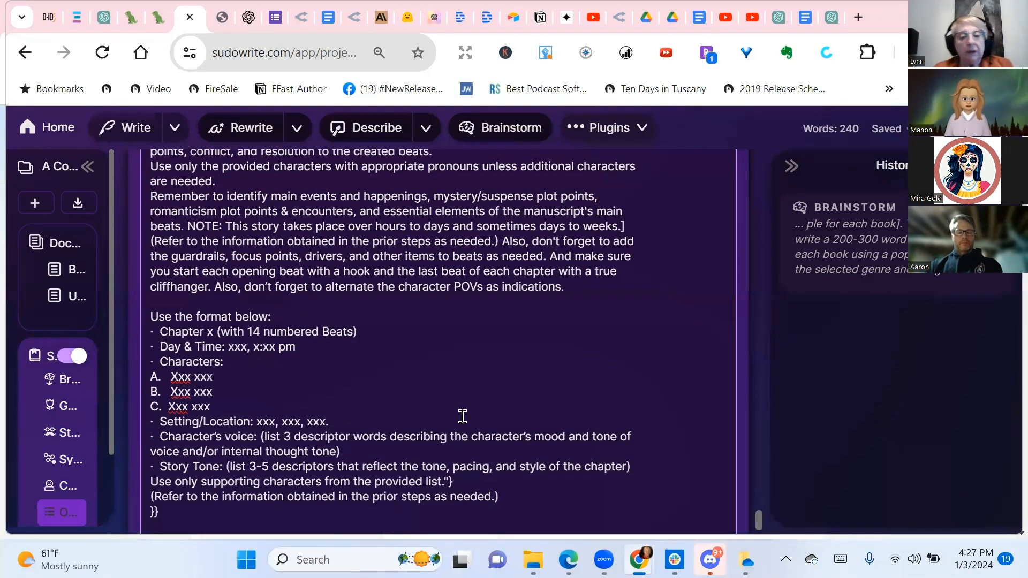
scroll(462, 416, down, 1)
scroll(644, 372, up, 5)
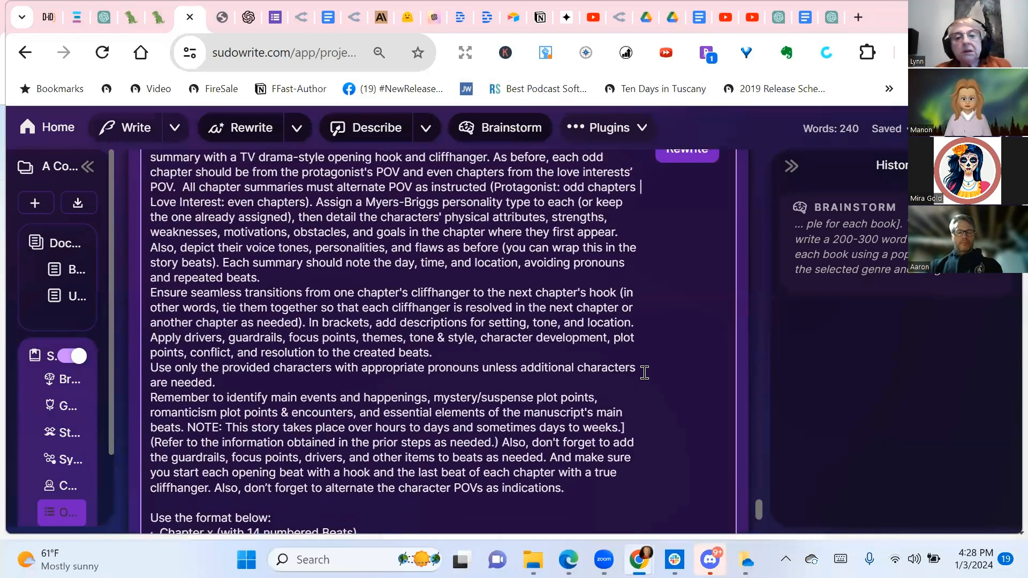
scroll(645, 371, up, 4)
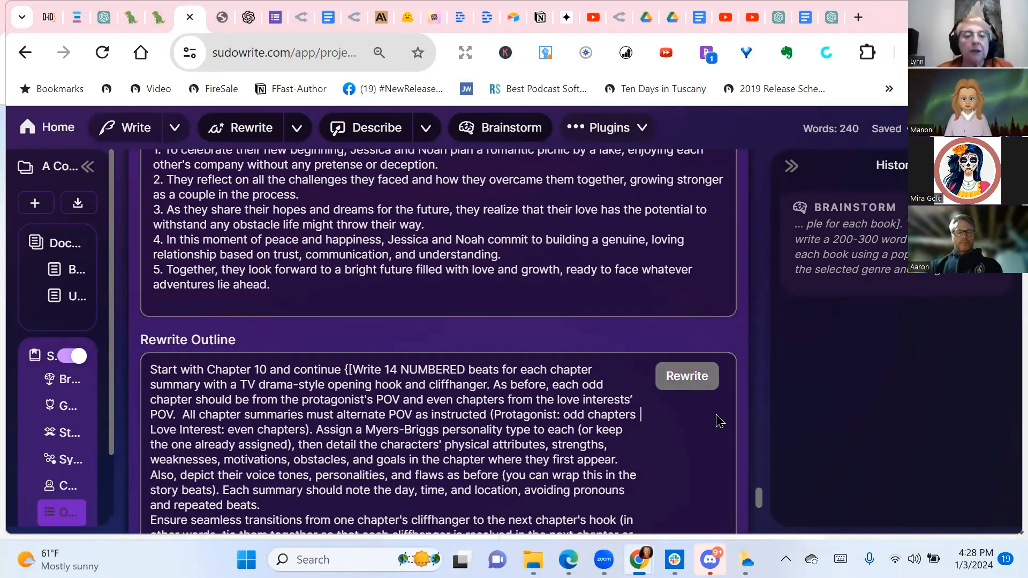
Step: Examine the Outline's rewritten chapters from Chapter 10 to the start of Chapter 12, checking their header details, numbered beats, opening hooks and cliffhangers
scroll(686, 449, down, 10)
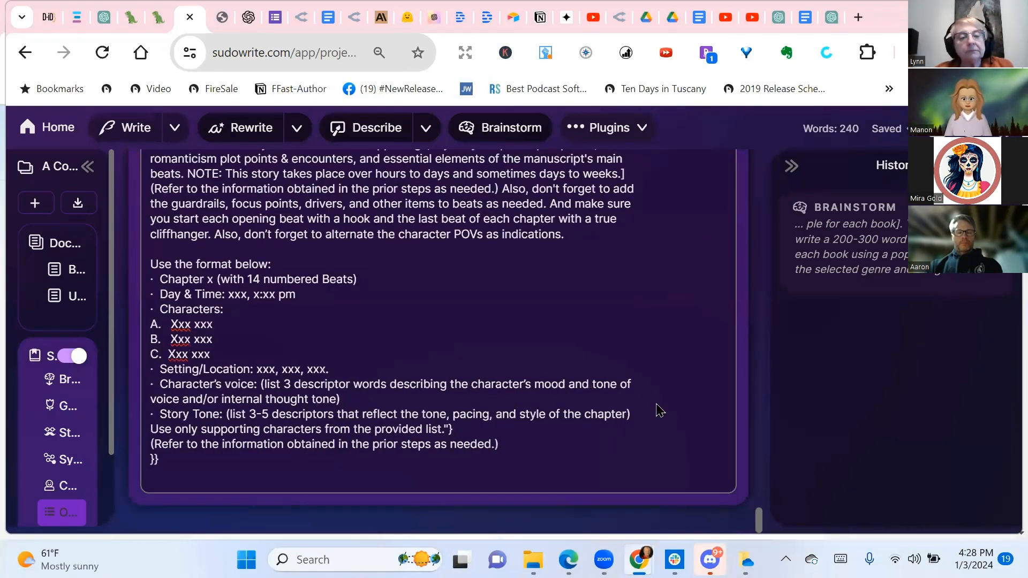
scroll(630, 377, up, 10)
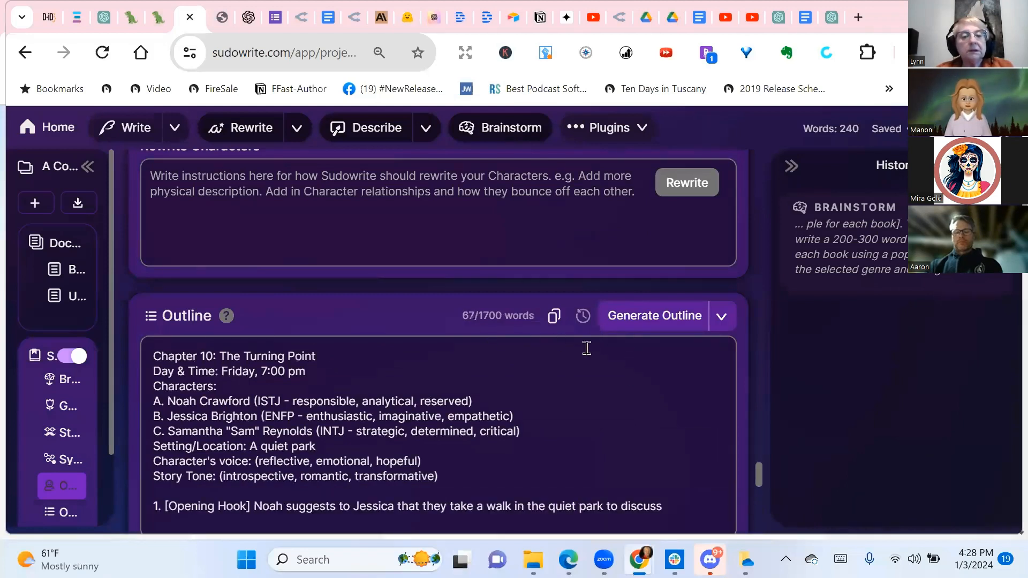
scroll(601, 348, down, 2)
scroll(601, 348, down, 2)
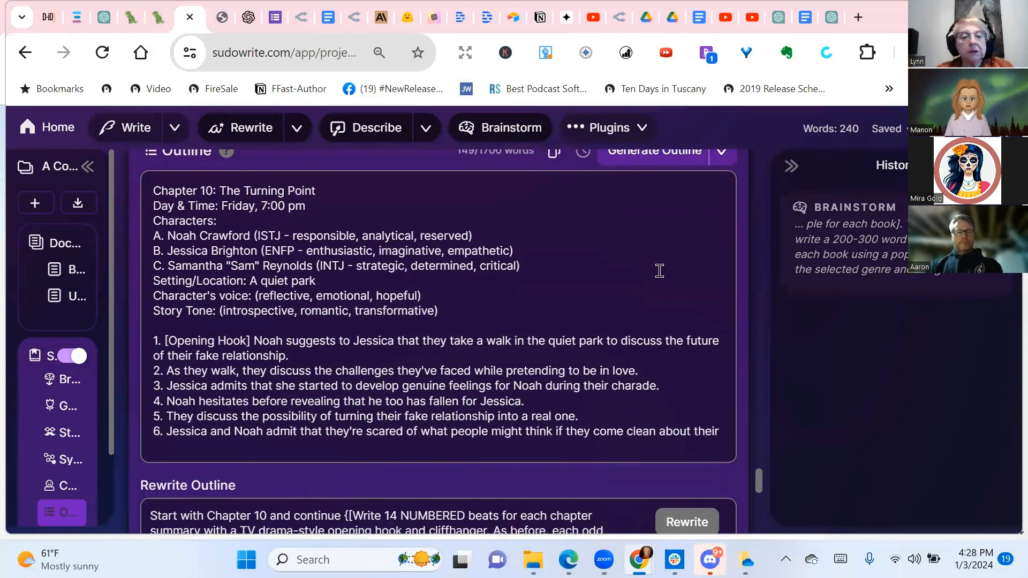
scroll(659, 270, down, 4)
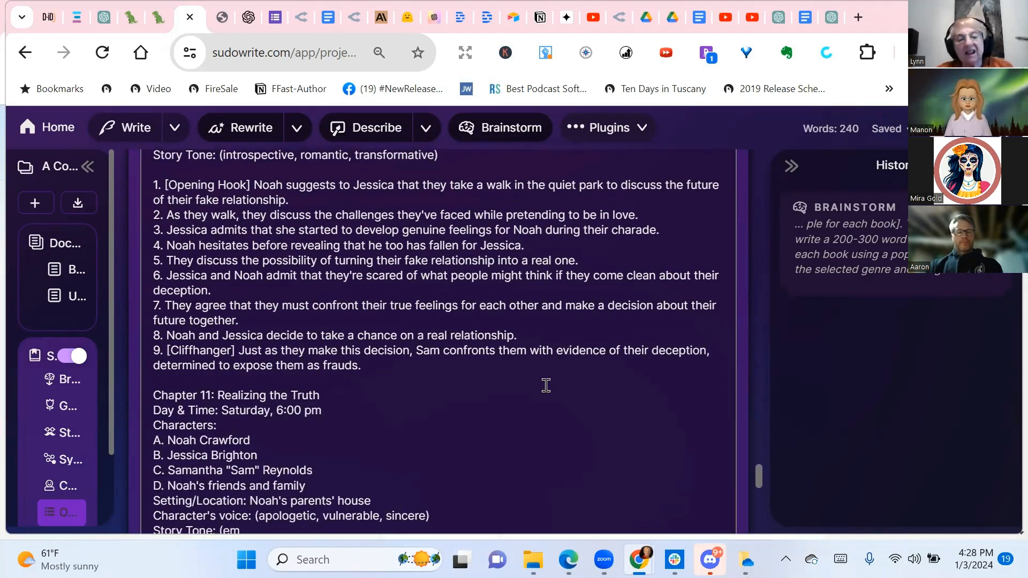
scroll(546, 385, down, 3)
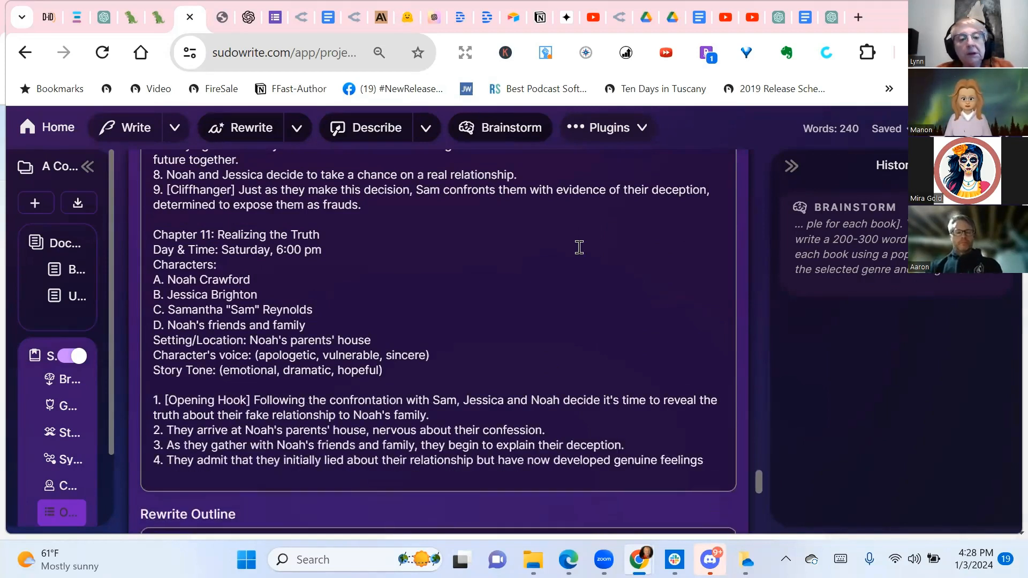
scroll(581, 247, down, 3)
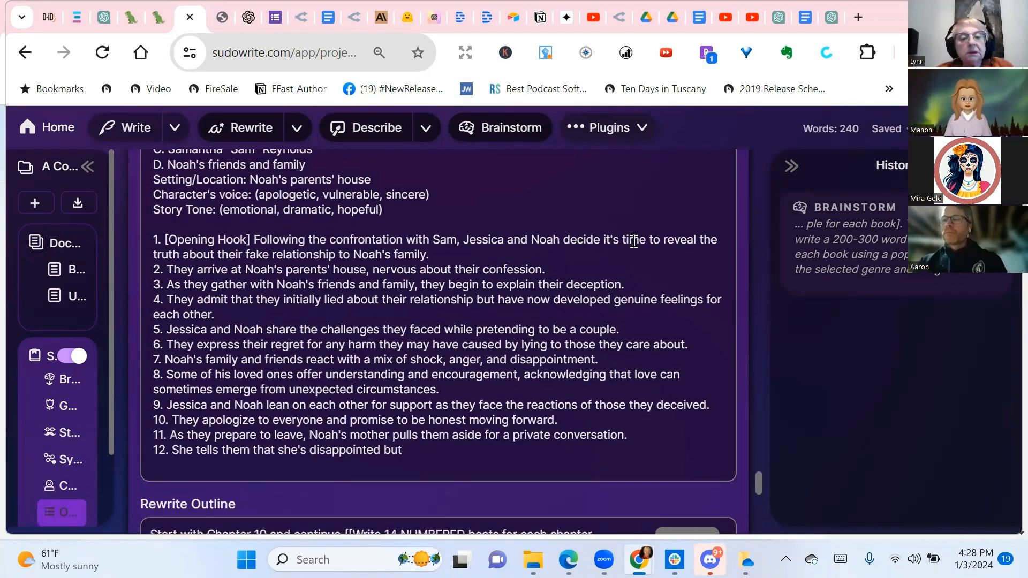
scroll(633, 241, down, 1)
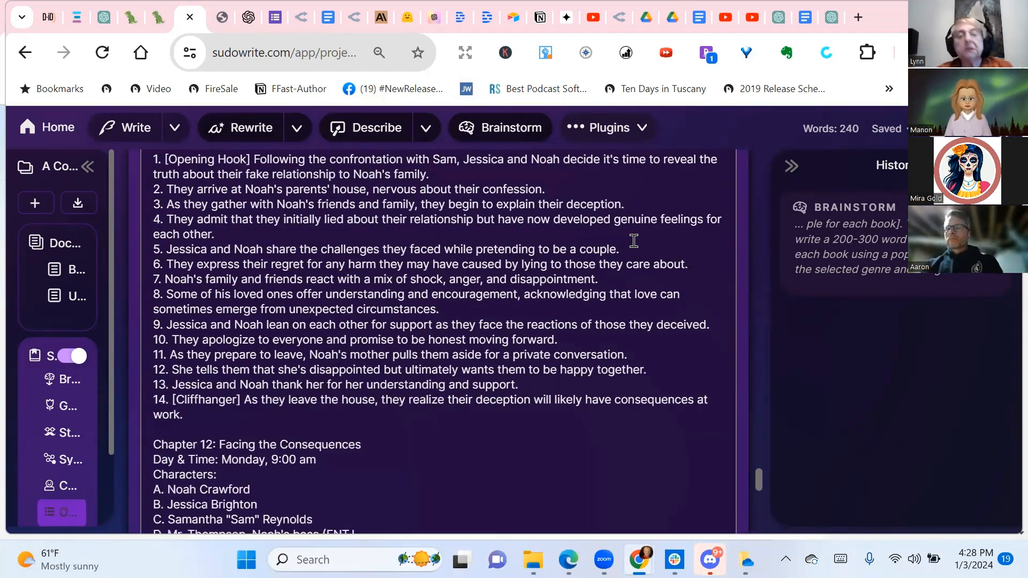
scroll(633, 241, down, 1)
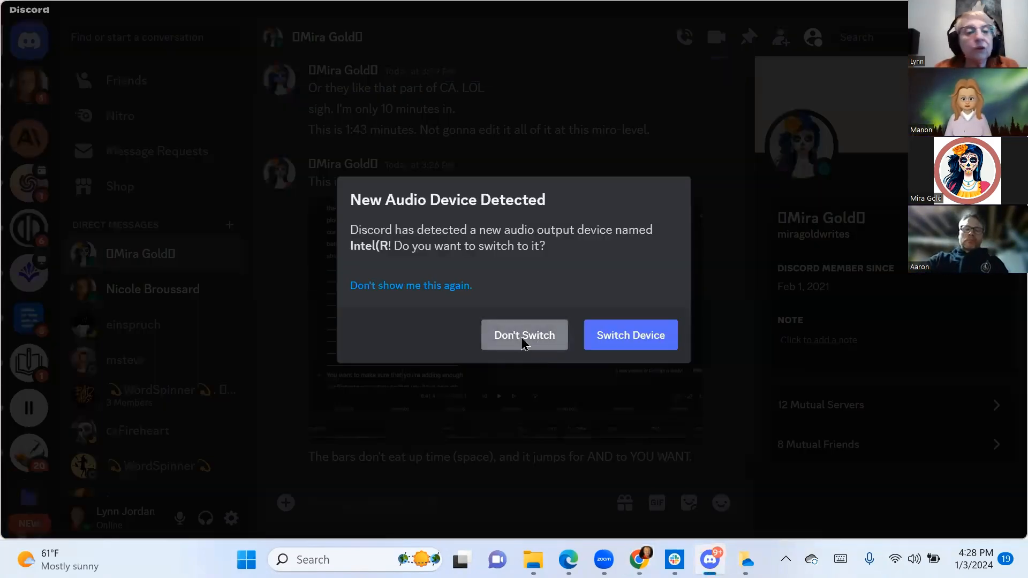
Step: In Discord, decline the audio device switch, paste the copied outline instructions into the open direct message, and attach them as a text file
click(522, 341)
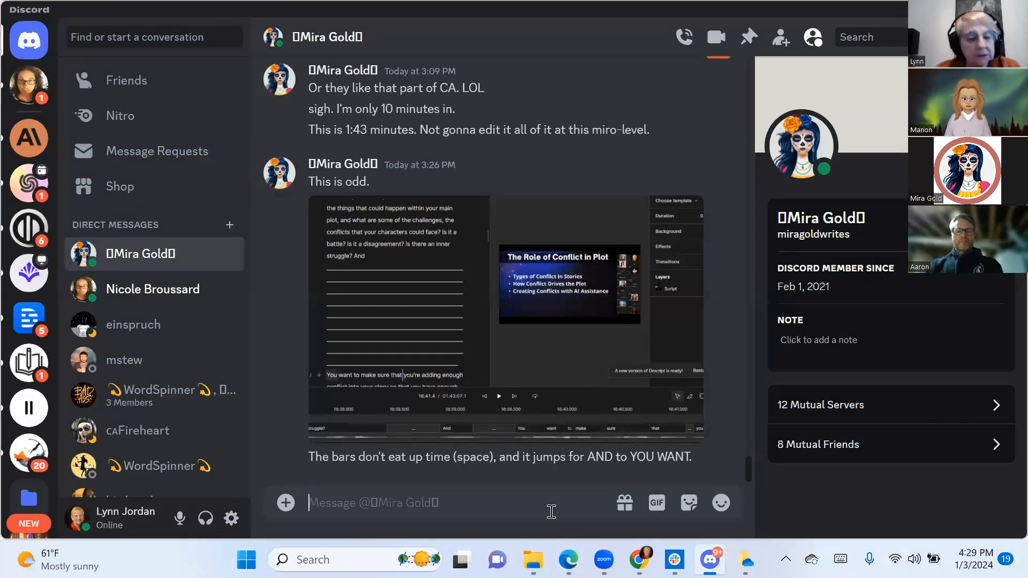
key(super+v)
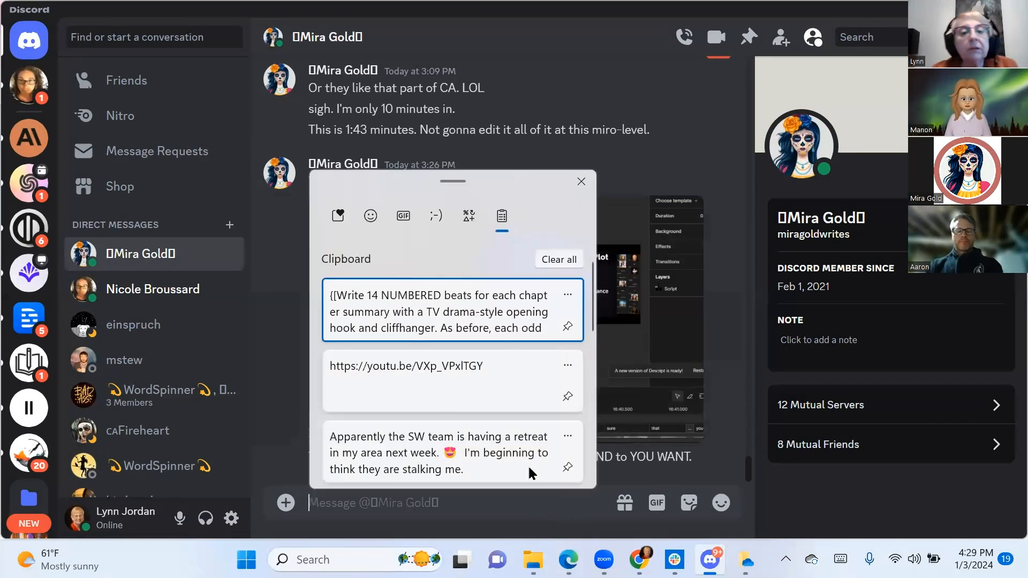
click(499, 309)
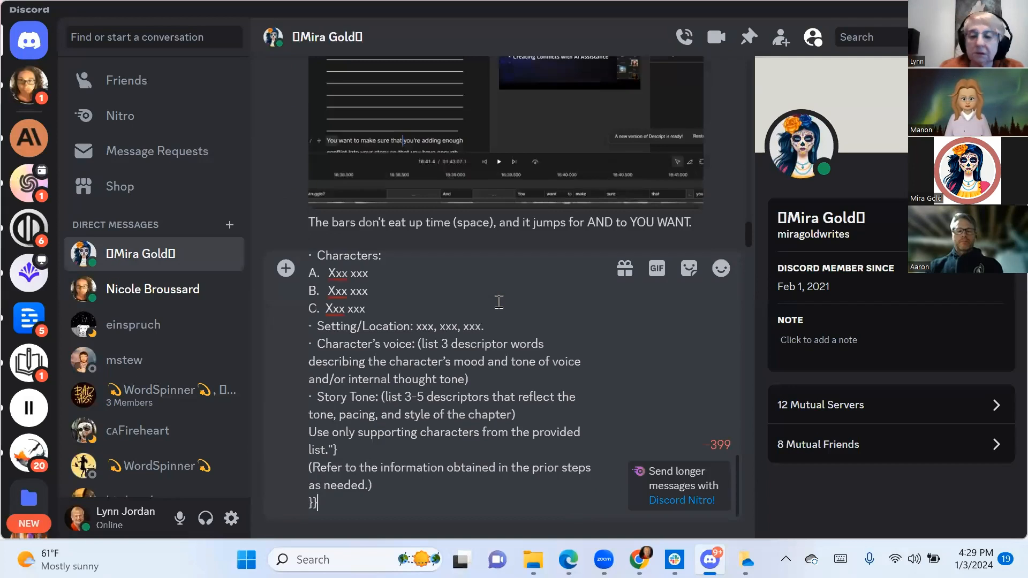
key(Return)
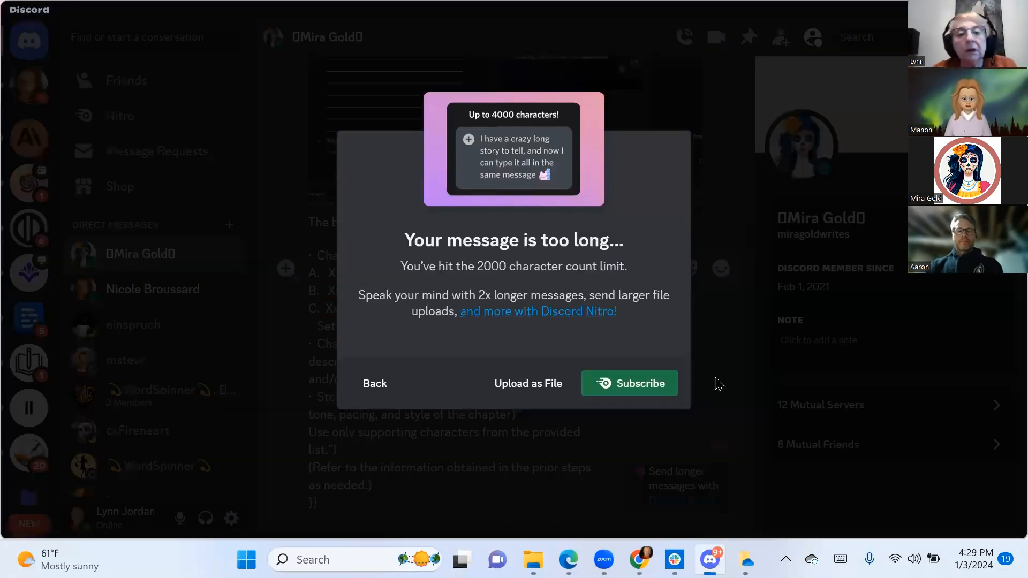
click(531, 381)
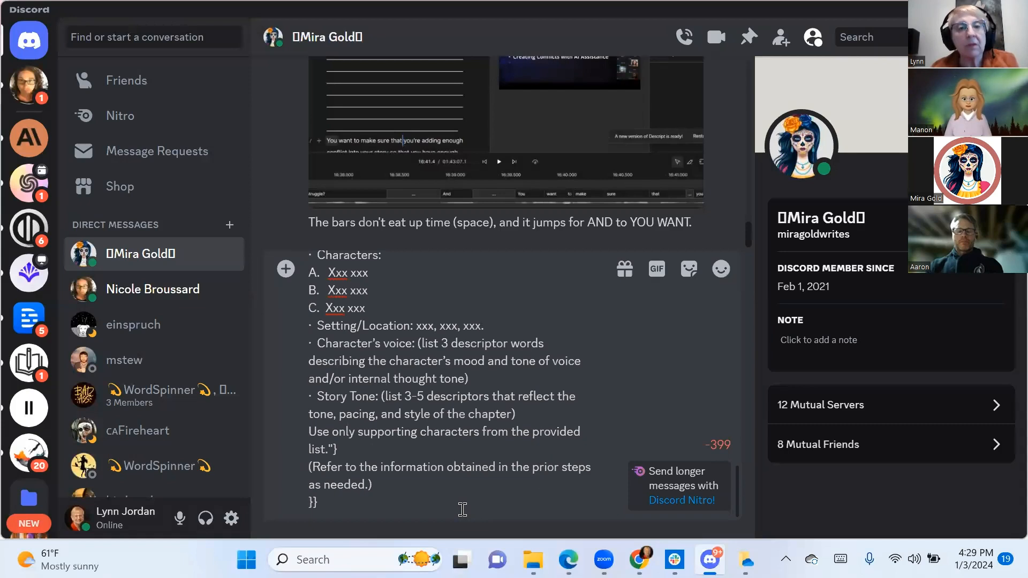
key(Return)
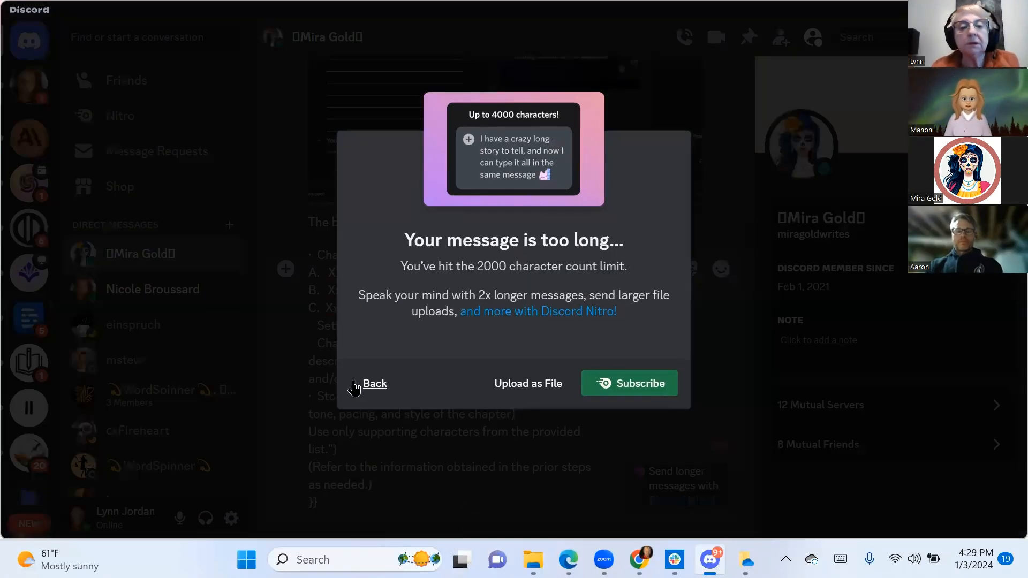
click(374, 386)
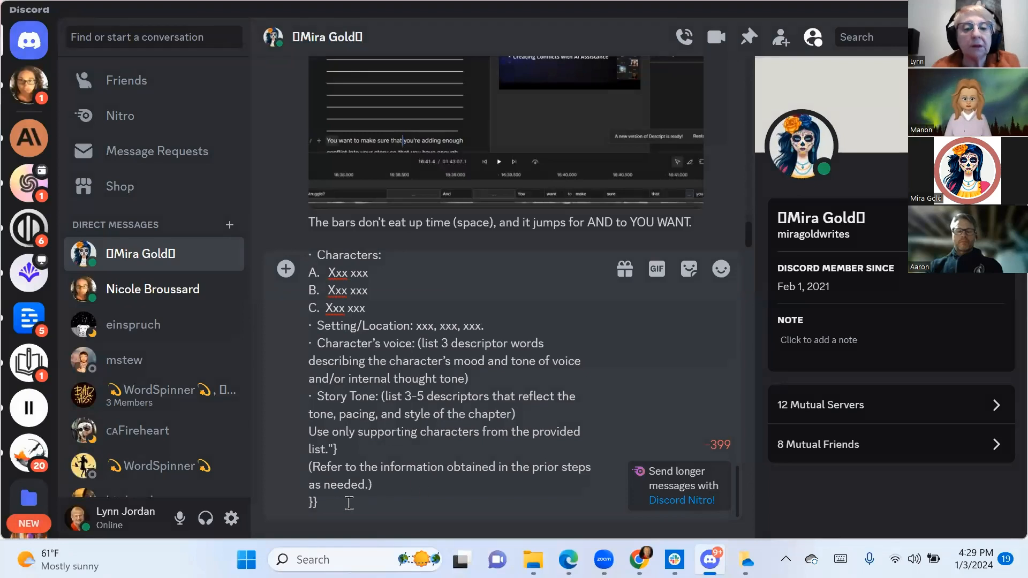
drag(349, 507, 315, 328)
right_click(316, 328)
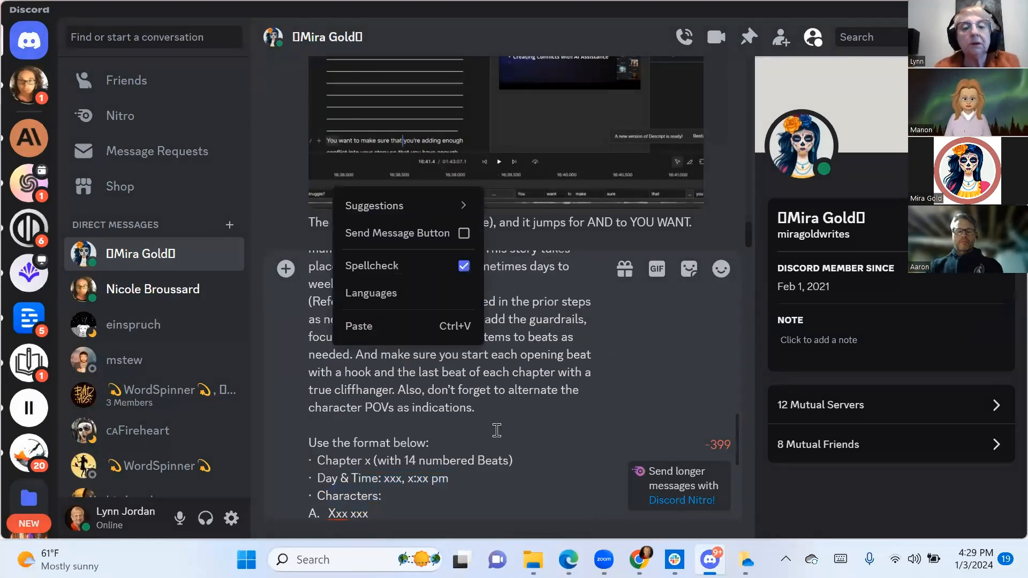
click(567, 417)
scroll(320, 370, up, 10)
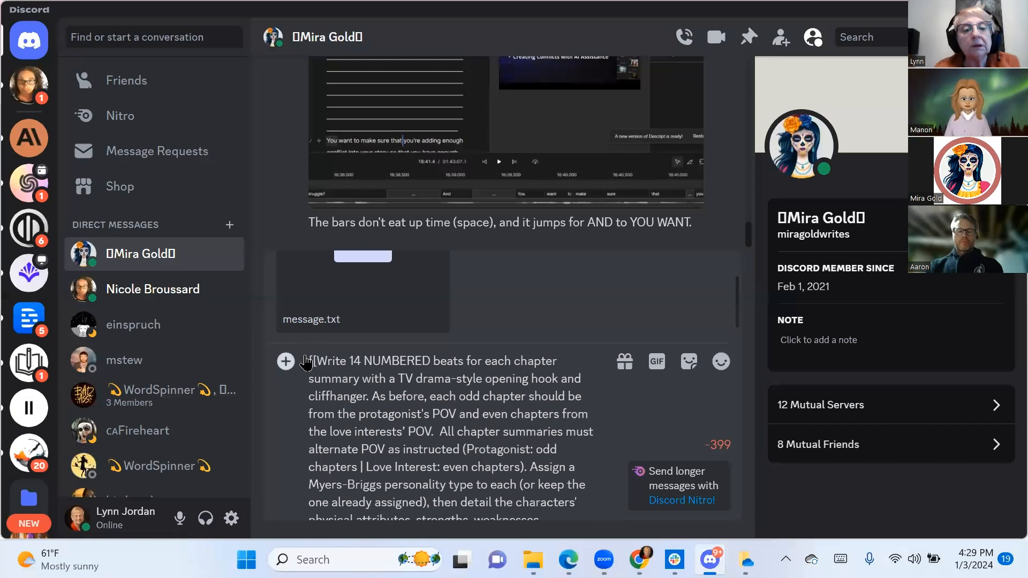
scroll(310, 361, down, 10)
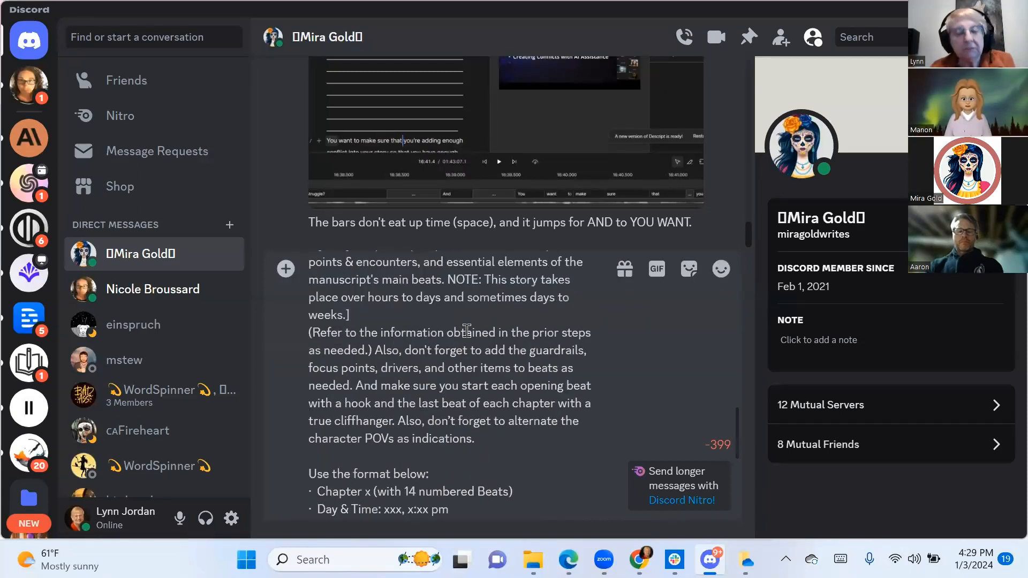
Step: Delete all the pasted instruction text from the direct message and send only the attached message.txt
key(ctrl+a)
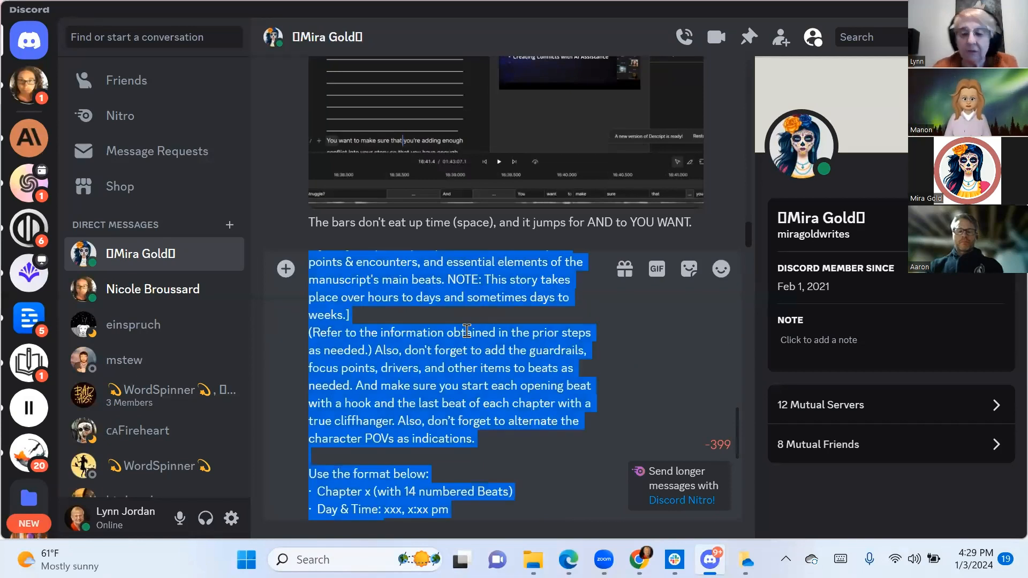
key(BackSpace)
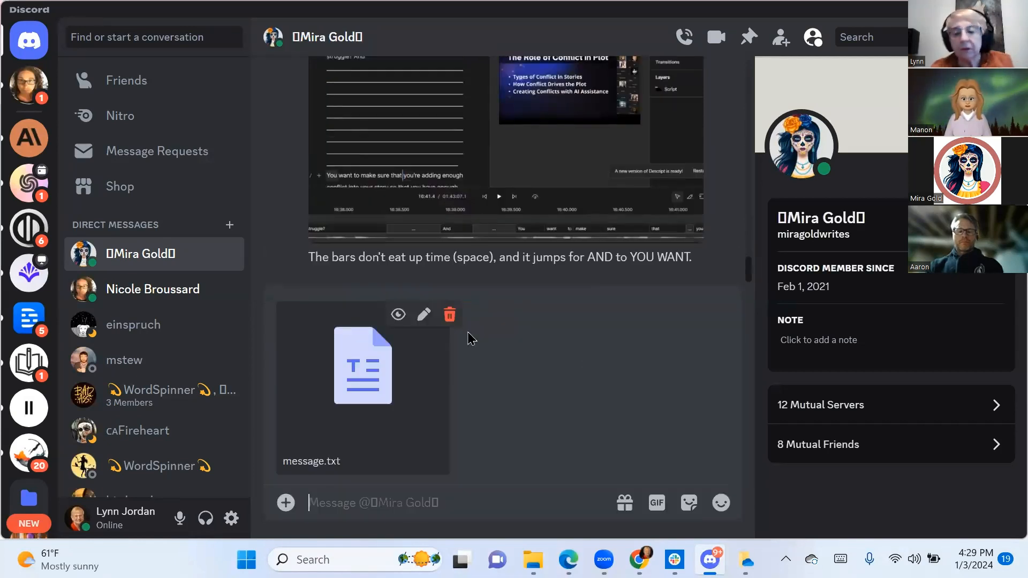
key(Return)
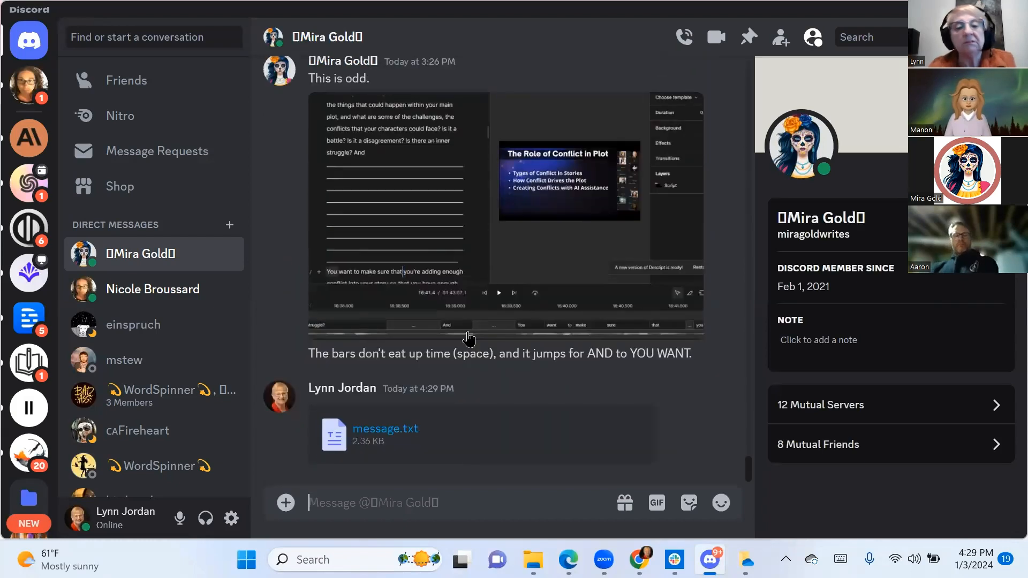
Step: Switch back to Sudowrite and review the rewritten Outline from Chapter 12 to the final chapter's last beat
key(alt+Tab)
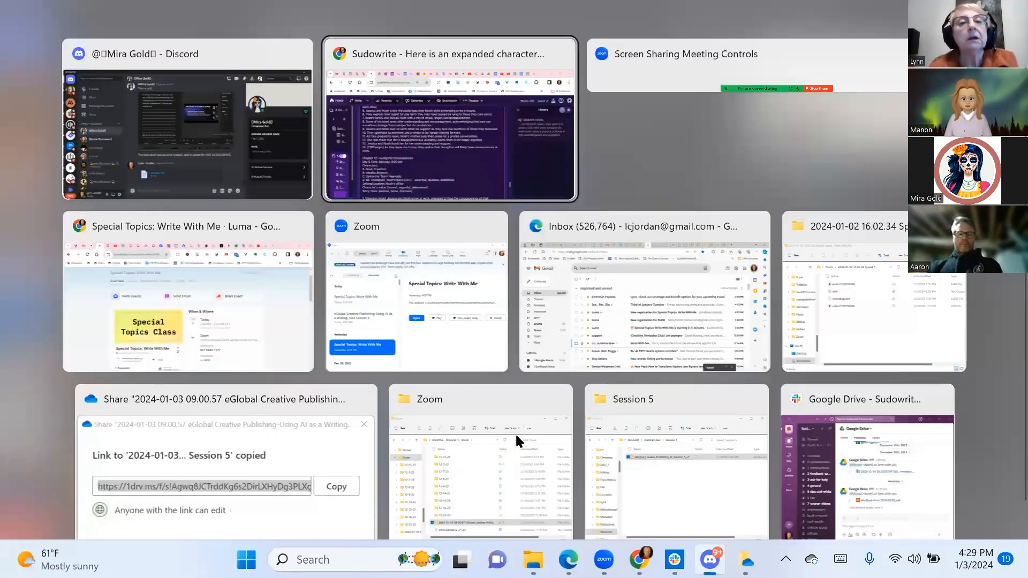
scroll(522, 339, down, 10)
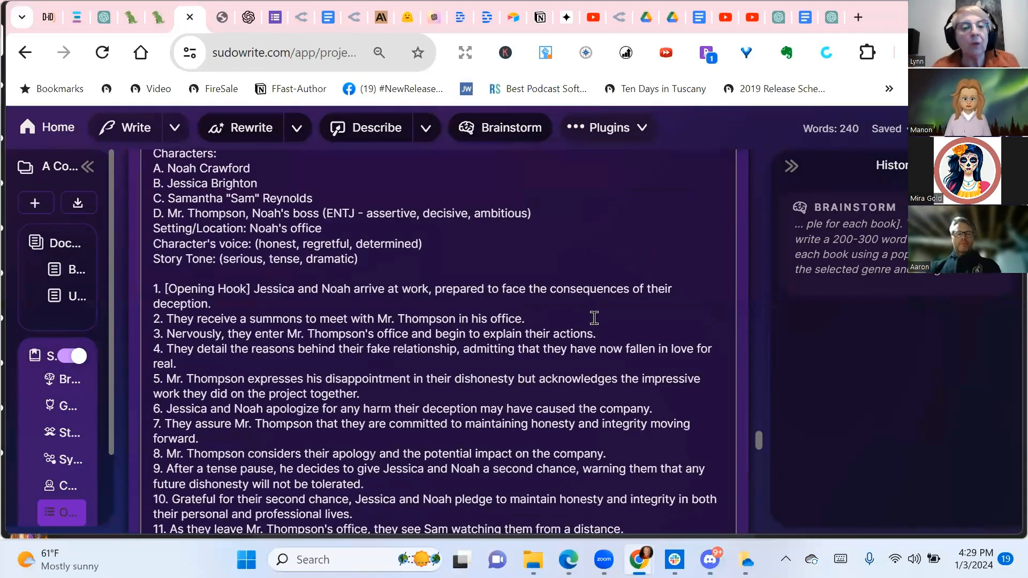
scroll(594, 317, down, 15)
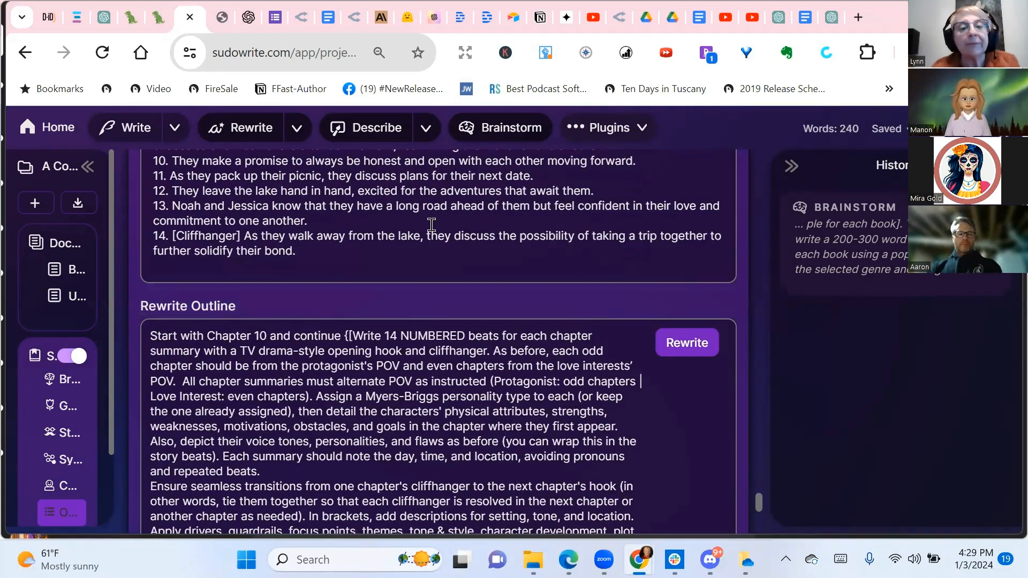
scroll(431, 224, up, 3)
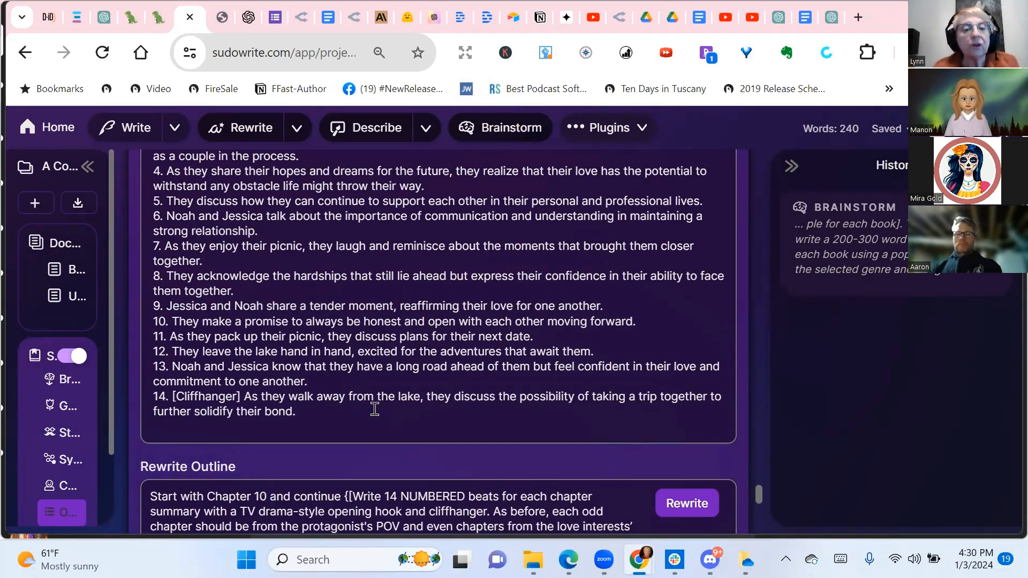
Step: Change the starting chapter in the Rewrite Outline instructions to 15, check the rest of the prompt, and rewrite the Outline with it
click(267, 496)
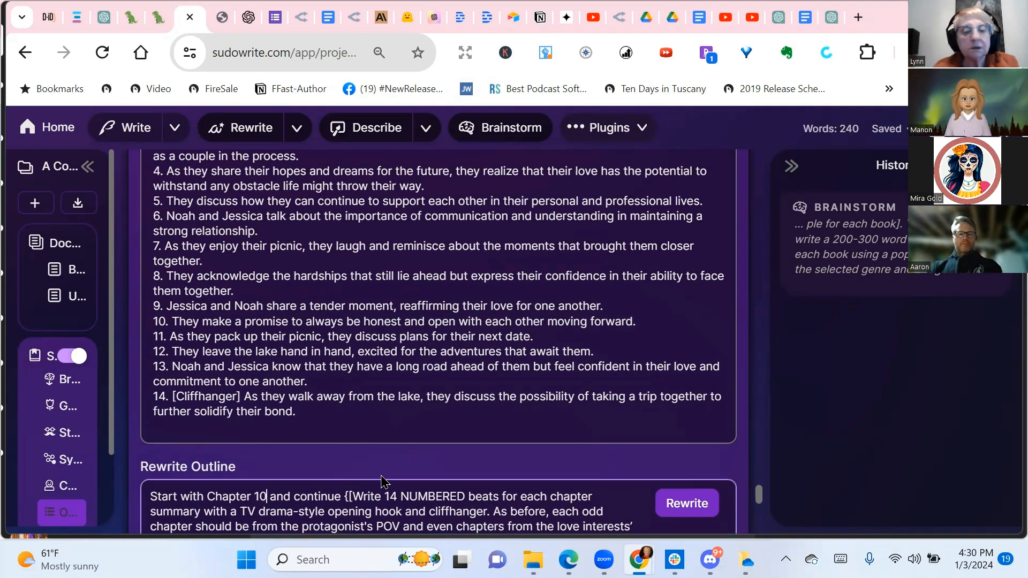
key(BackSpace)
text(5)
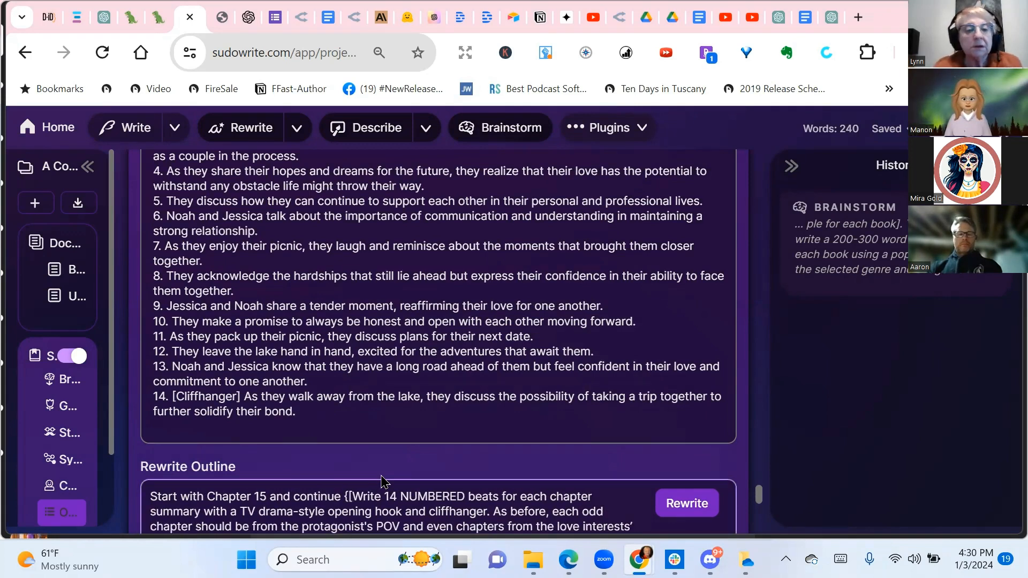
scroll(495, 466, down, 1)
scroll(486, 492, down, 3)
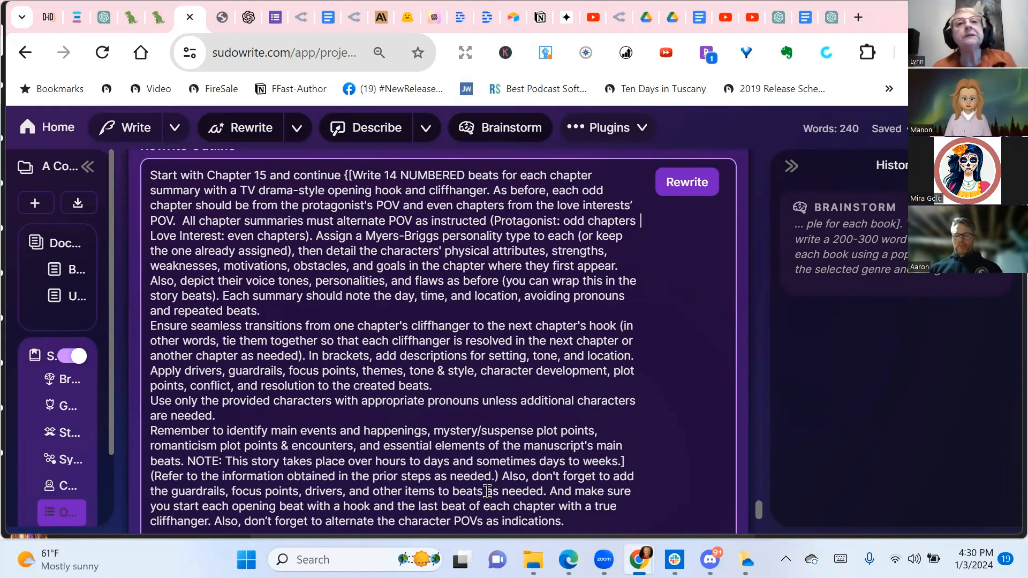
scroll(494, 365, down, 5)
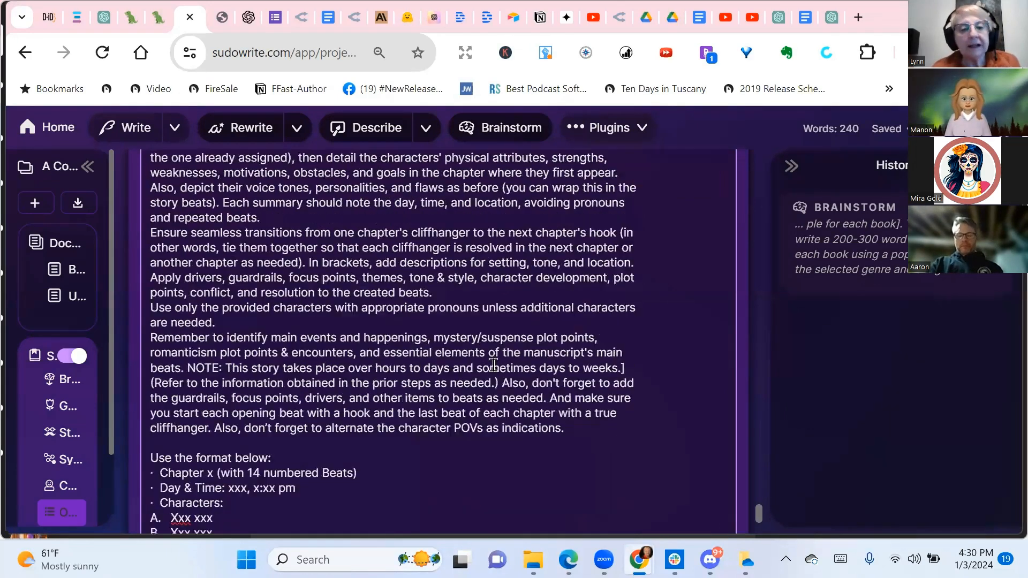
scroll(493, 366, down, 1)
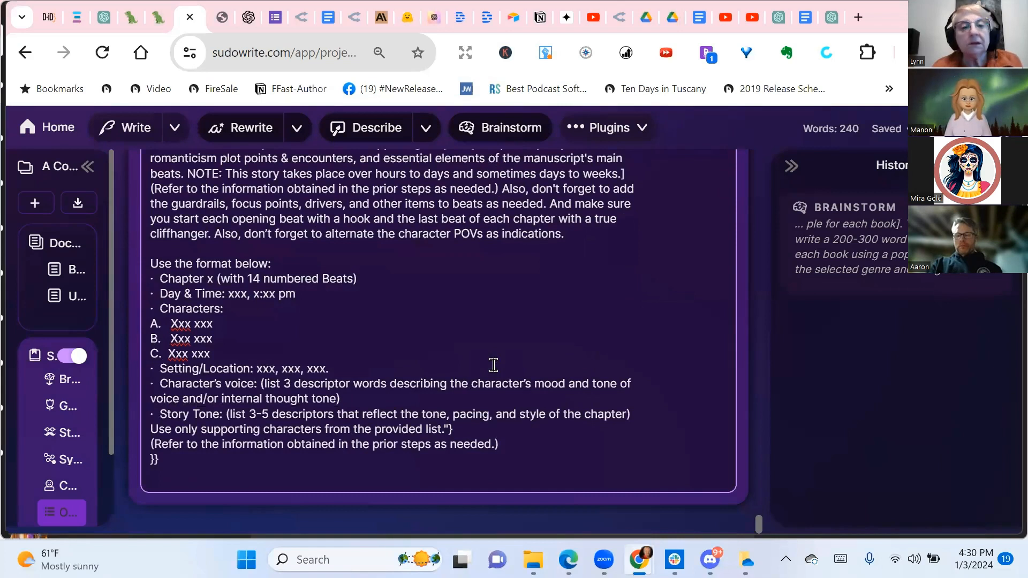
scroll(494, 365, up, 12)
scroll(553, 293, down, 3)
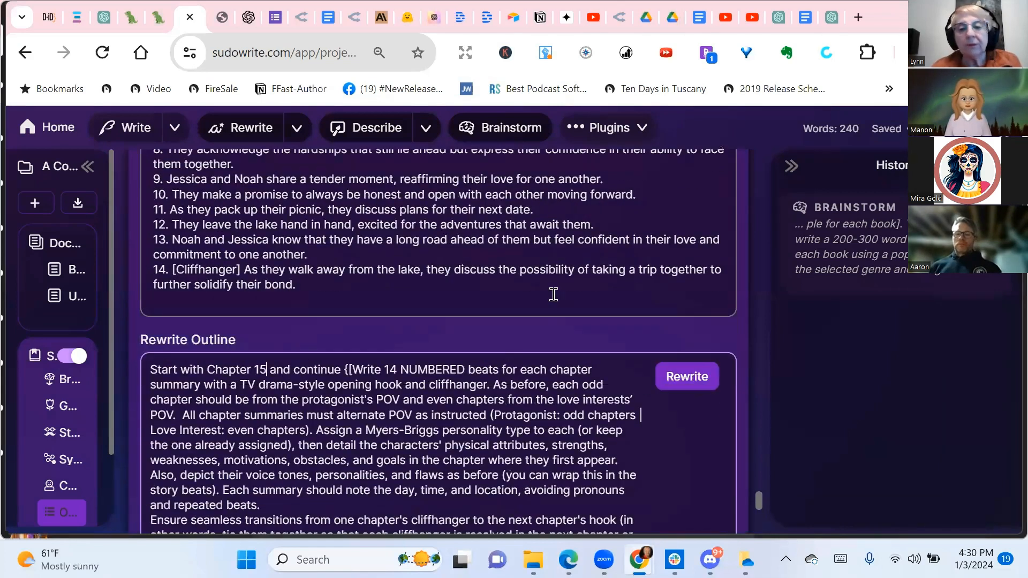
click(702, 382)
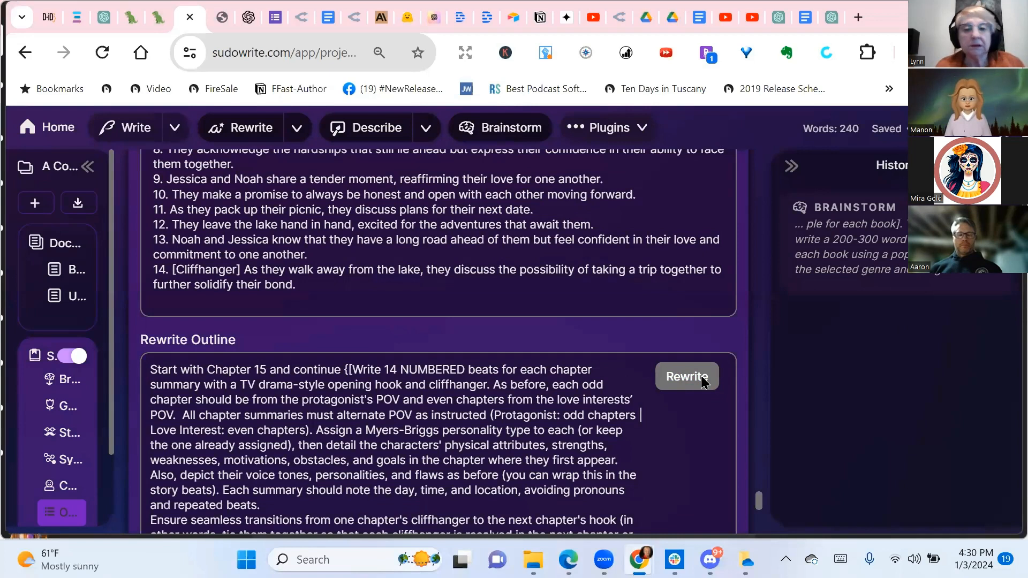
Step: Examine the Outline's newly generated text from Chapter 15 to the end of Chapter 17, checking header details, numbered beats, opening hooks and cliffhangers
scroll(704, 382, down, 10)
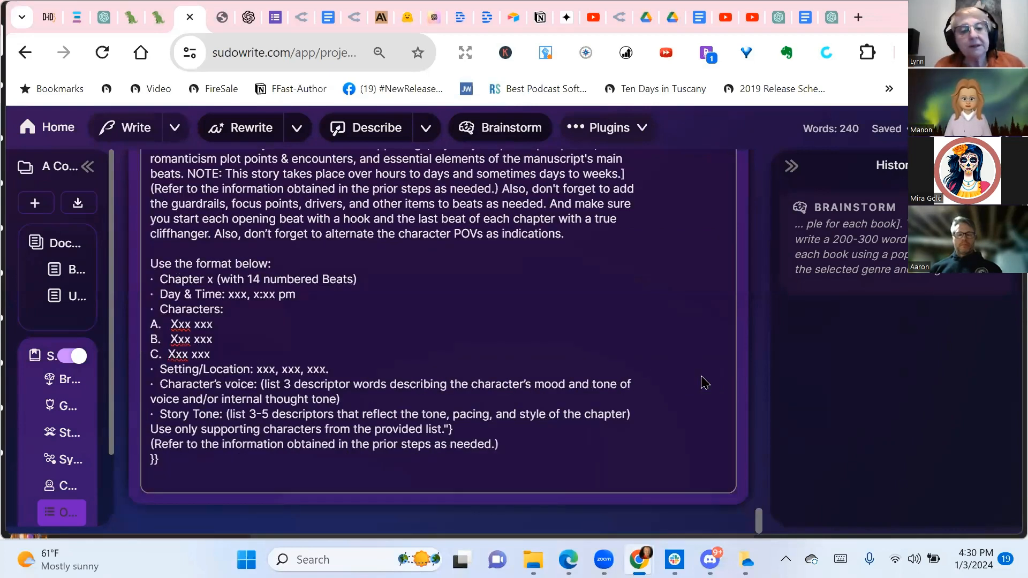
scroll(703, 382, up, 15)
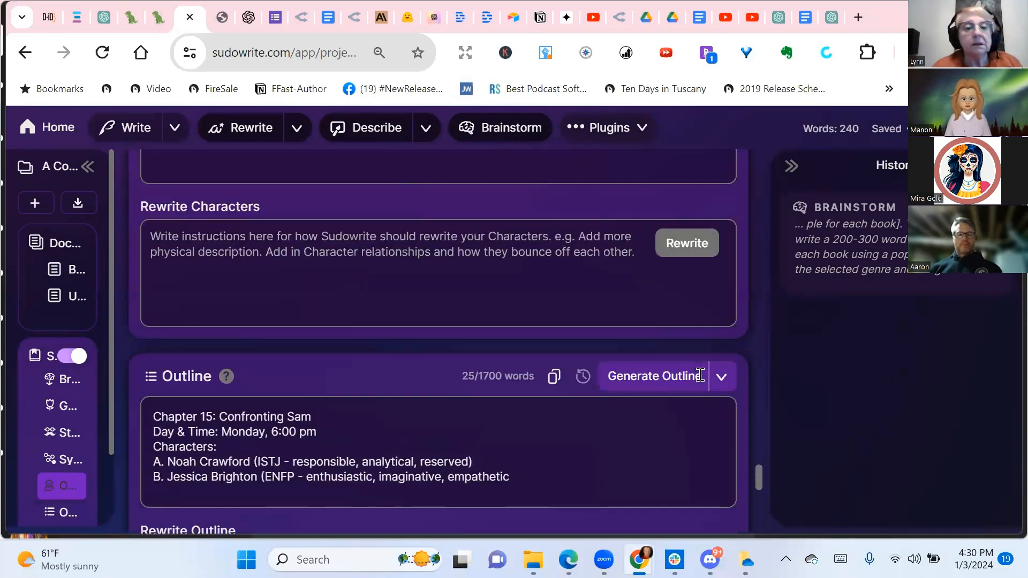
scroll(703, 382, down, 5)
scroll(705, 382, down, 3)
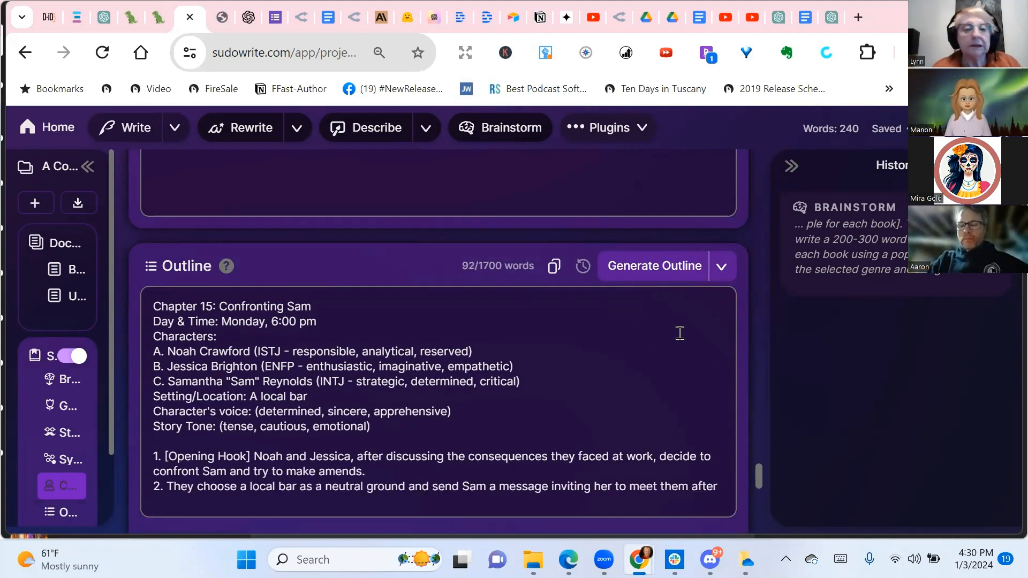
scroll(680, 334, down, 5)
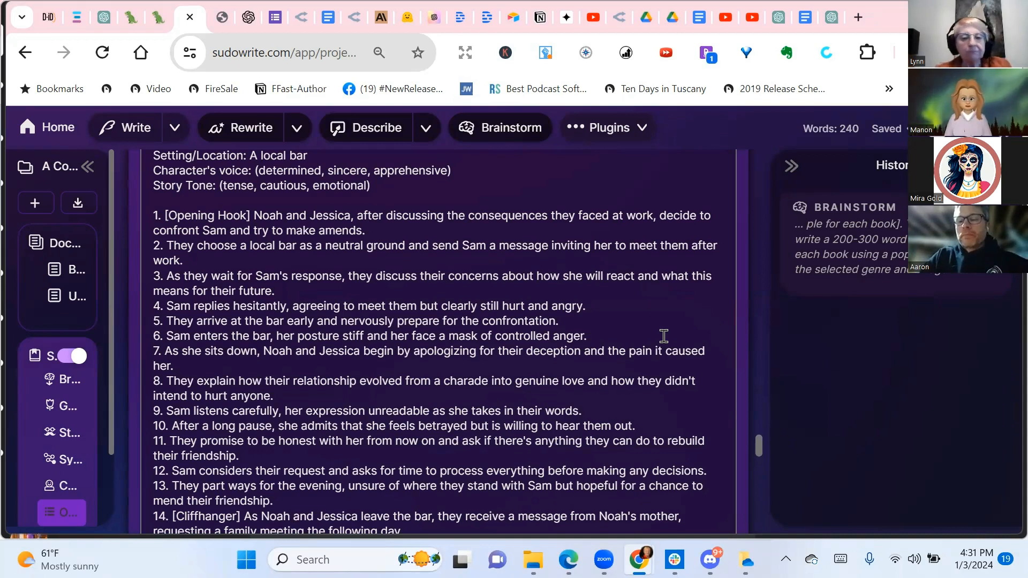
scroll(664, 336, down, 10)
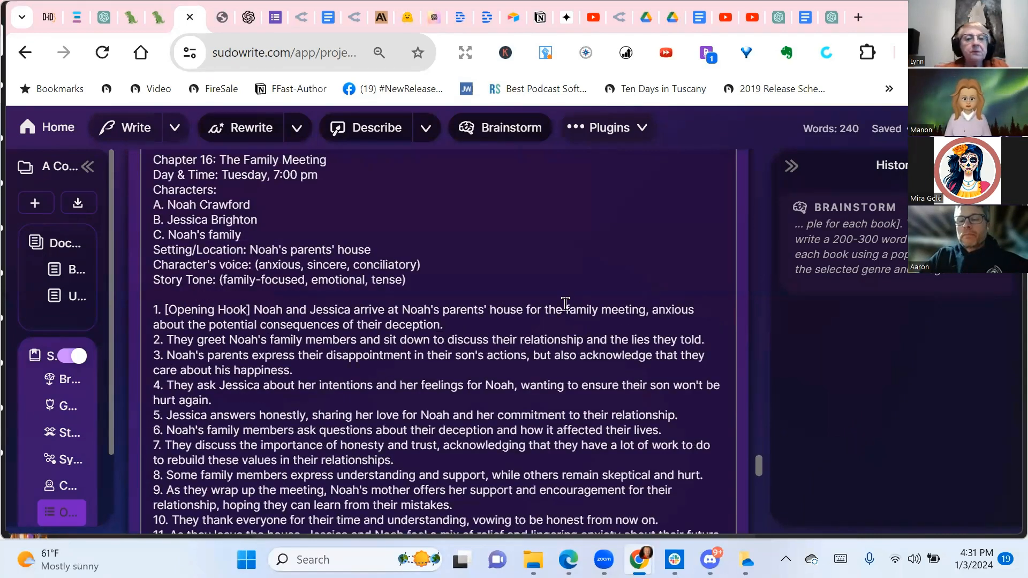
scroll(565, 304, down, 8)
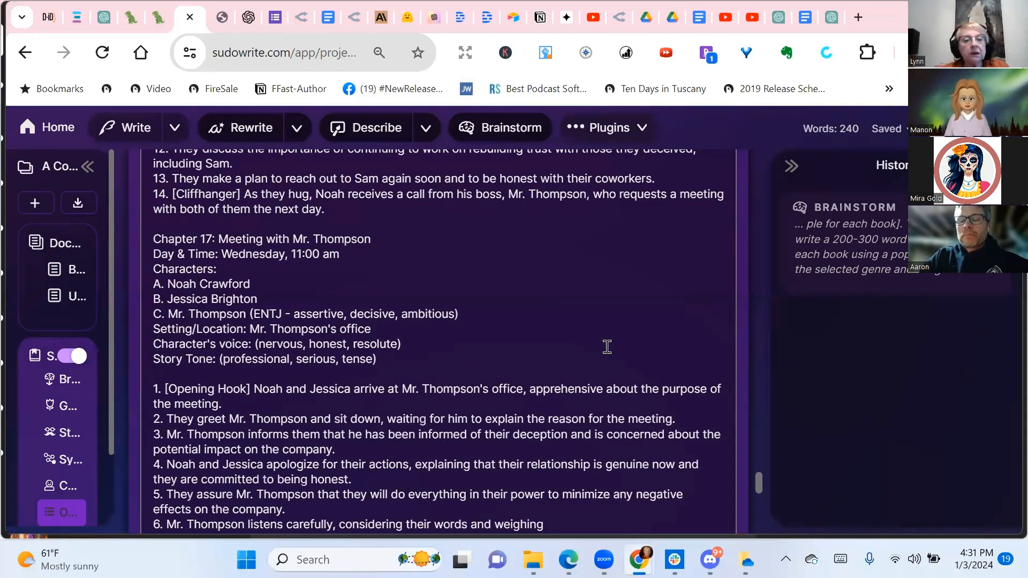
scroll(607, 347, down, 3)
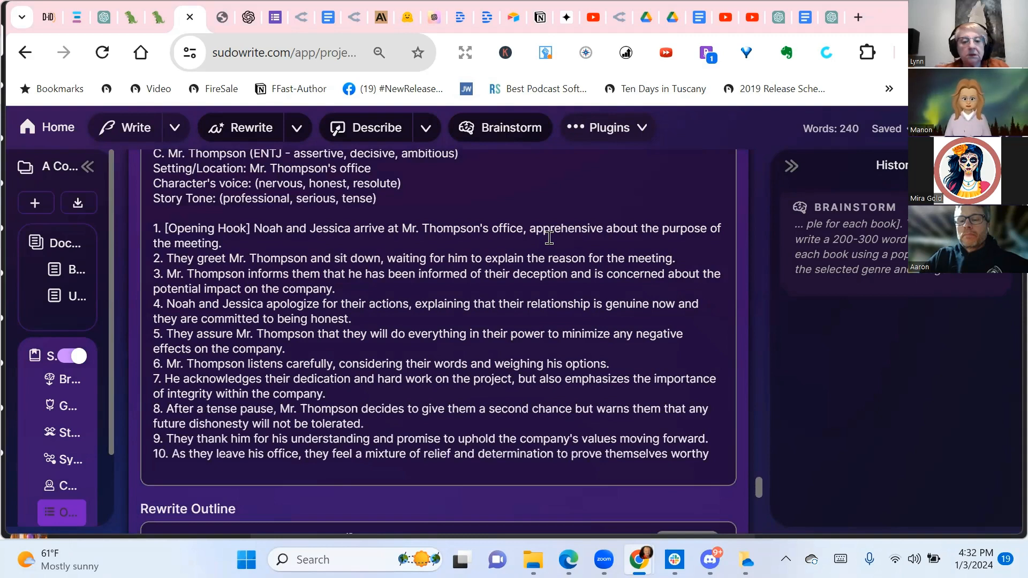
scroll(549, 237, down, 3)
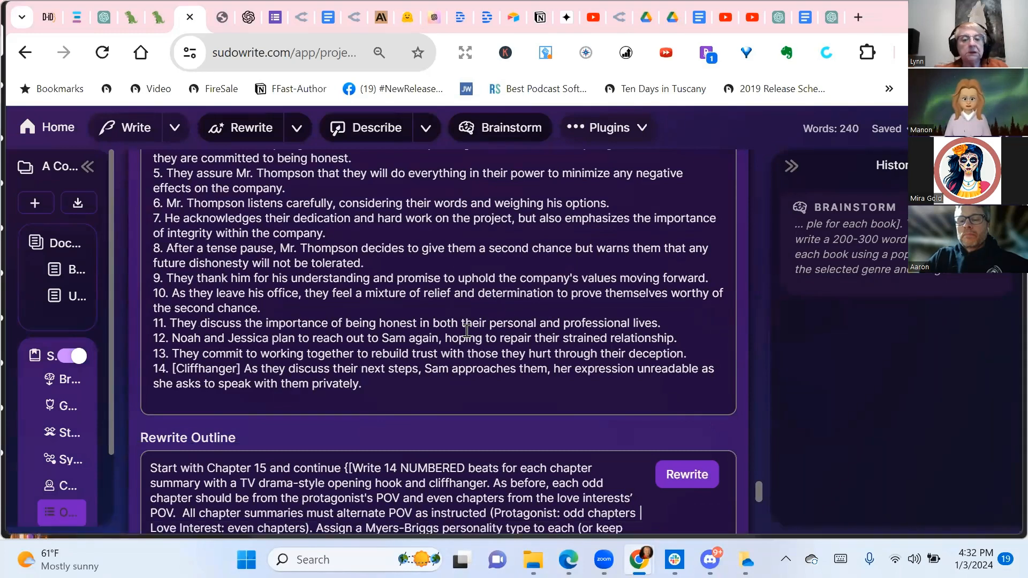
Step: Review the summaries of Chapters 15 to 17 in the outline and the rewrite instructions below them
scroll(467, 331, up, 5)
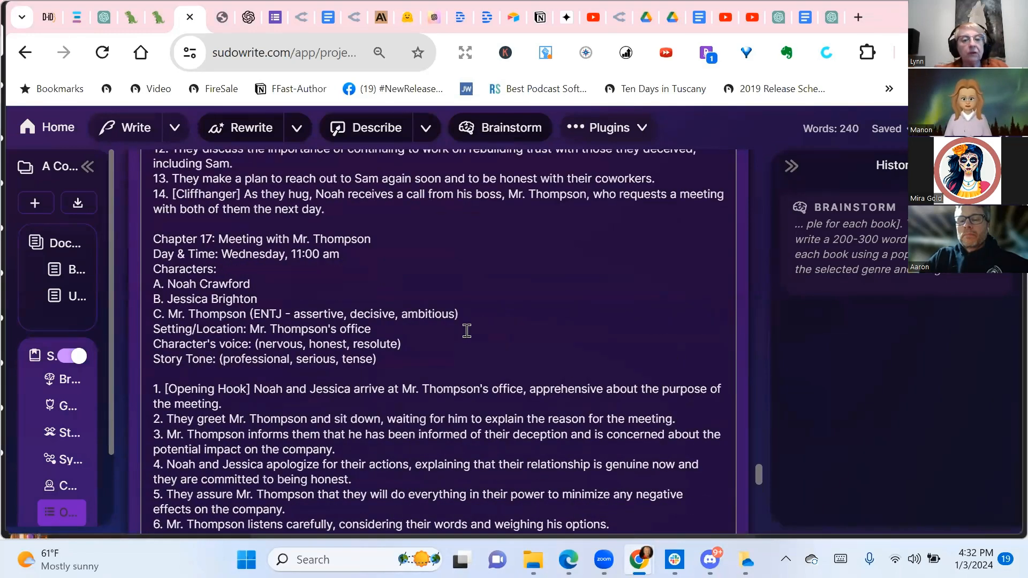
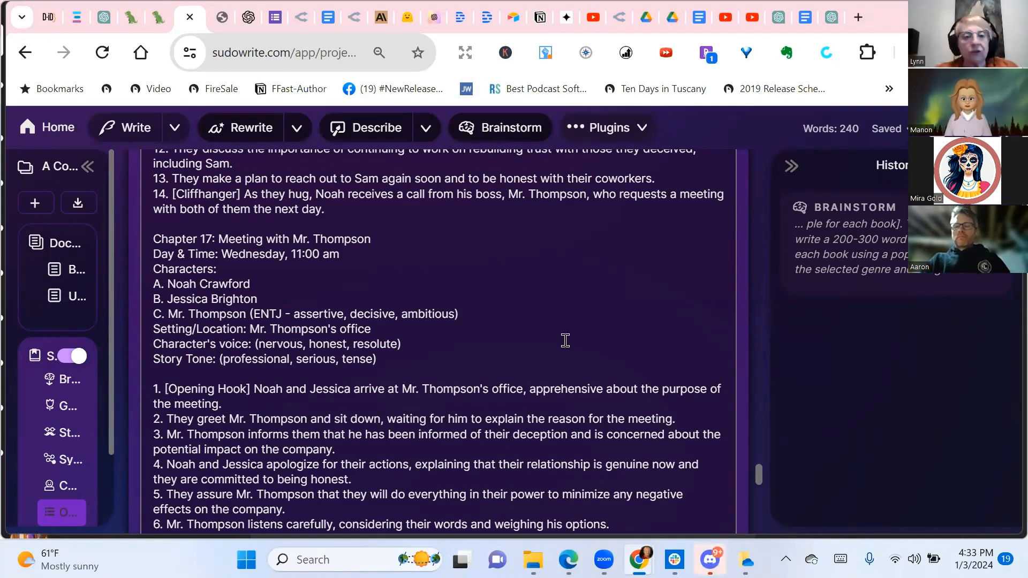
scroll(565, 343, up, 6)
scroll(565, 343, up, 8)
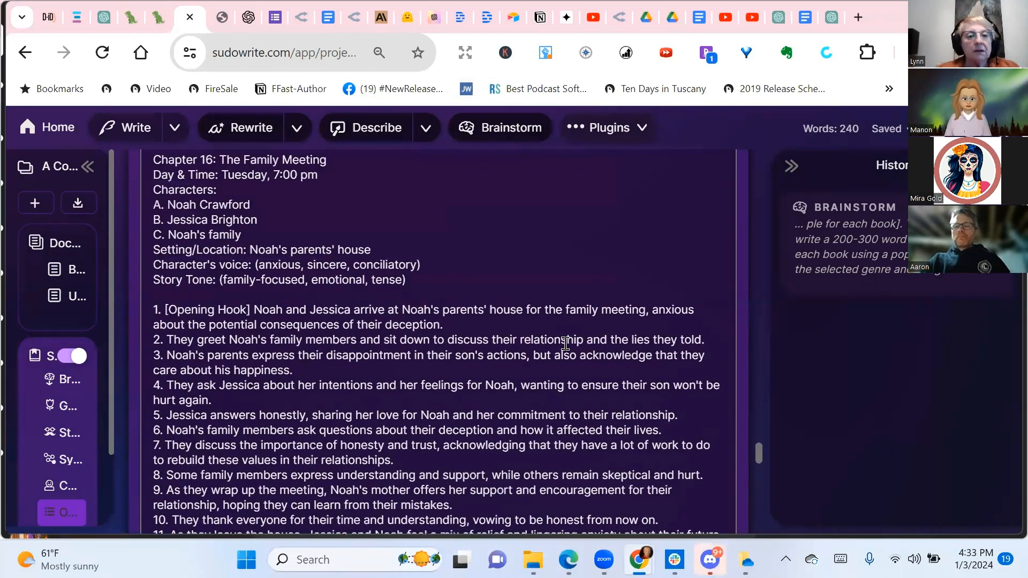
scroll(565, 343, up, 5)
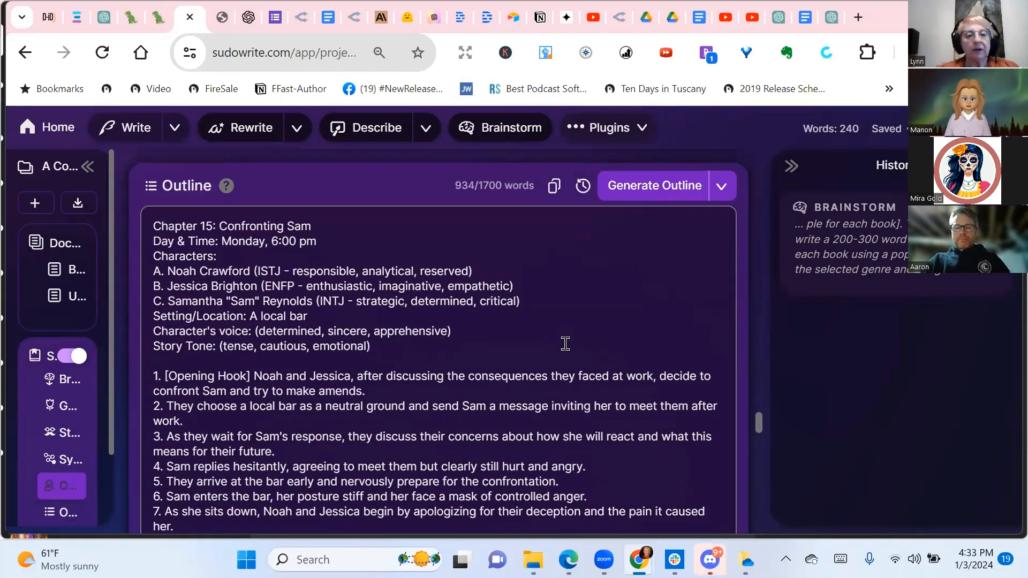
scroll(565, 343, down, 12)
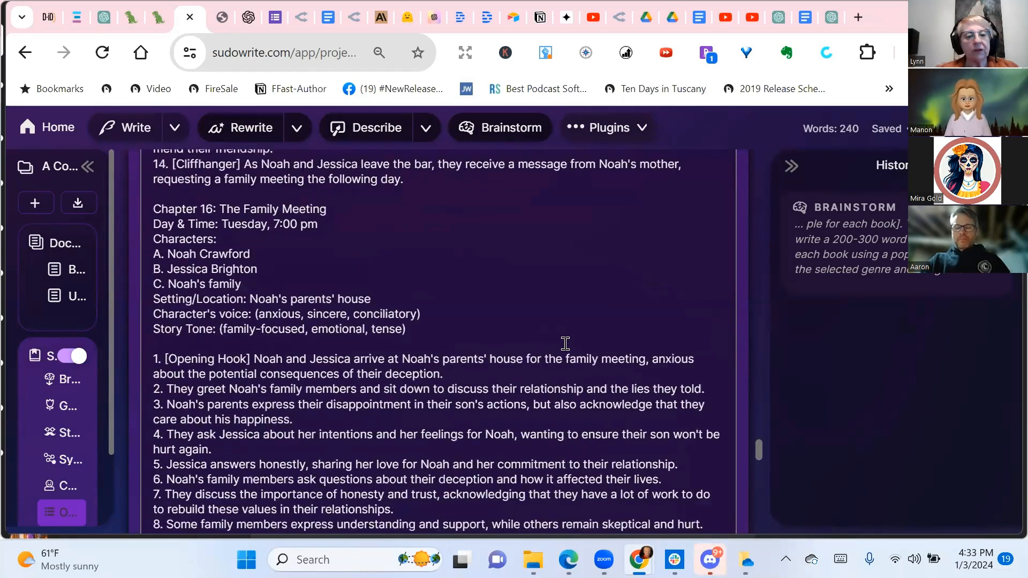
scroll(565, 343, down, 13)
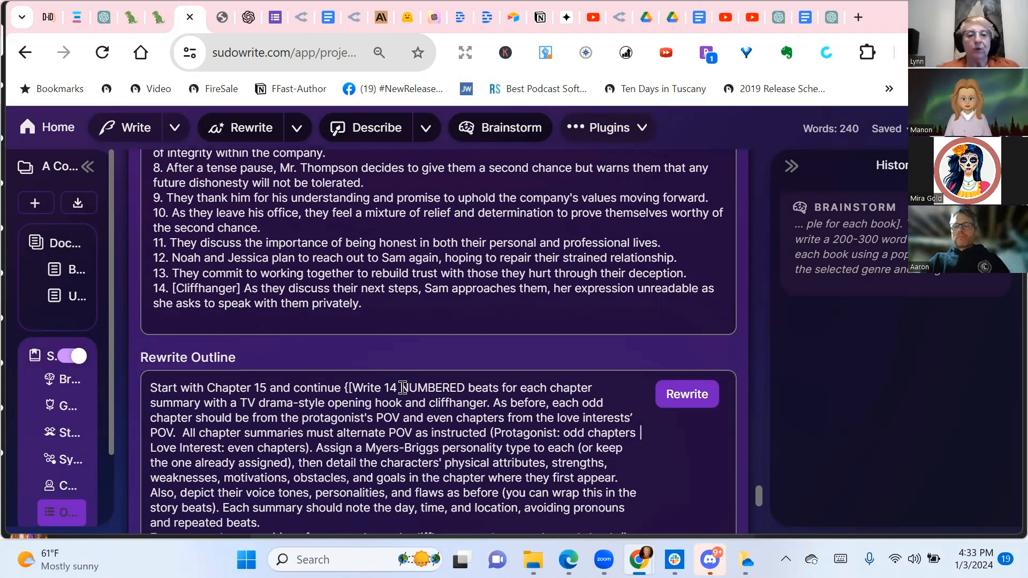
scroll(439, 338, up, 15)
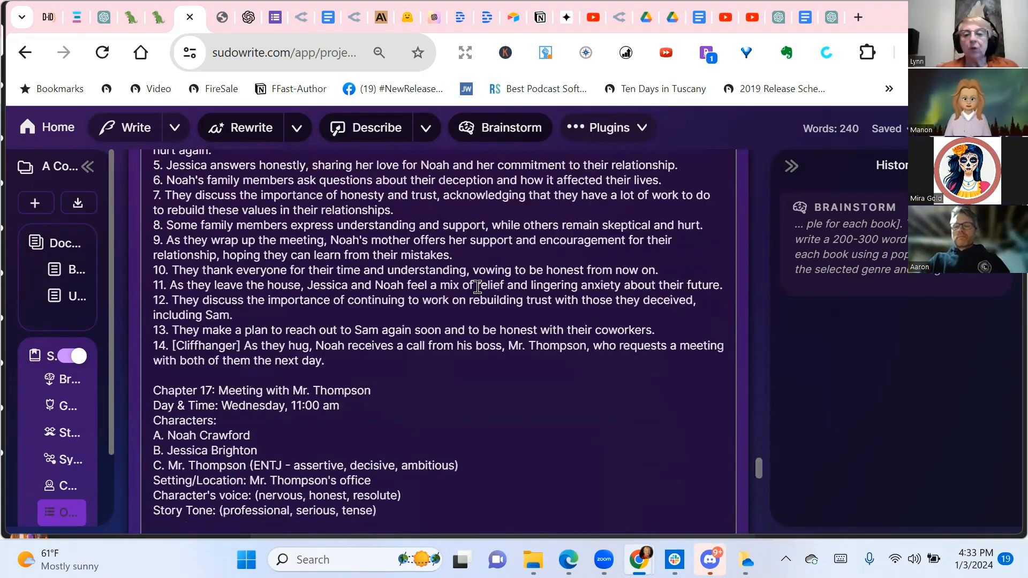
scroll(478, 287, down, 12)
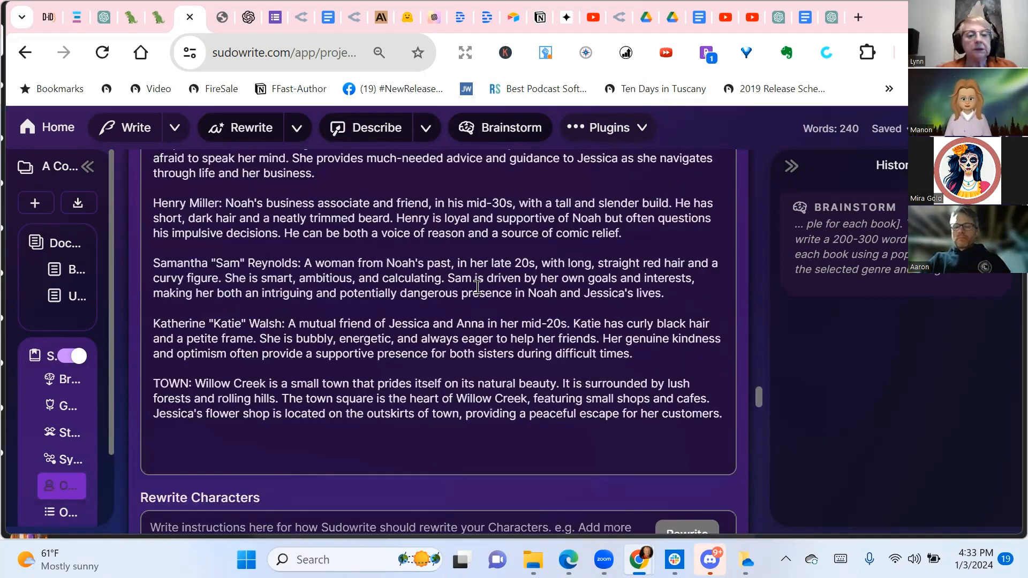
scroll(479, 293, down, 3)
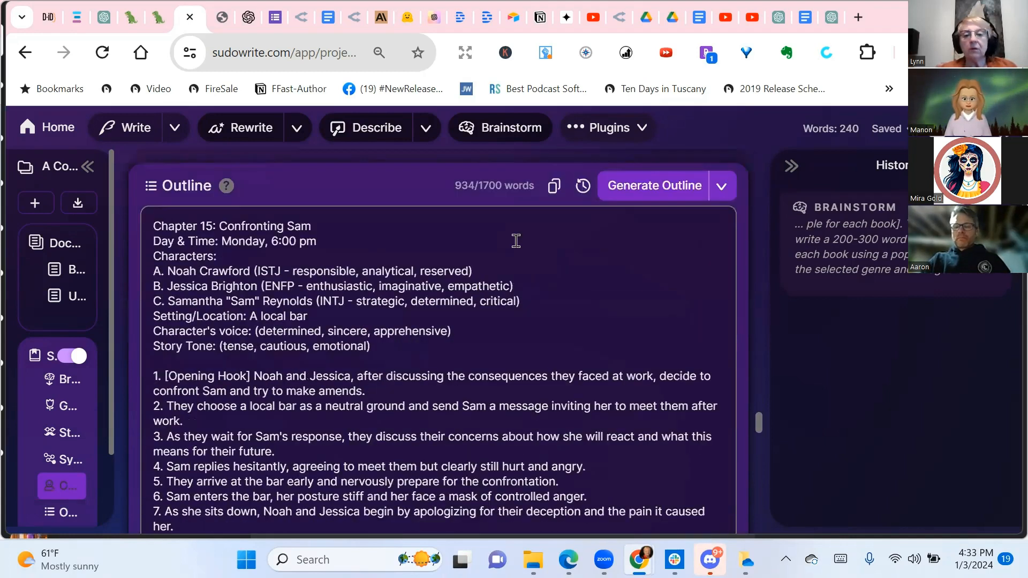
Step: Restore the January 3, 2024 4:17 PM version of the outline, starting with Act 1 - Introduction, from its history
click(582, 188)
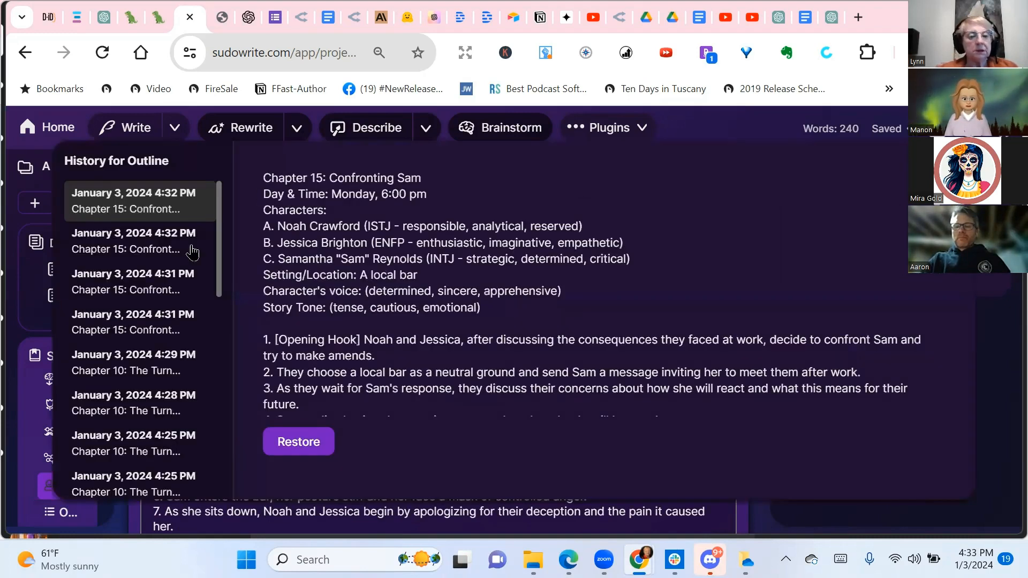
scroll(160, 259, down, 5)
scroll(159, 259, down, 5)
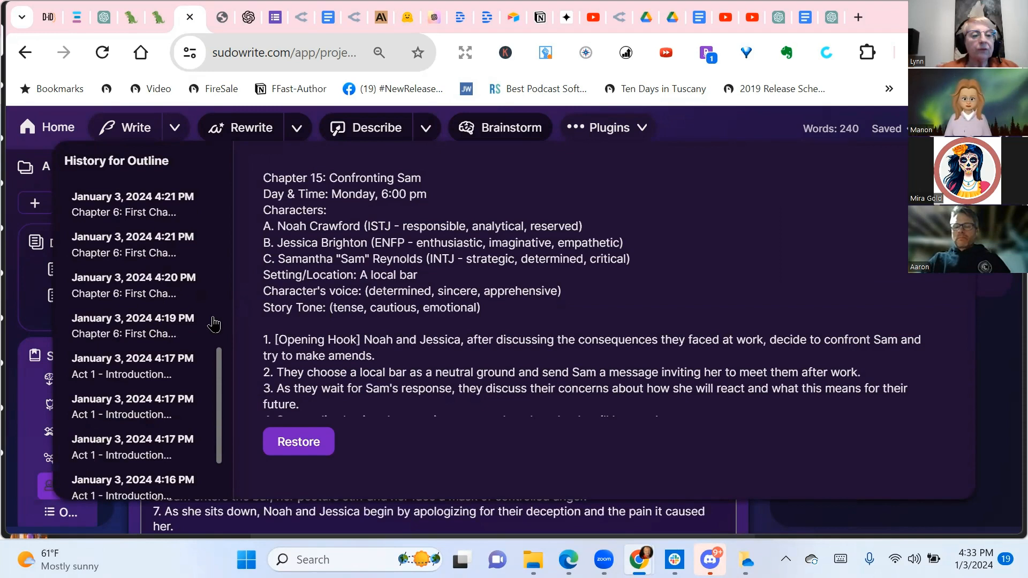
click(136, 369)
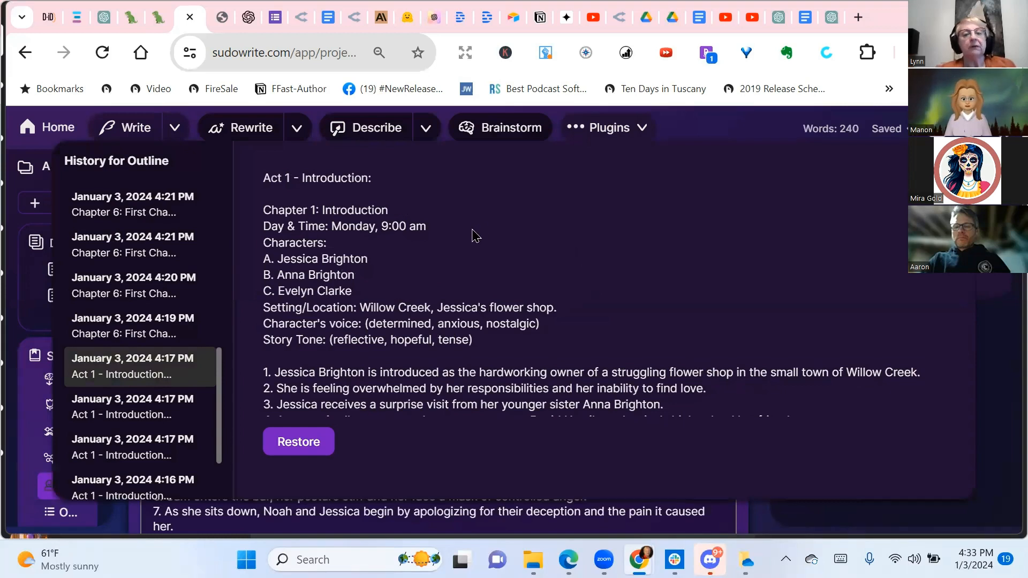
scroll(638, 200, down, 7)
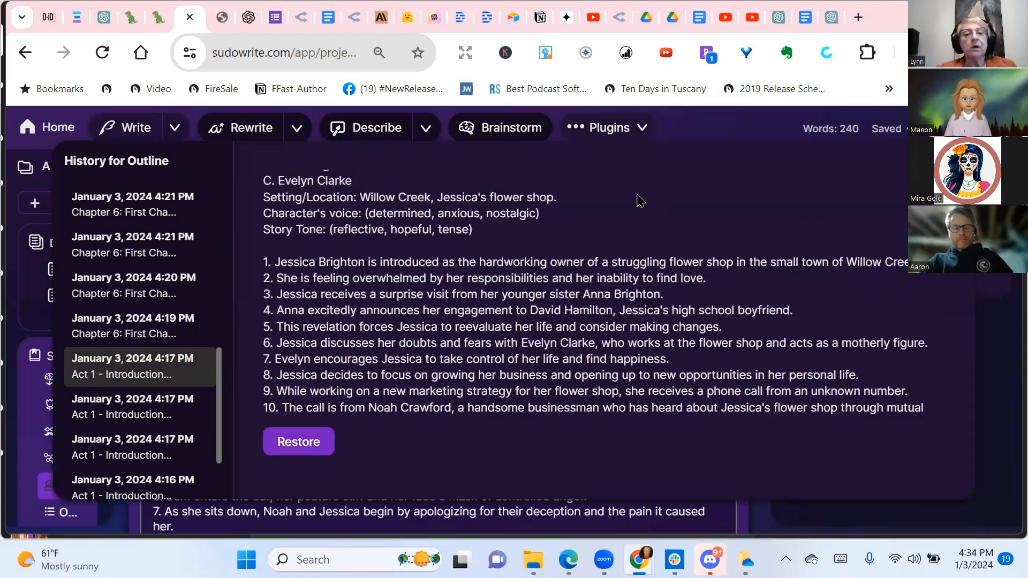
scroll(637, 200, down, 12)
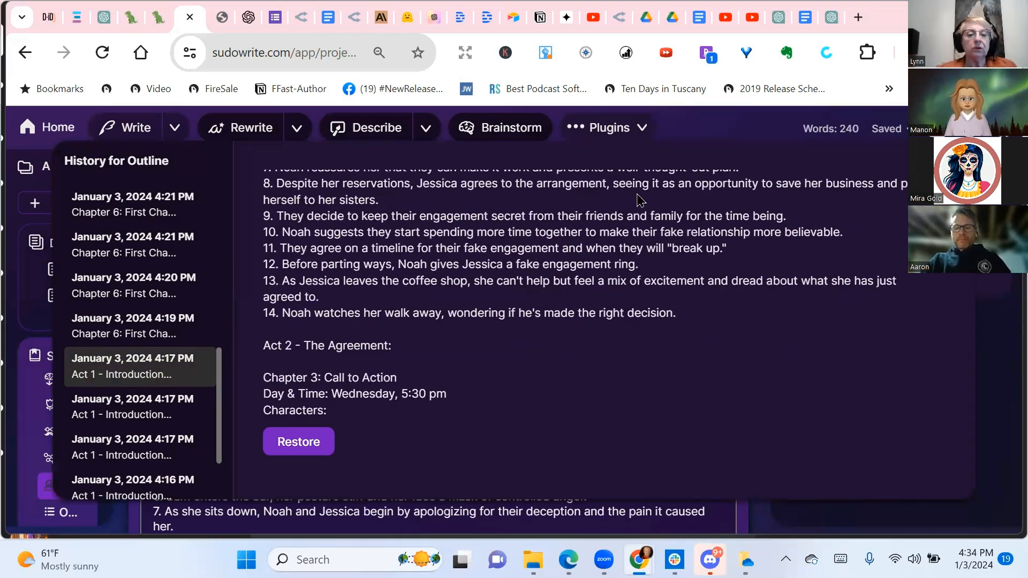
scroll(637, 200, down, 10)
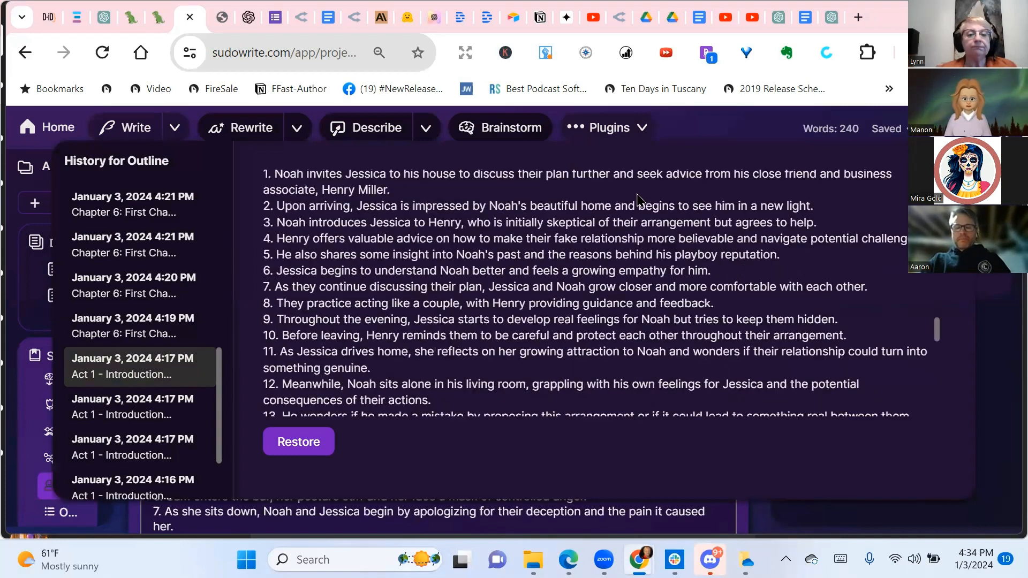
scroll(637, 193, down, 8)
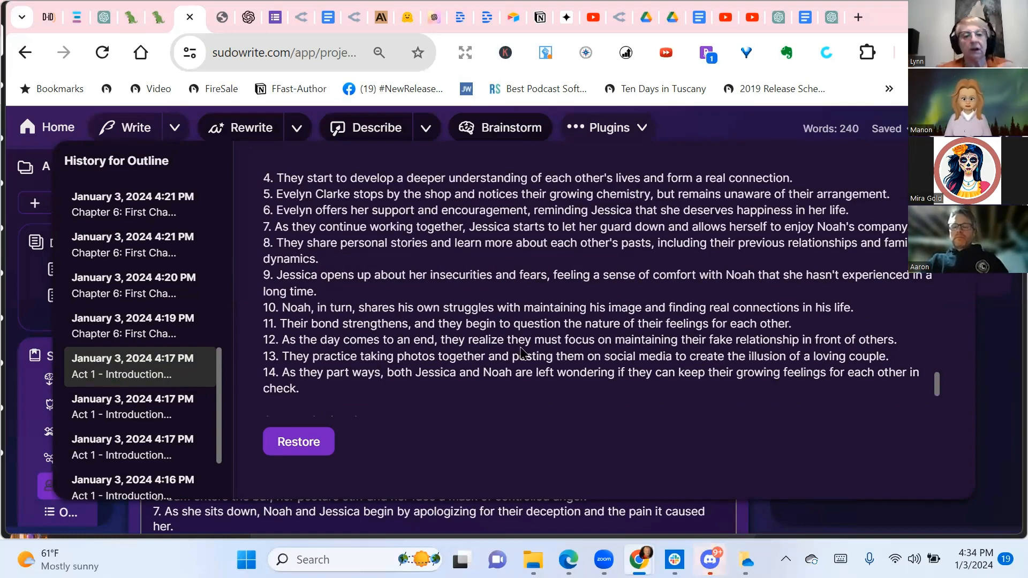
click(299, 442)
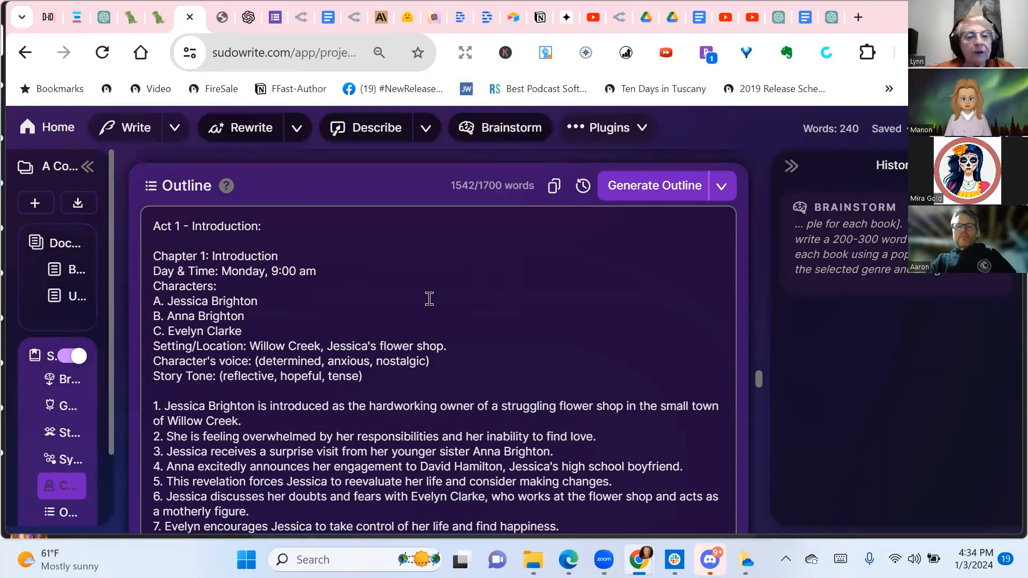
Step: Merge beat 2 of Chapter 1 into beat 1 by removing its number and the line break before it
scroll(493, 303, down, 3)
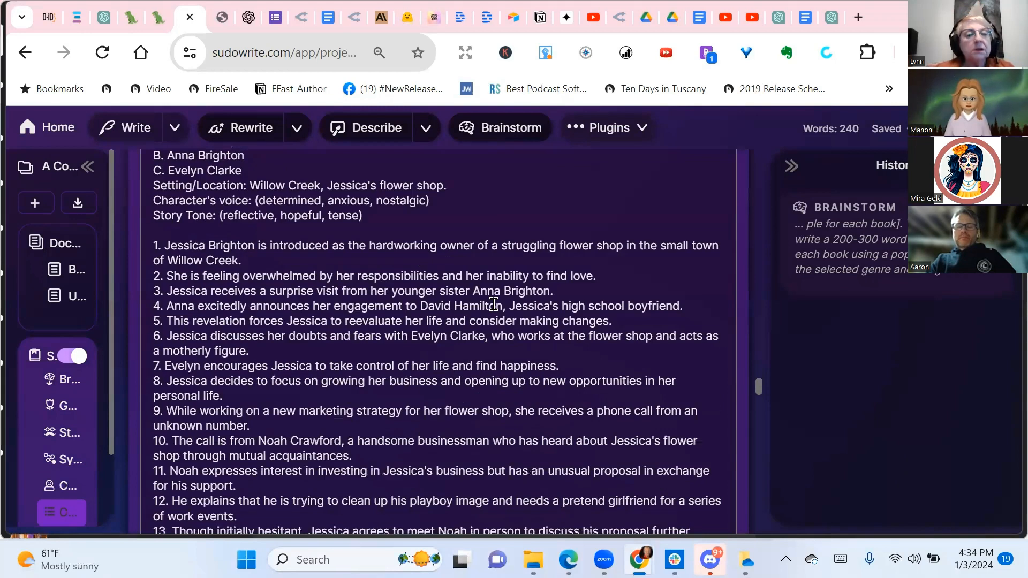
scroll(493, 236, up, 3)
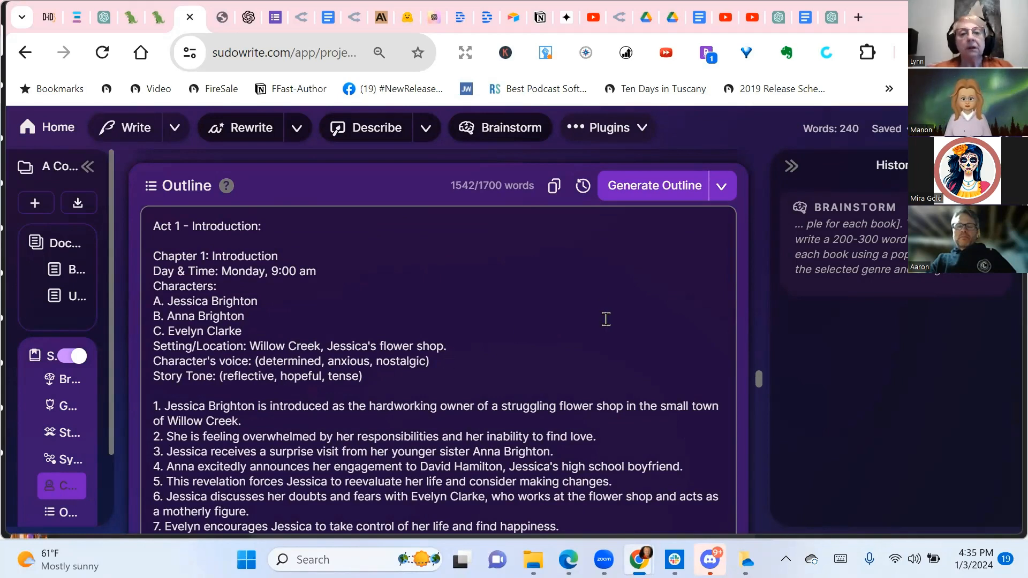
scroll(605, 319, down, 3)
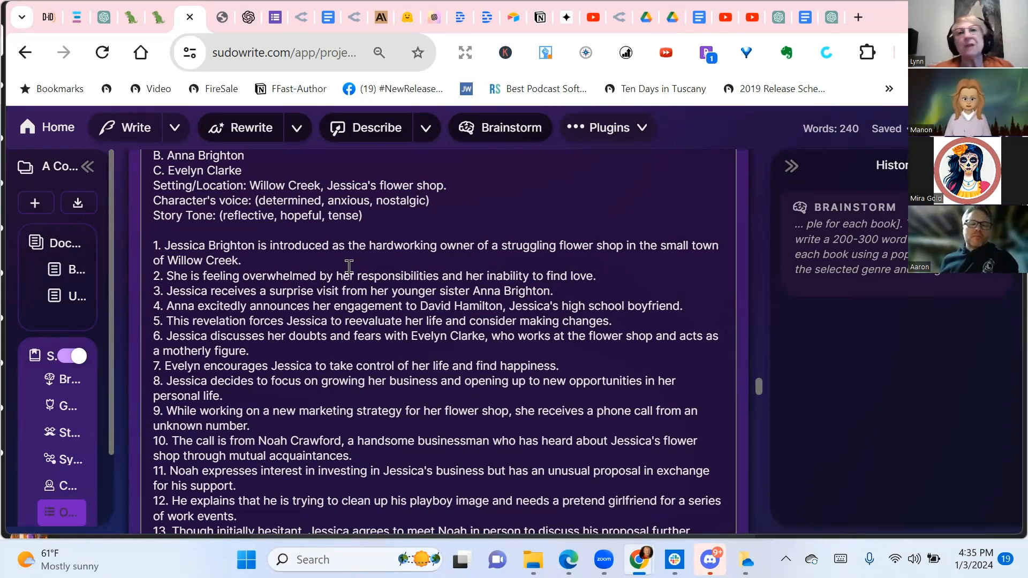
click(162, 277)
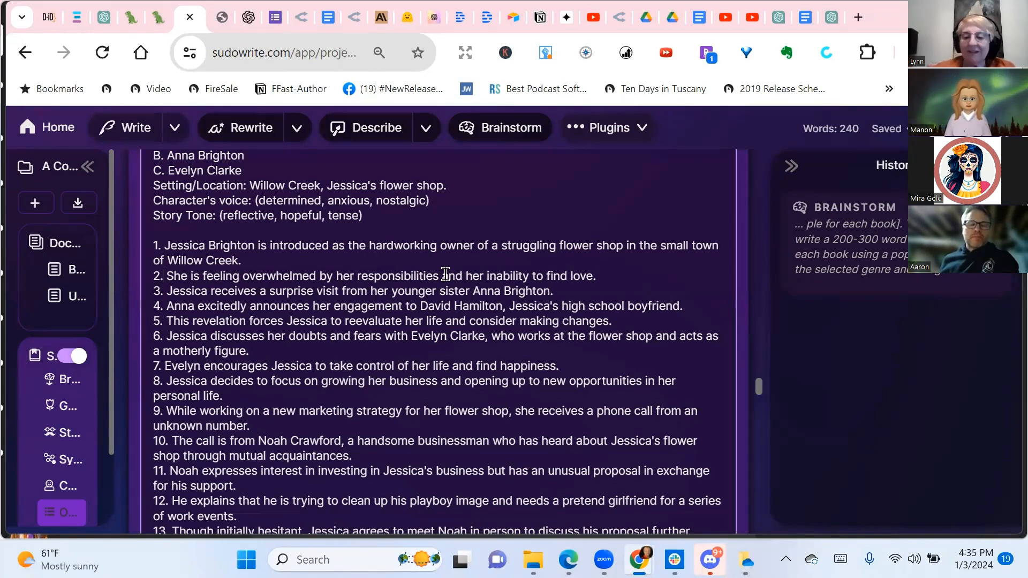
key(BackSpace)
key(BackSpace)
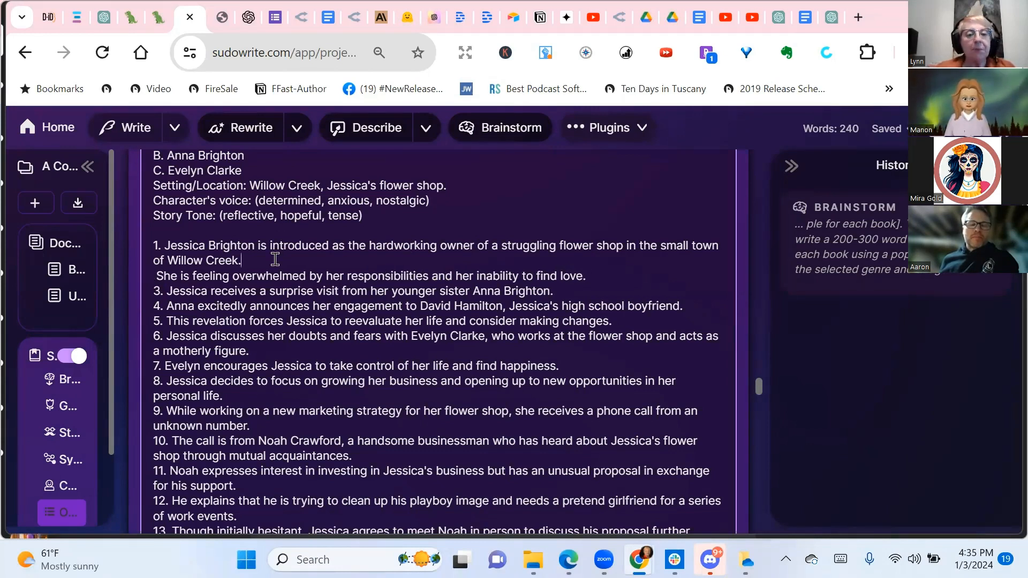
key(BackSpace)
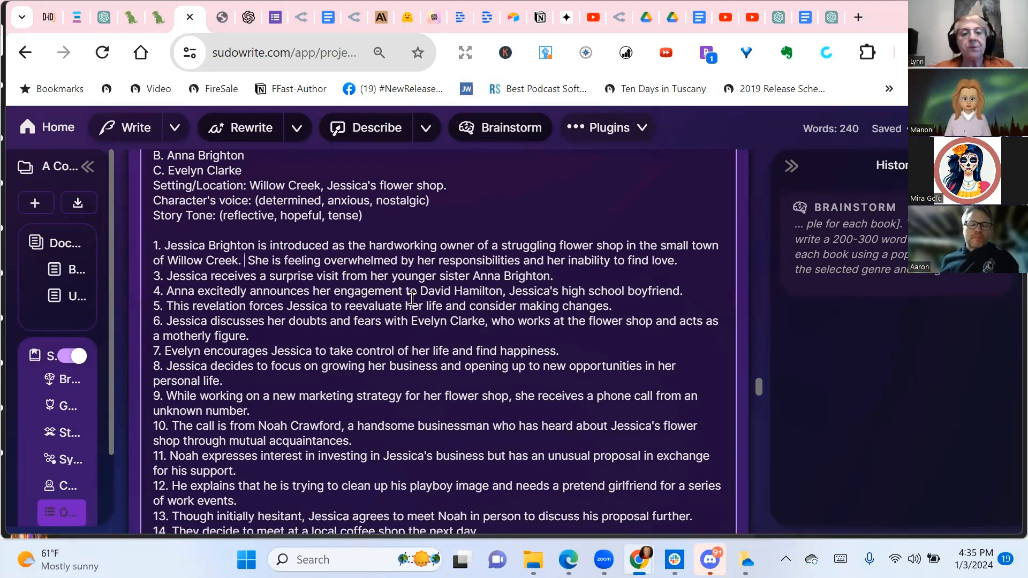
click(250, 258)
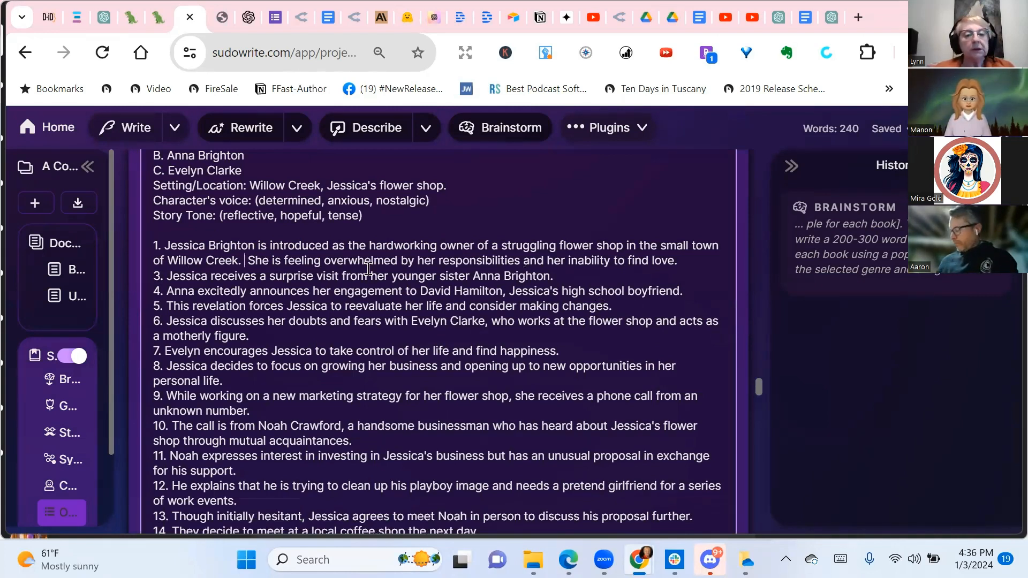
Step: Copy the Chapter 1 outline text from the Day & Time line through the end of beat 14
scroll(368, 269, down, 1)
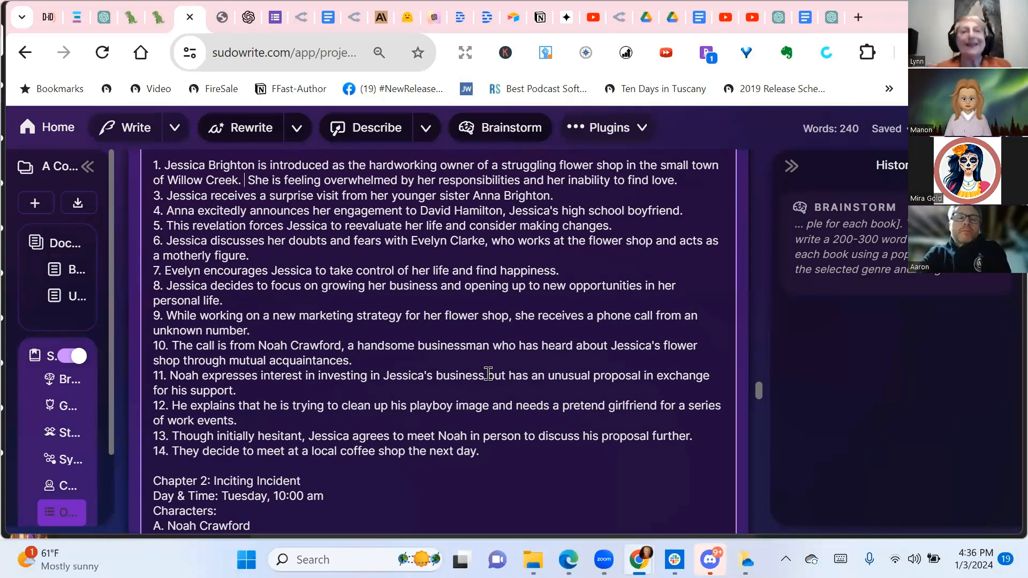
click(481, 451)
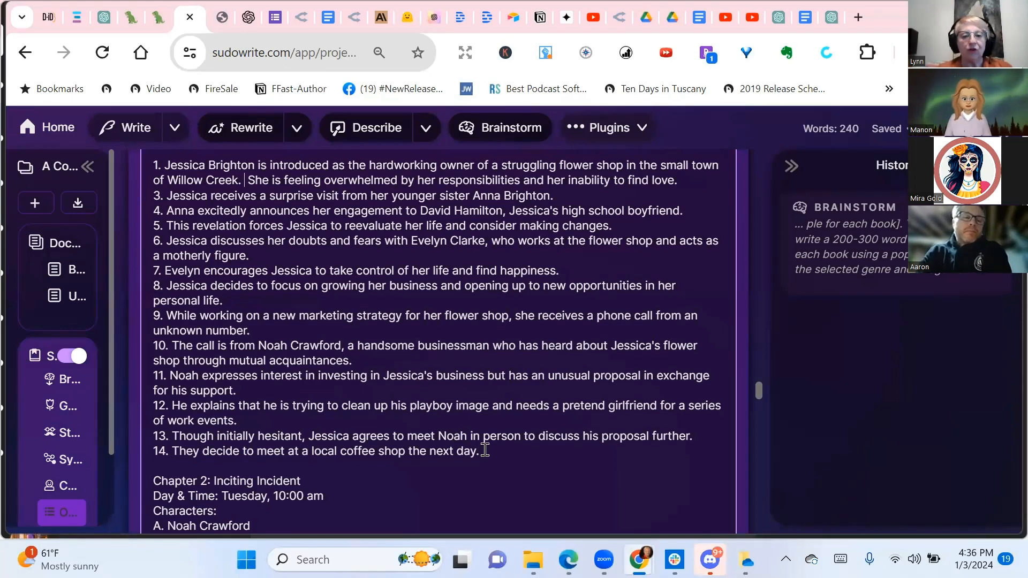
drag(480, 451, 148, 193)
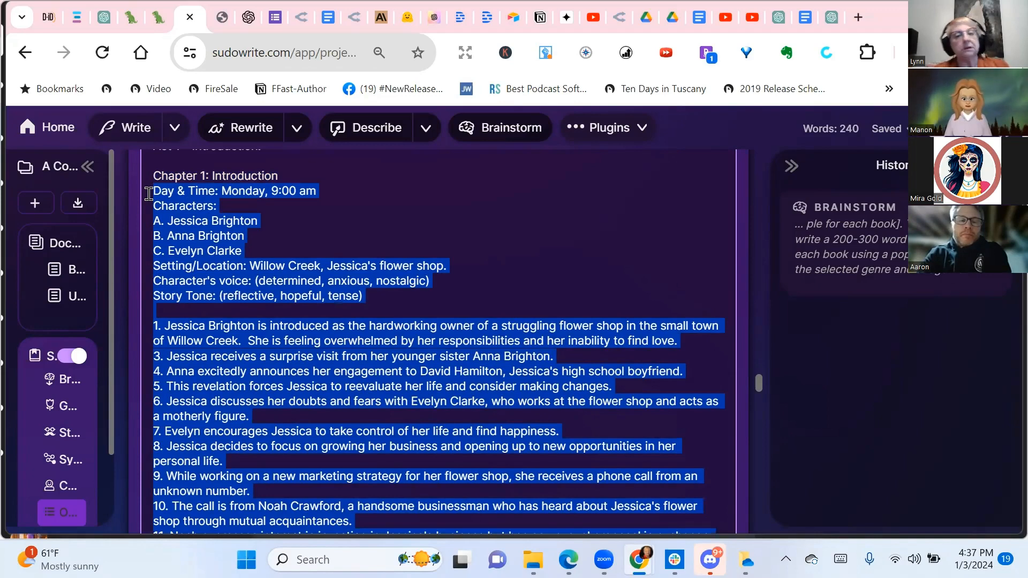
Step: Create the chapter draft for Chapter 1 from the outline
scroll(453, 306, down, 15)
scroll(453, 306, down, 20)
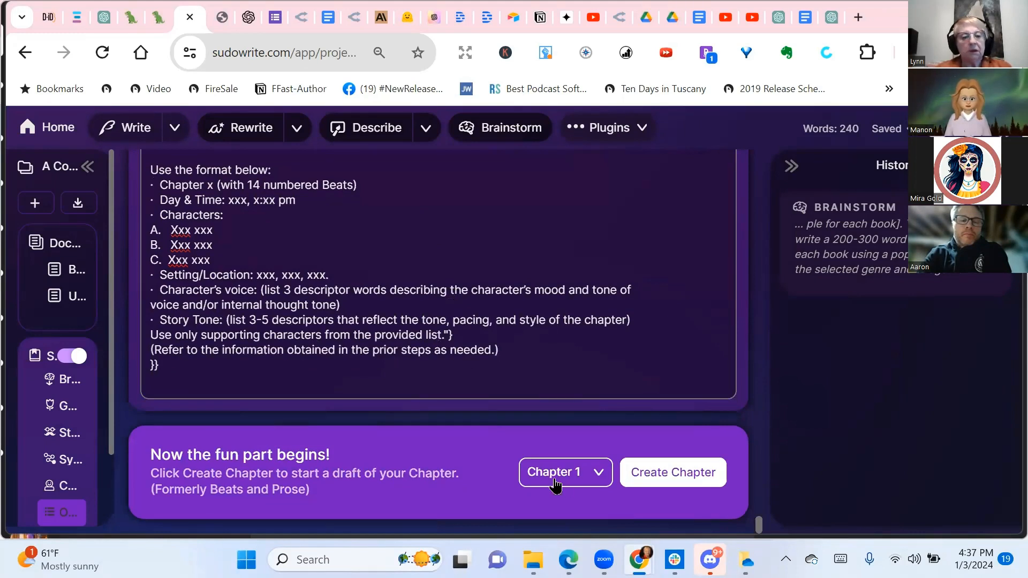
click(687, 476)
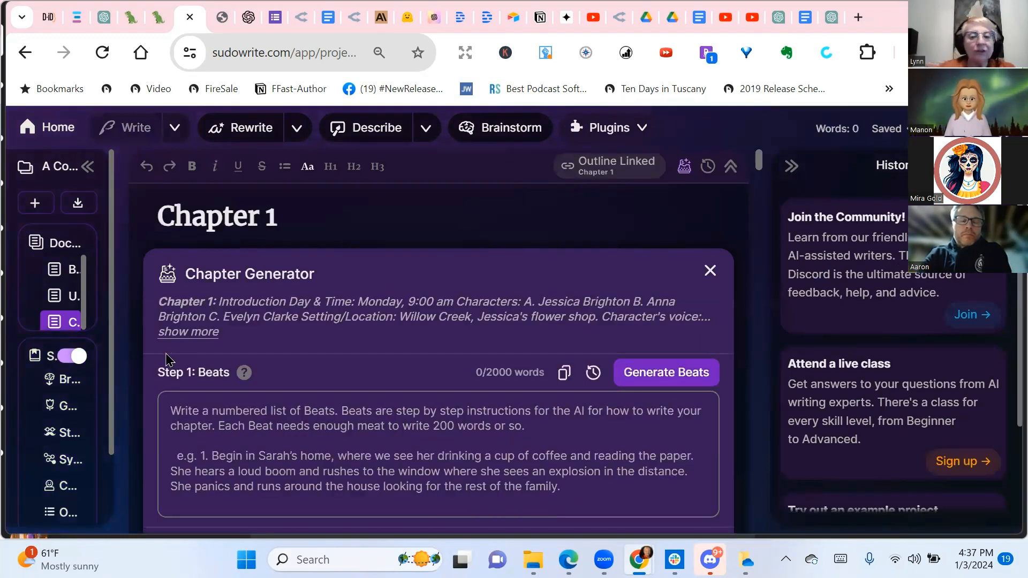
Step: Paste the copied Chapter 1 details and numbered beats from the clipboard history into the Step 1: Beats box
click(172, 412)
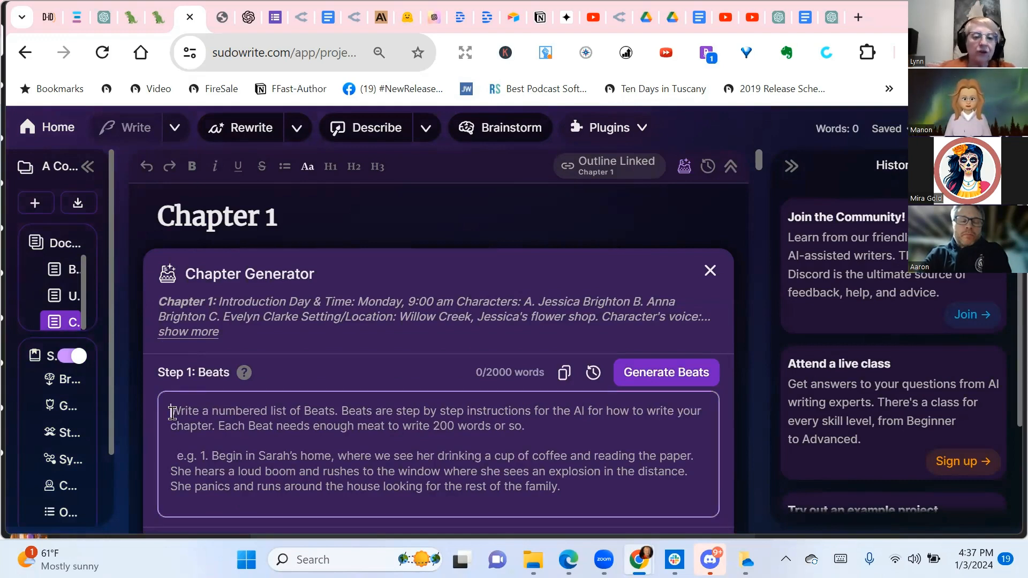
key(super+v)
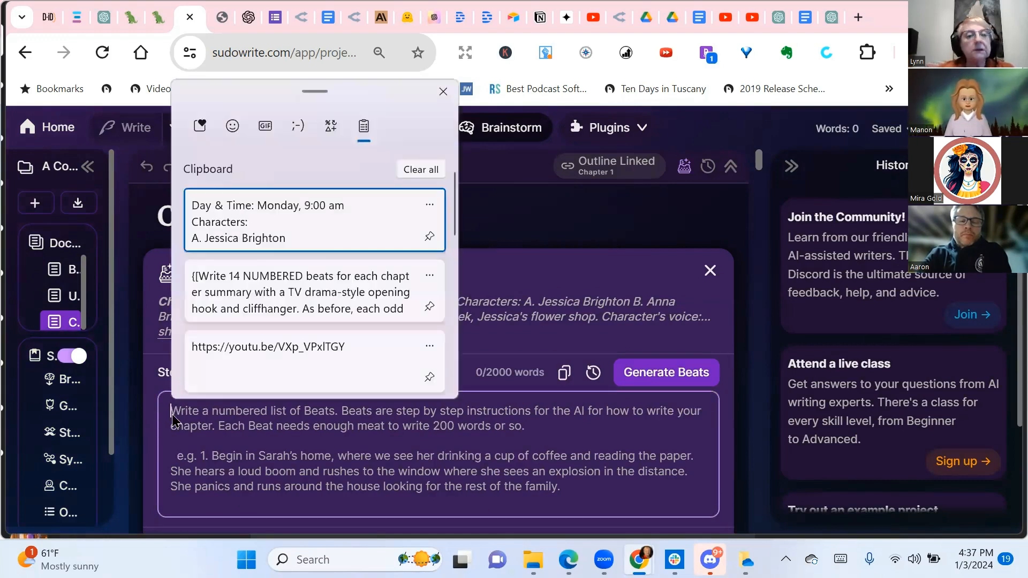
click(337, 222)
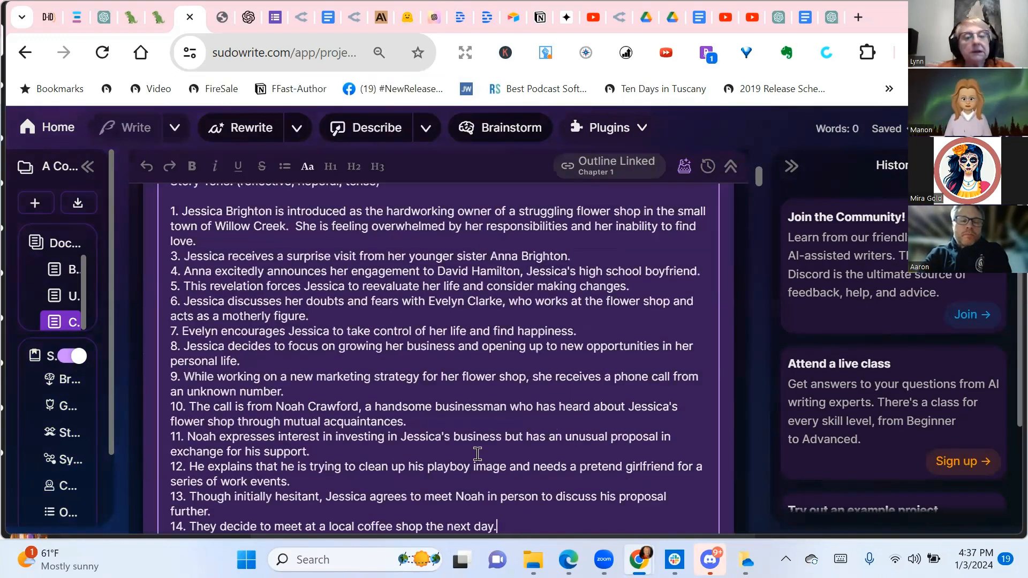
scroll(477, 454, up, 3)
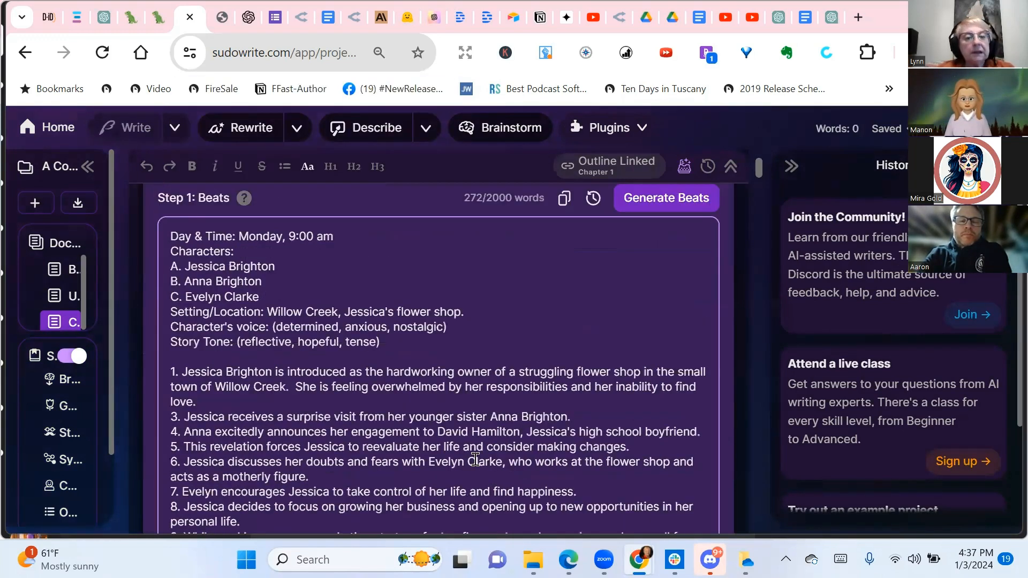
Step: Open a square bracket before the Day & Time line and add "3rd person limited POV from Jessica's perspective." below the Story Tone line
click(166, 231)
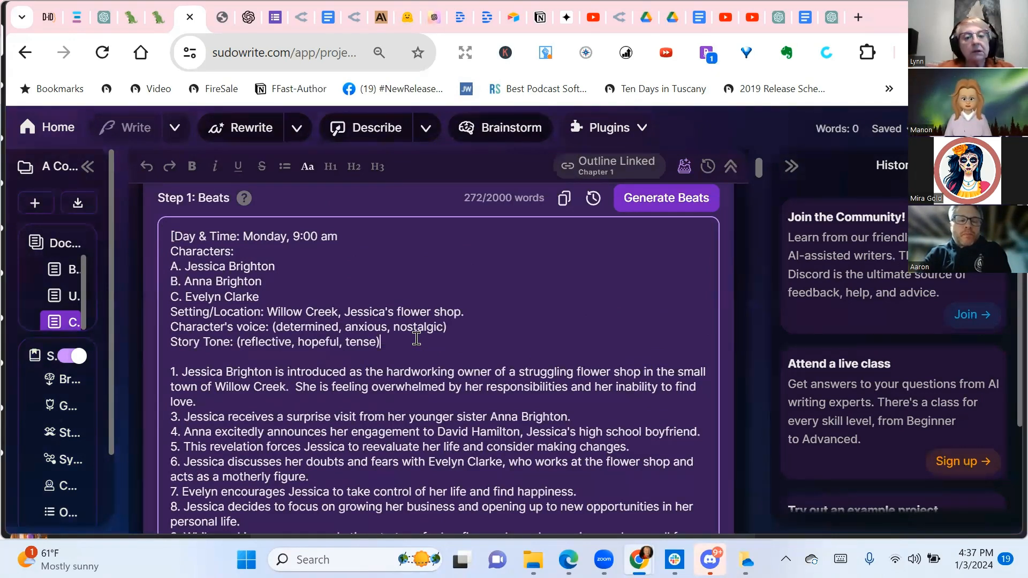
click(417, 338)
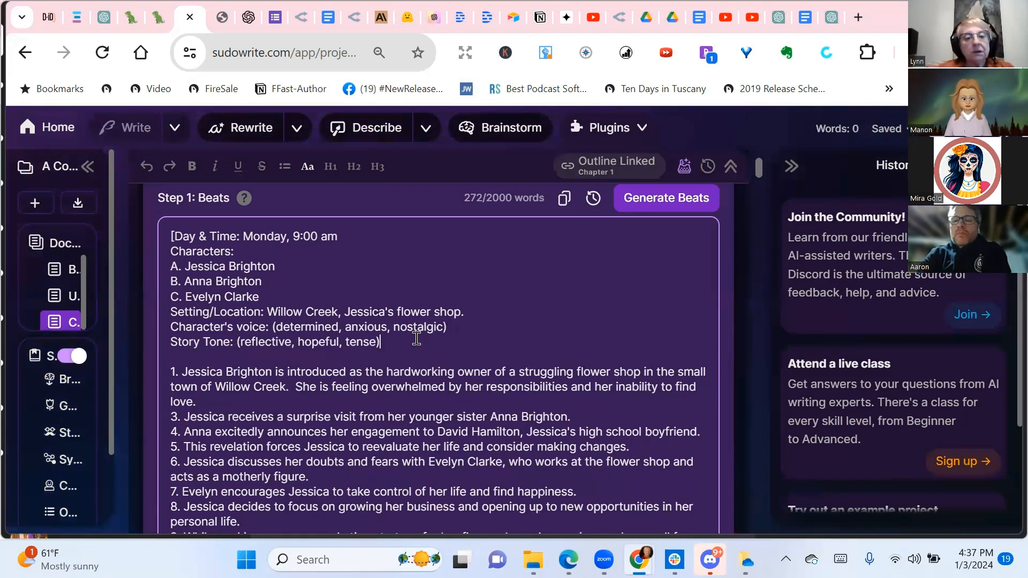
key(Return)
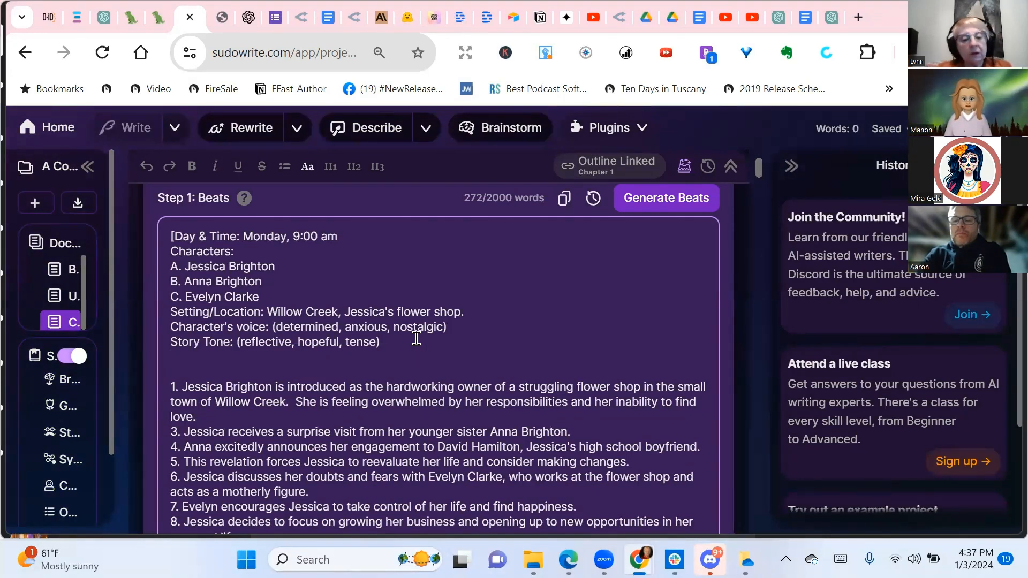
text(3rd)
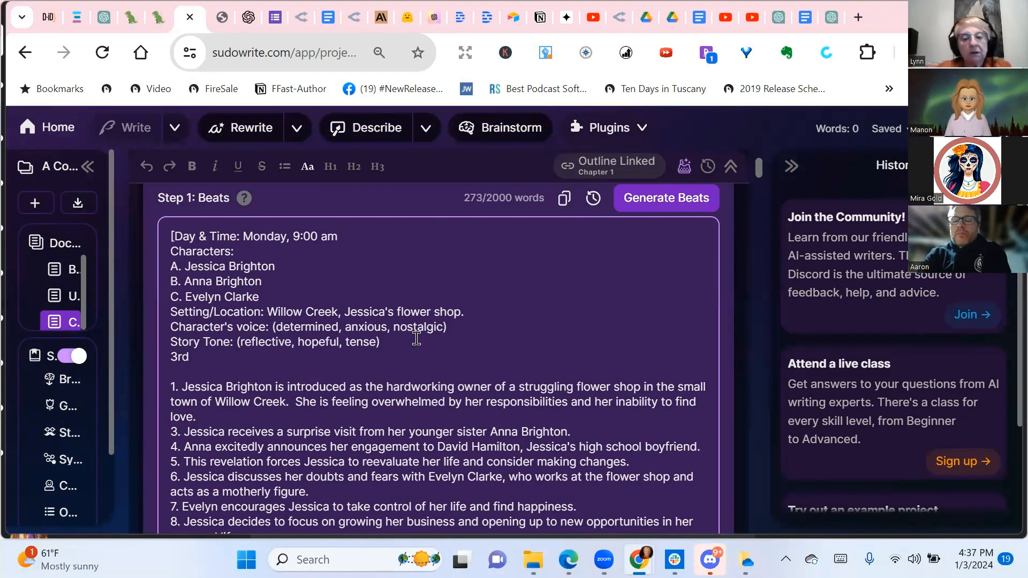
text( person)
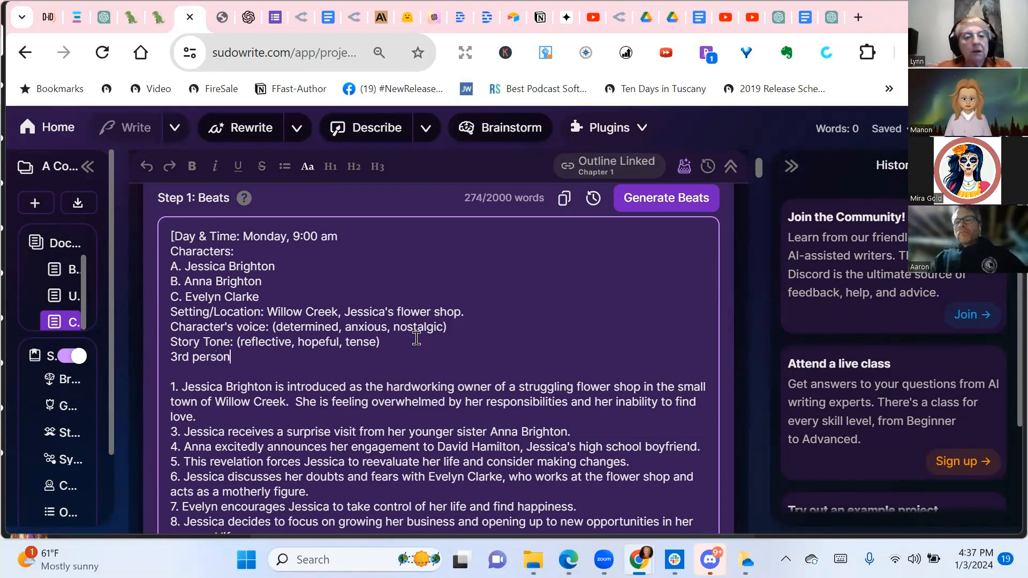
text( limited P)
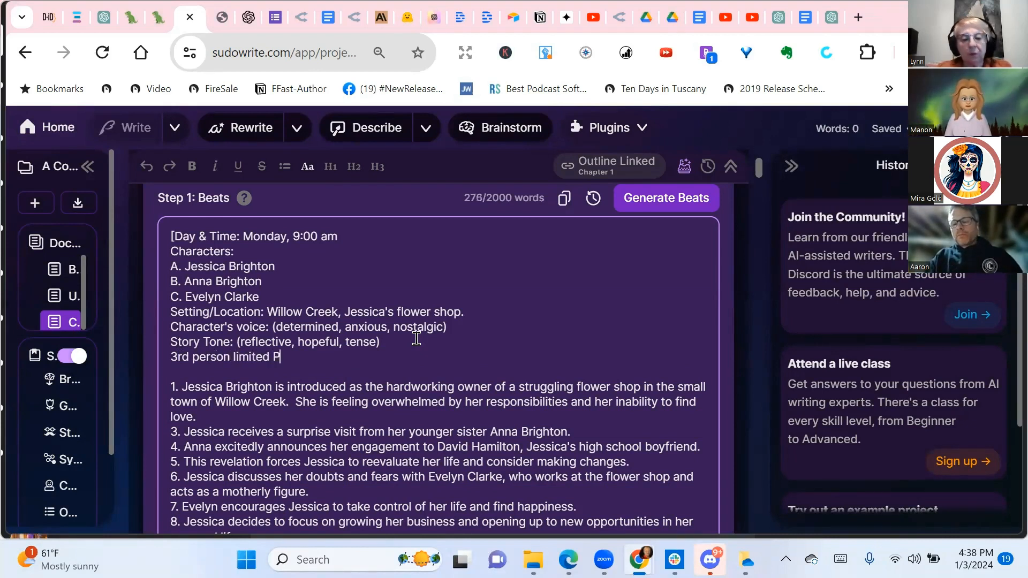
text(OV from Jessica's perspective)
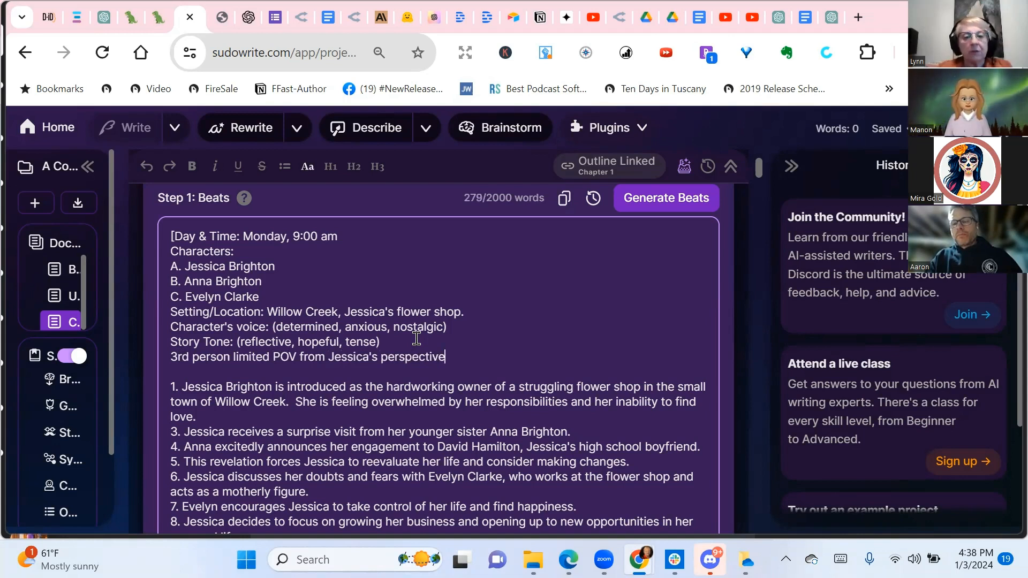
text(.)
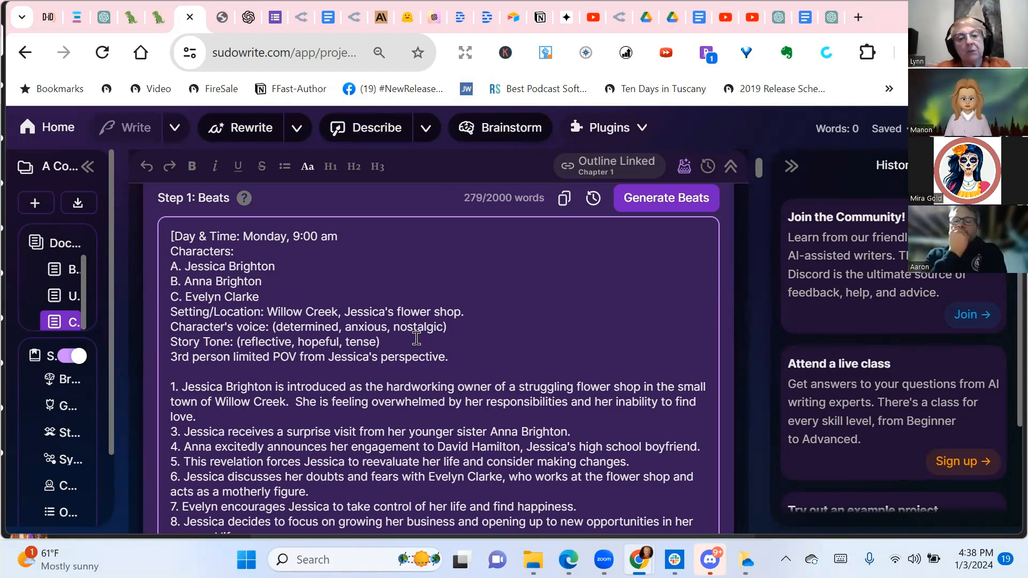
Step: Extend the POV line with "Avoid telling. Show using character actions" and close the square bracket after it
text( Avoid tell)
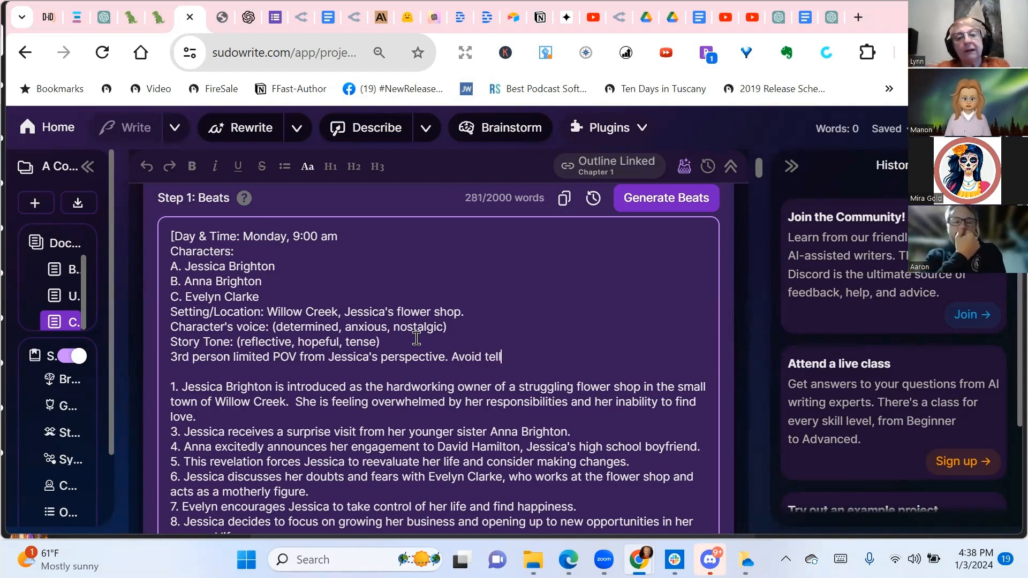
text(ing. )
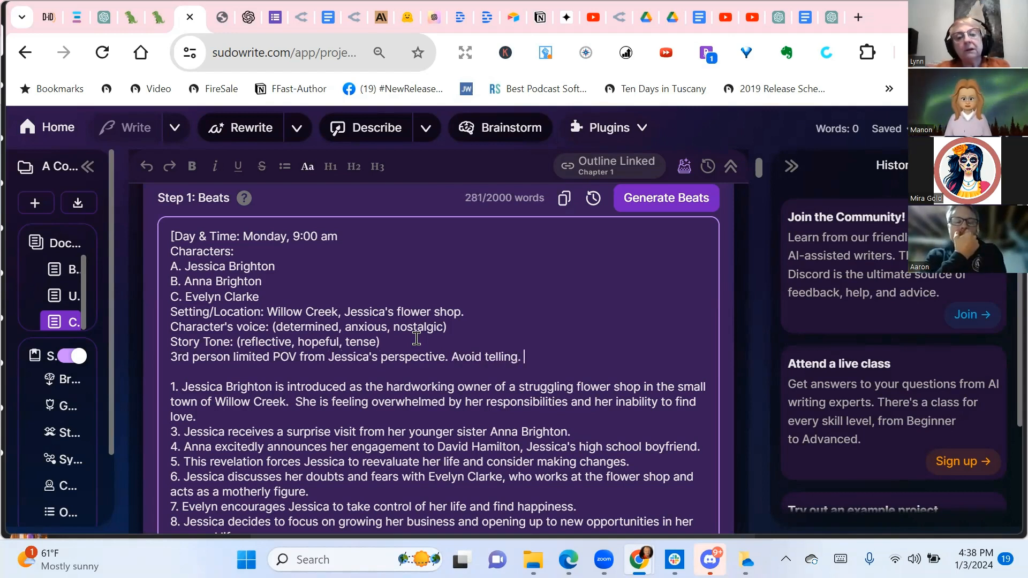
text(Show using )
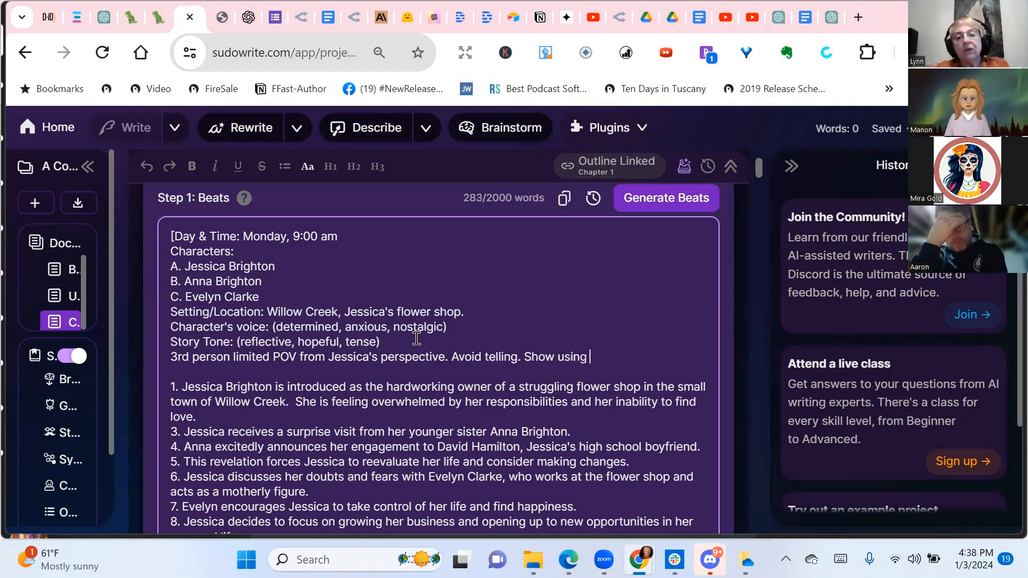
text(character a)
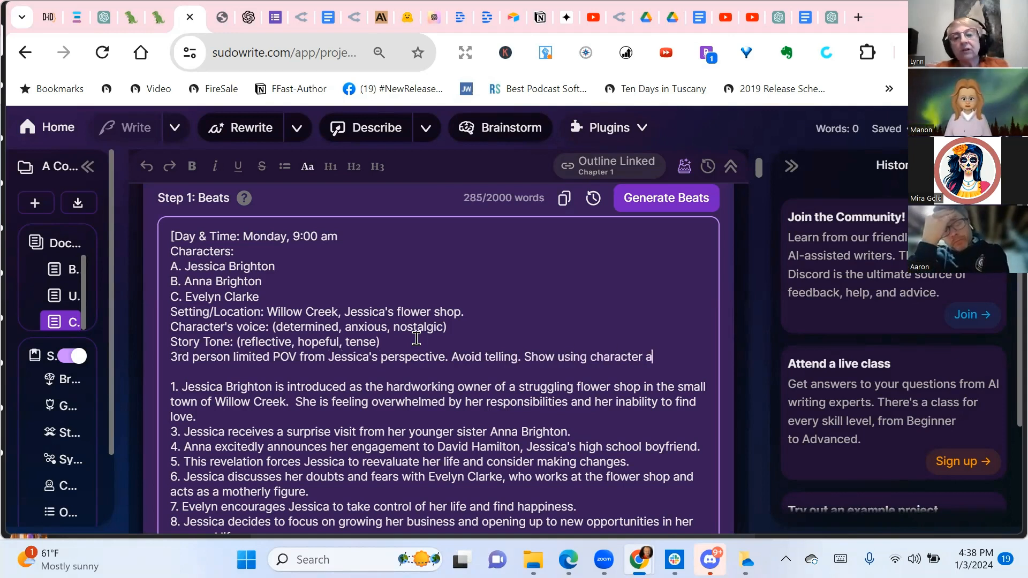
text(ctions)
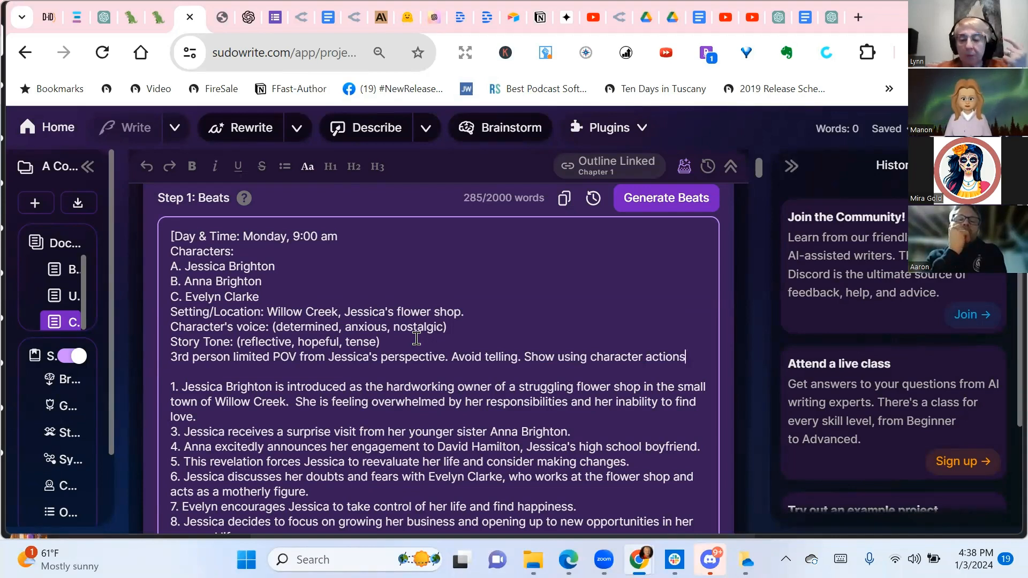
text(])
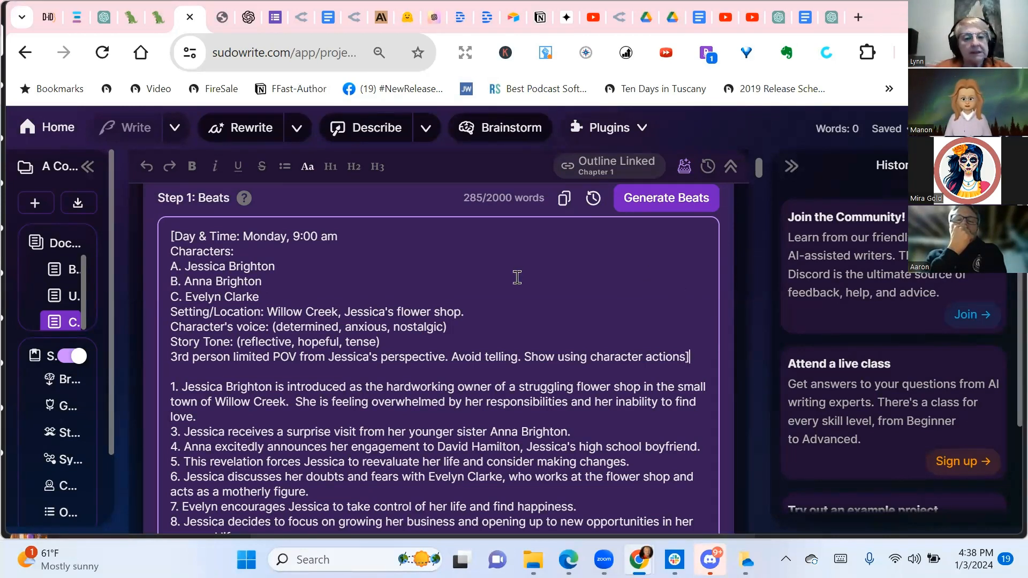
Step: Set the Chapter 1 prose generation mode to Best Prose
scroll(566, 261, down, 2)
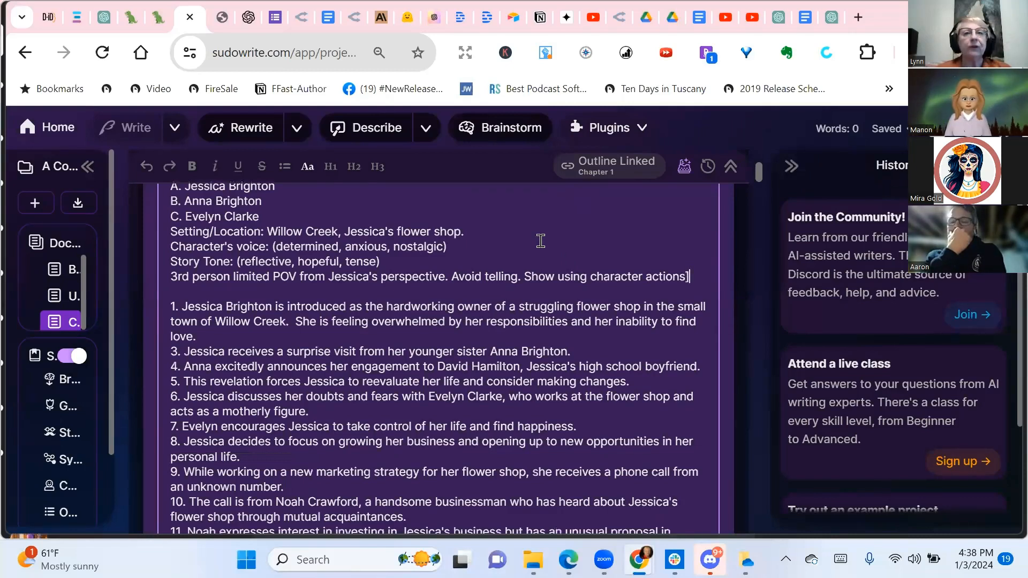
scroll(503, 267, down, 3)
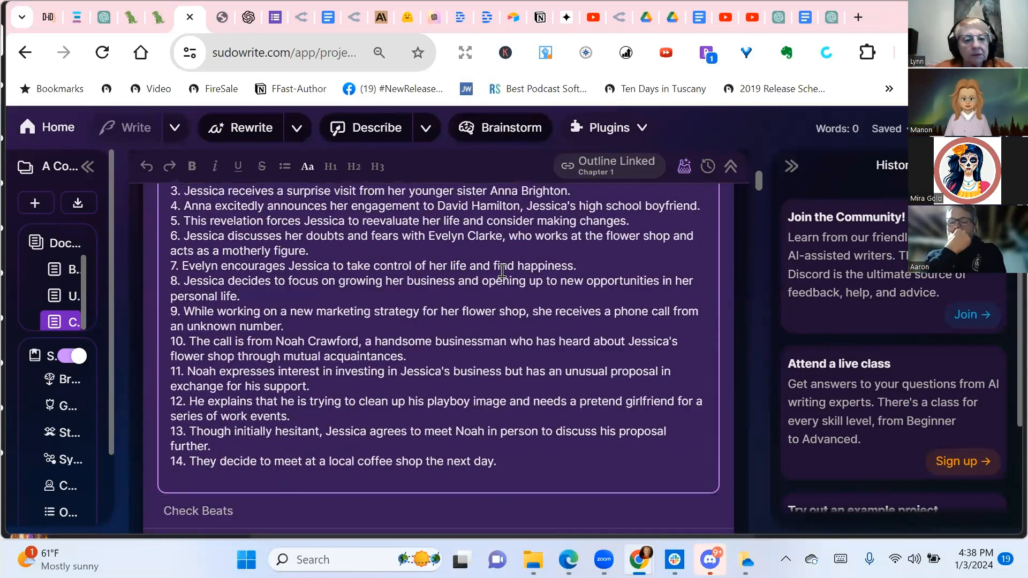
scroll(538, 328, up, 6)
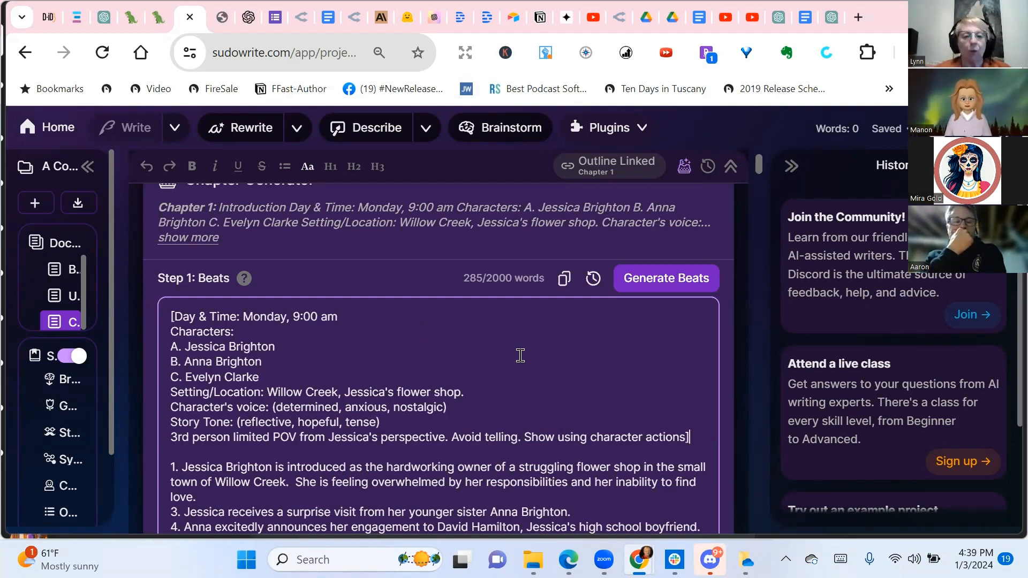
scroll(519, 356, down, 2)
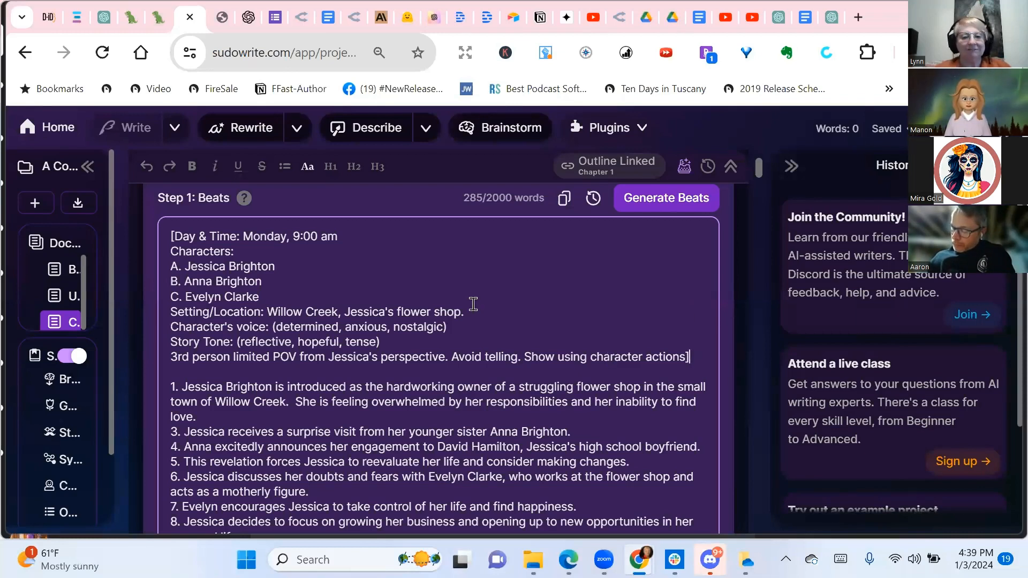
scroll(474, 304, down, 7)
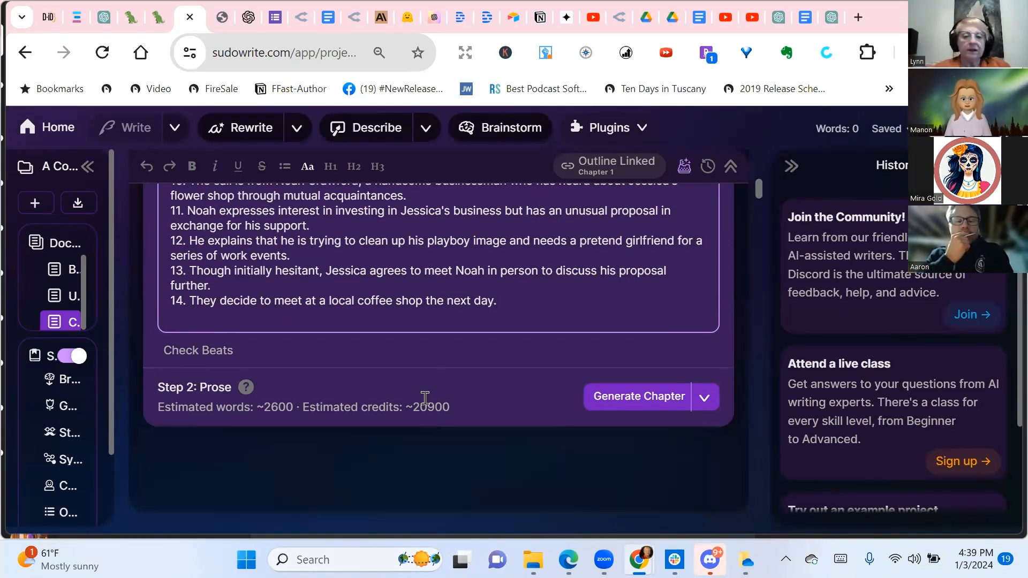
click(705, 398)
scroll(708, 407, down, 3)
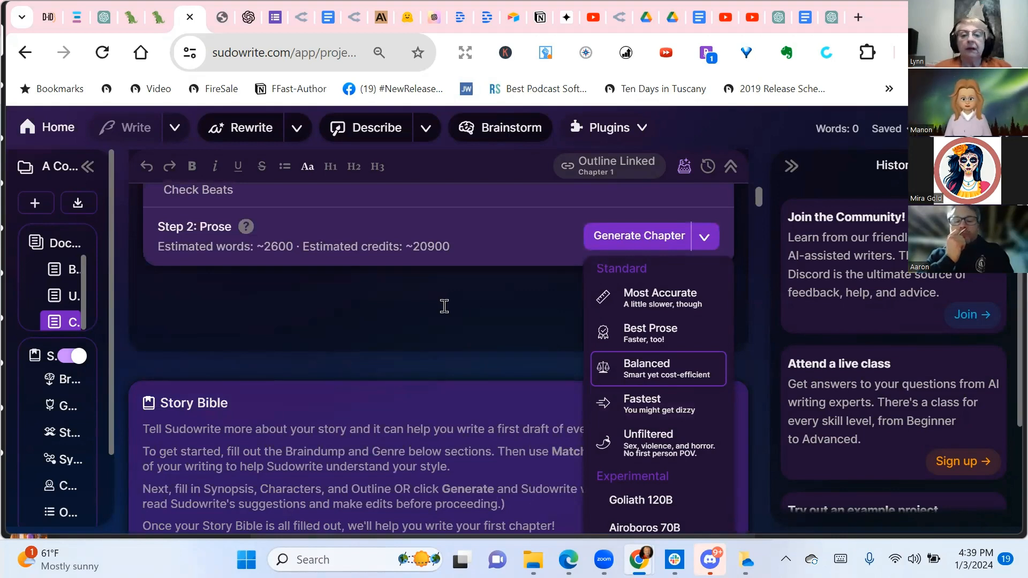
click(640, 333)
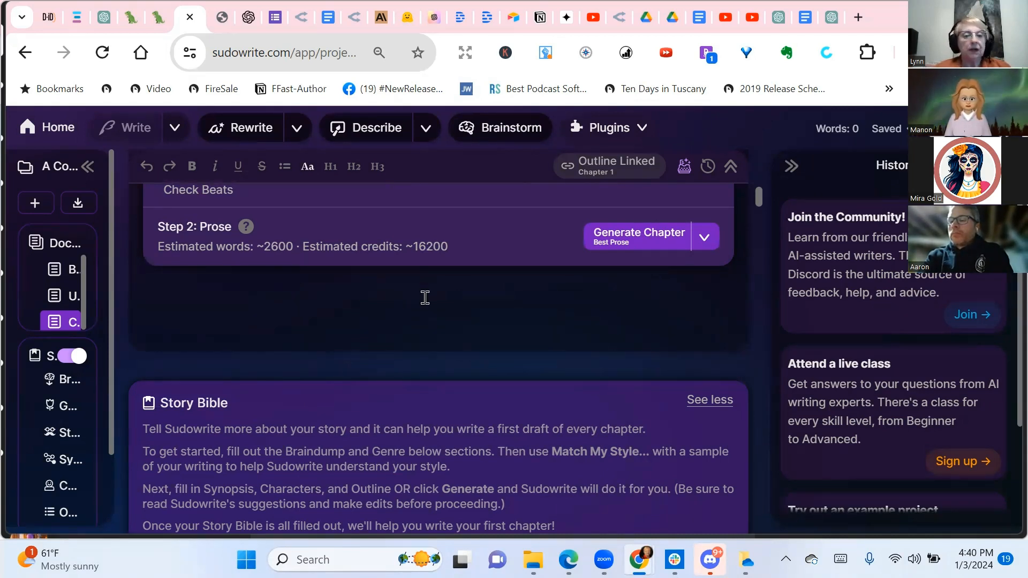
Step: Run the beats check and examine how the bracketed header and the numbered beats are parsed for chapter generation
click(183, 271)
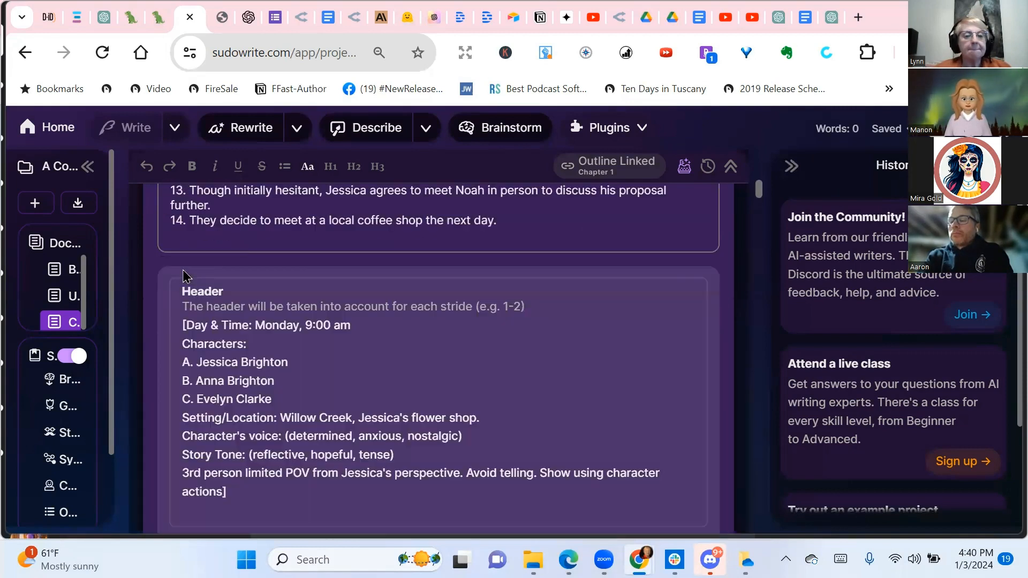
scroll(516, 336, down, 3)
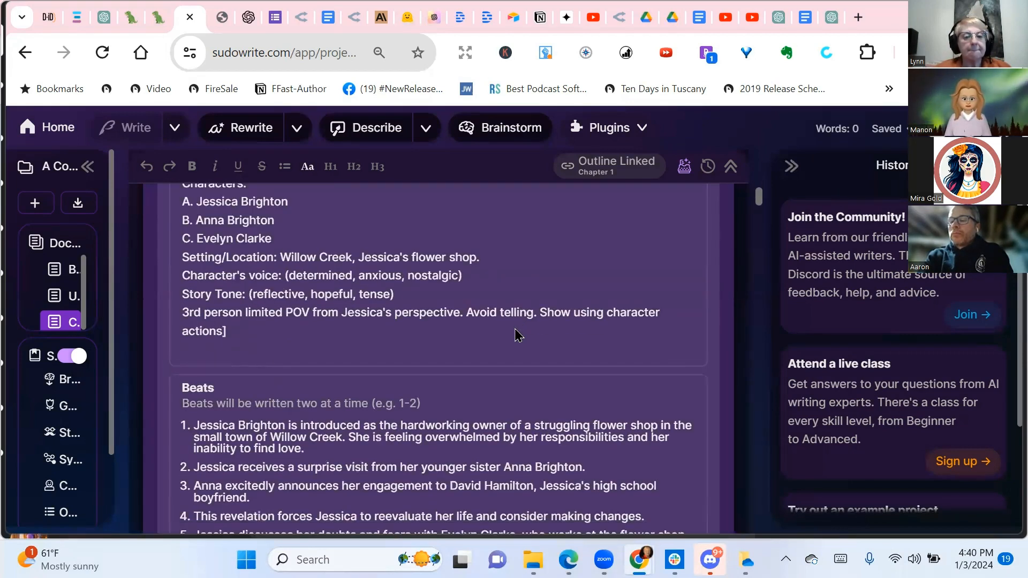
scroll(515, 329, down, 3)
scroll(551, 382, down, 3)
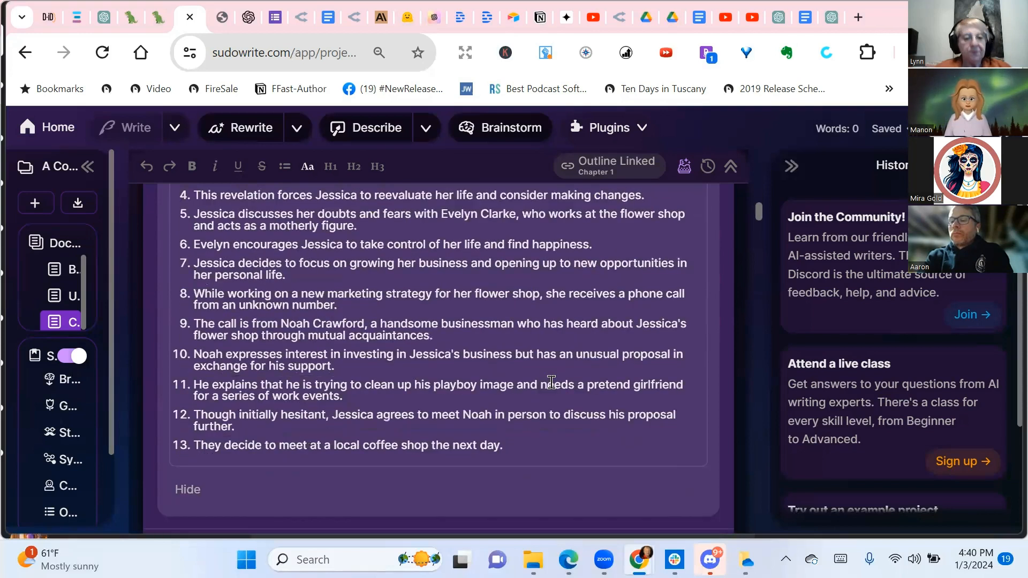
scroll(552, 382, down, 2)
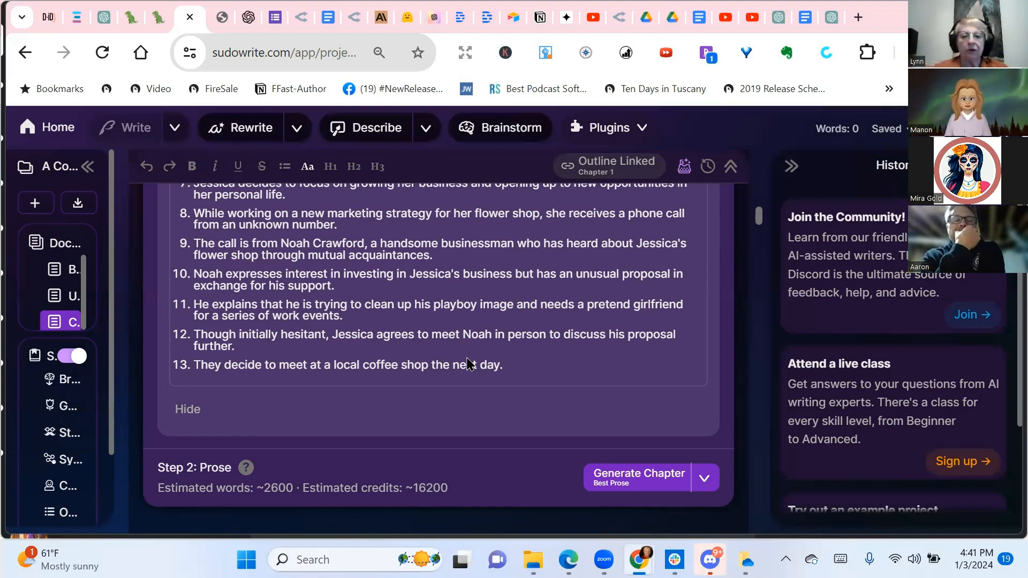
scroll(467, 364, up, 5)
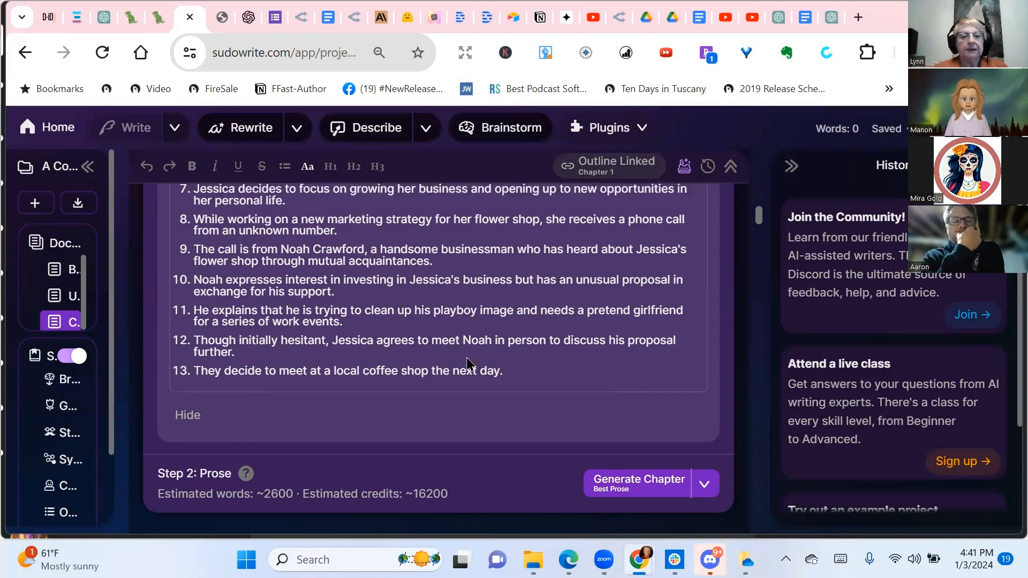
scroll(343, 284, up, 3)
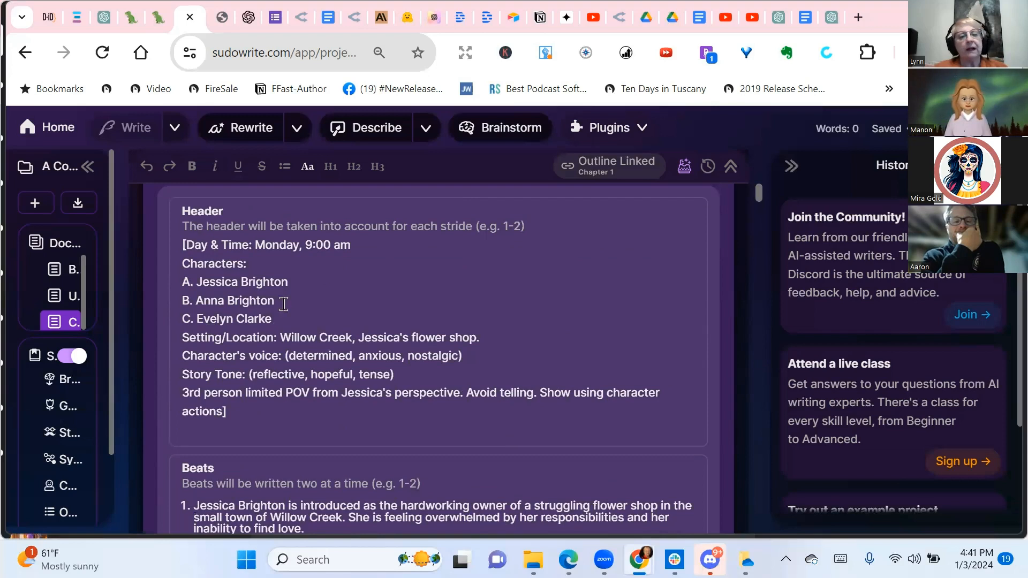
scroll(343, 268, down, 1)
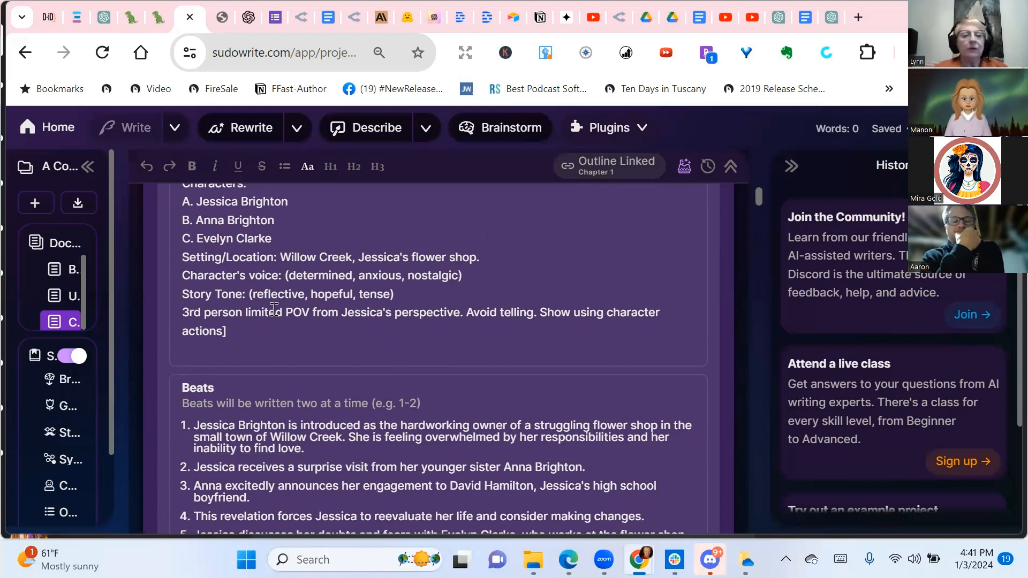
scroll(321, 296, down, 3)
scroll(321, 295, down, 4)
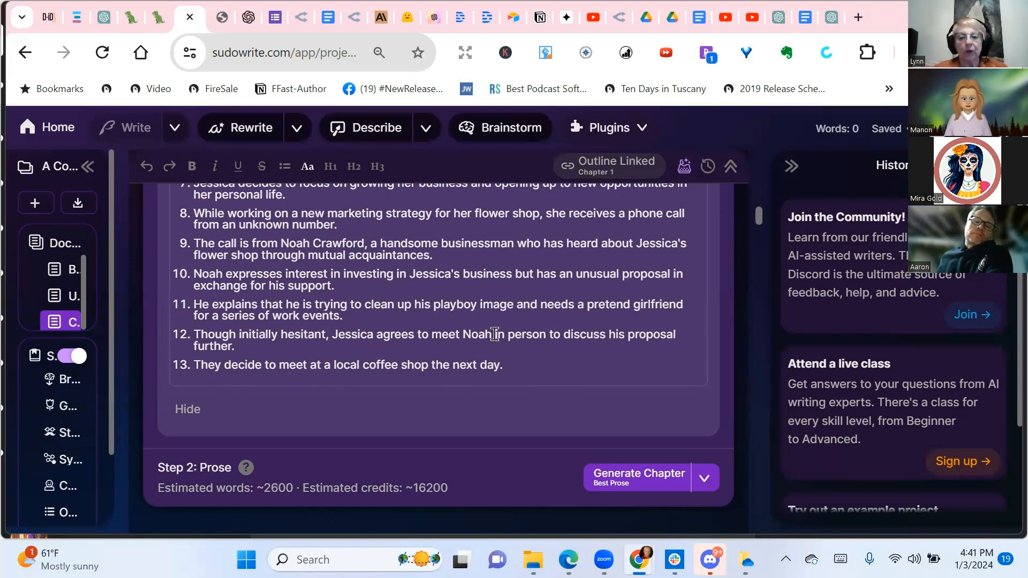
scroll(402, 278, down, 2)
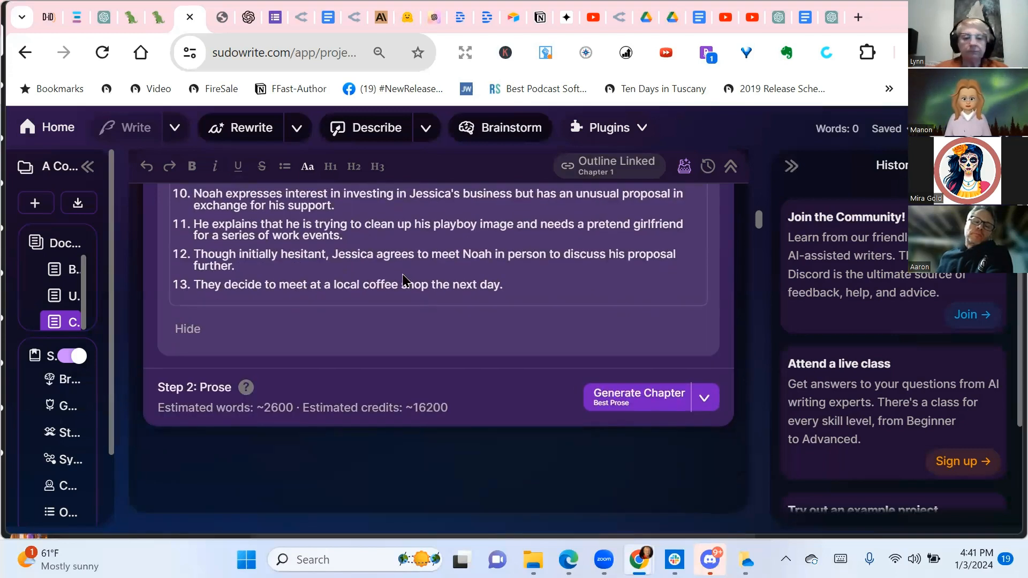
scroll(404, 280, down, 2)
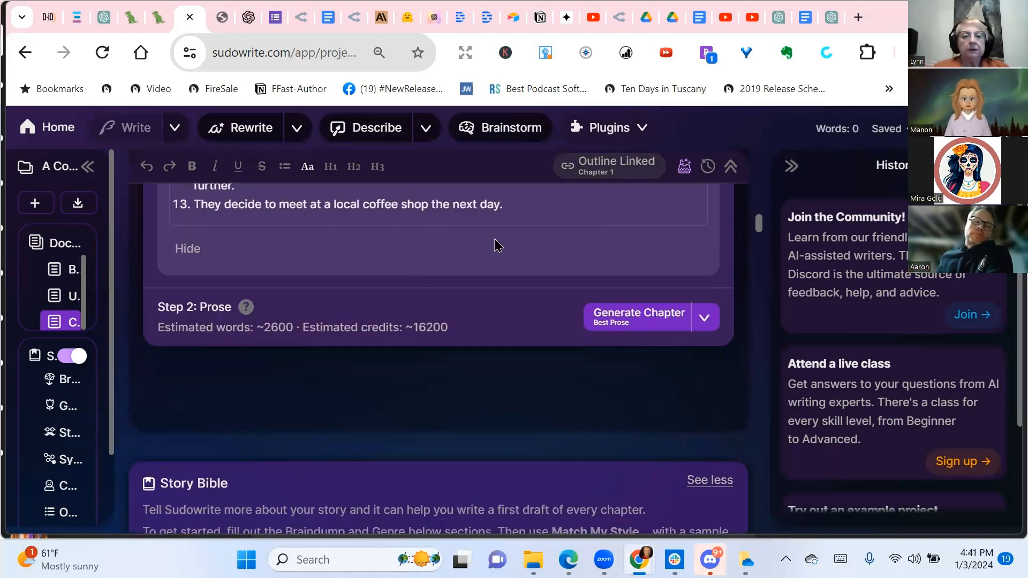
scroll(495, 245, up, 15)
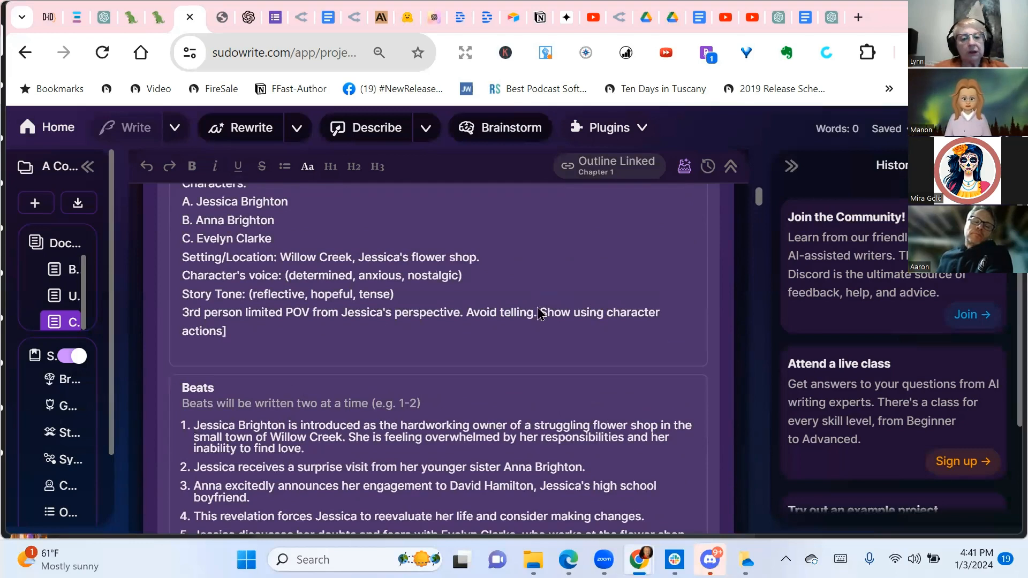
scroll(570, 368, down, 4)
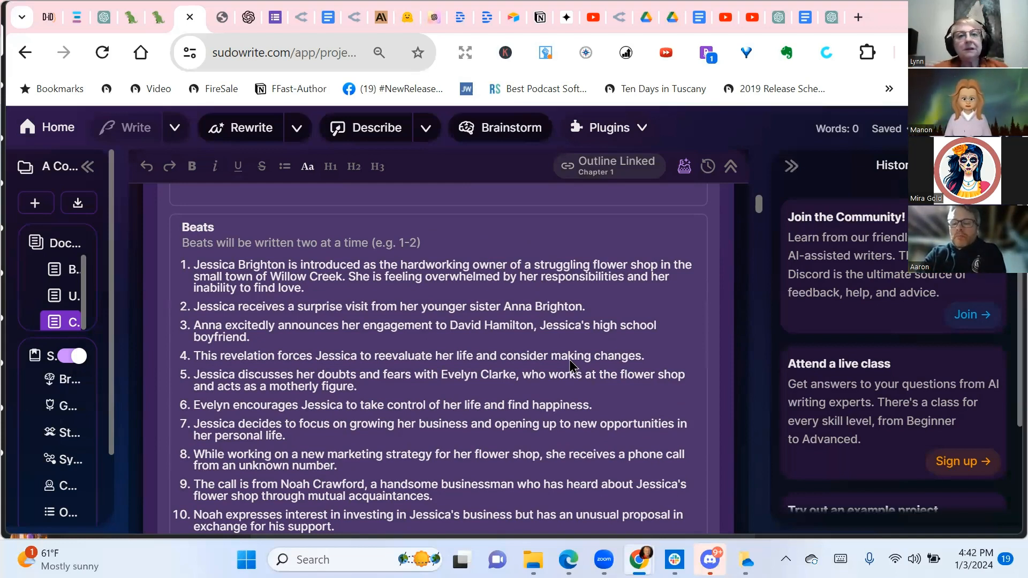
scroll(510, 349, down, 3)
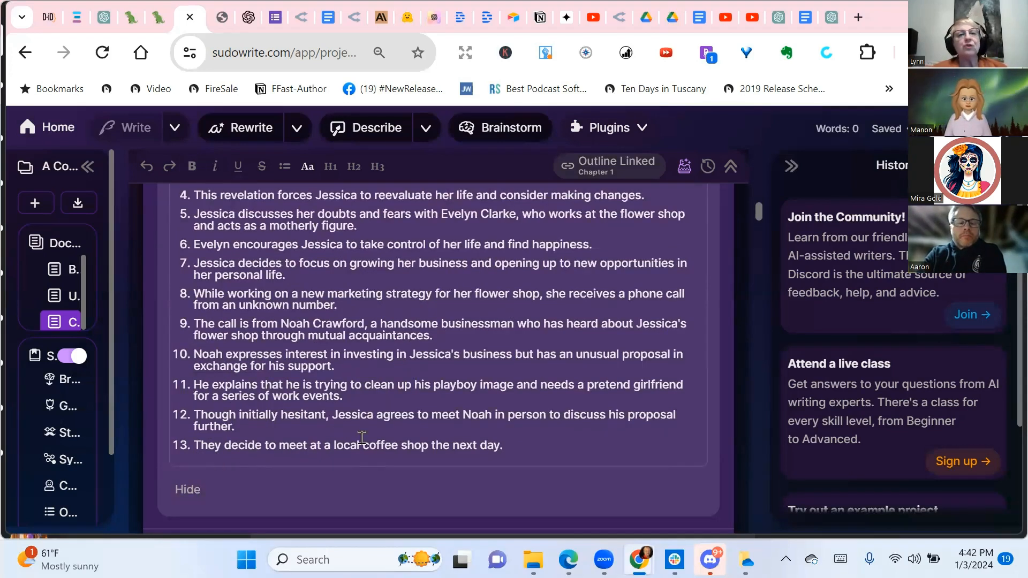
scroll(375, 413, down, 2)
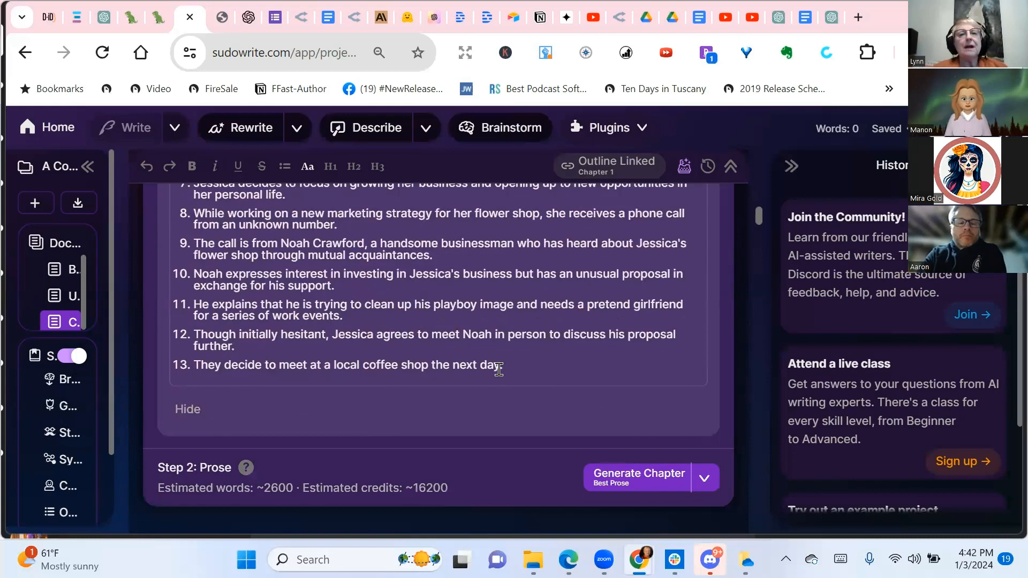
Step: Review the parsed header and numbered beats of Chapter 1, and the Braindump synopsis in the Story Bible
scroll(280, 277, up, 8)
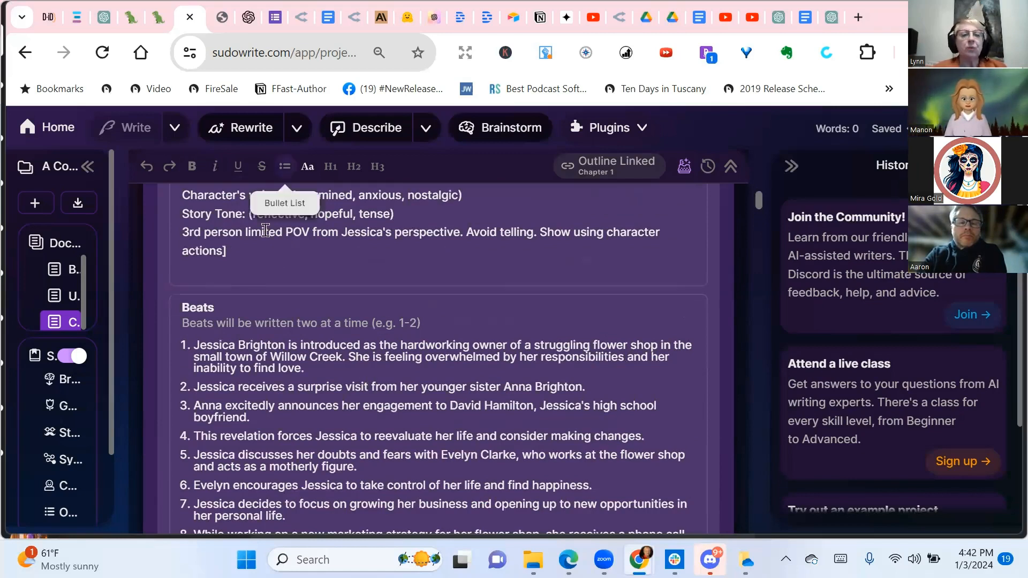
scroll(257, 343, up, 3)
scroll(229, 441, down, 3)
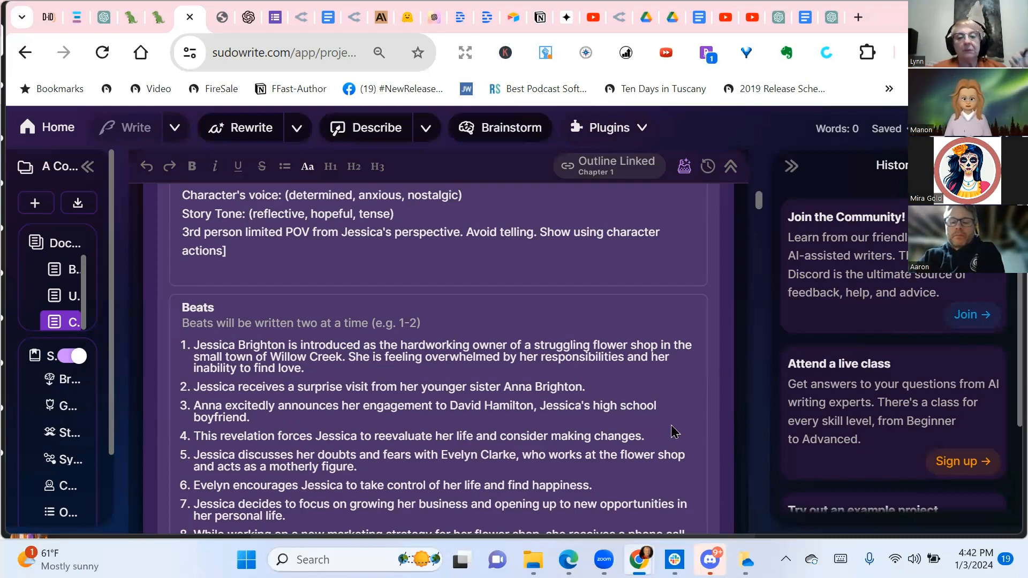
scroll(641, 410, down, 10)
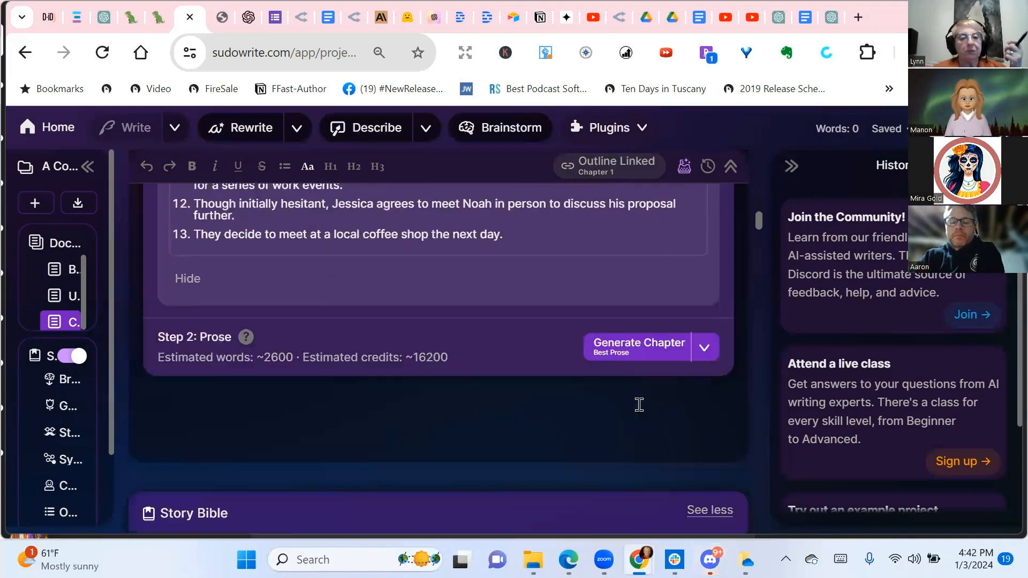
click(178, 250)
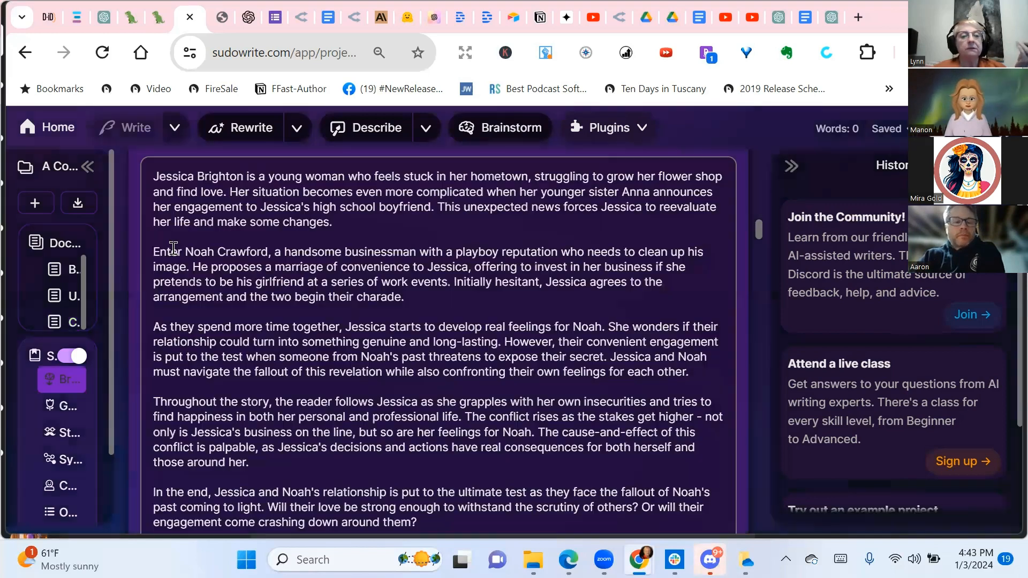
scroll(527, 338, down, 3)
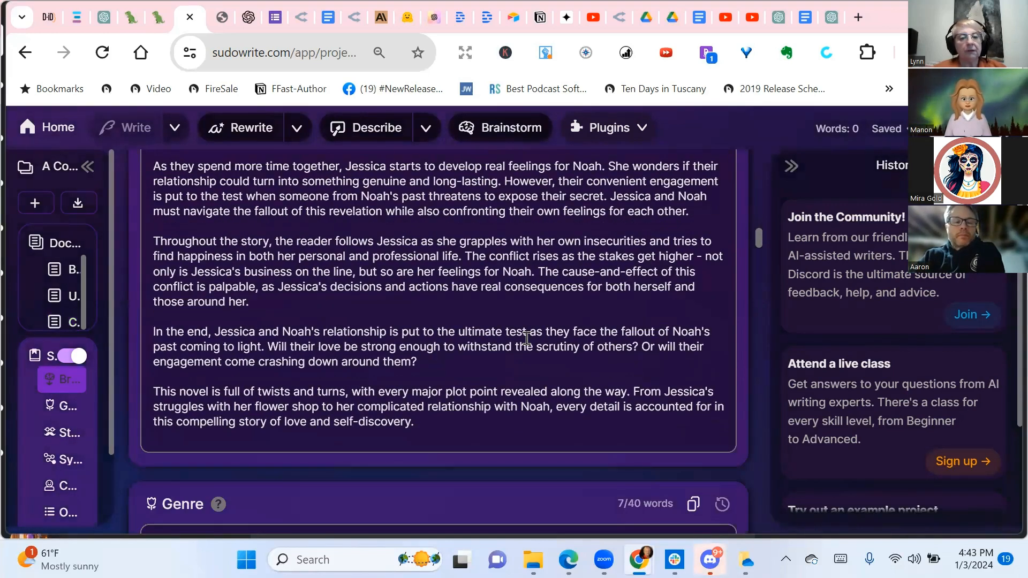
scroll(527, 338, down, 3)
scroll(527, 338, up, 8)
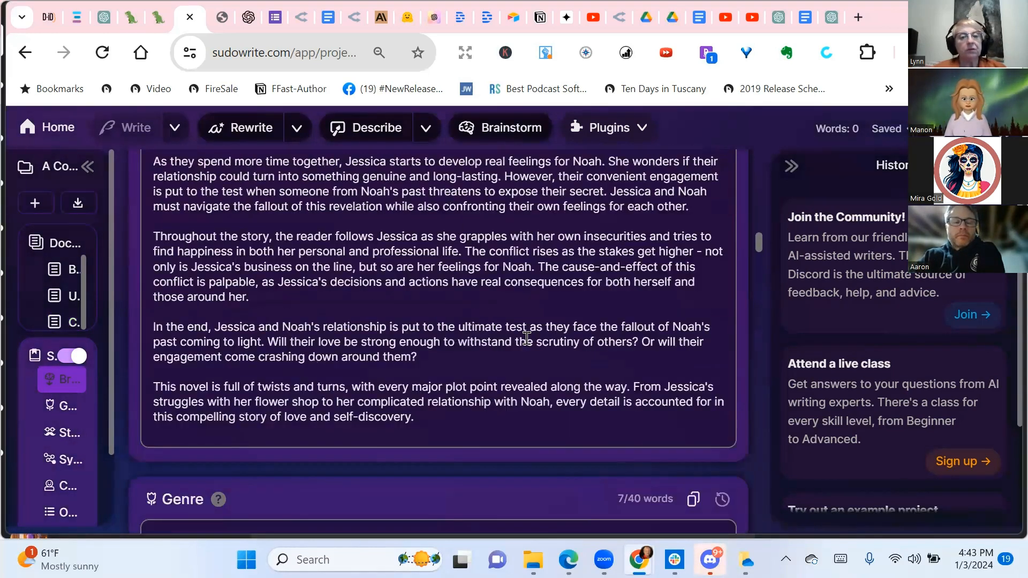
Step: Generate the Chapter 1 prose from the bracketed header and numbered beats in Best Prose mode
scroll(527, 341, up, 8)
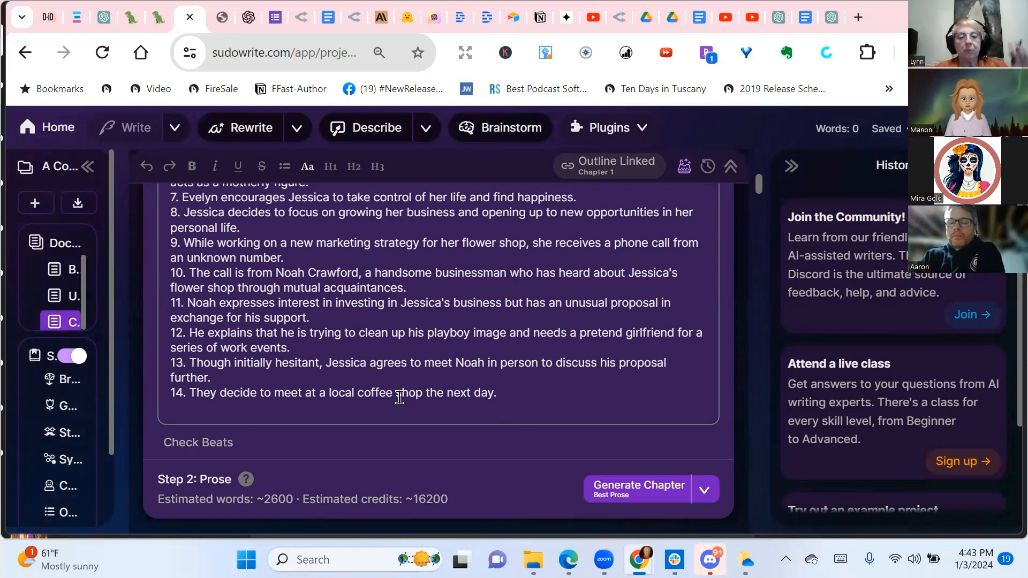
scroll(462, 363, down, 2)
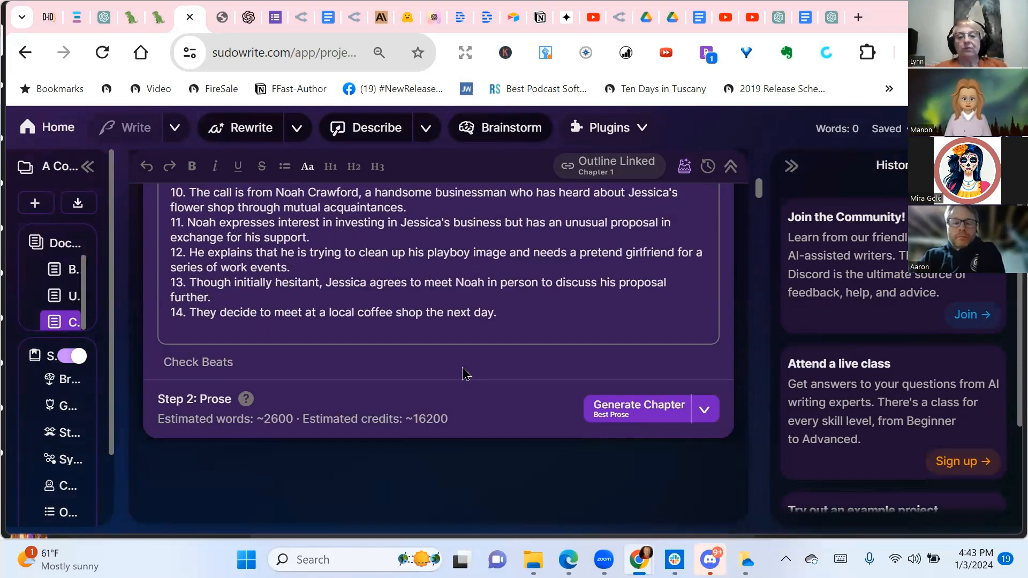
click(635, 411)
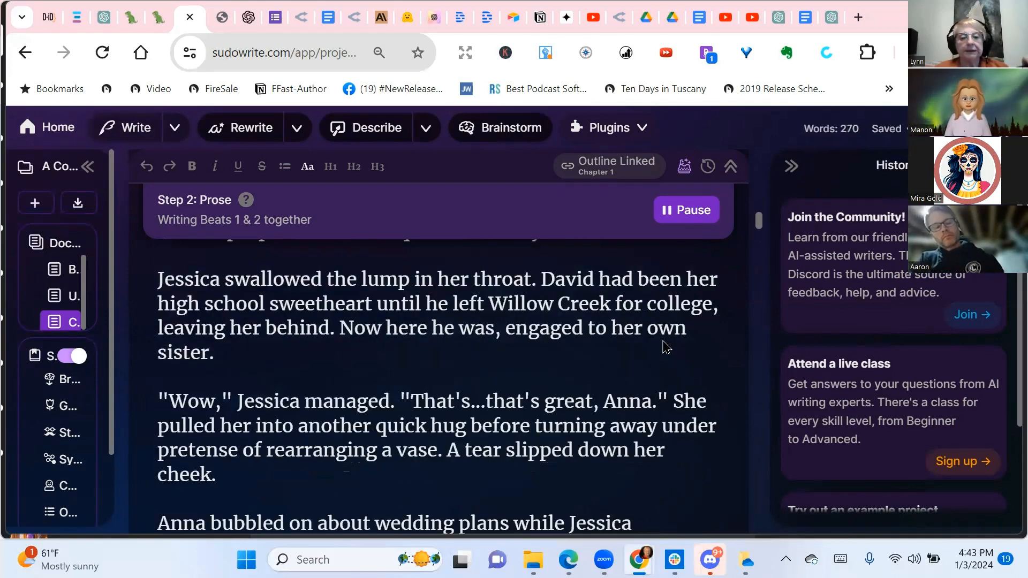
scroll(666, 351, down, 3)
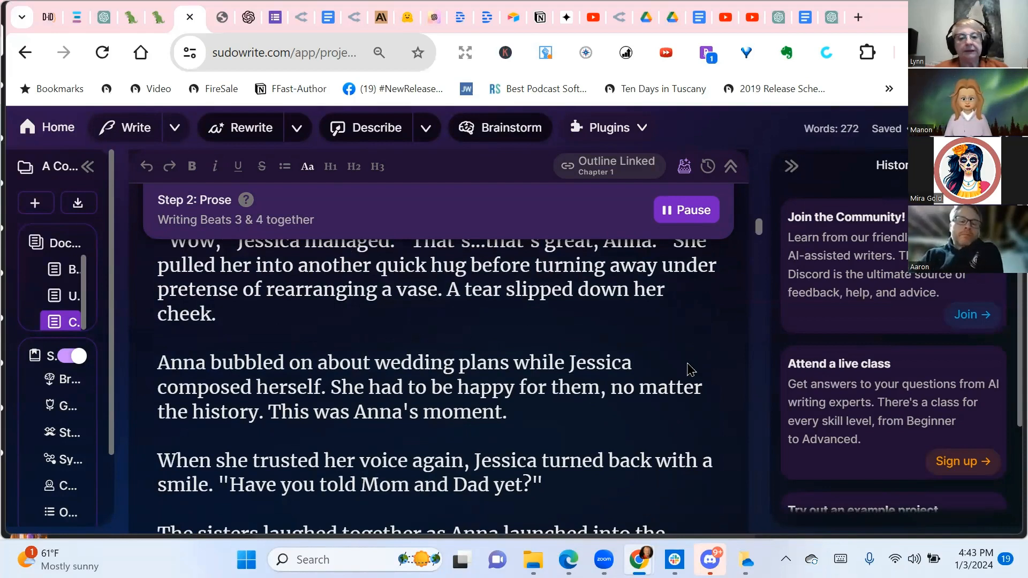
scroll(691, 370, down, 3)
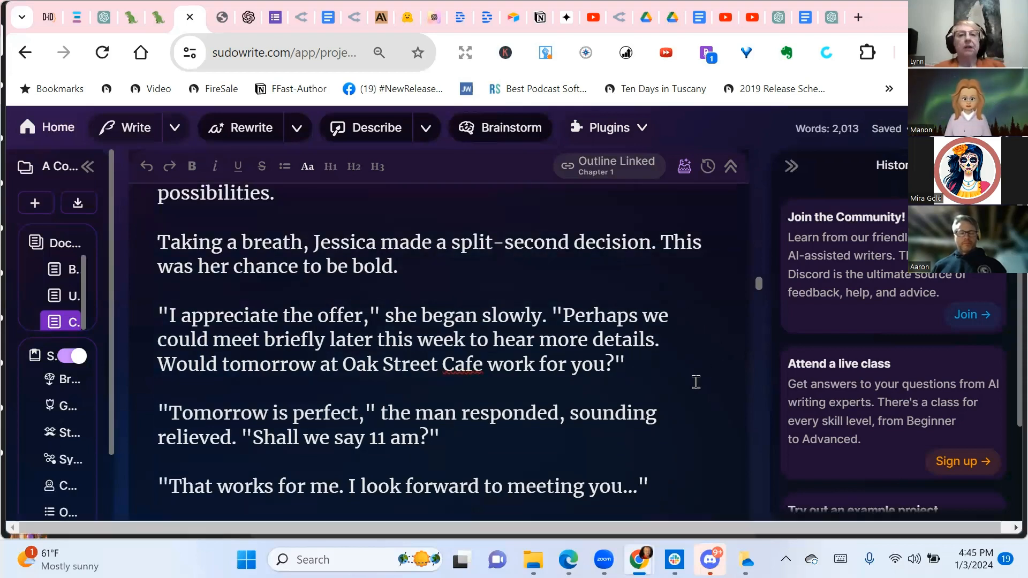
scroll(695, 382, down, 1)
scroll(695, 382, down, 2)
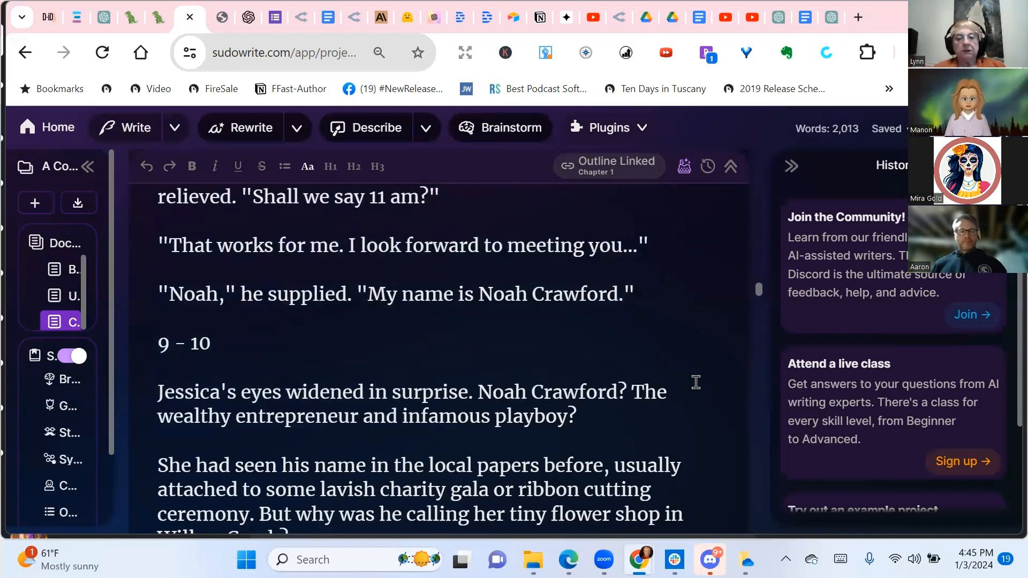
scroll(696, 382, down, 1)
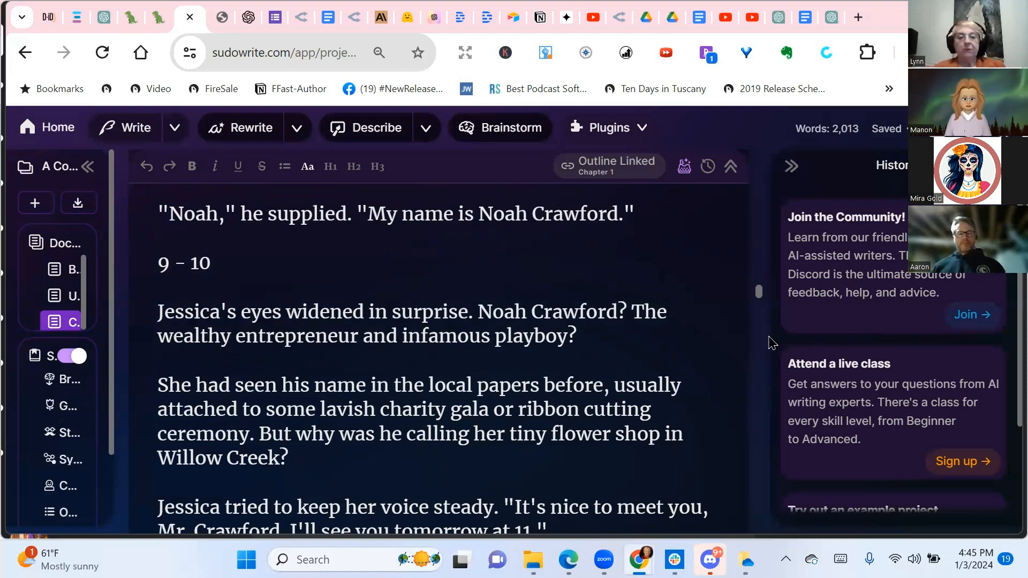
scroll(679, 323, down, 2)
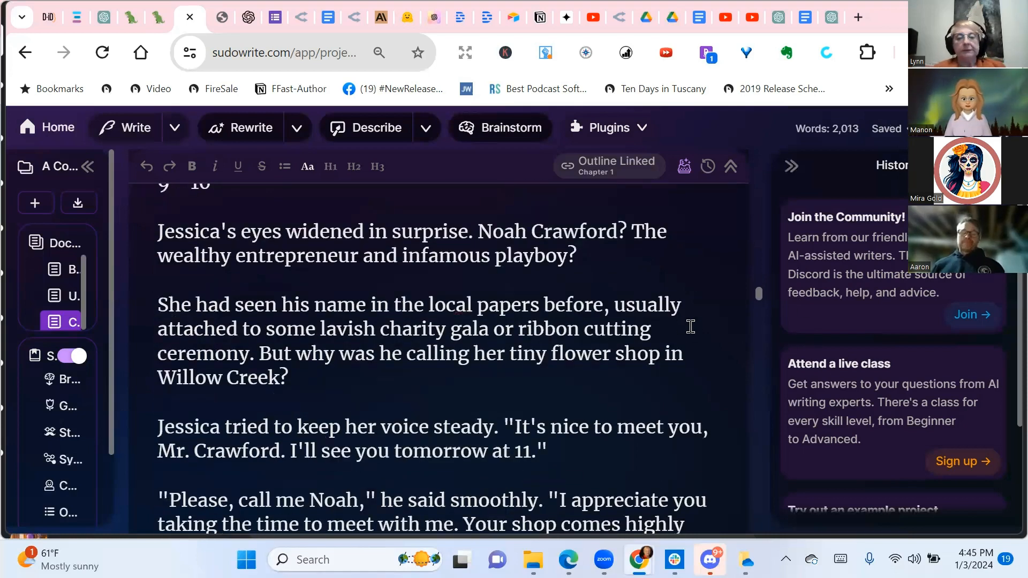
scroll(685, 325, down, 1)
scroll(691, 326, up, 1)
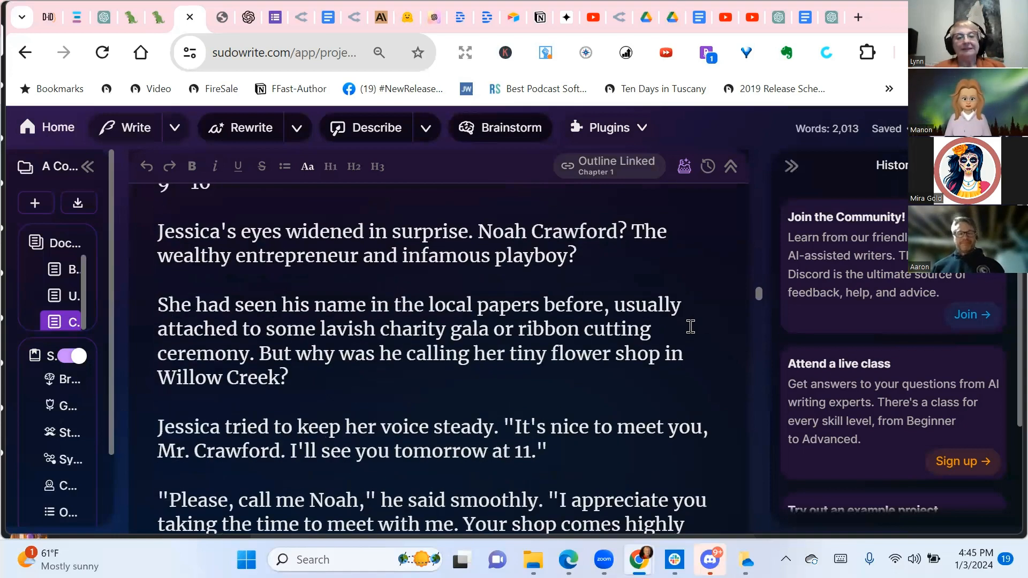
scroll(691, 326, up, 1)
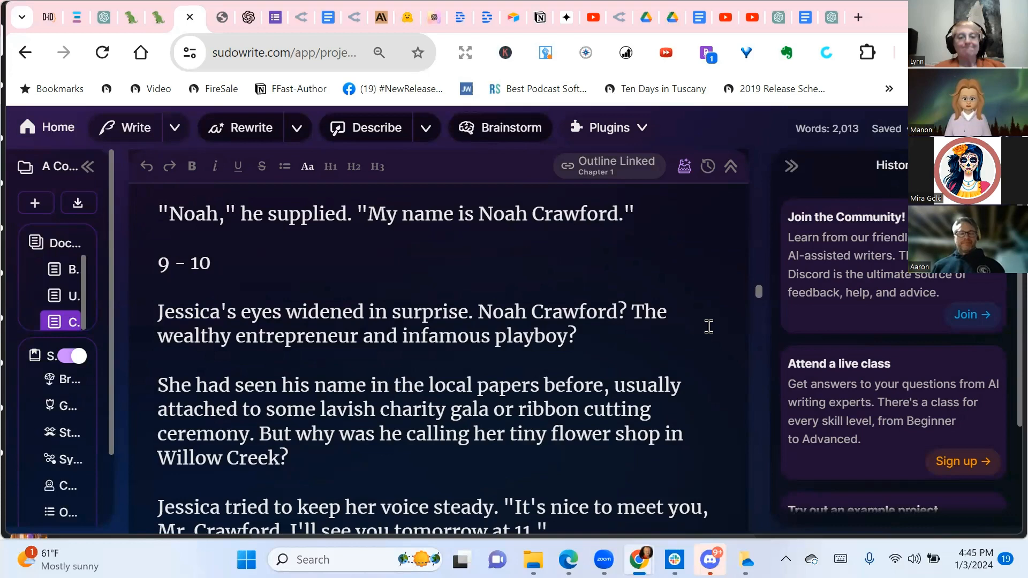
scroll(709, 326, down, 1)
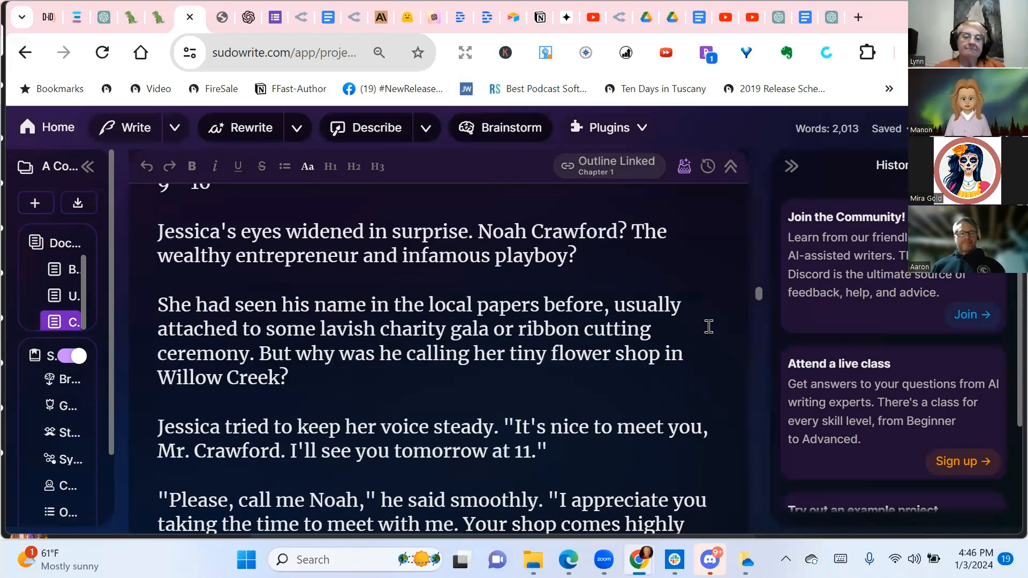
scroll(709, 326, down, 1)
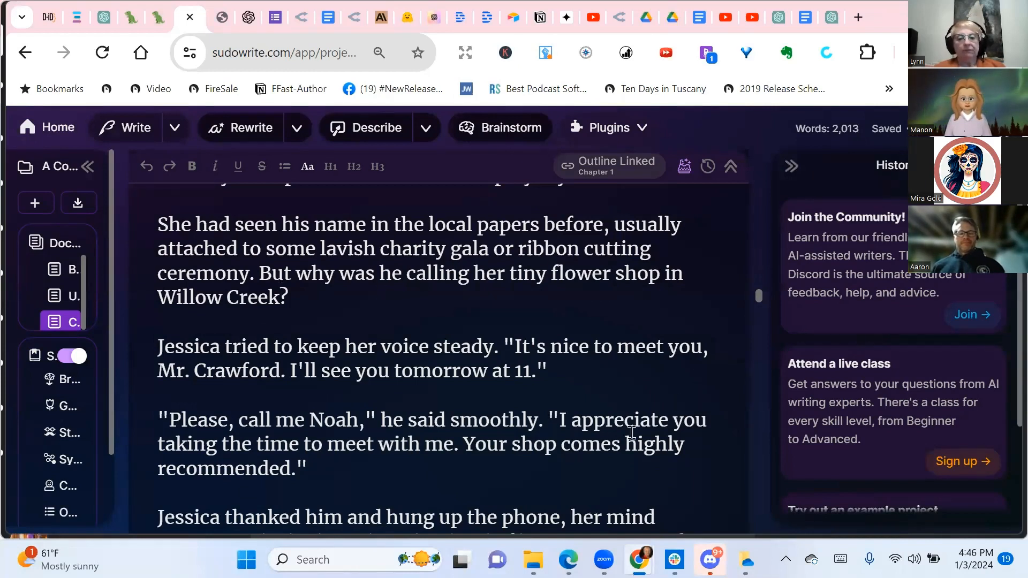
scroll(666, 438, down, 3)
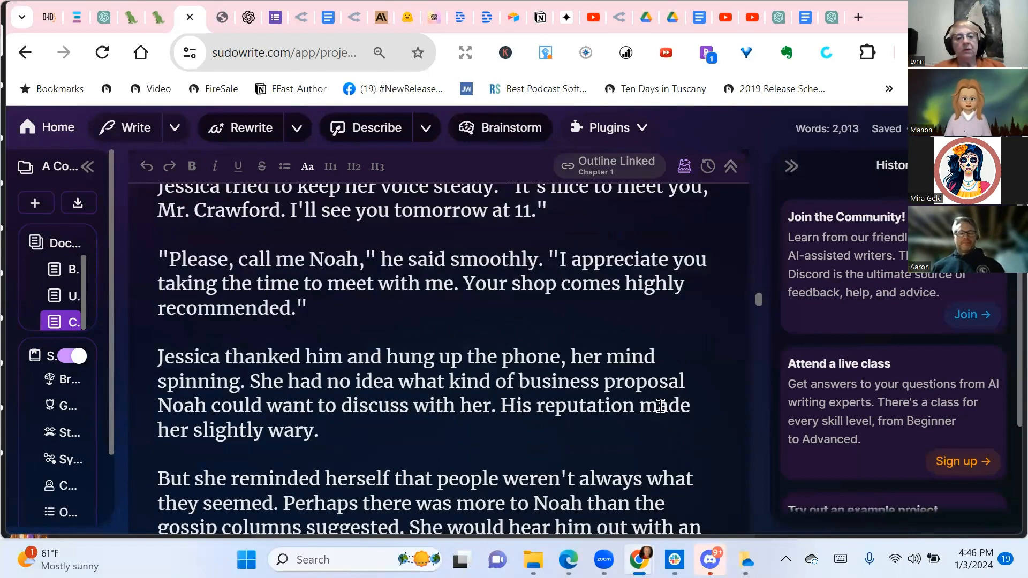
scroll(661, 406, down, 3)
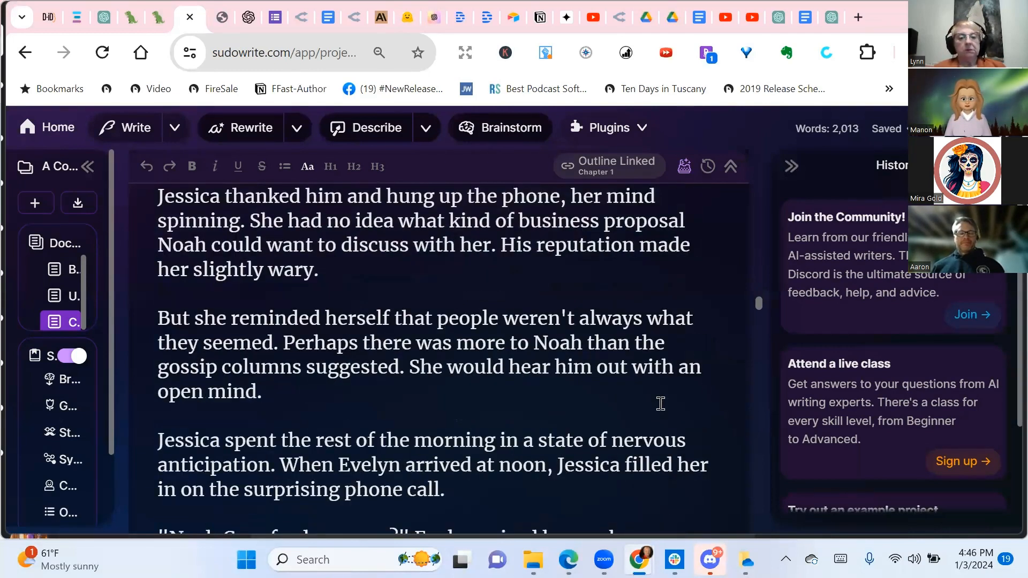
scroll(686, 380, down, 2)
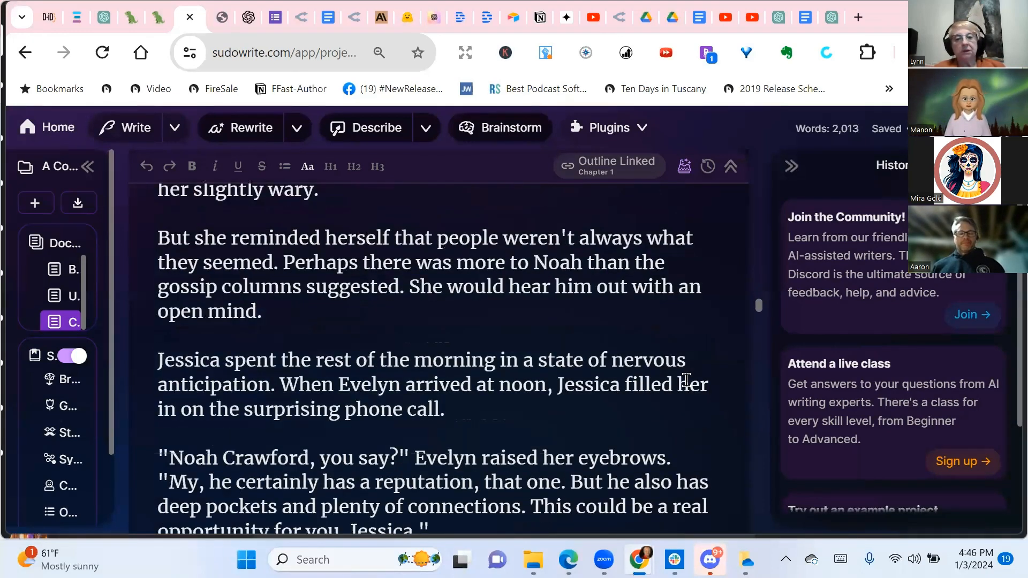
scroll(686, 380, down, 3)
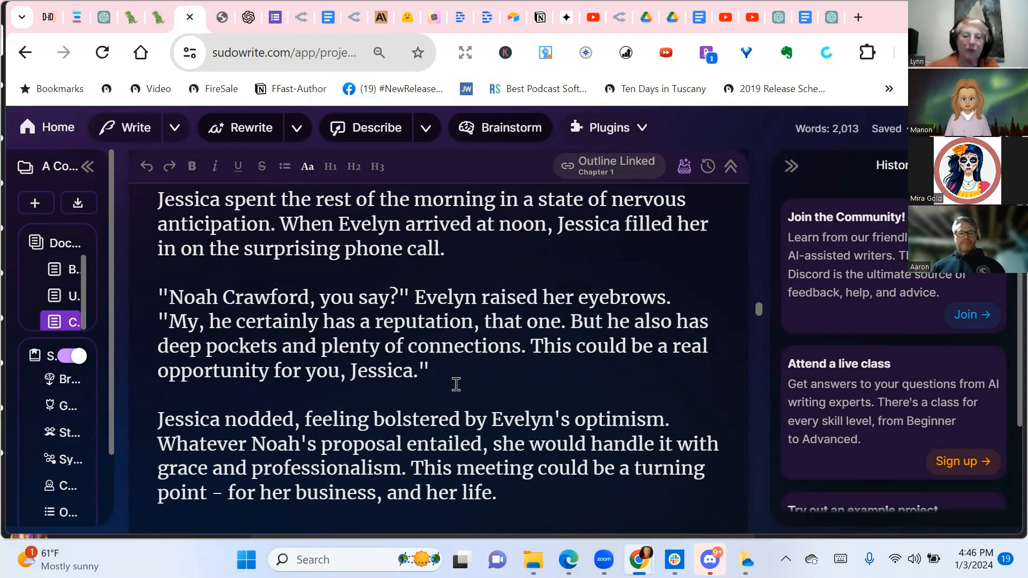
scroll(575, 343, down, 2)
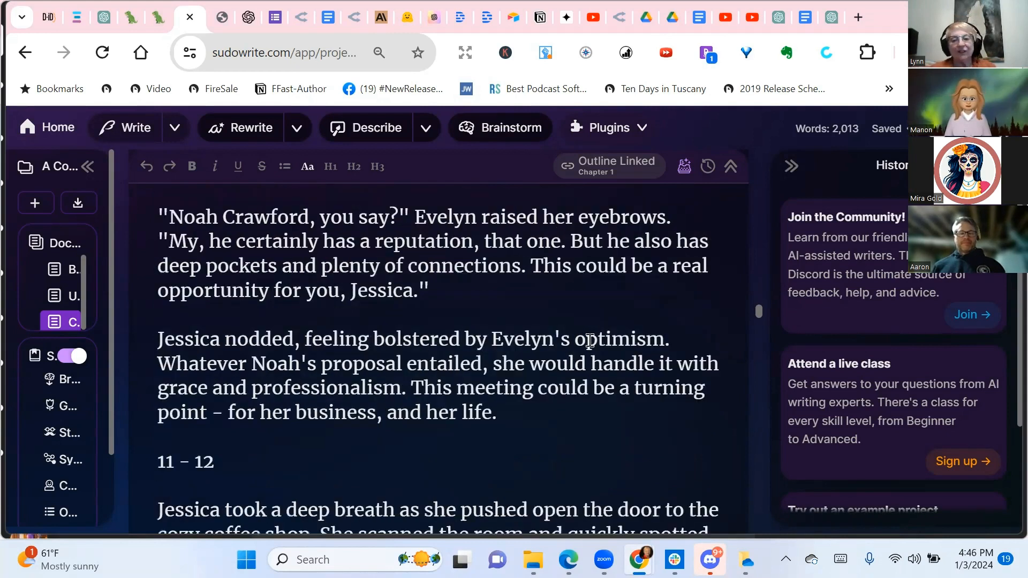
Step: Read the generated coffee shop scene for beats 11 - 12 and the opening of the section for beat 13
scroll(587, 371, down, 3)
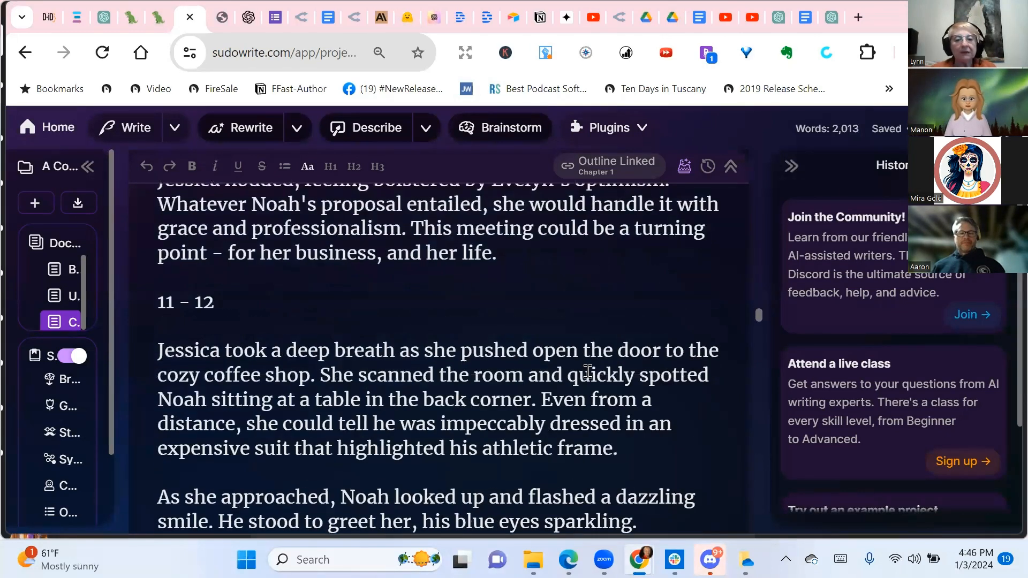
scroll(587, 371, down, 2)
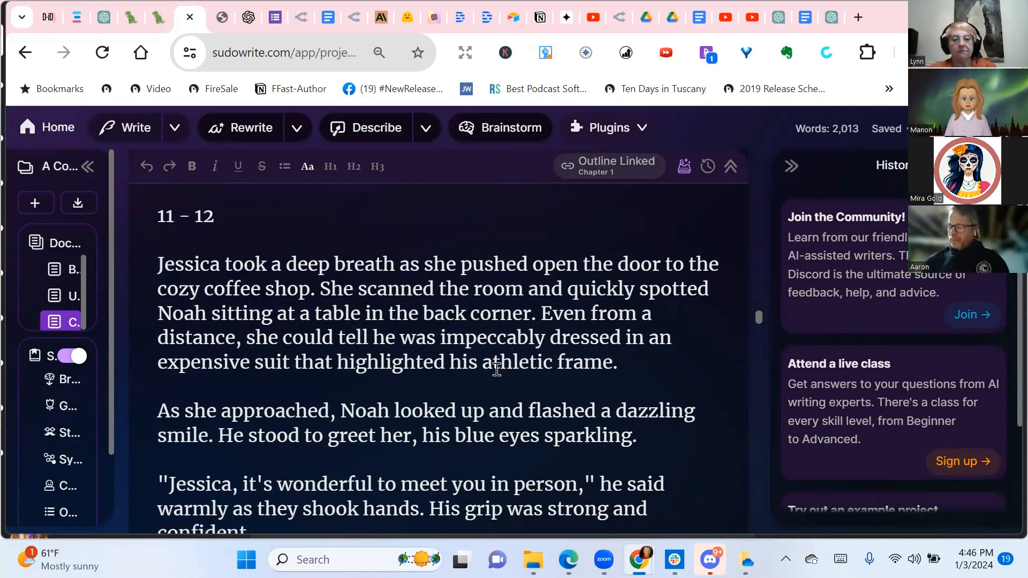
scroll(617, 391, down, 2)
scroll(617, 391, down, 4)
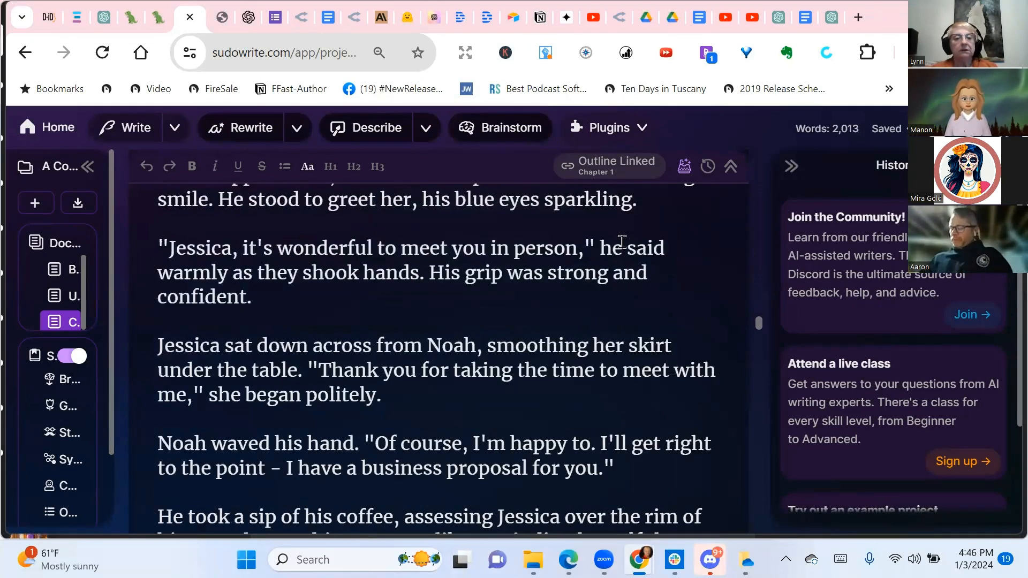
scroll(680, 288, down, 2)
scroll(680, 288, up, 4)
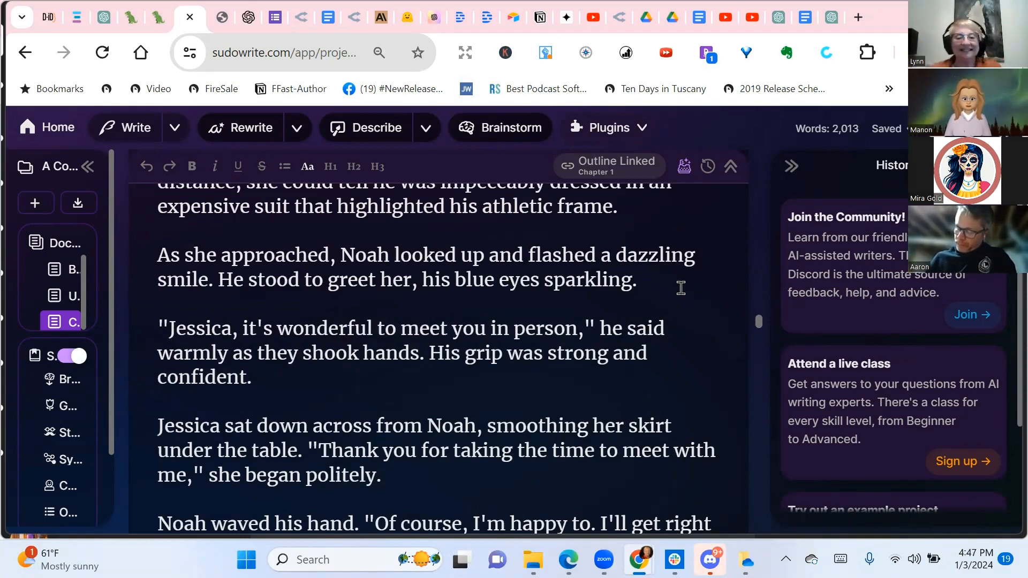
scroll(680, 288, down, 4)
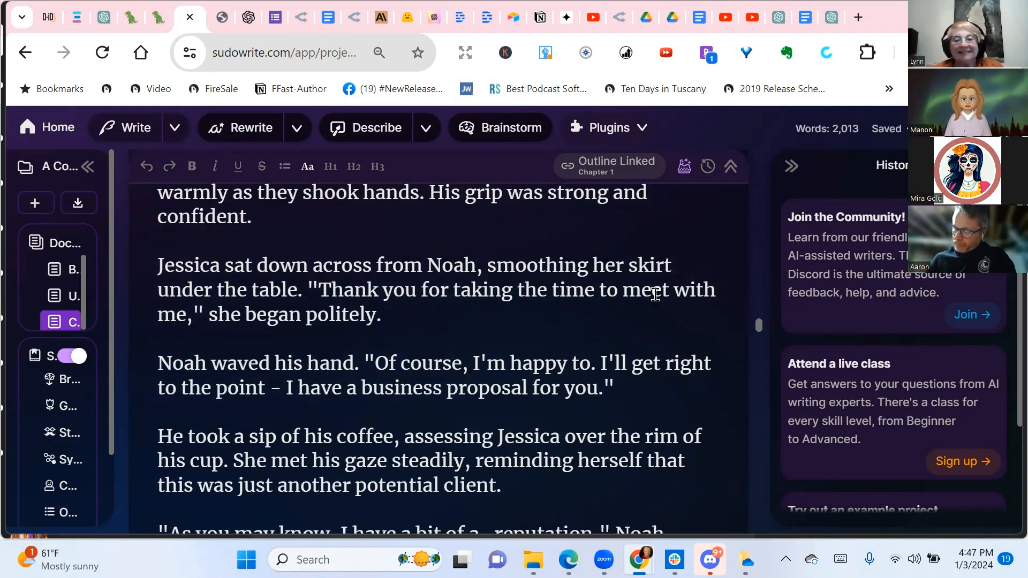
scroll(655, 294, down, 2)
scroll(655, 294, down, 2)
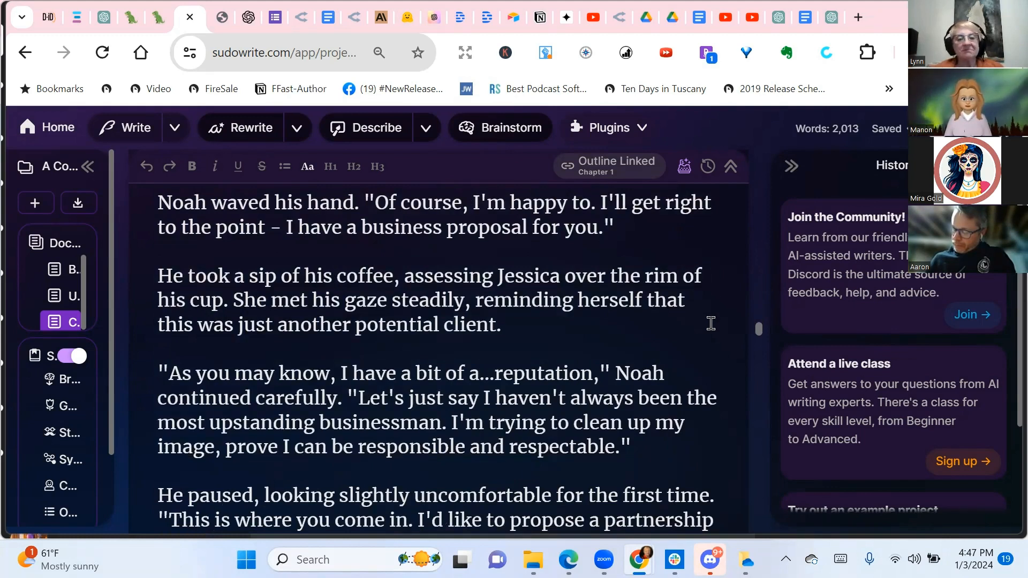
scroll(711, 324, down, 2)
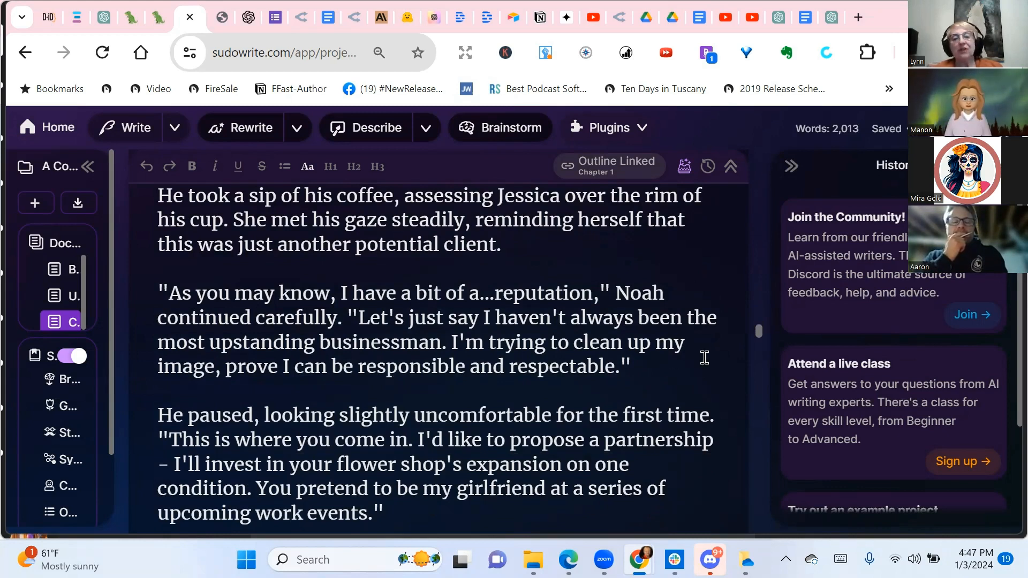
scroll(705, 358, down, 3)
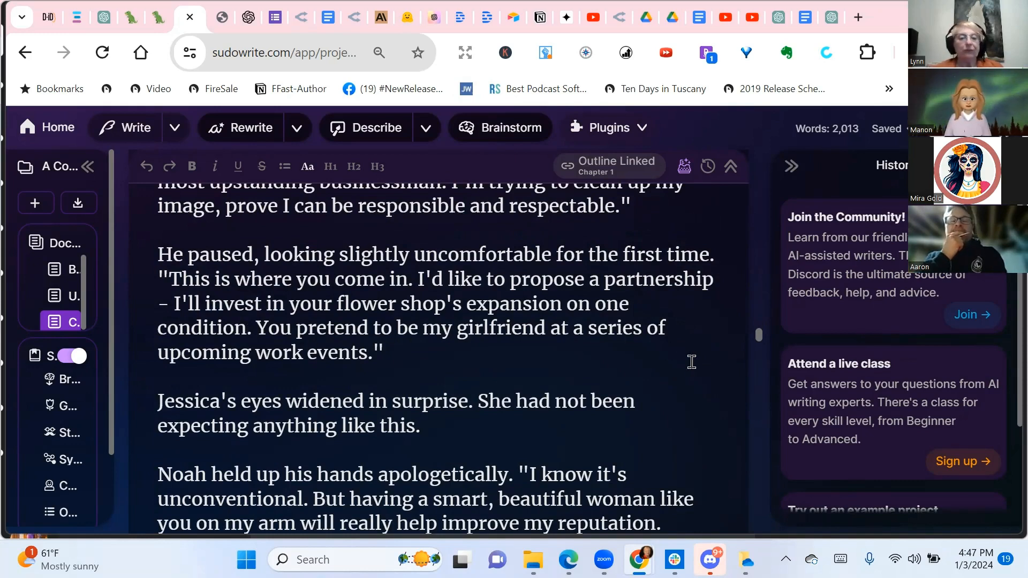
scroll(691, 361, down, 1)
scroll(691, 362, down, 1)
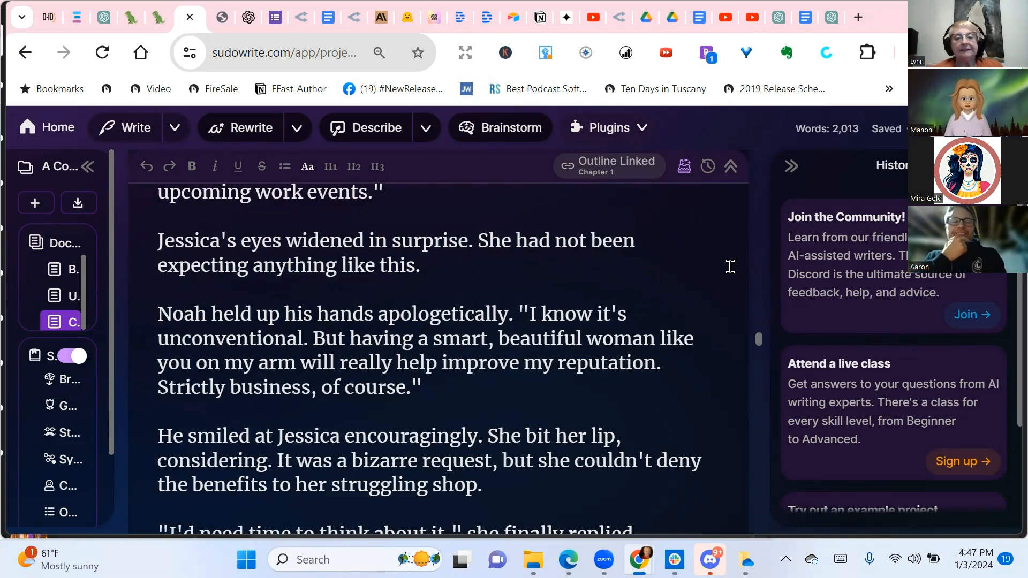
scroll(677, 331, down, 3)
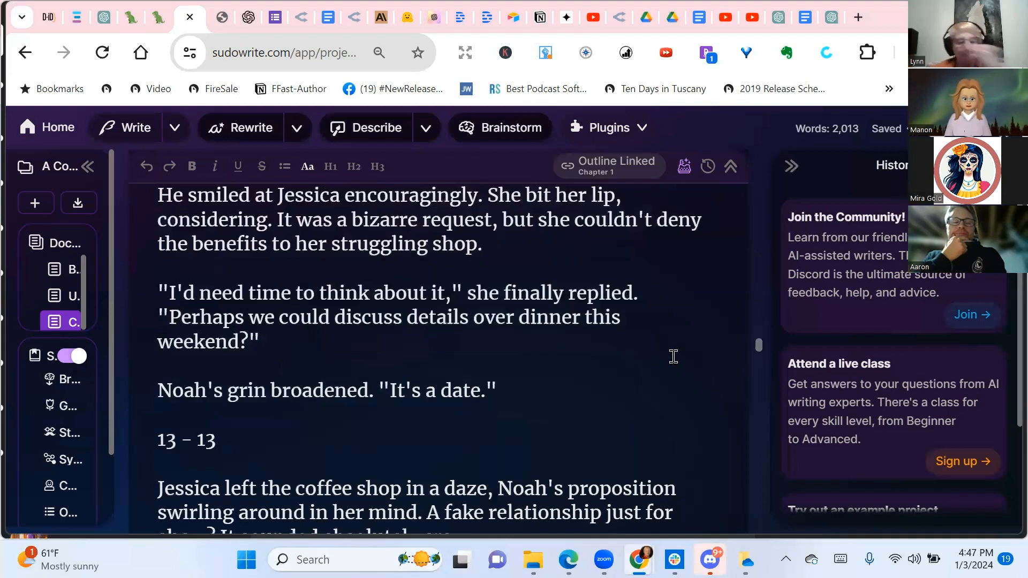
scroll(674, 357, down, 3)
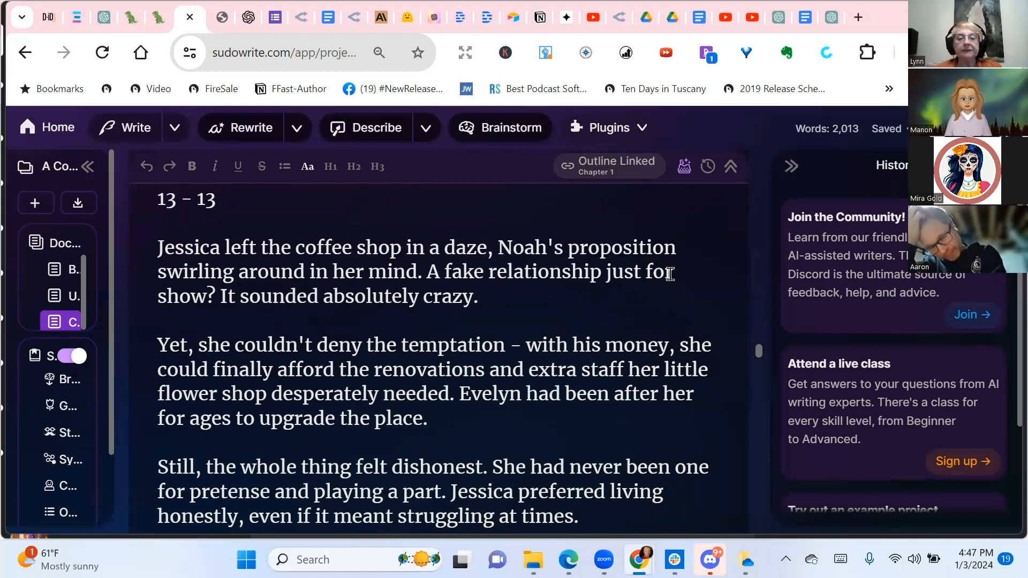
scroll(669, 273, down, 2)
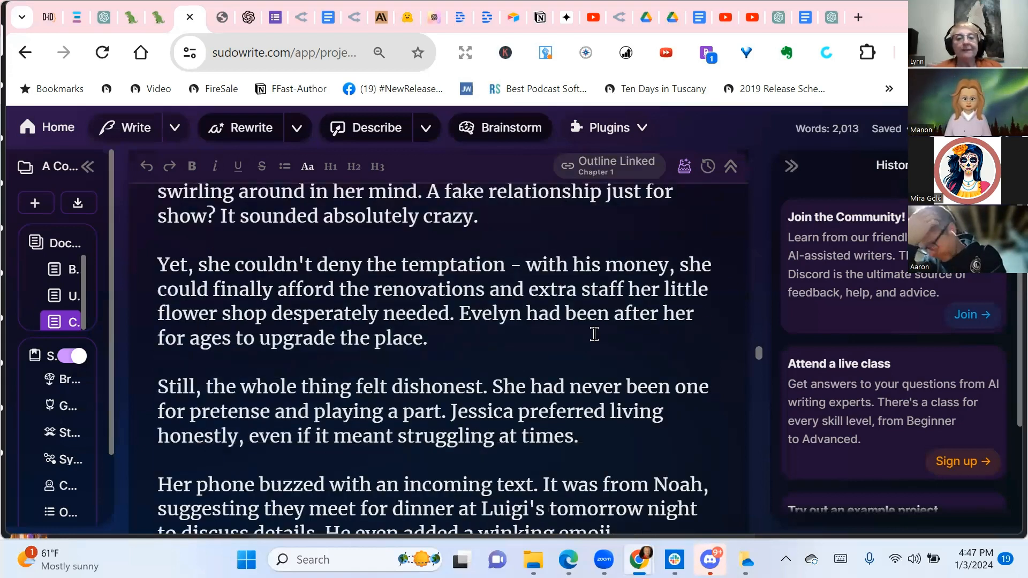
Step: Read the end of the generated Chapter 1 prose, from Jessica's doubts about the fake relationship to her agreeing to dinner
scroll(593, 336, down, 2)
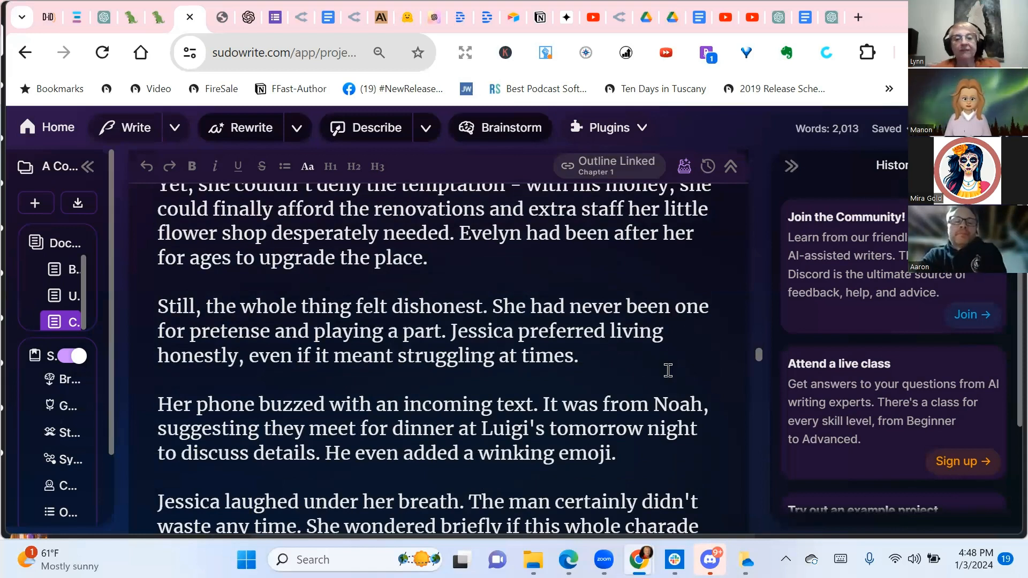
scroll(668, 370, down, 4)
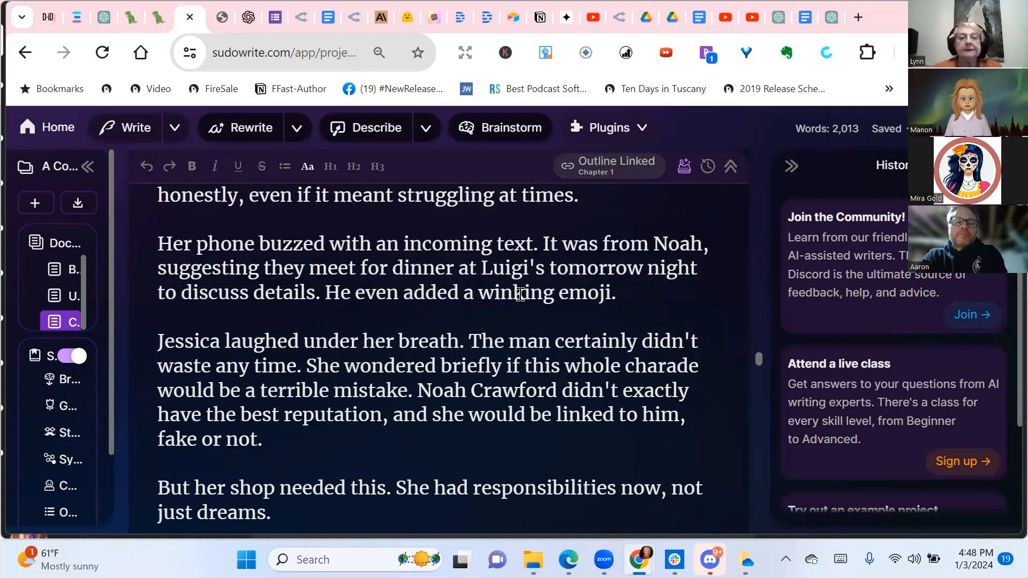
scroll(520, 294, down, 1)
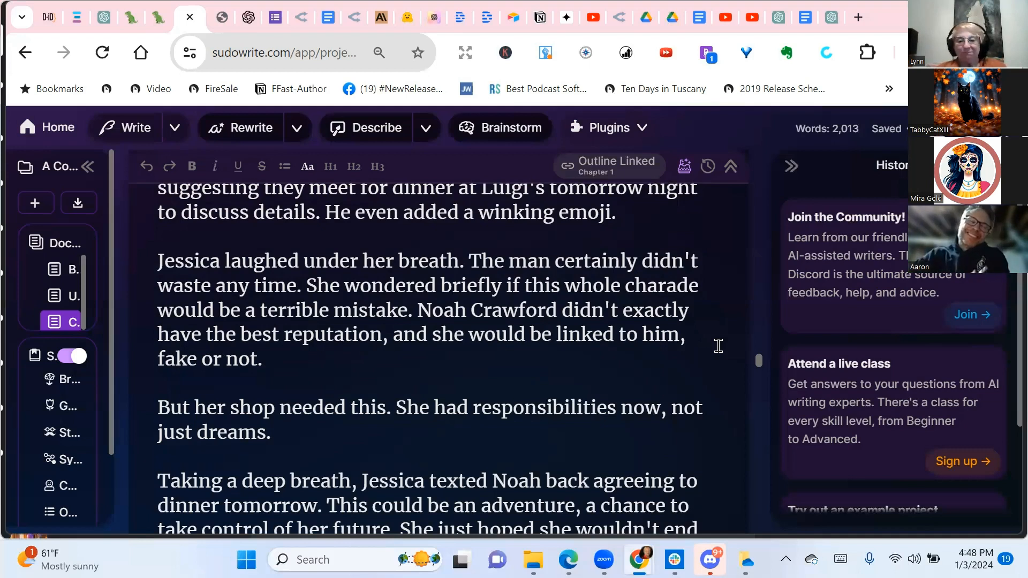
scroll(718, 346, down, 1)
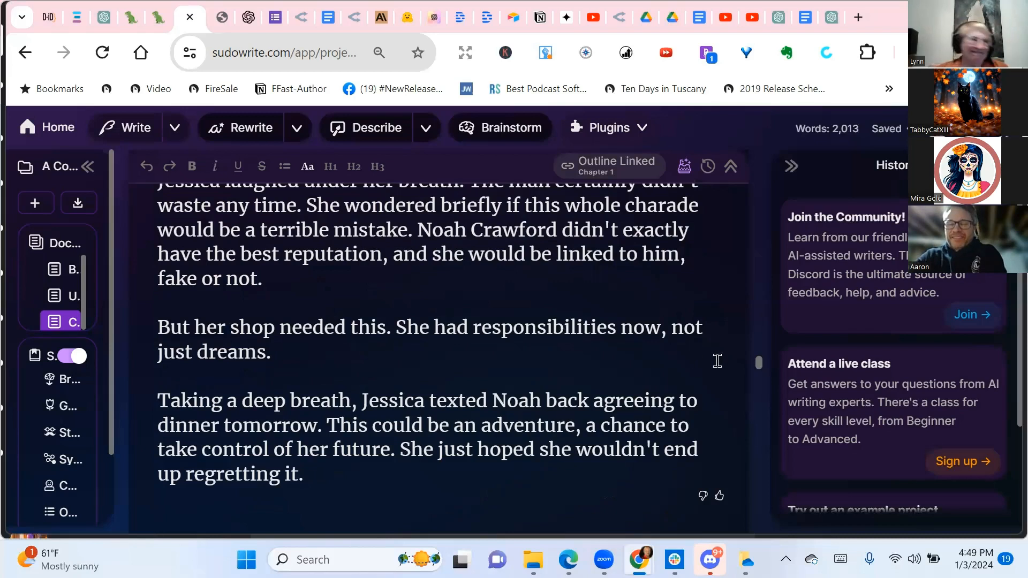
scroll(717, 360, down, 1)
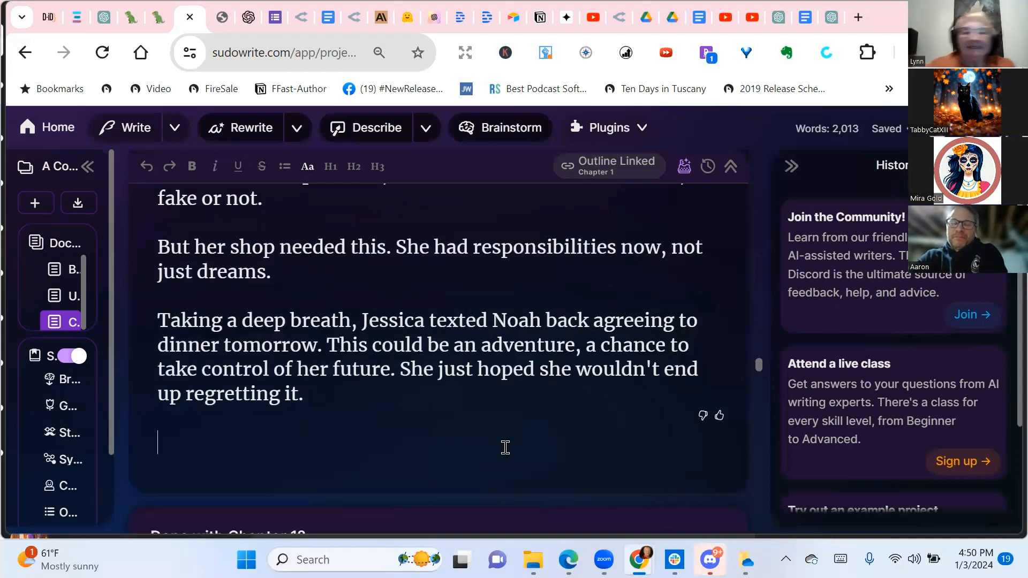
scroll(505, 447, down, 5)
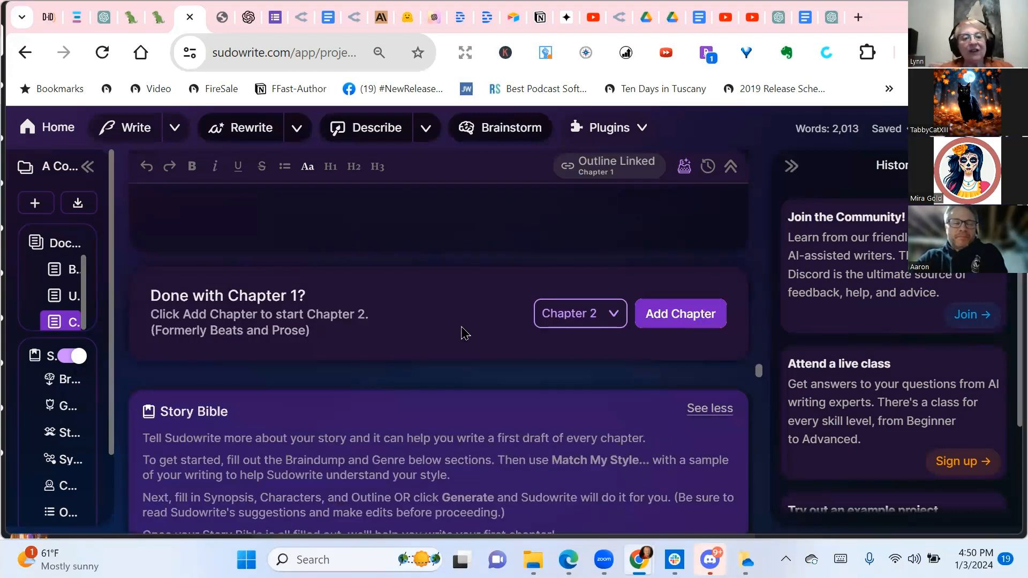
Step: Copy the bracketed header and numbered beats from the Chapter 1 Chapter Generator
scroll(461, 330, up, 8)
scroll(461, 325, up, 5)
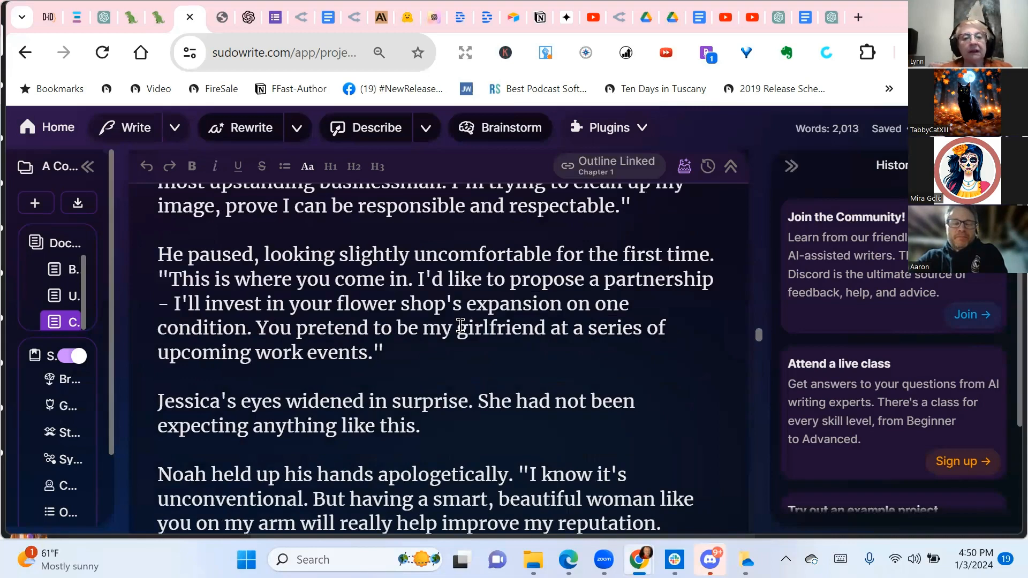
scroll(460, 325, up, 10)
scroll(461, 326, up, 10)
scroll(461, 326, up, 15)
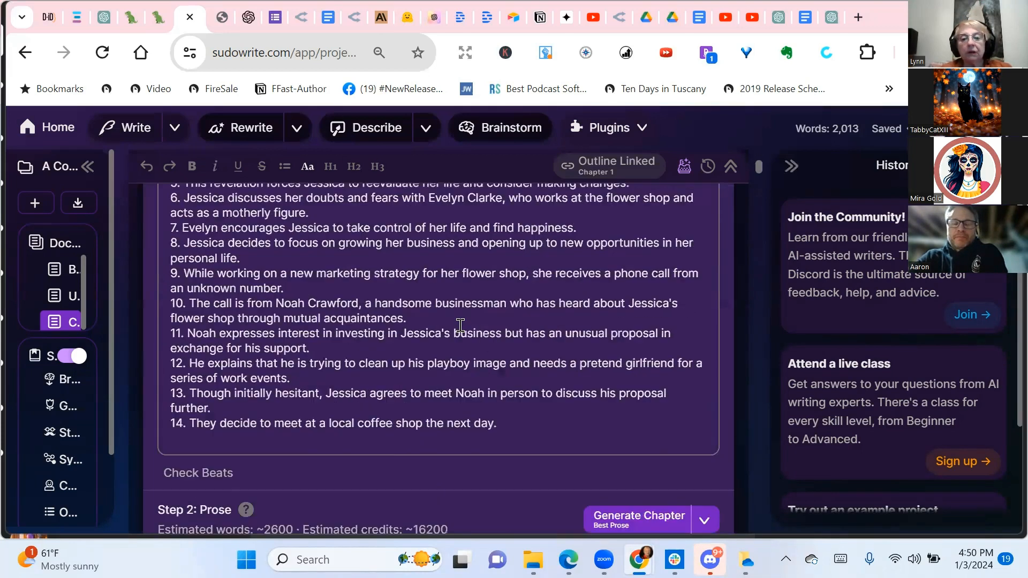
scroll(461, 326, down, 4)
scroll(460, 326, up, 8)
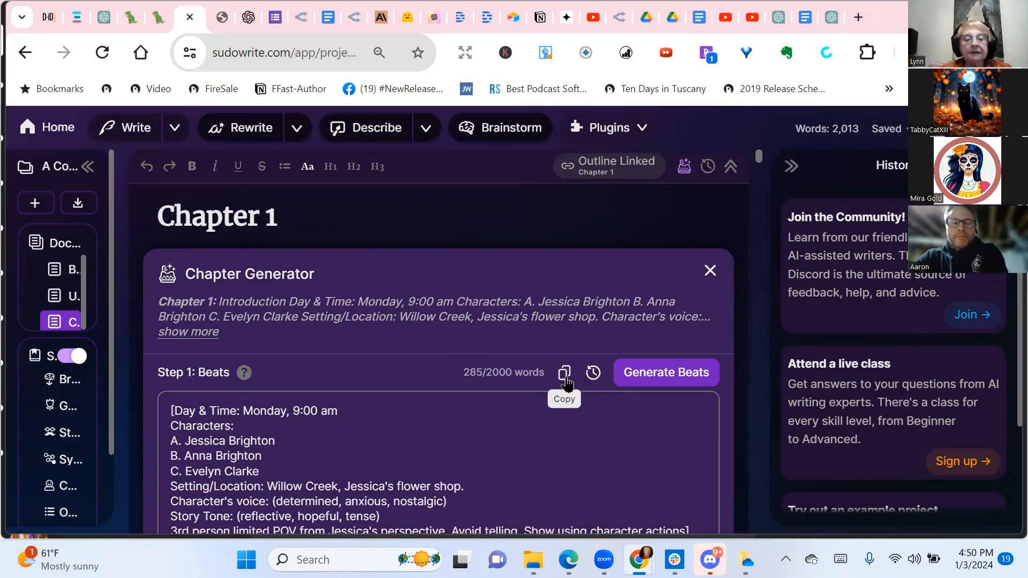
Step: Add another chapter document after the finished prose, choosing Chapter 1 as the chapter to start
scroll(566, 376, down, 20)
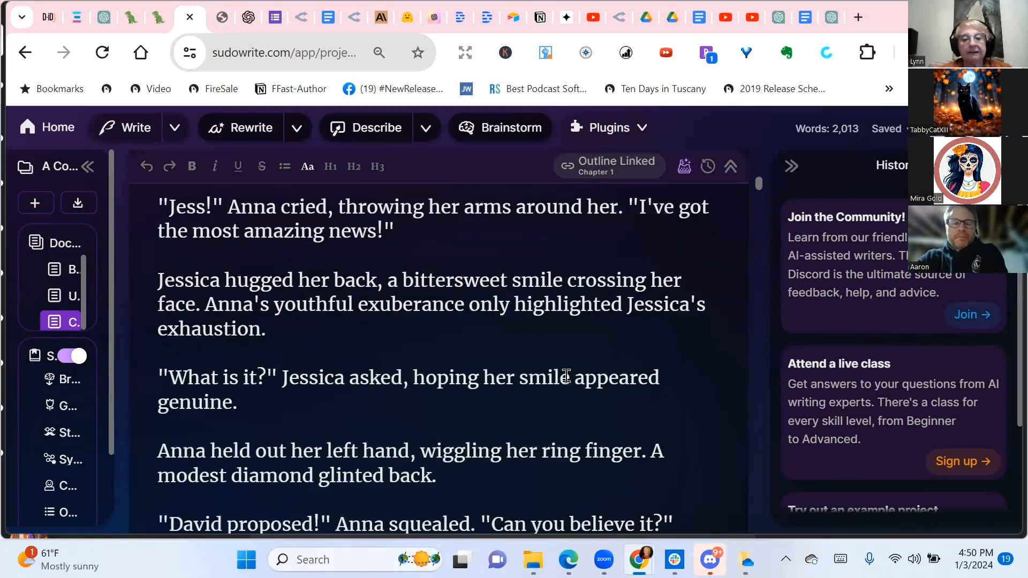
scroll(566, 376, down, 15)
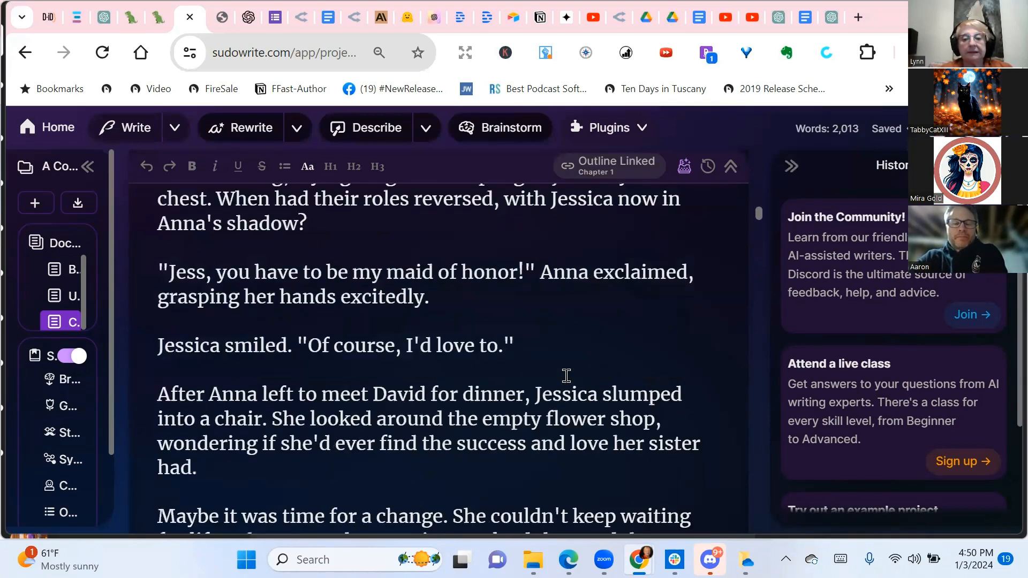
scroll(566, 377, down, 15)
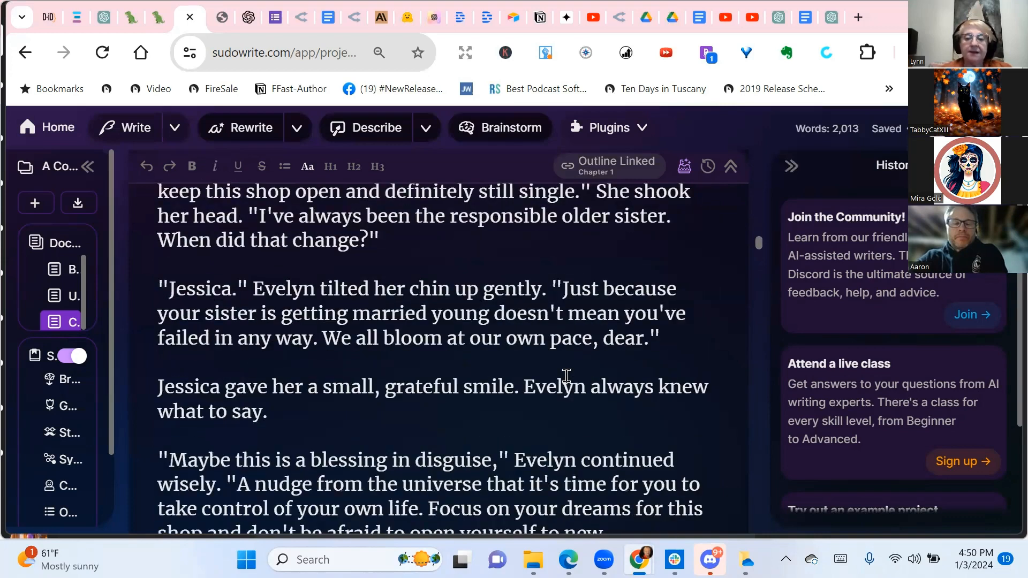
scroll(566, 376, down, 15)
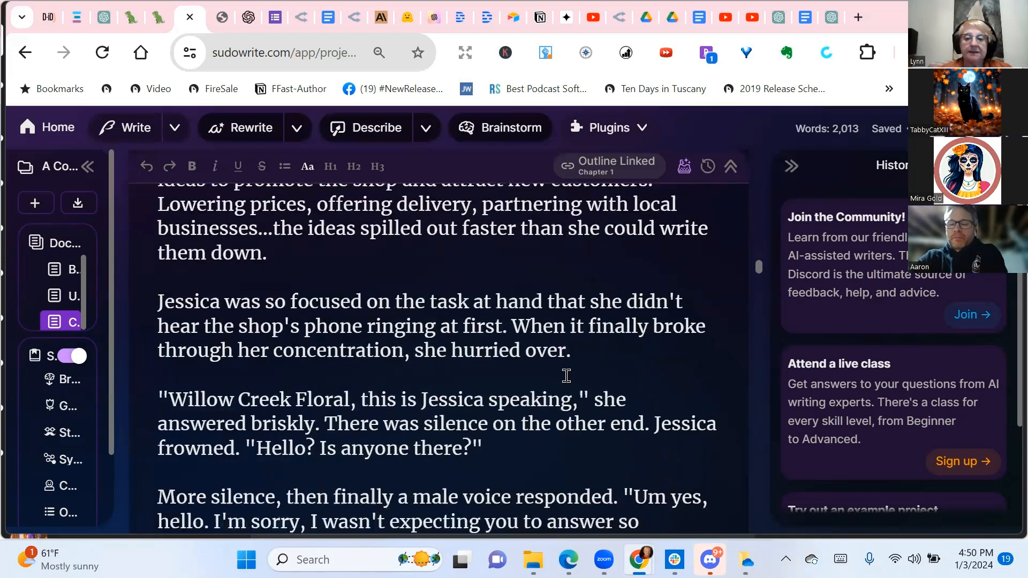
scroll(566, 377, down, 15)
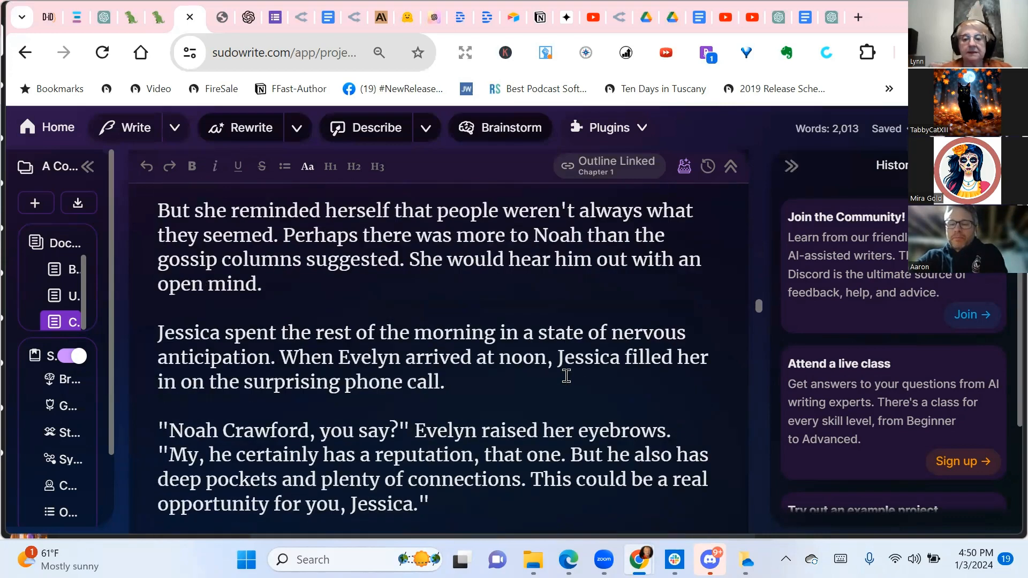
scroll(566, 376, down, 15)
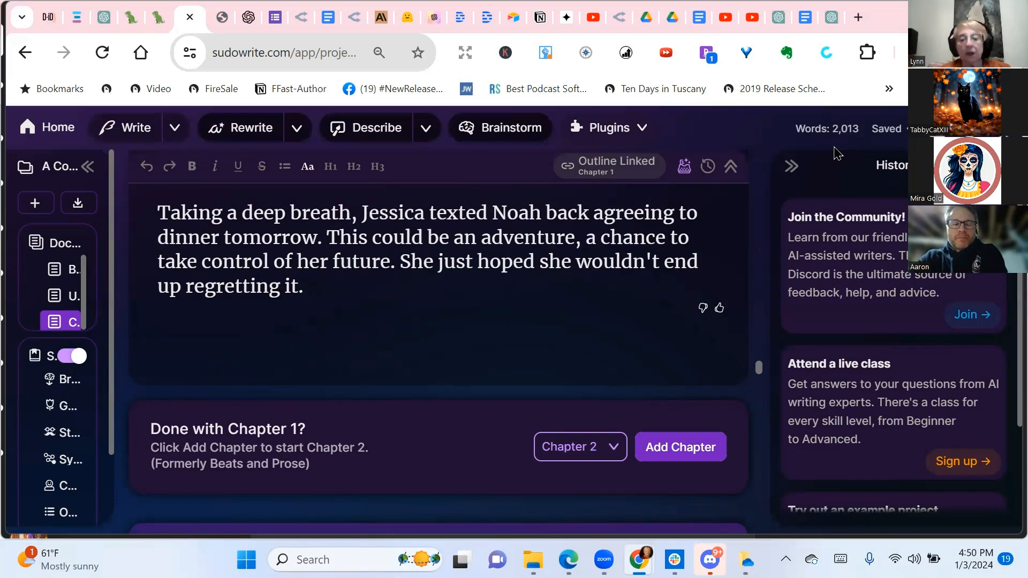
click(610, 448)
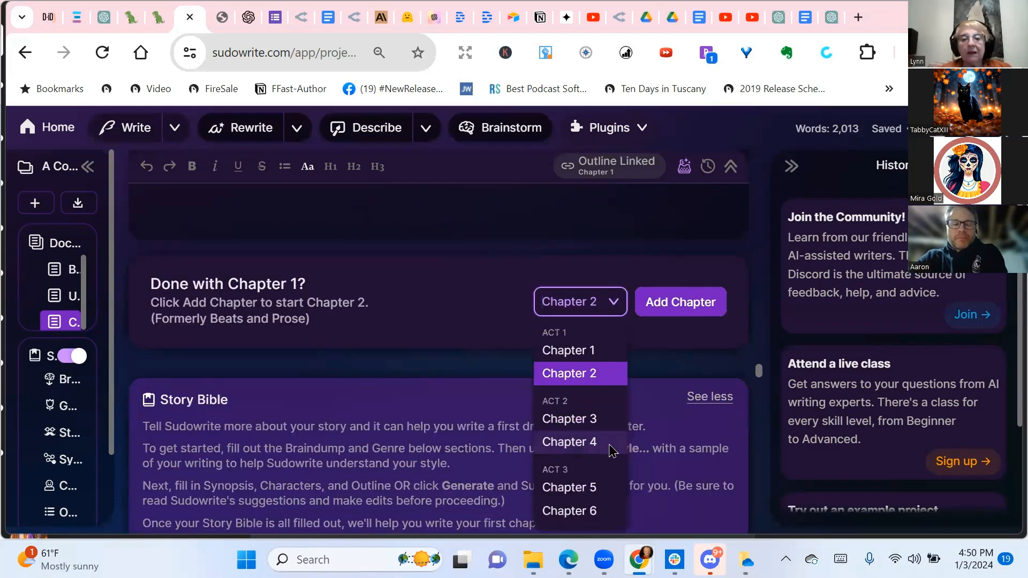
click(592, 352)
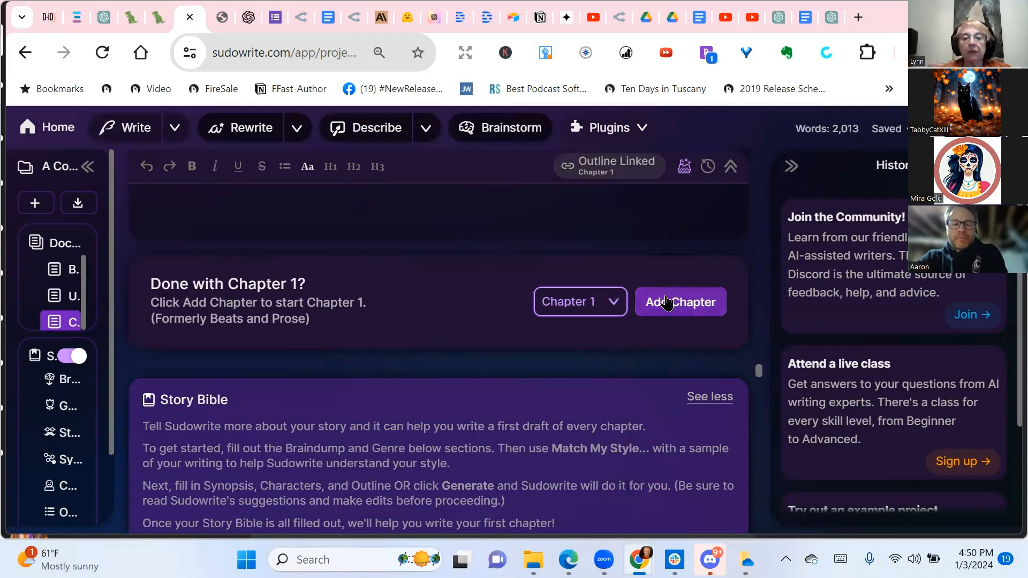
click(704, 309)
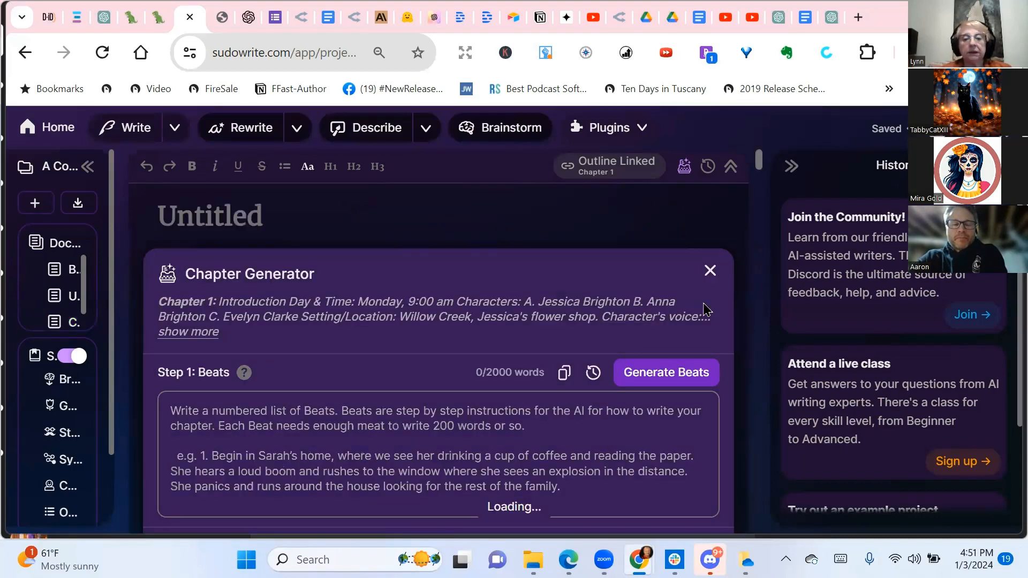
Step: Paste the copied bracketed header and 14 numbered beats into the empty Beats field and generate the chapter prose
click(174, 412)
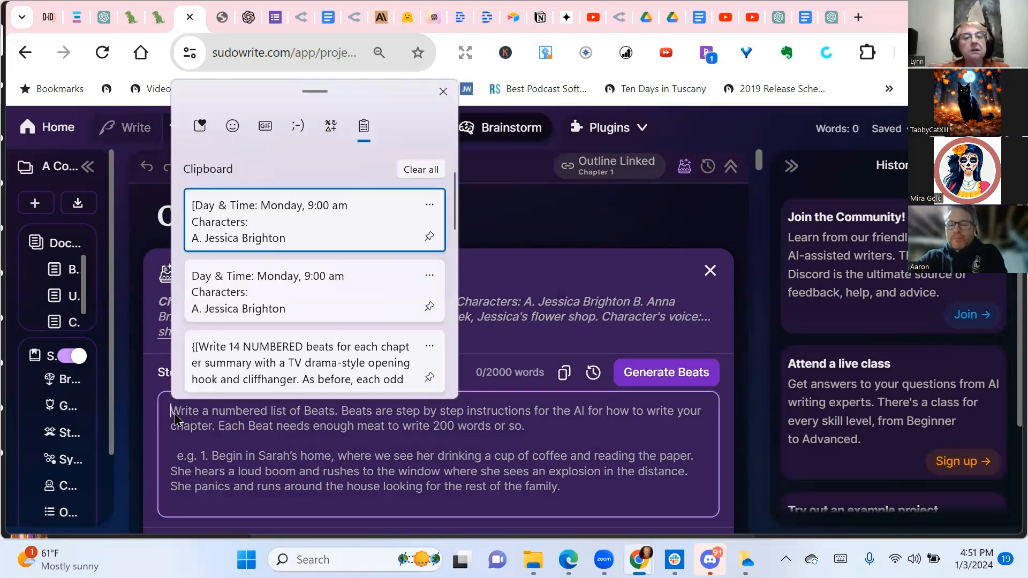
click(347, 219)
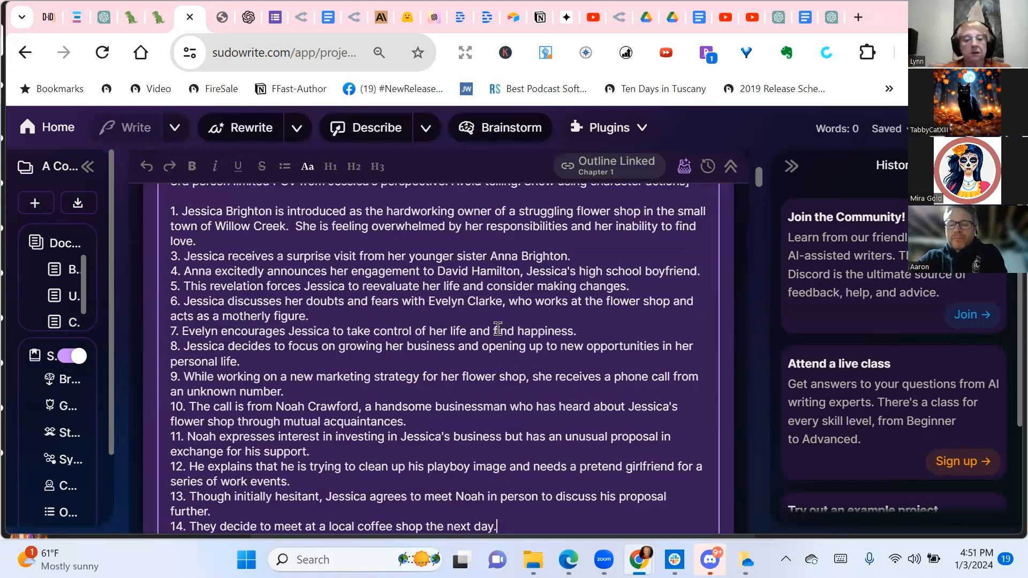
scroll(498, 328, down, 5)
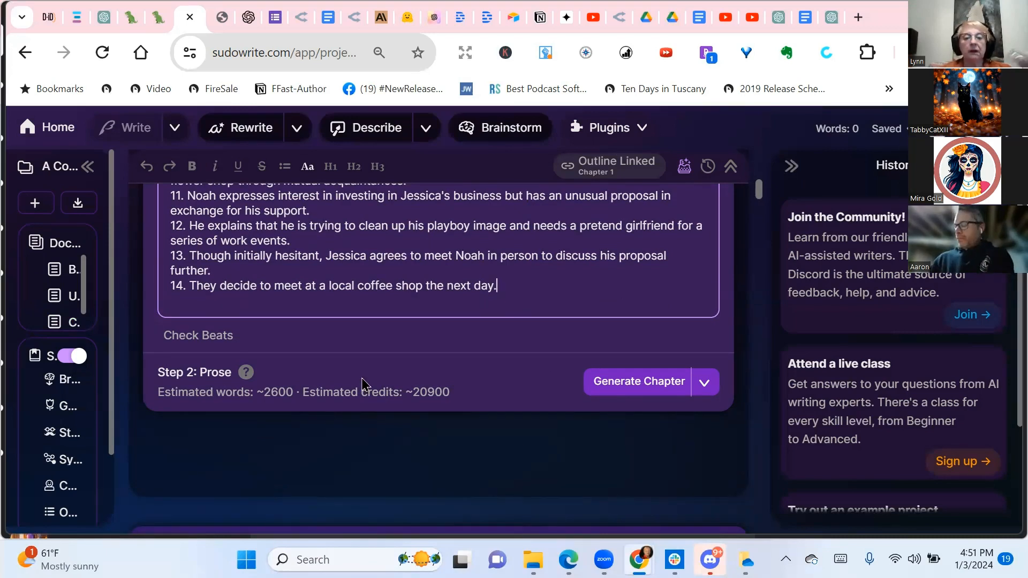
click(641, 389)
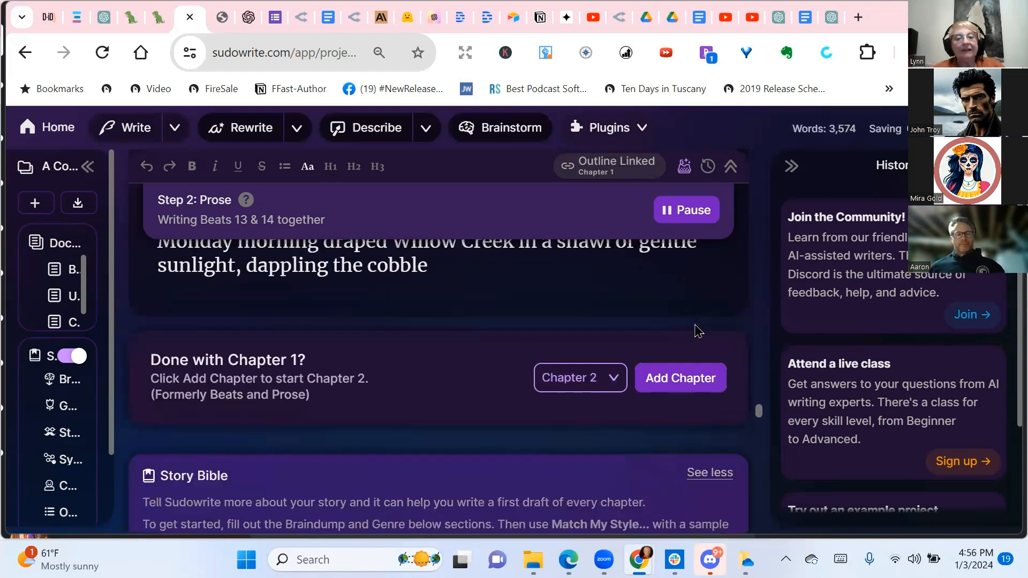
Step: Skim the new version's prose from its closing "Tomorrow" lines back to the opening of section 1 - 2
scroll(511, 325, up, 1)
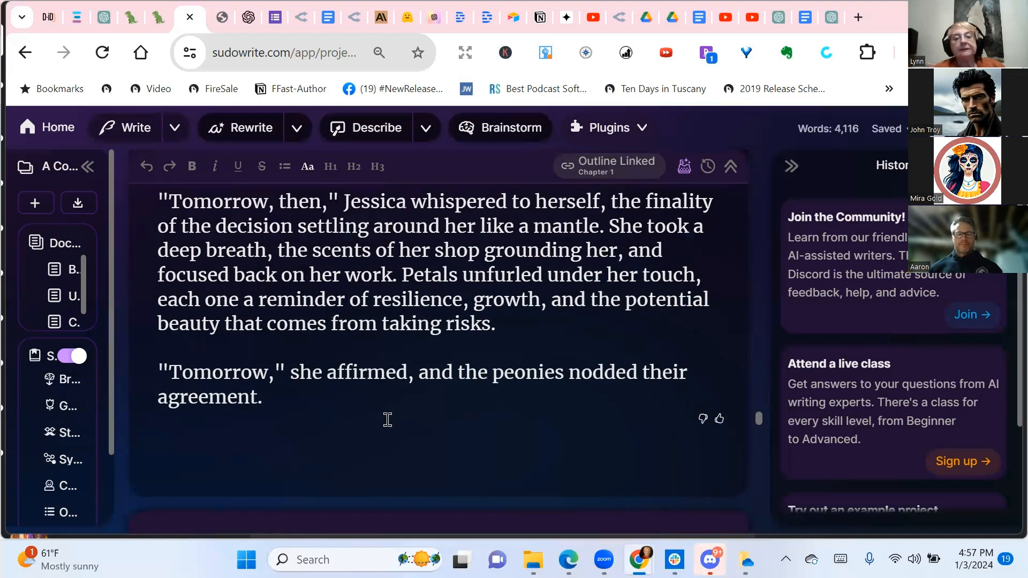
click(296, 469)
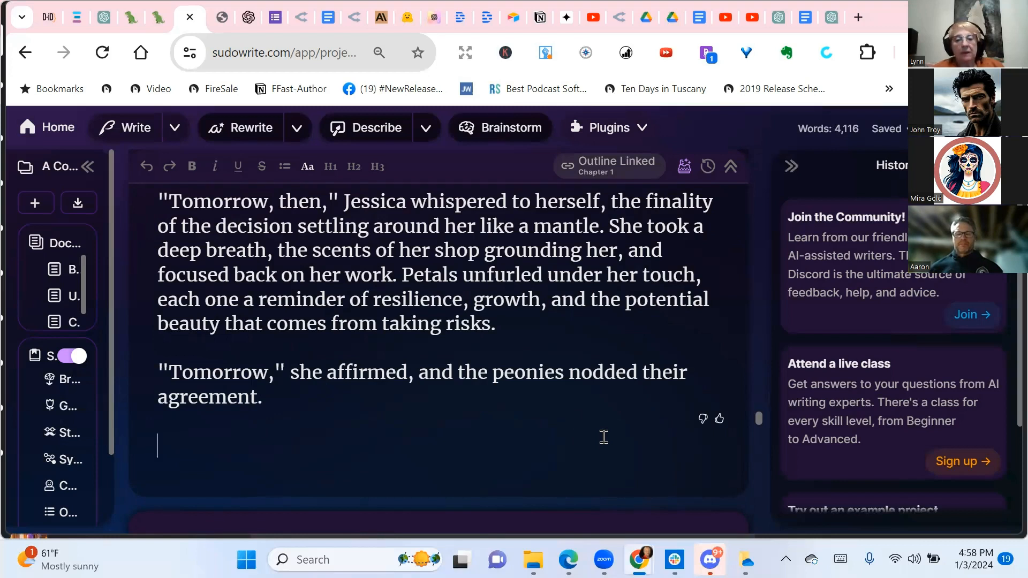
scroll(458, 310, up, 15)
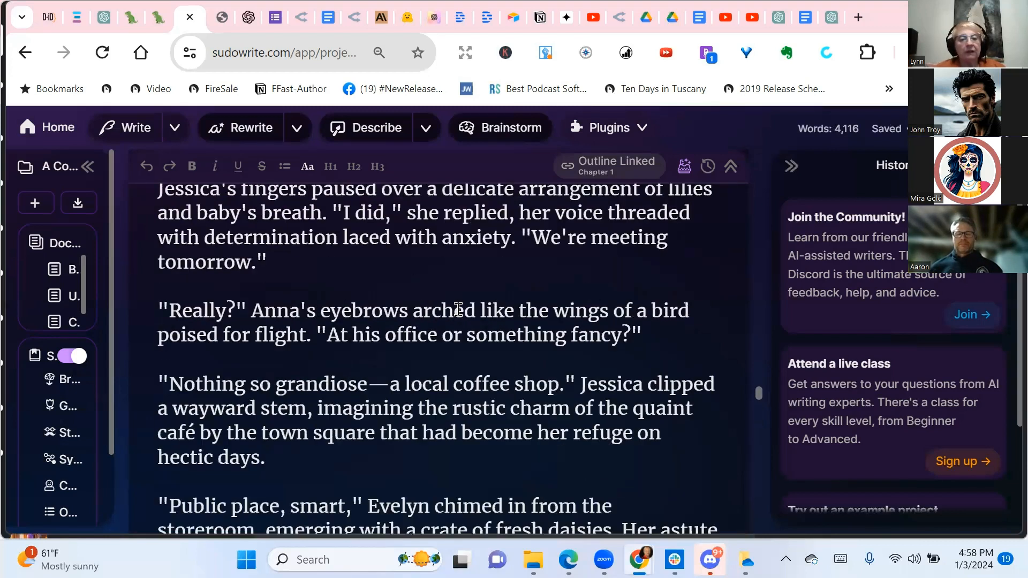
scroll(458, 309, up, 15)
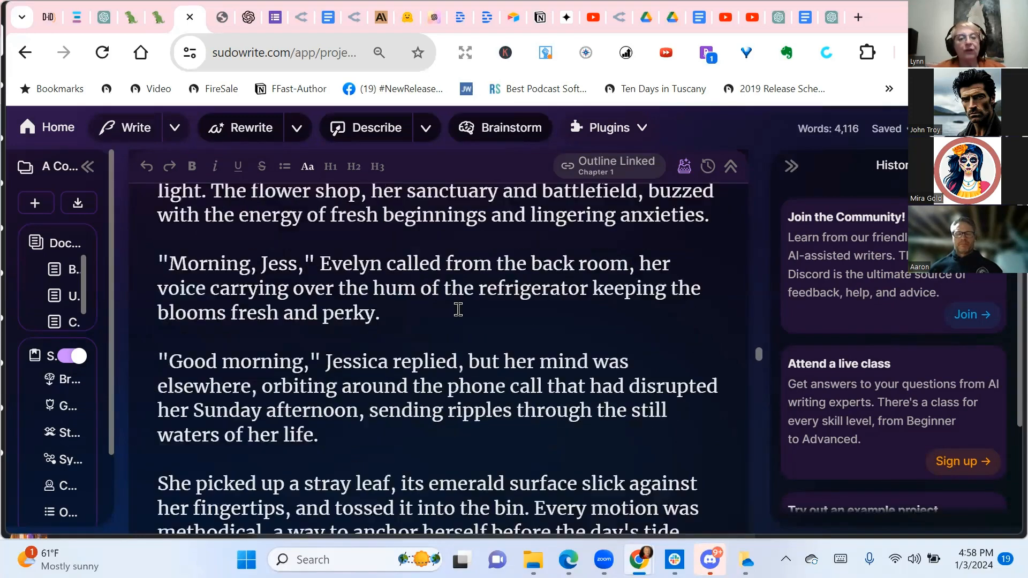
scroll(458, 310, up, 15)
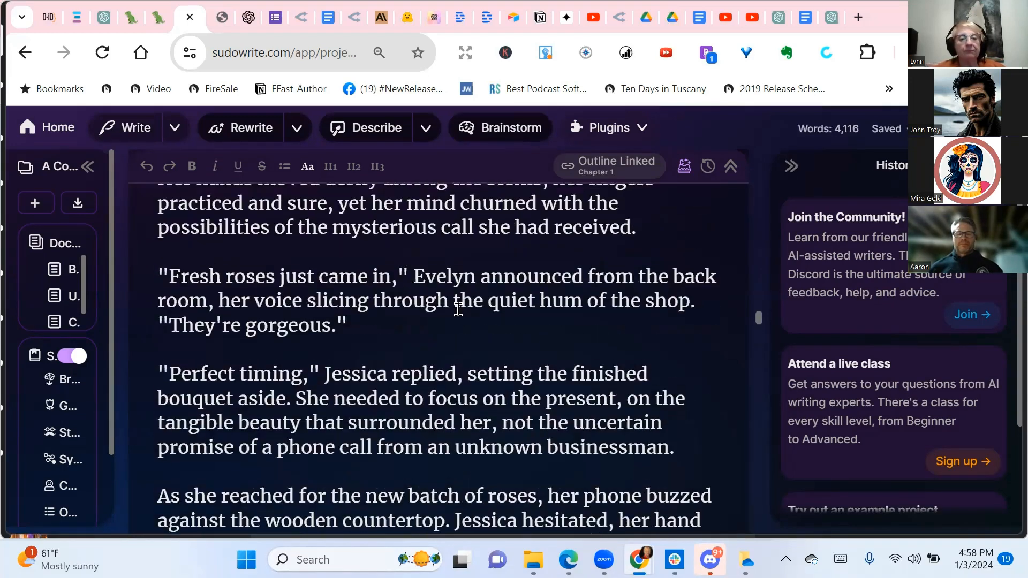
scroll(459, 310, up, 15)
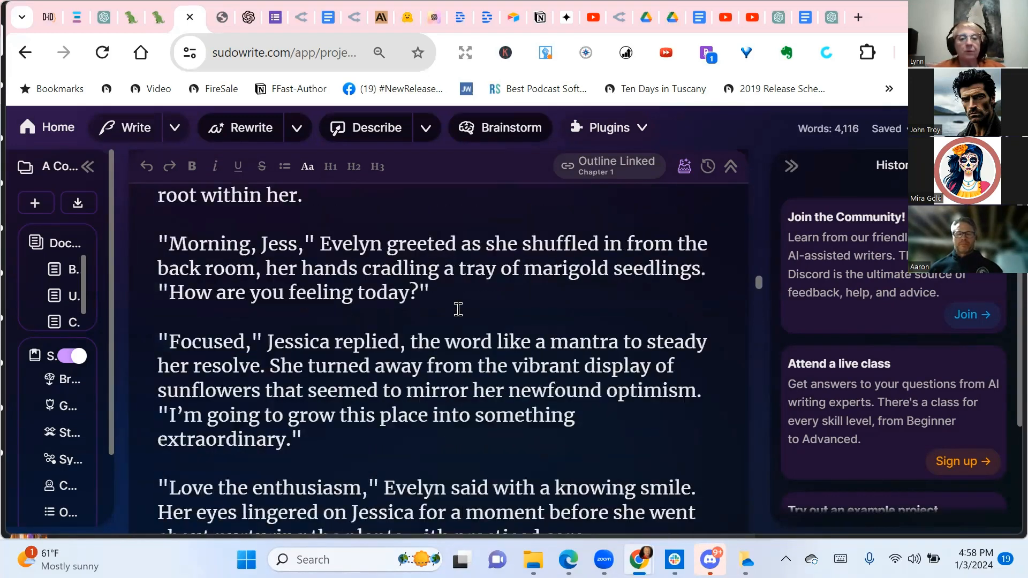
scroll(459, 309, up, 15)
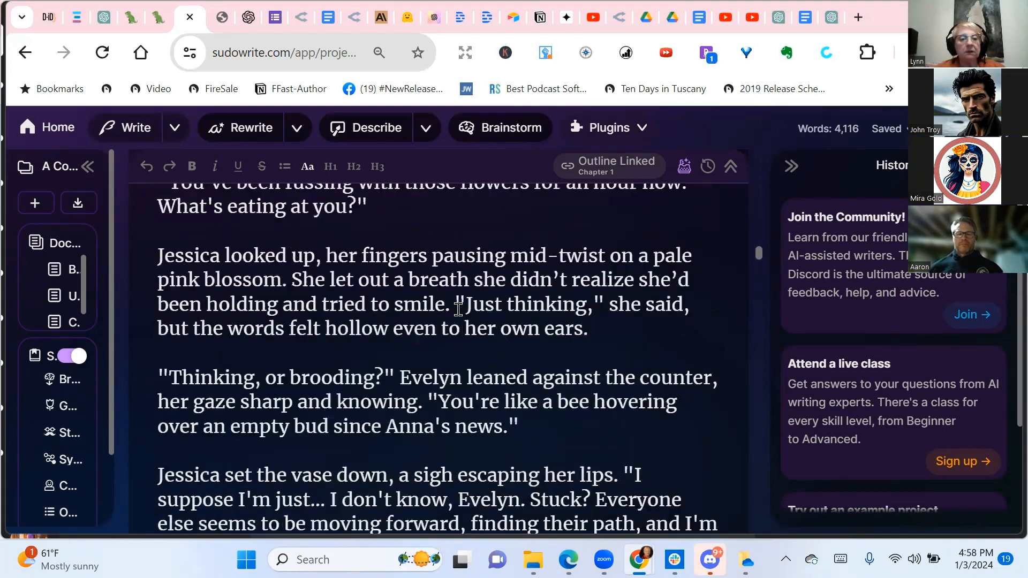
scroll(458, 310, up, 15)
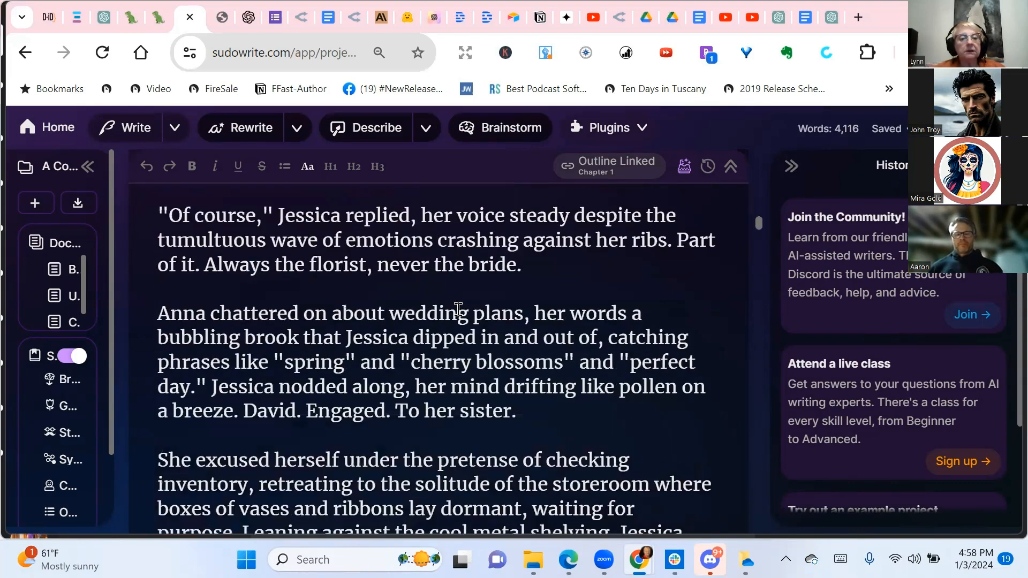
scroll(459, 309, up, 15)
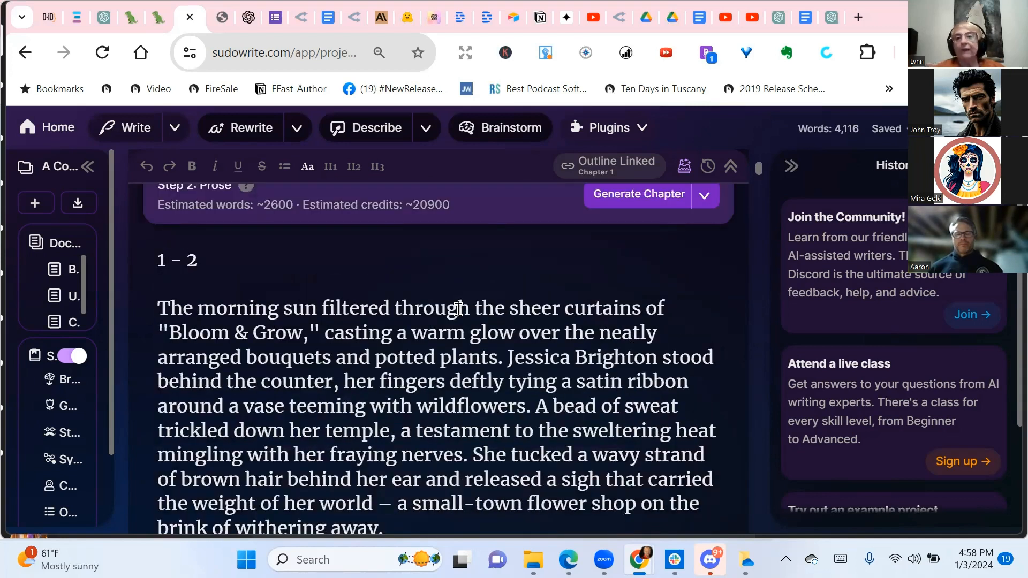
Step: Review the new version's prose estimates, numbered beats and bracketed header in the Chapter Generator
scroll(458, 309, up, 3)
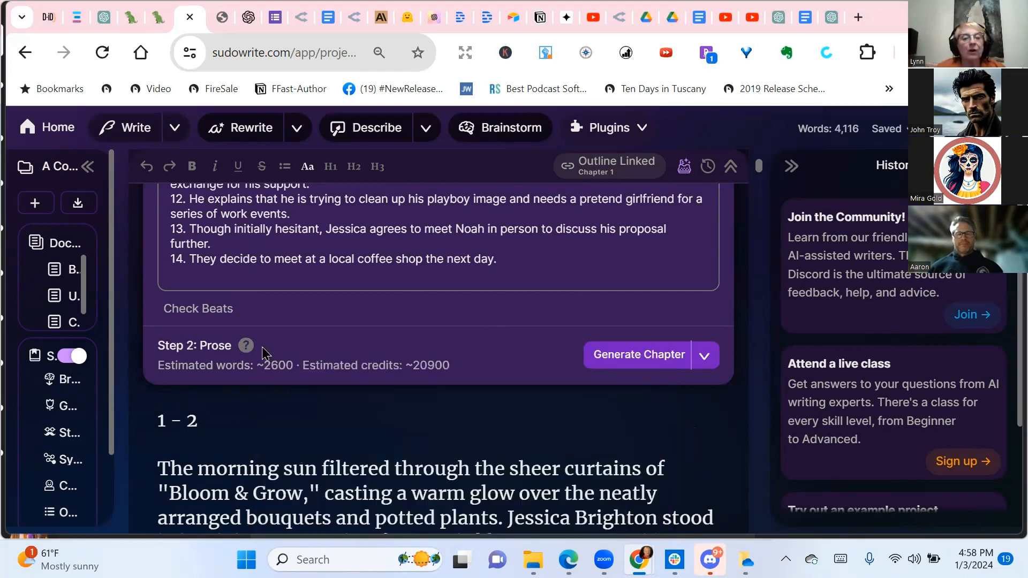
mouse_move(249, 354)
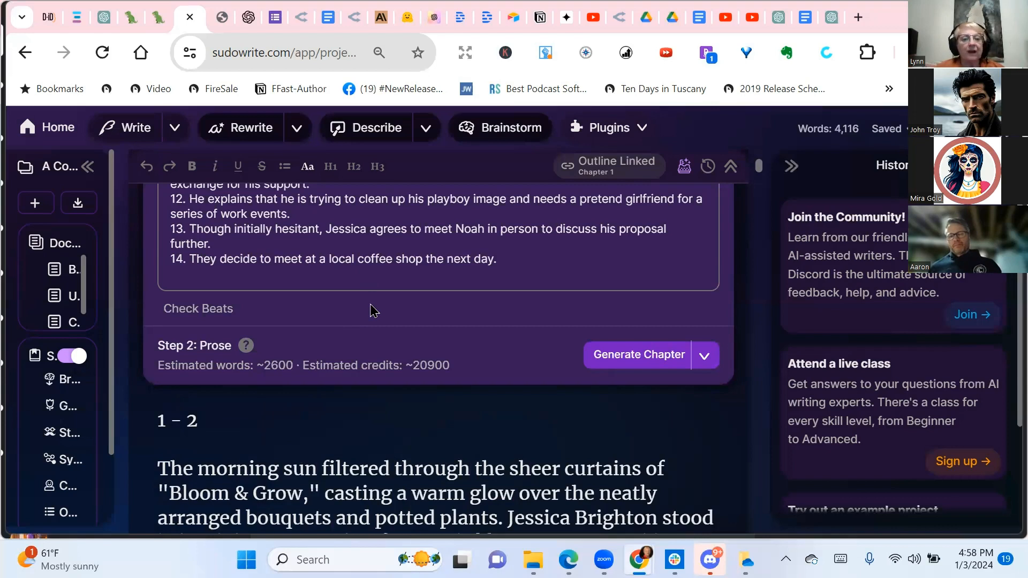
scroll(373, 310, up, 5)
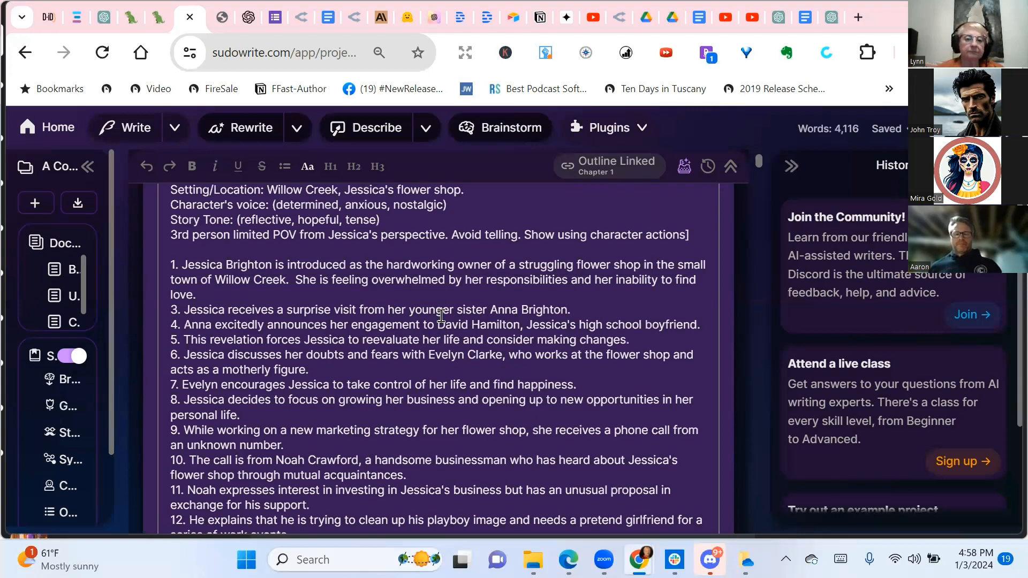
scroll(441, 316, down, 3)
scroll(441, 316, up, 6)
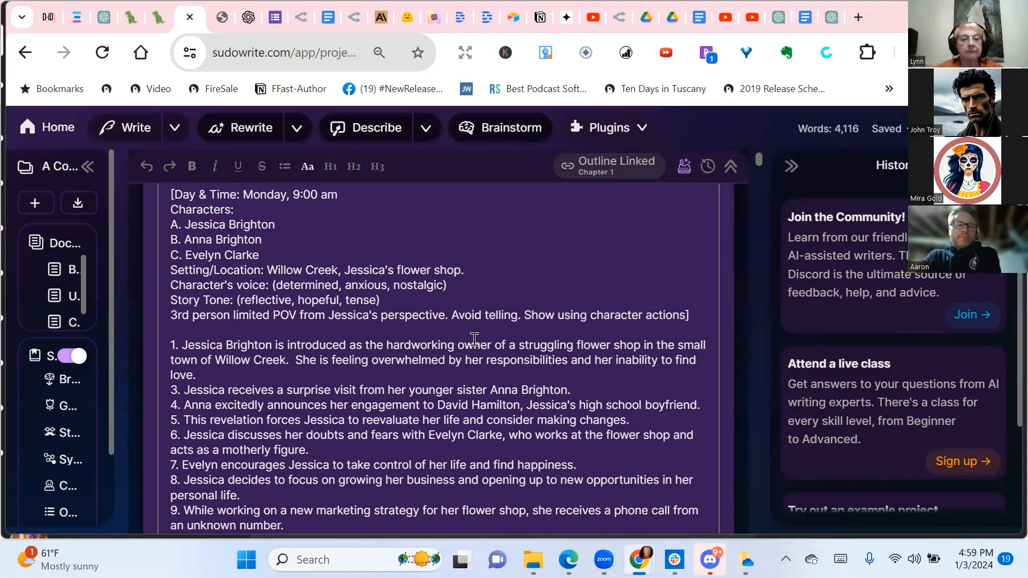
Step: Read the help explanation for Step 1: Beats, including its bad and good beat examples
scroll(478, 341, down, 1)
scroll(476, 343, up, 5)
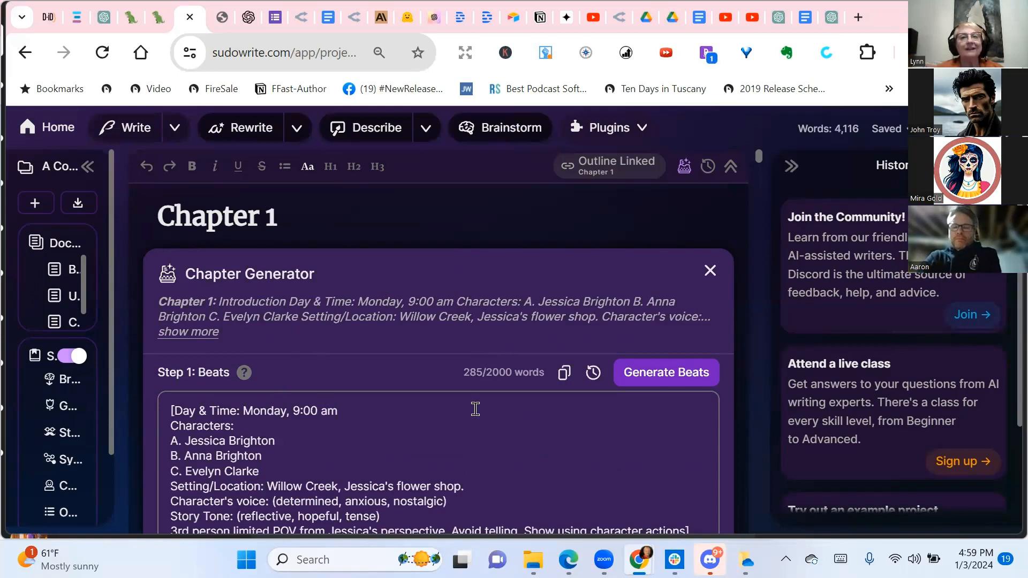
mouse_move(245, 375)
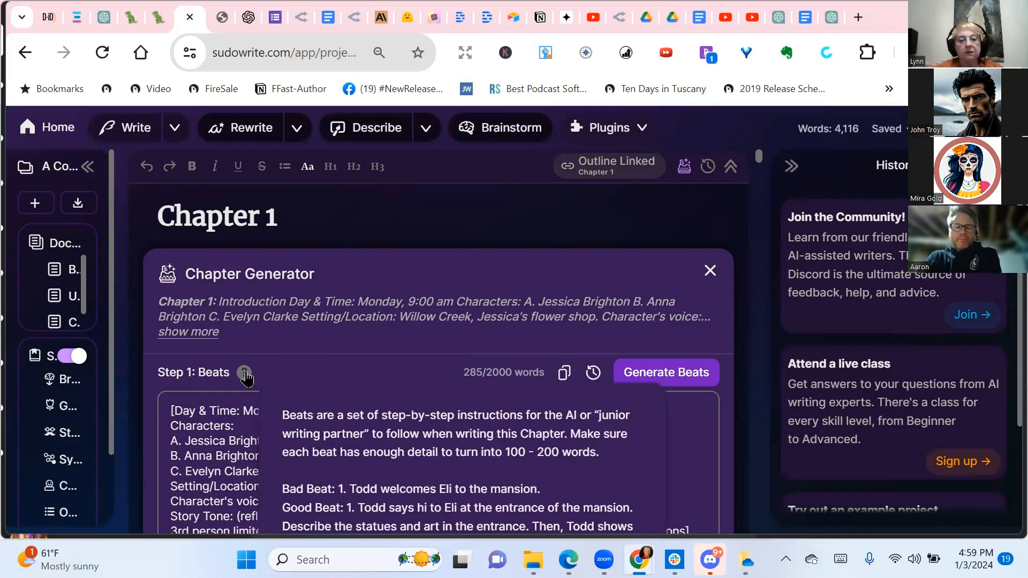
scroll(246, 377, down, 3)
scroll(213, 332, down, 3)
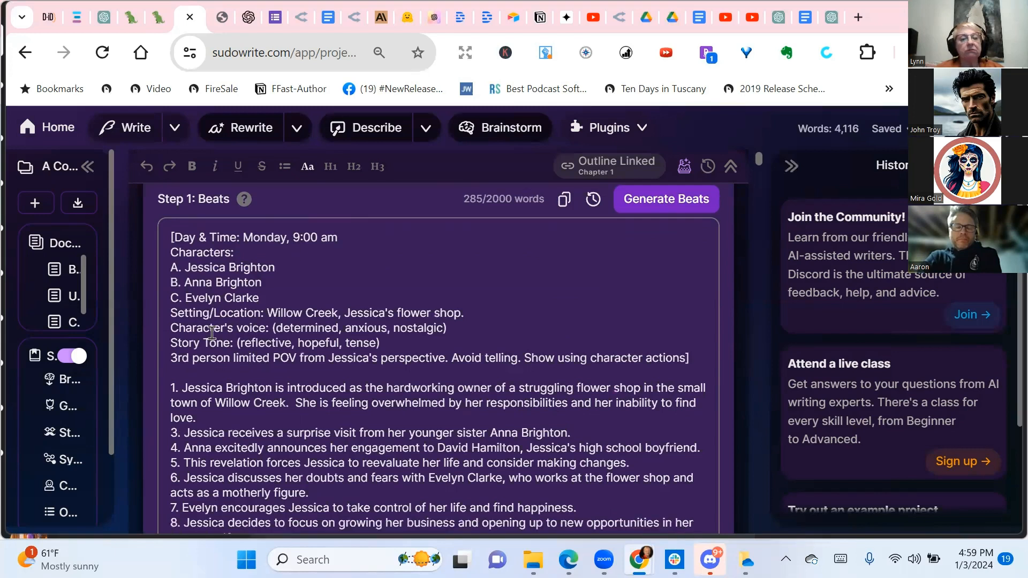
scroll(212, 333, up, 3)
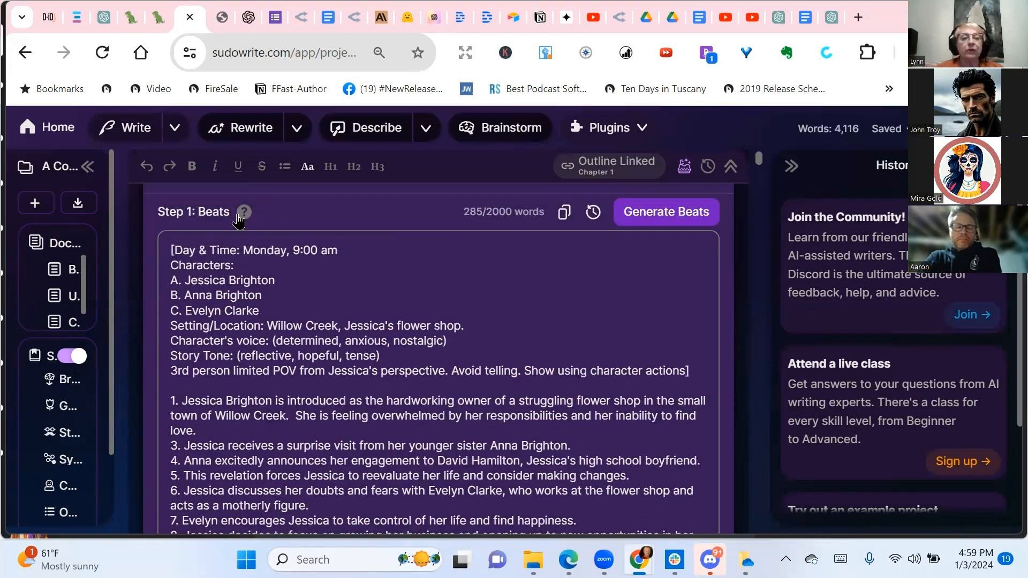
mouse_move(240, 219)
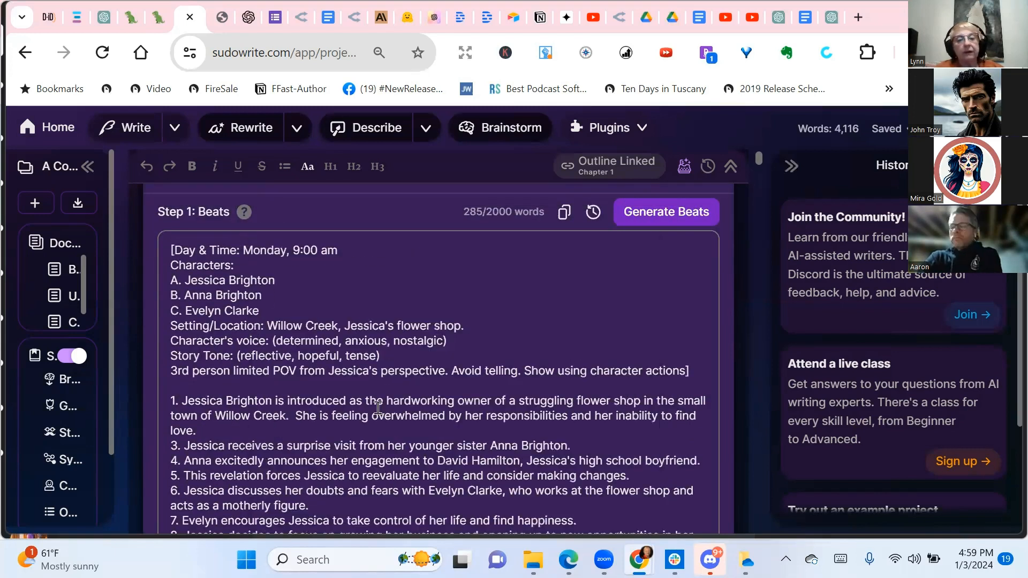
Step: Reread the numbered beats through beat 14, going back up to the bracketed header and chapter summary
scroll(242, 311, down, 2)
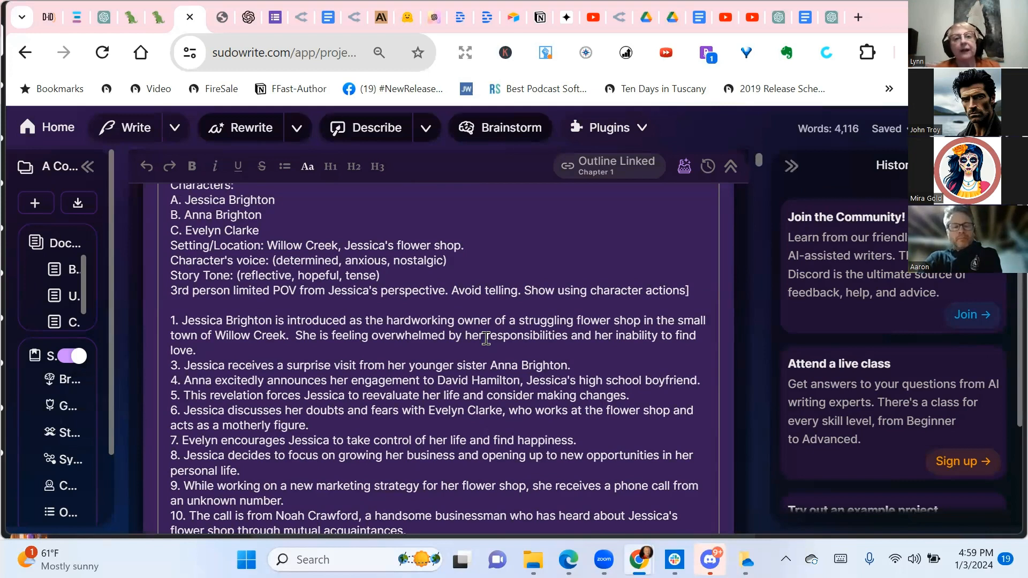
scroll(486, 338, down, 3)
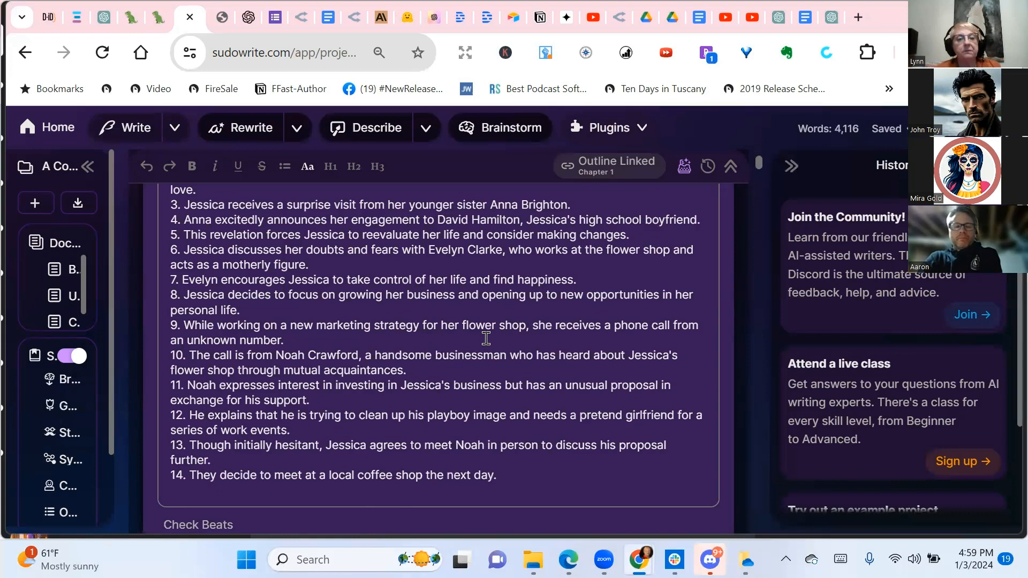
scroll(485, 338, up, 3)
scroll(486, 337, up, 3)
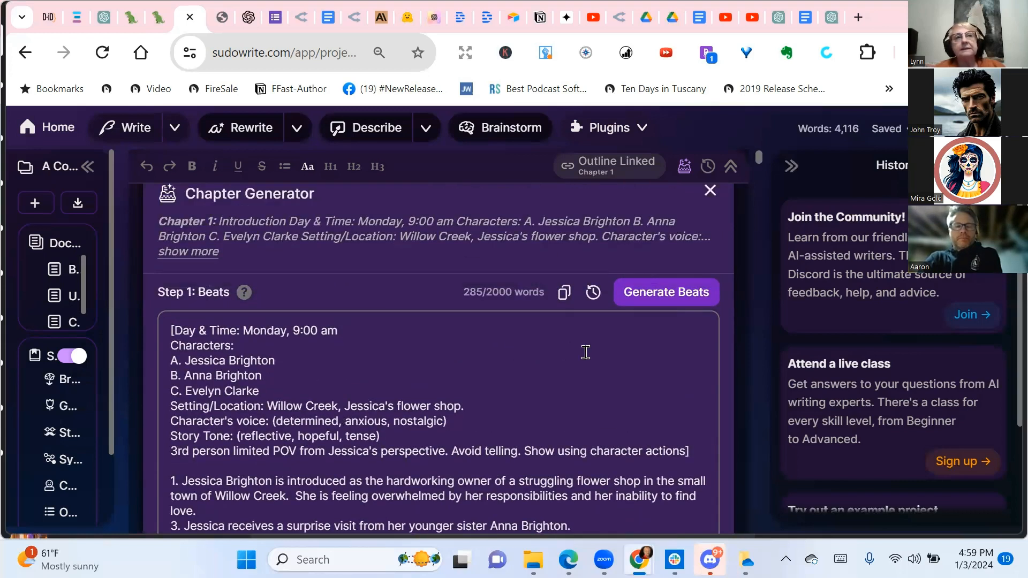
scroll(586, 352, down, 2)
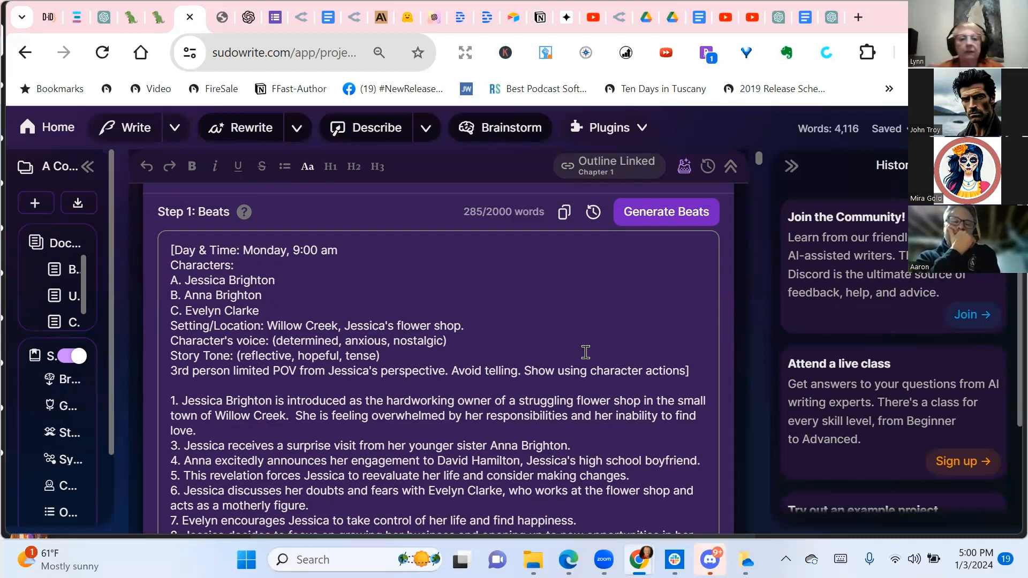
scroll(477, 304, up, 3)
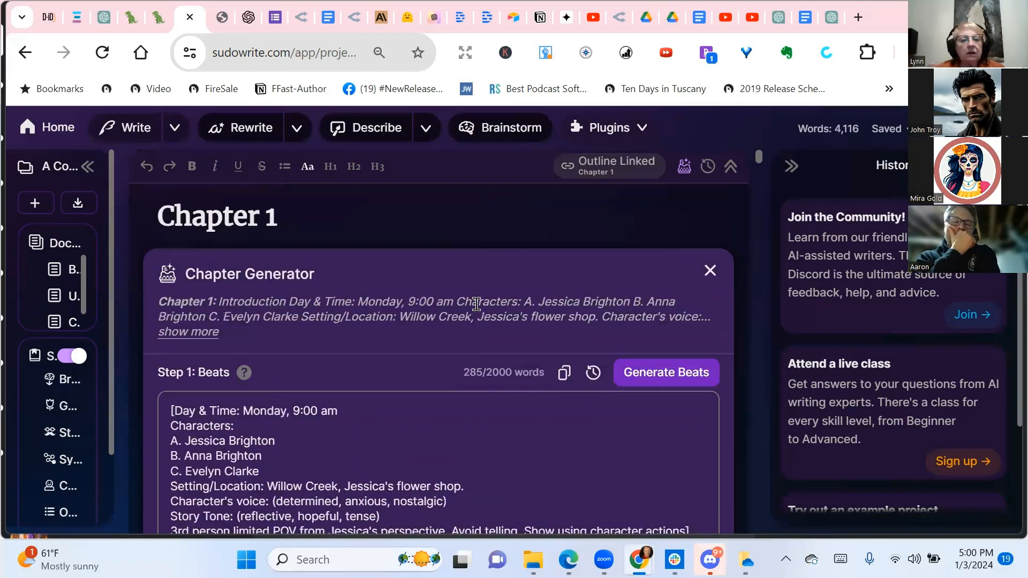
Step: Expand the linked Chapter 1 outline summary in the Chapter Generator and compare it with the bracketed header and beats
click(364, 319)
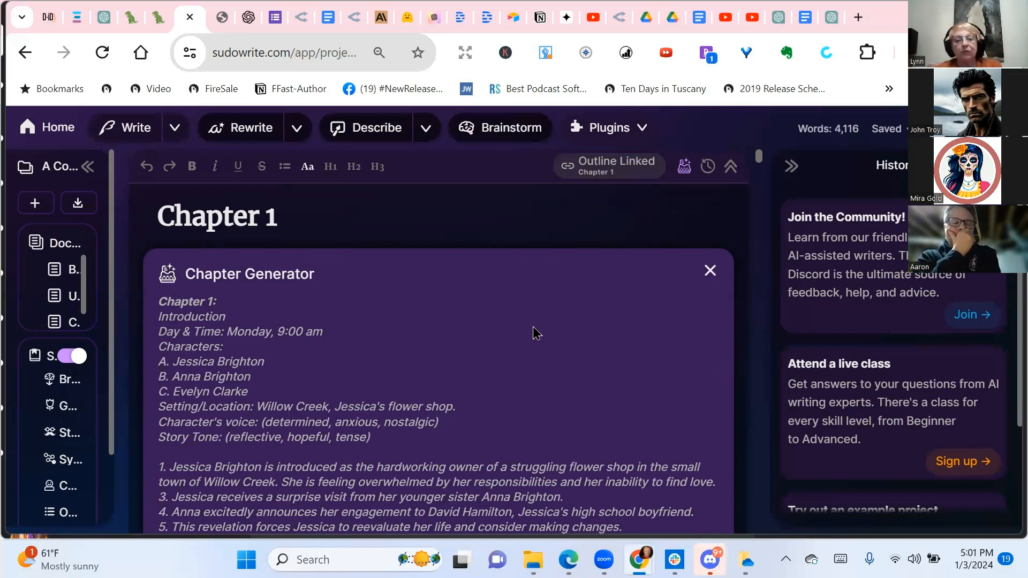
scroll(569, 329, down, 3)
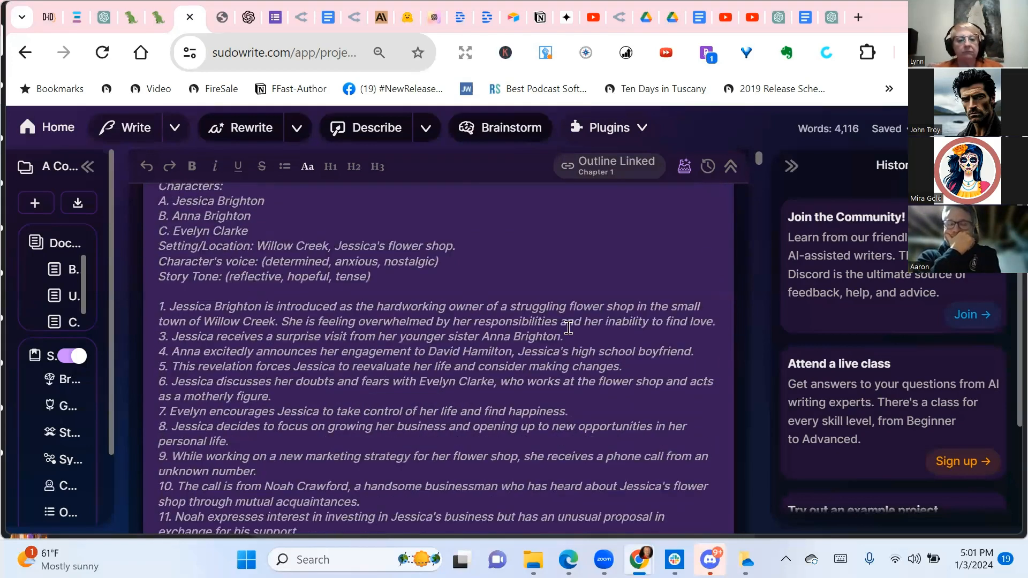
scroll(569, 328, down, 3)
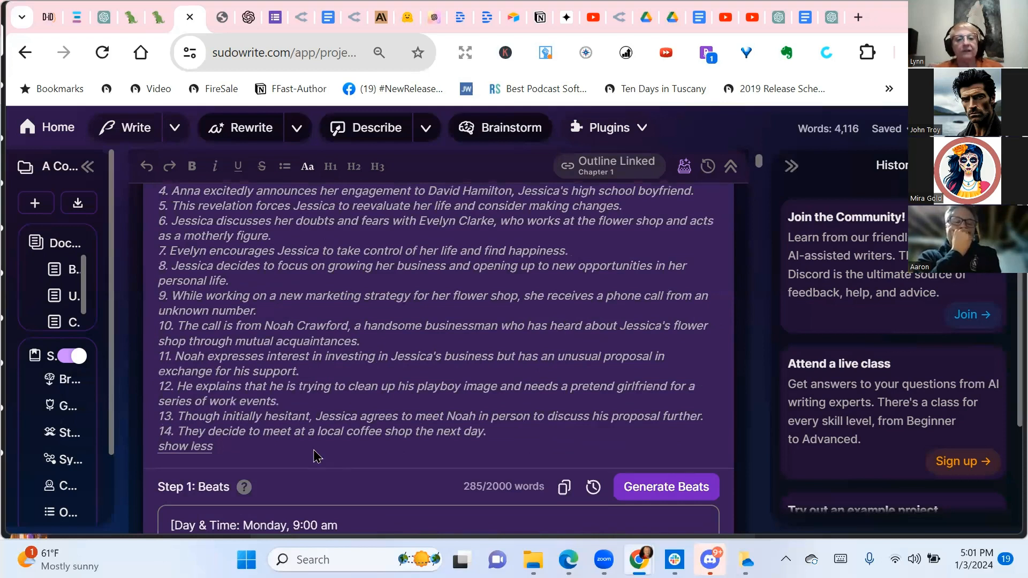
scroll(321, 455, up, 6)
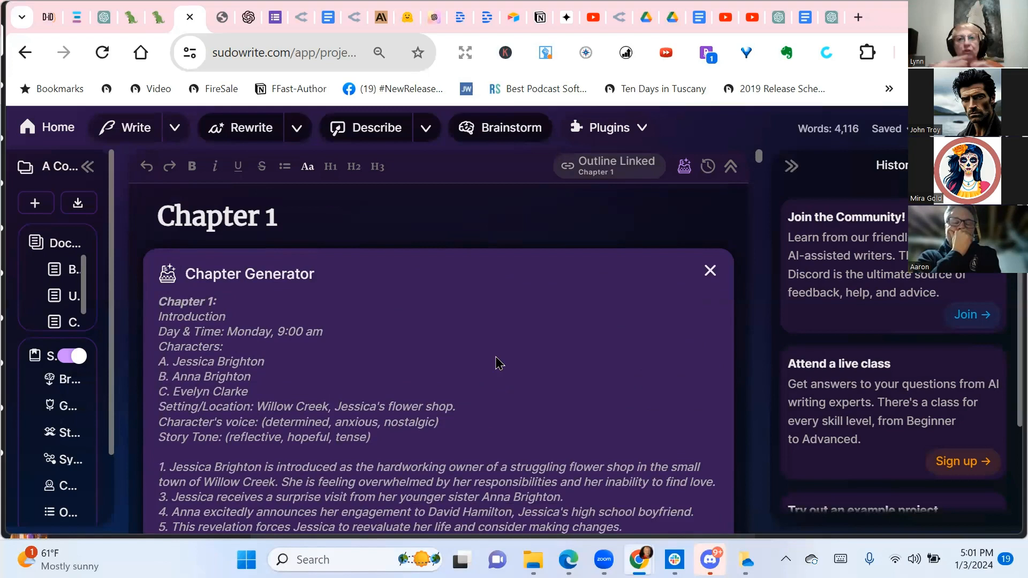
scroll(497, 363, down, 6)
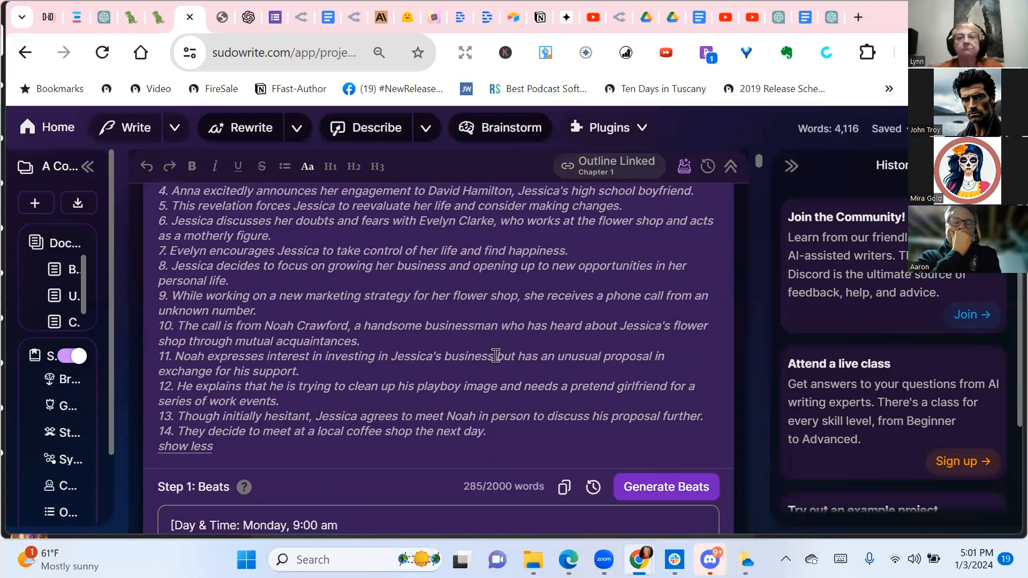
scroll(418, 435, down, 3)
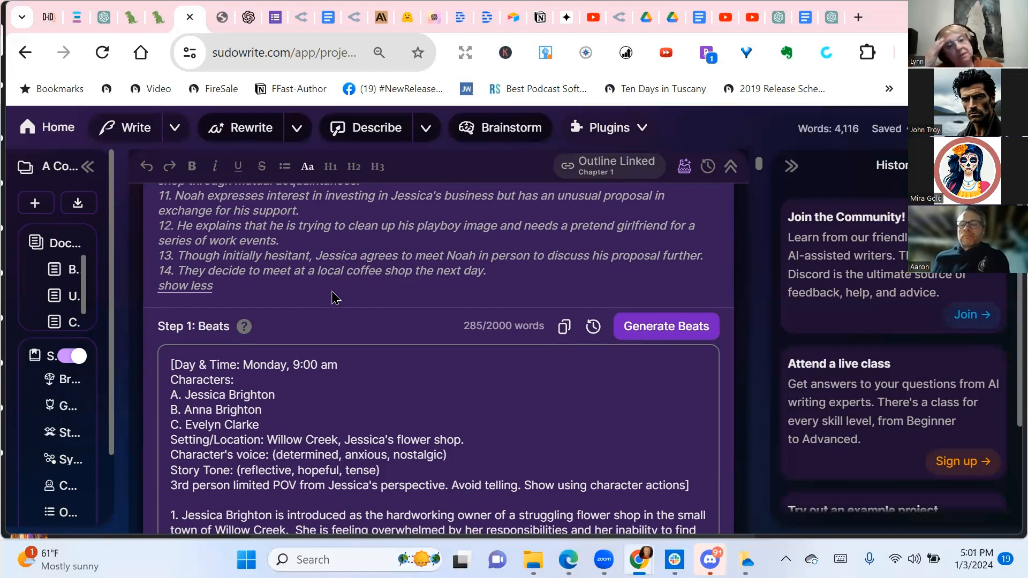
scroll(332, 298, up, 1)
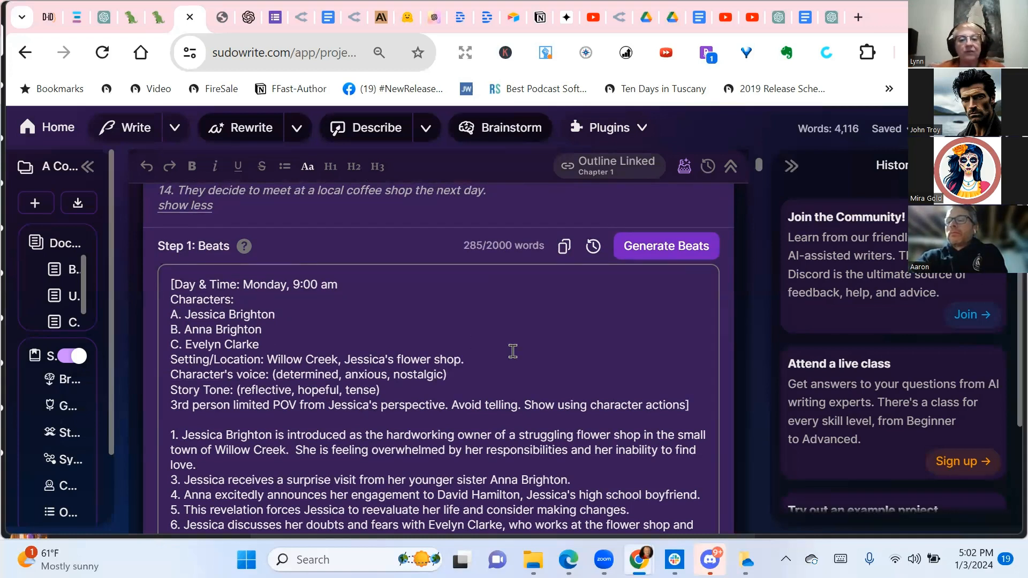
scroll(512, 350, down, 1)
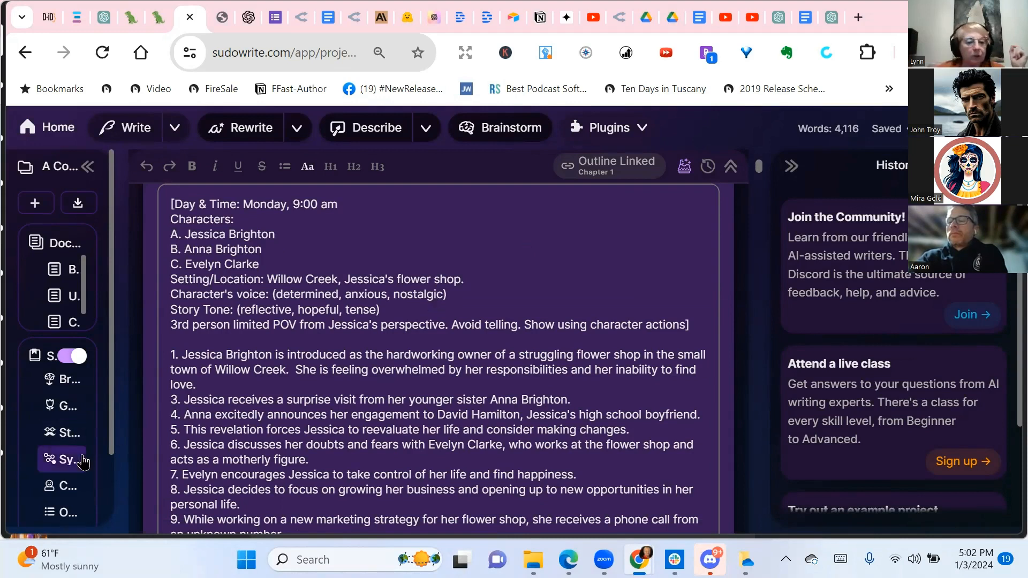
Step: Open the Characters section of the Story Bible and read its character descriptions and the TOWN entry
click(71, 494)
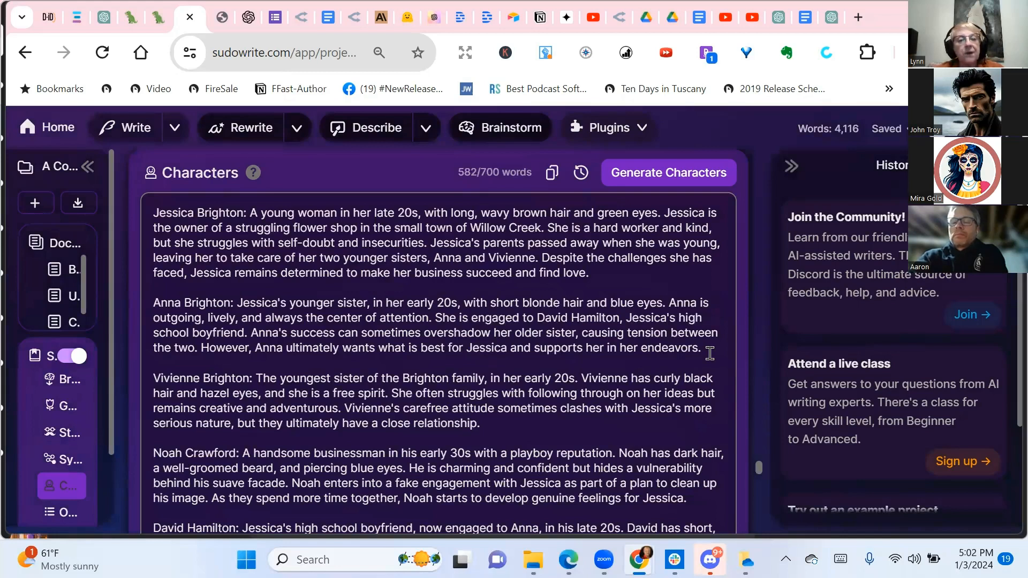
scroll(710, 353, down, 2)
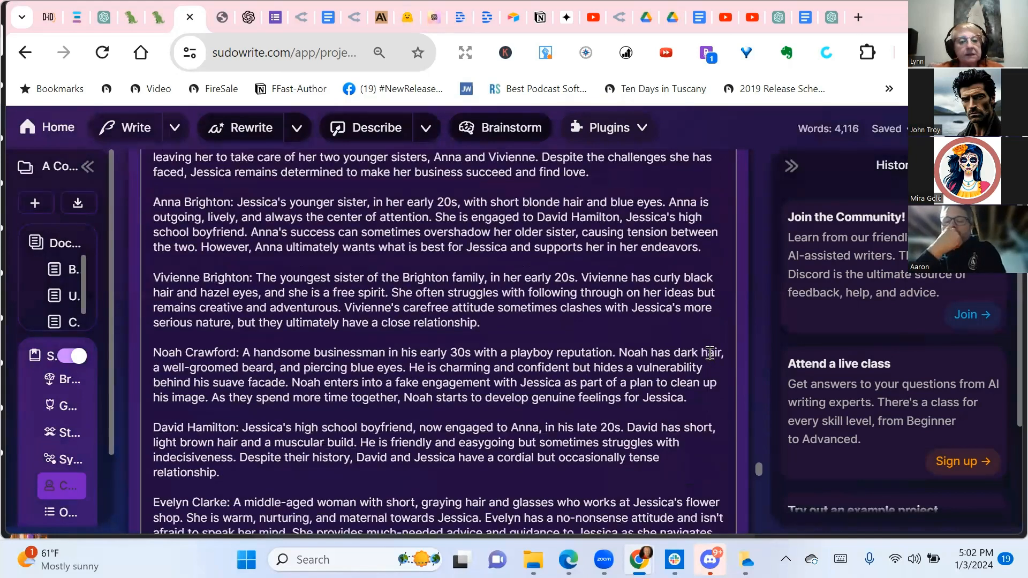
scroll(710, 353, down, 1)
scroll(709, 353, down, 3)
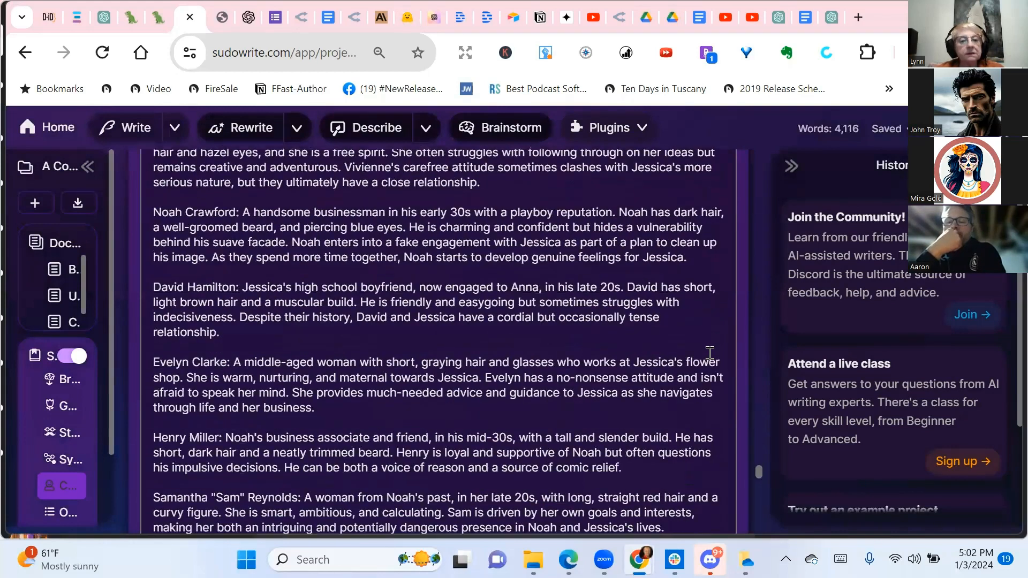
scroll(709, 353, down, 3)
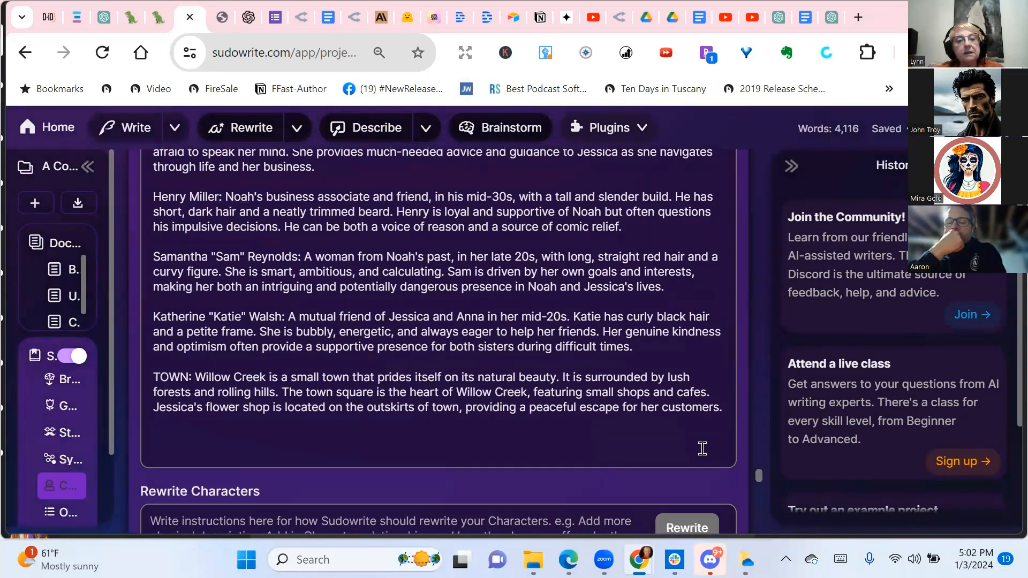
scroll(701, 449, up, 3)
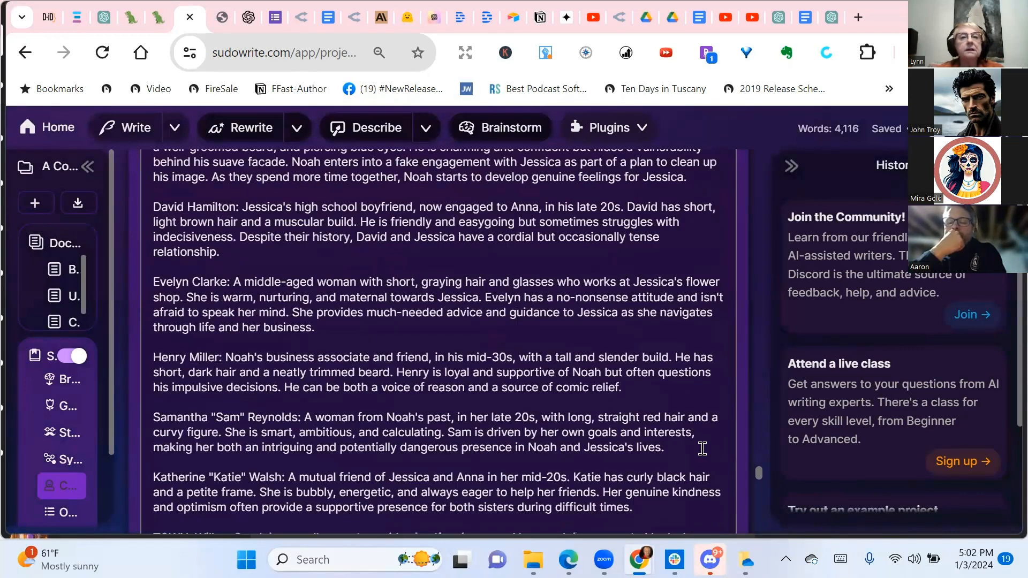
scroll(702, 448, up, 1)
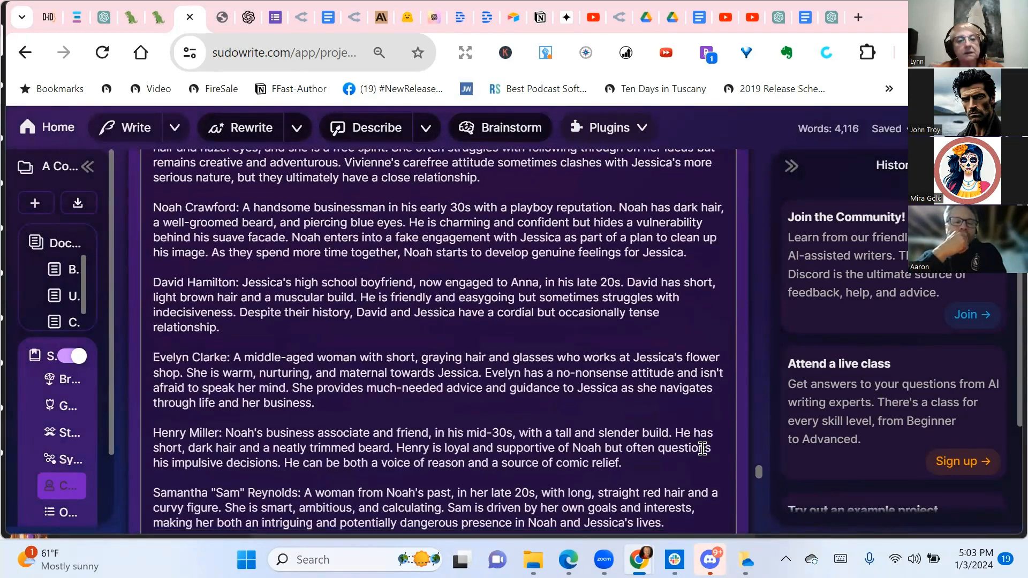
scroll(702, 448, down, 1)
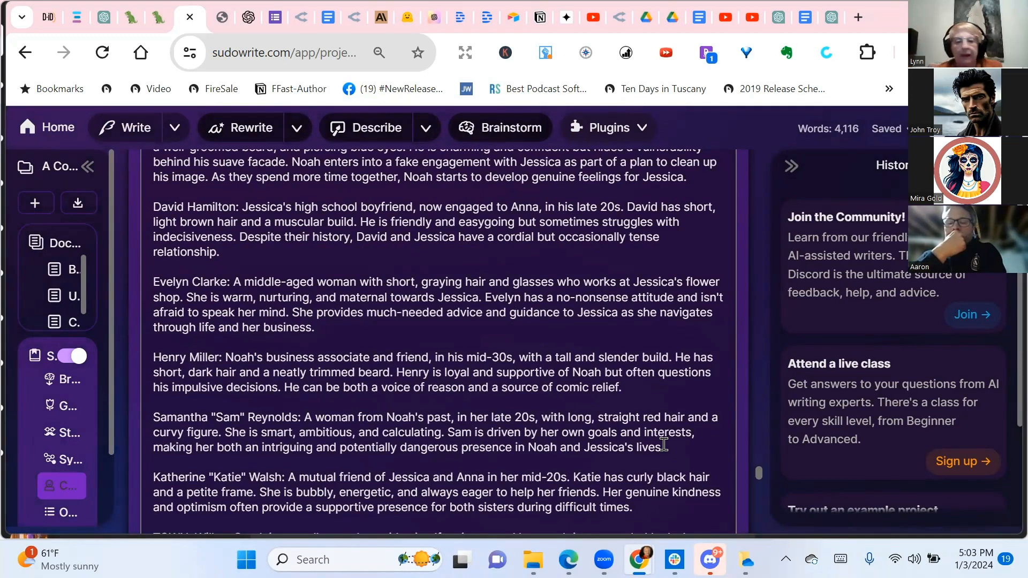
scroll(663, 444, down, 2)
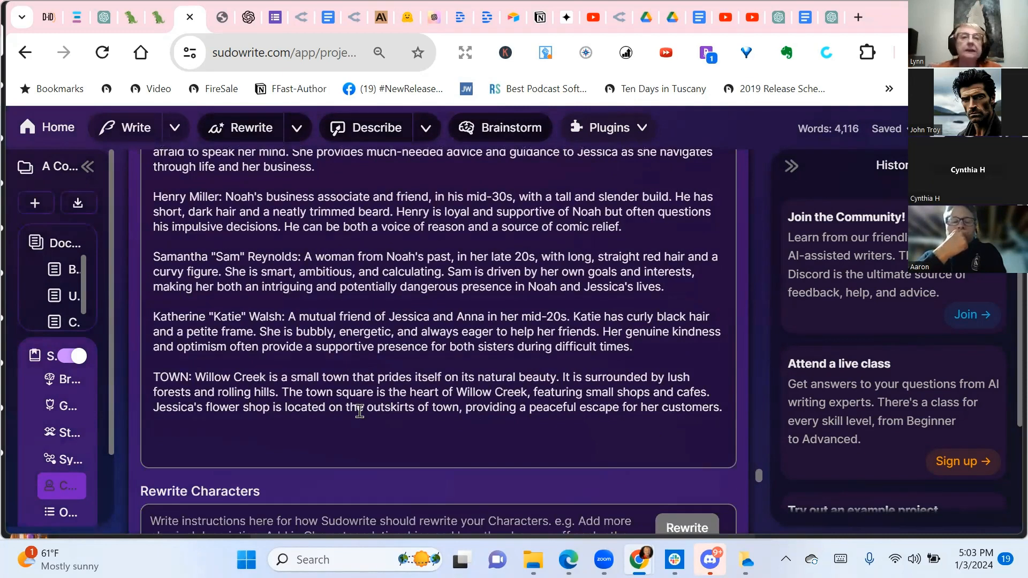
scroll(610, 392, up, 10)
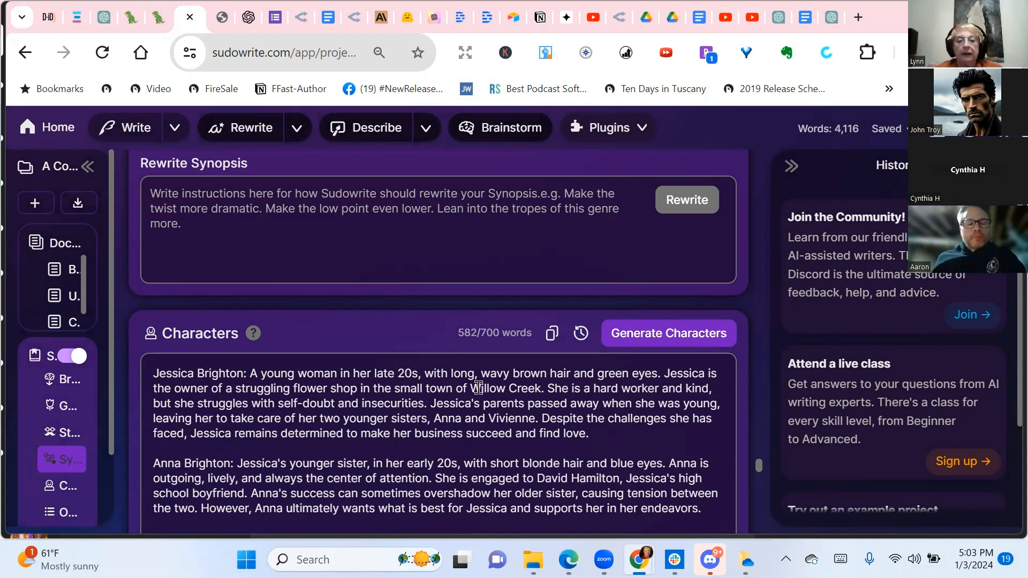
Step: Delete the word "piercing" before "blue eyes" in the playboy businessman's character description
scroll(350, 394, down, 1)
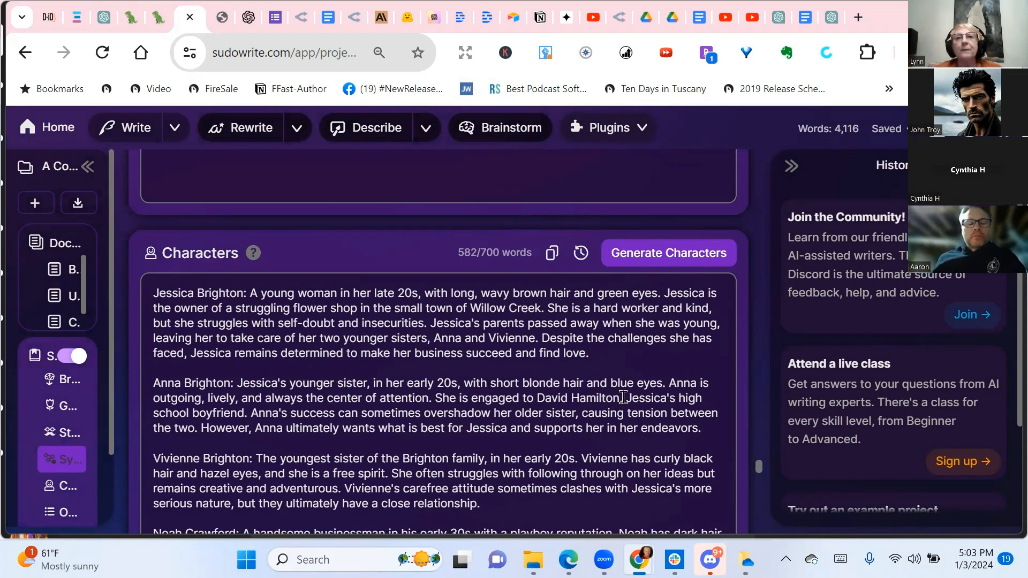
scroll(485, 381, down, 1)
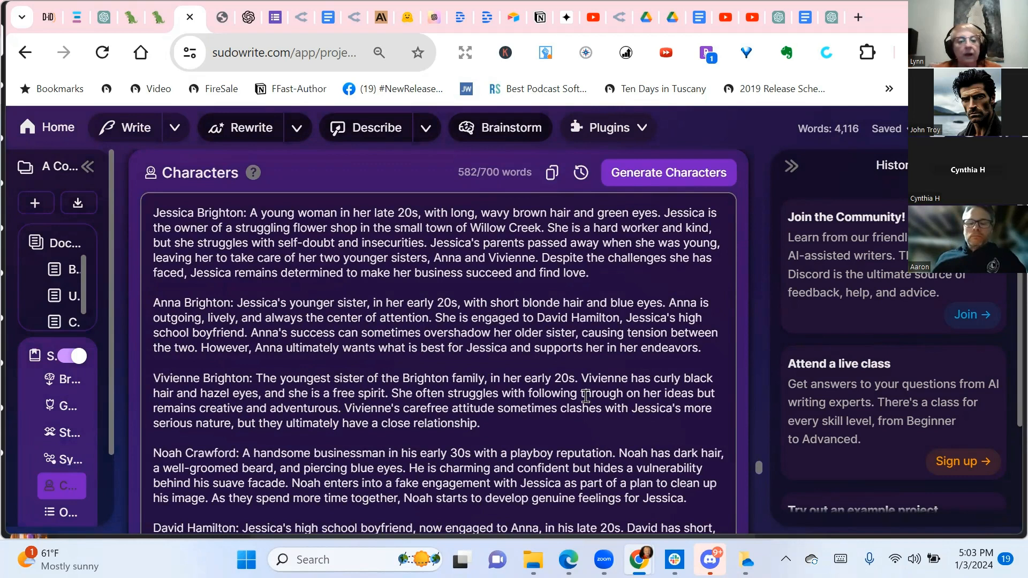
scroll(578, 396, down, 1)
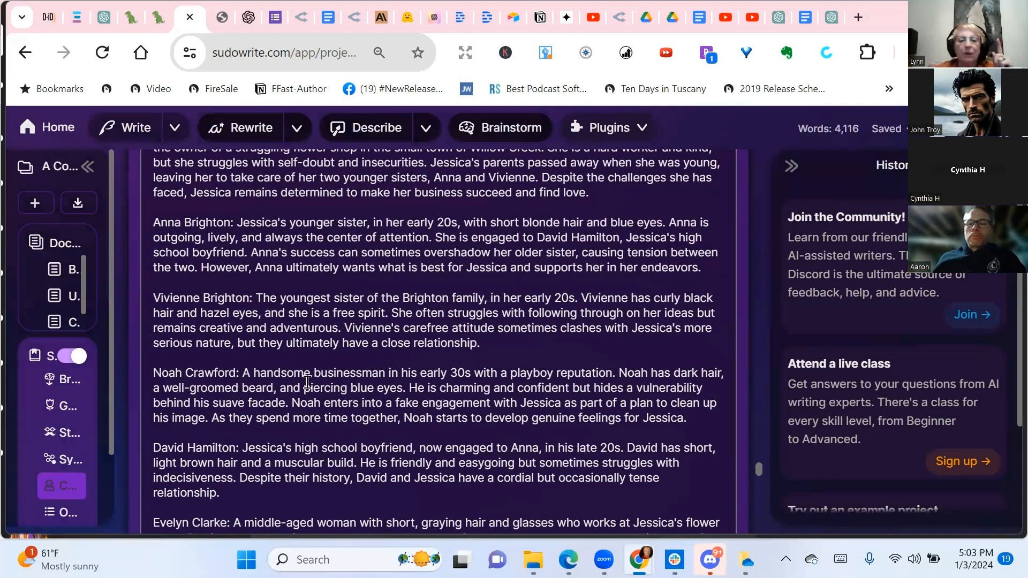
drag(351, 386, 303, 384)
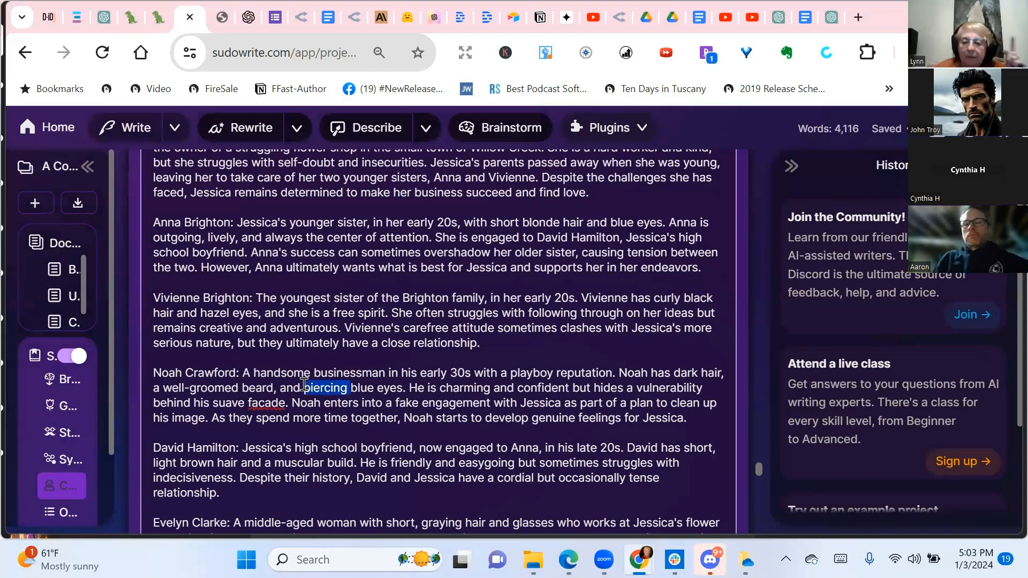
key(BackSpace)
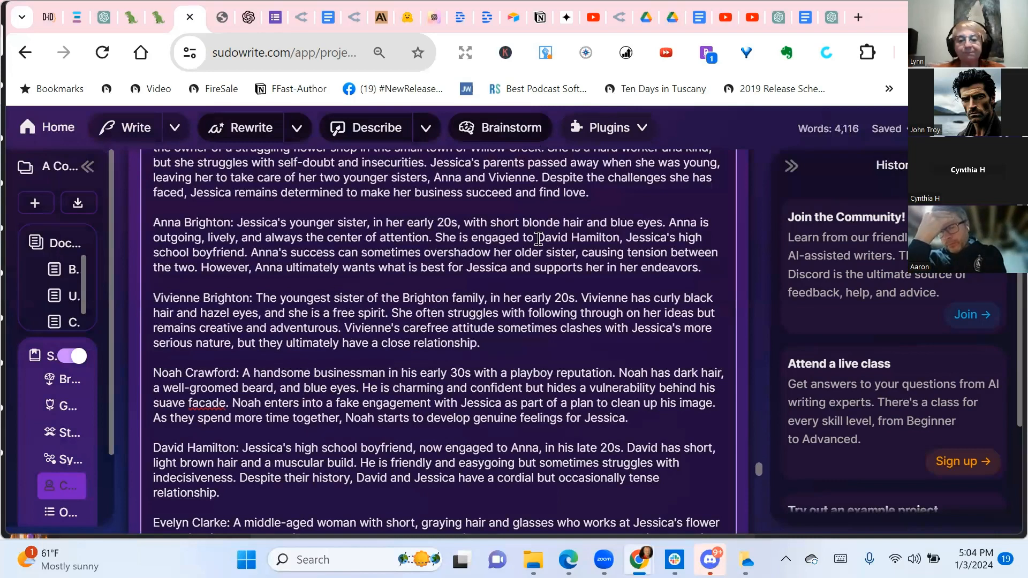
Step: Review the remaining character descriptions below the businessman's entry, down to the closing TOWN entry
scroll(554, 231, down, 1)
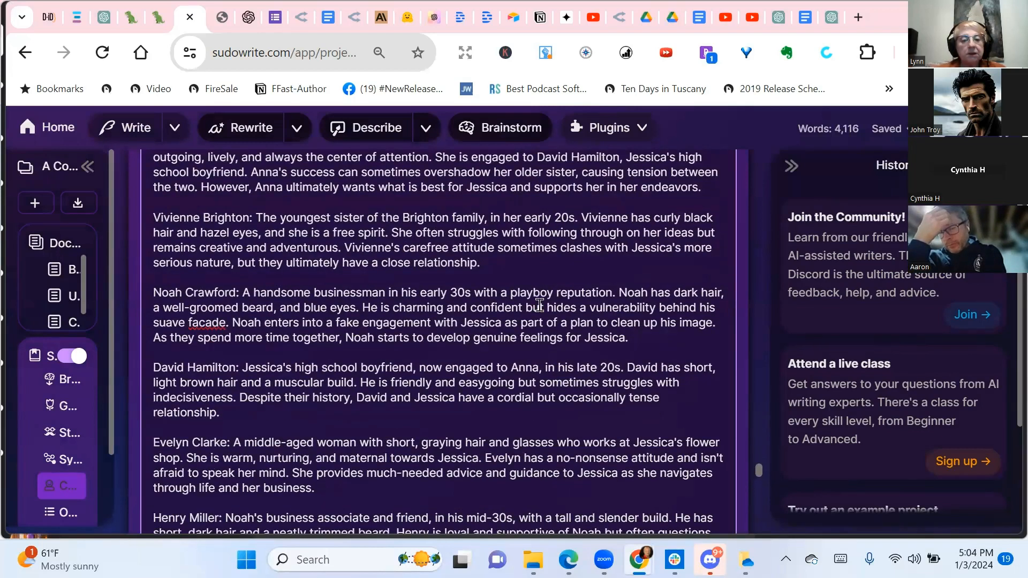
scroll(540, 310, down, 3)
scroll(540, 310, down, 2)
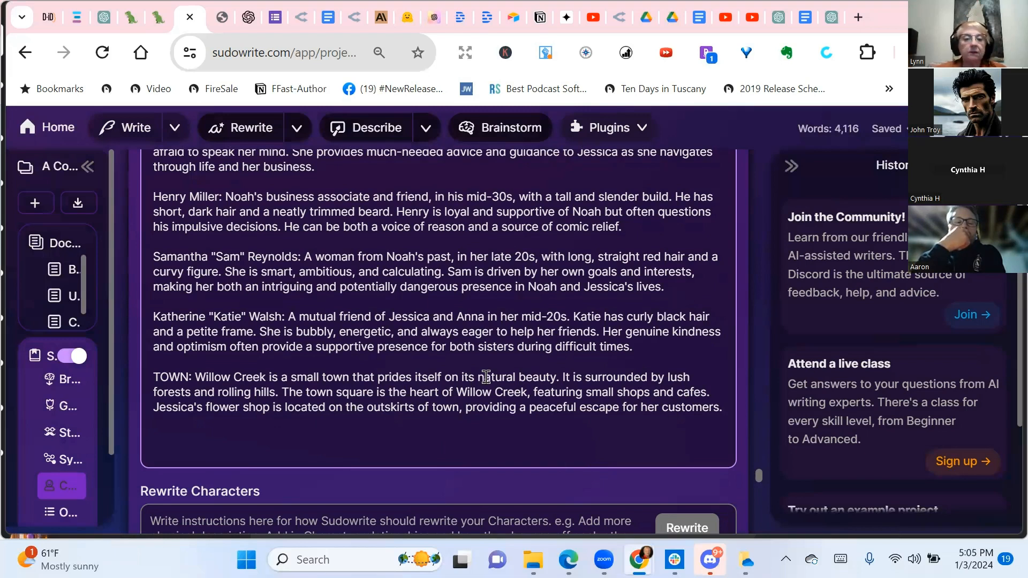
scroll(486, 377, up, 2)
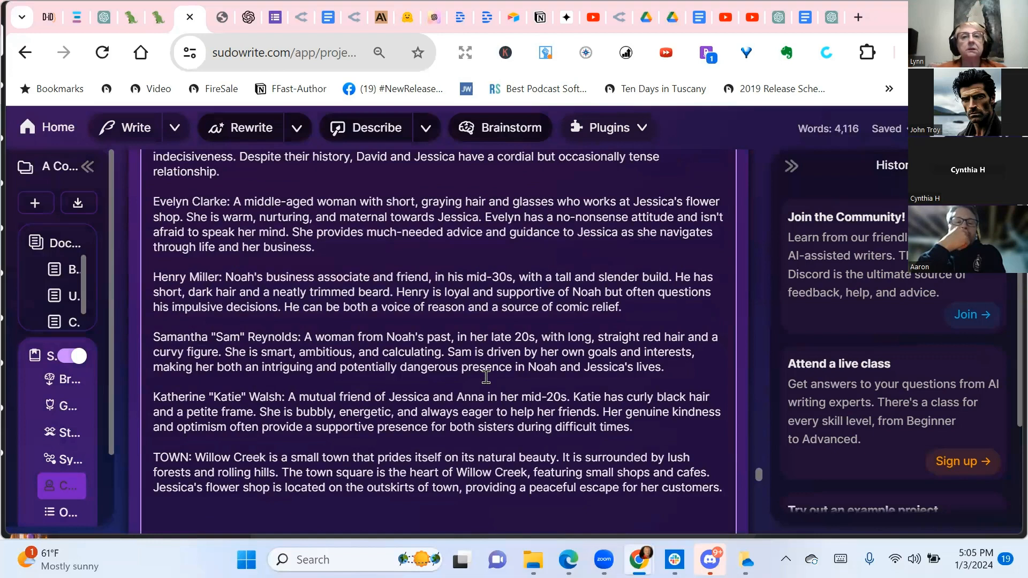
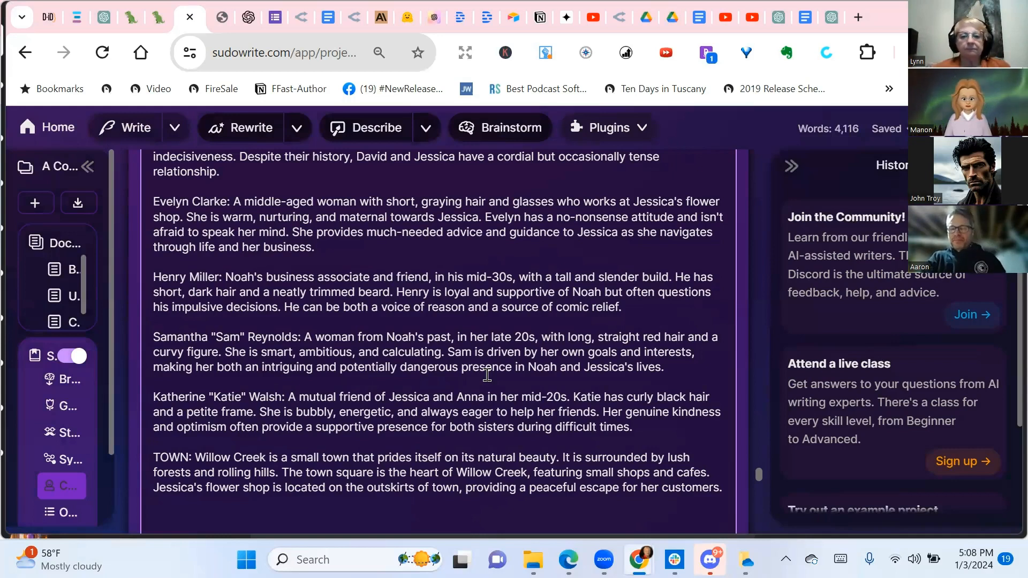
Step: Review the Synopsis section of the Story Bible, including its story summary, the "Instruction for Outline: STEP 6" text and the chapter format template
scroll(405, 356, up, 10)
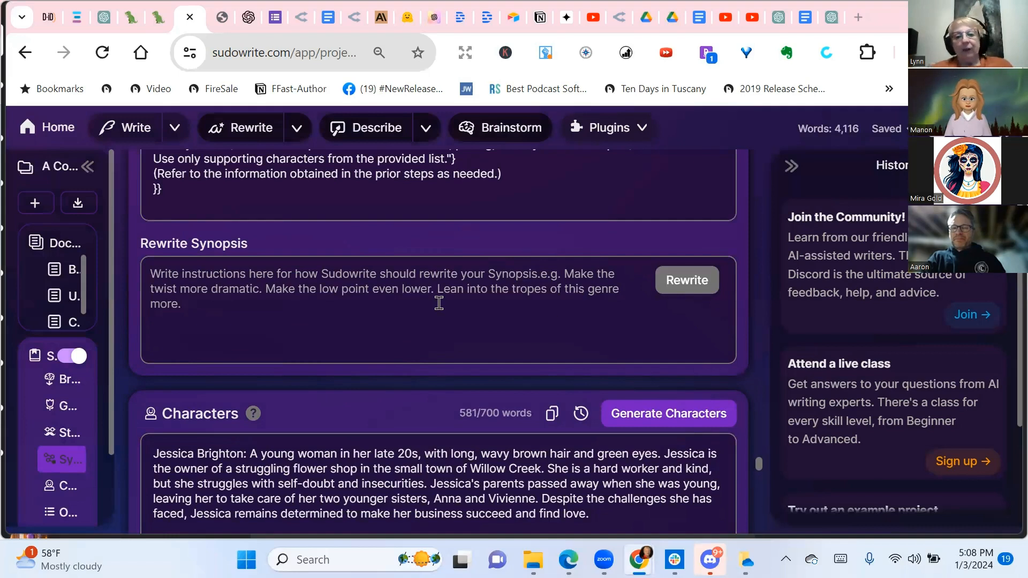
scroll(439, 303, up, 6)
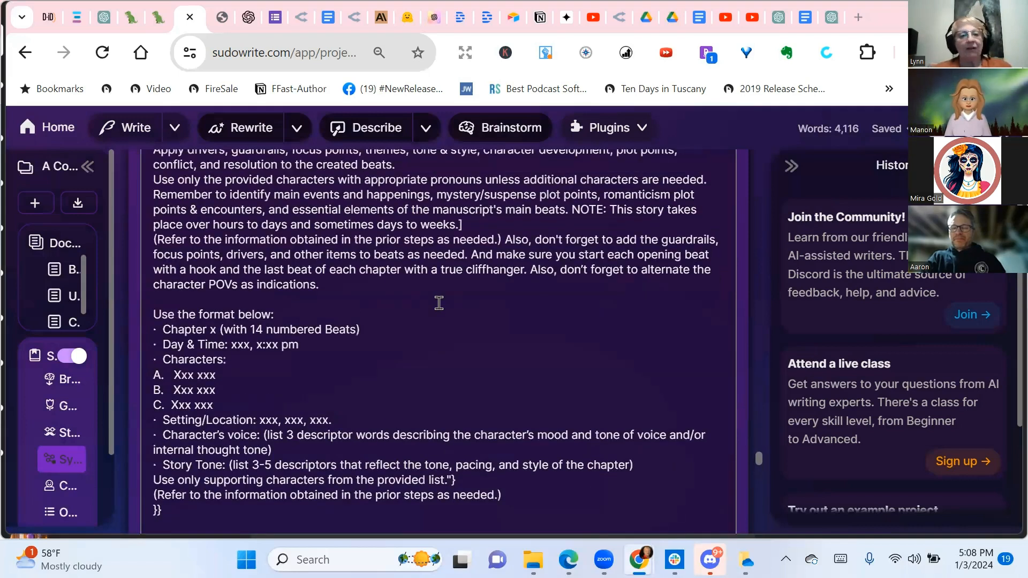
scroll(439, 303, down, 4)
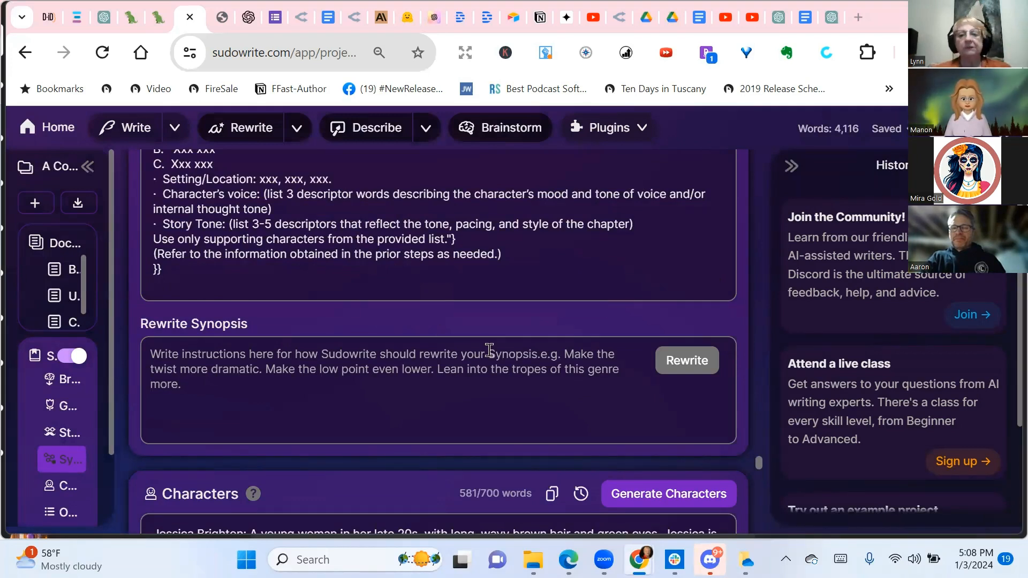
scroll(490, 350, down, 2)
scroll(489, 350, up, 5)
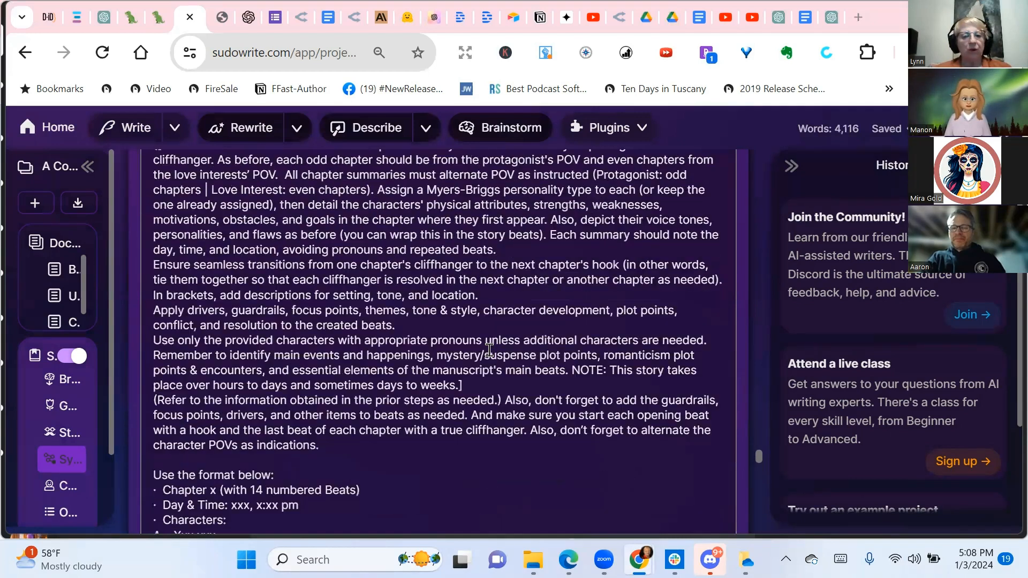
scroll(490, 351, up, 5)
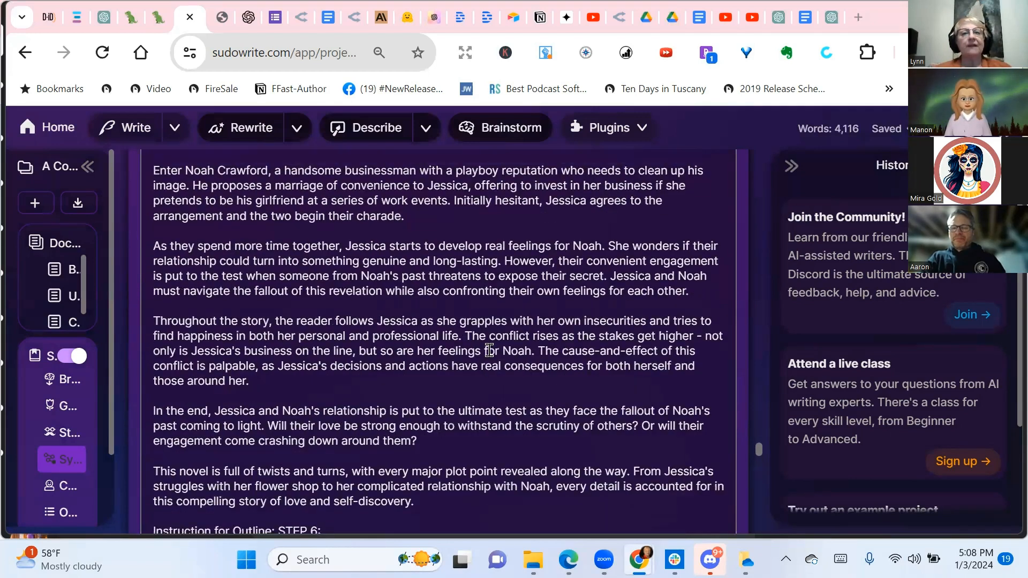
scroll(489, 351, up, 10)
scroll(490, 351, down, 12)
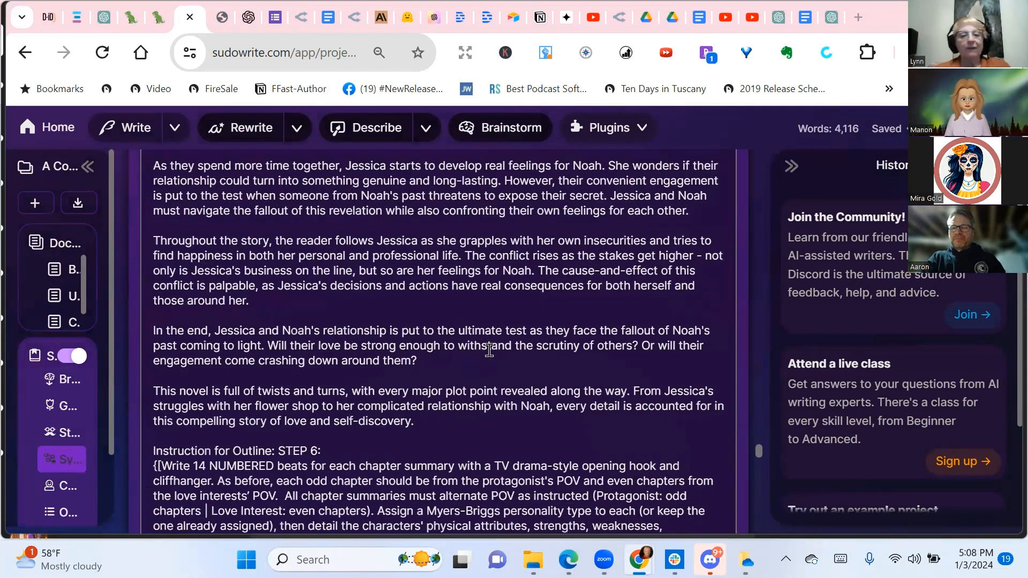
scroll(489, 351, down, 10)
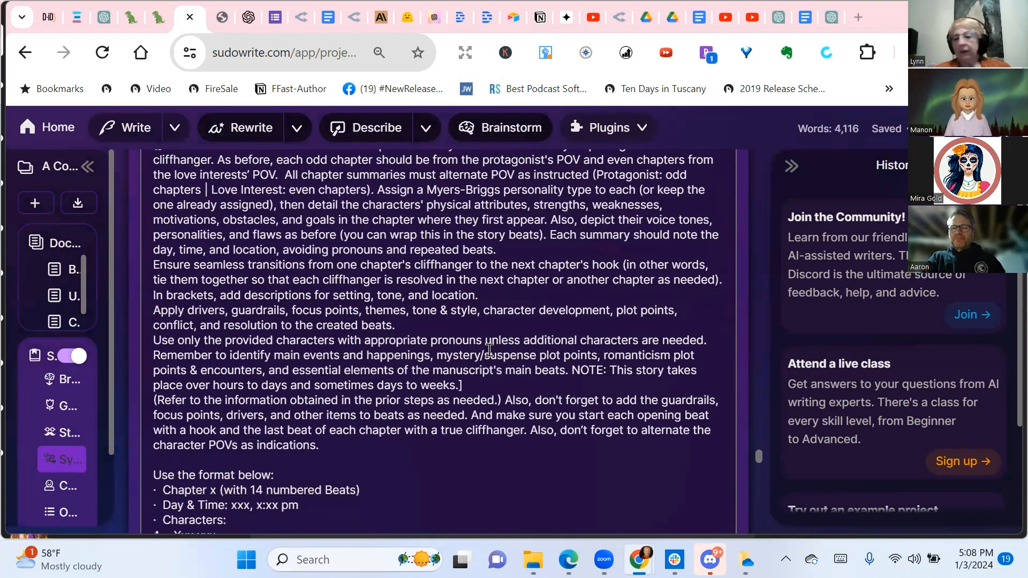
scroll(489, 350, down, 1)
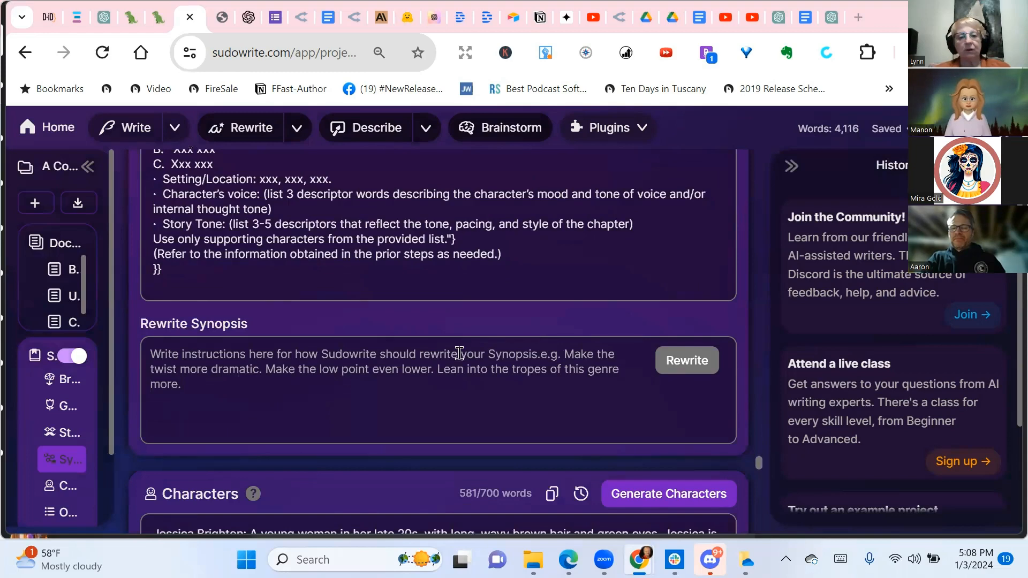
scroll(459, 353, down, 4)
scroll(377, 375, up, 4)
scroll(377, 374, up, 3)
scroll(377, 374, down, 4)
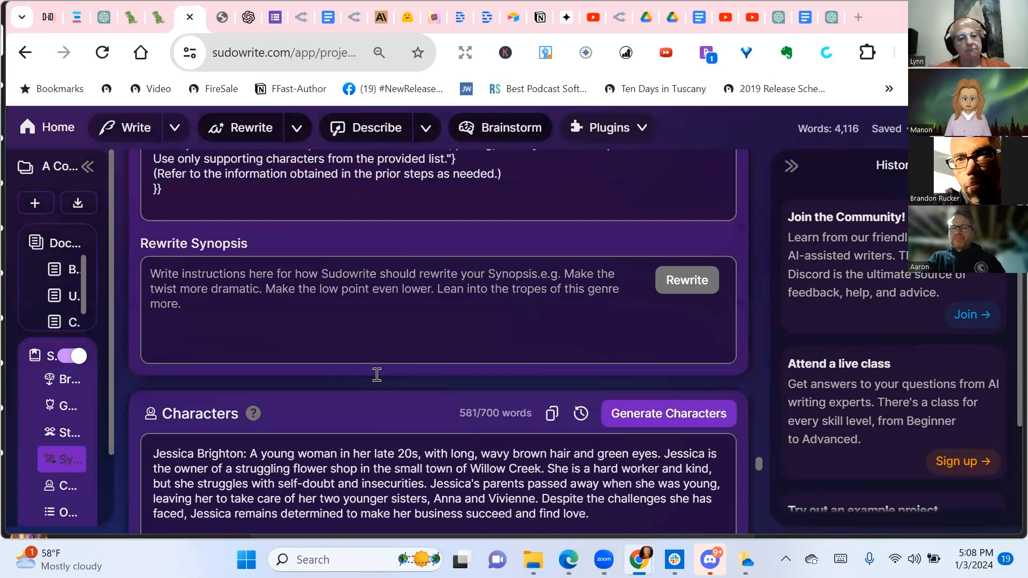
Step: Add another chapter document below the current draft, choosing Chapter 1 as its linked outline chapter
scroll(377, 375, up, 10)
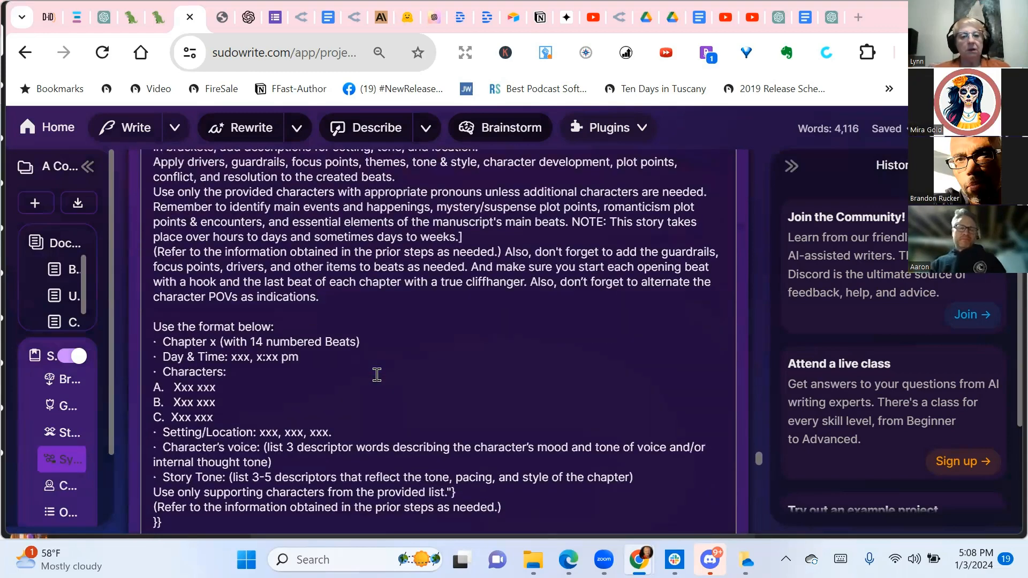
scroll(377, 374, up, 8)
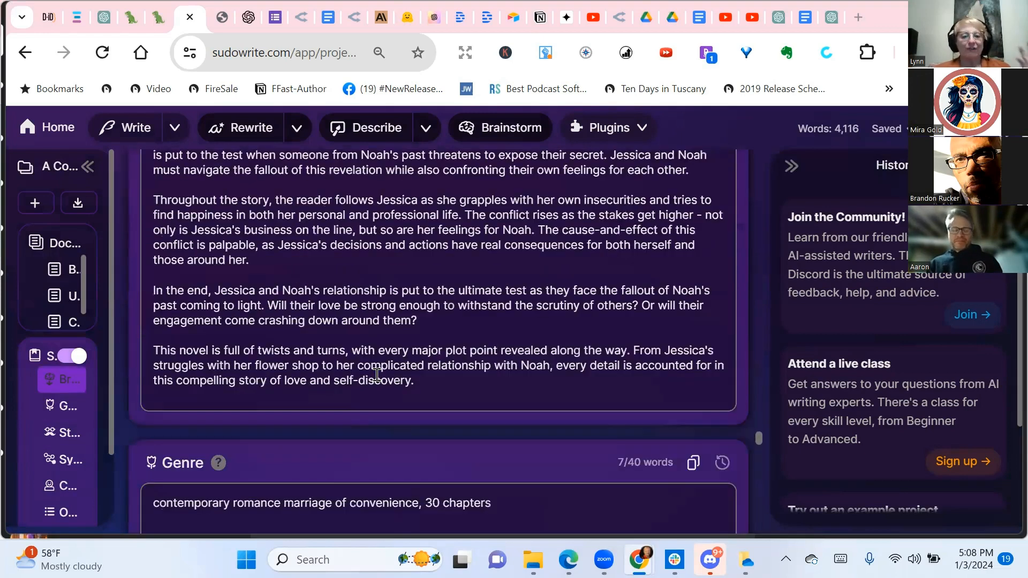
scroll(377, 374, up, 6)
scroll(377, 375, up, 10)
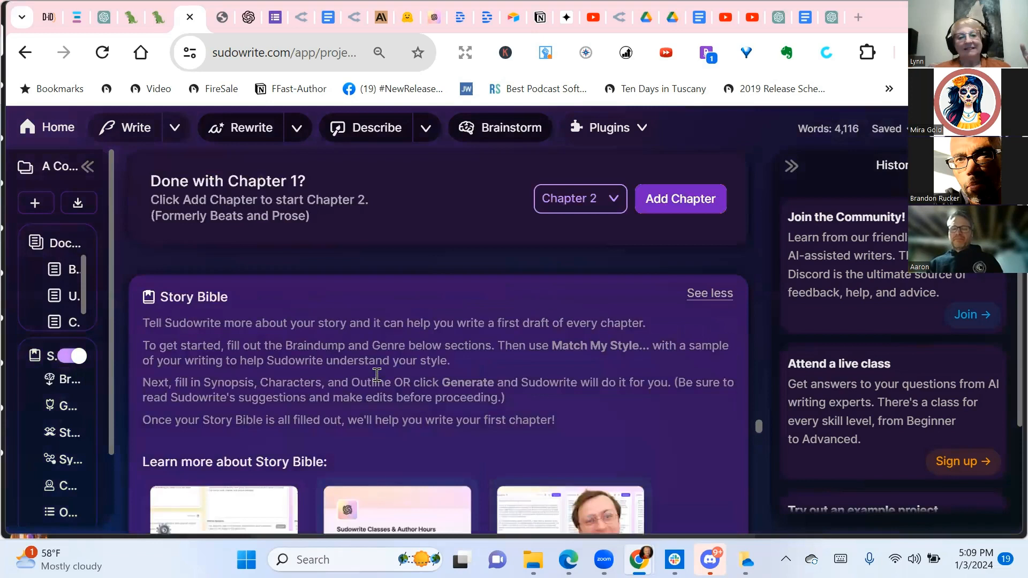
click(580, 275)
click(567, 324)
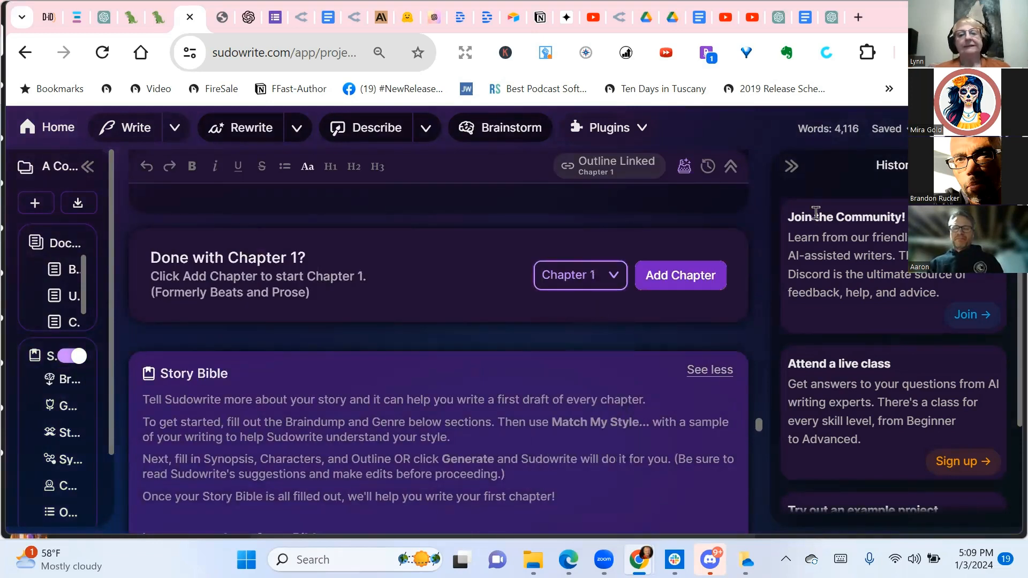
click(695, 280)
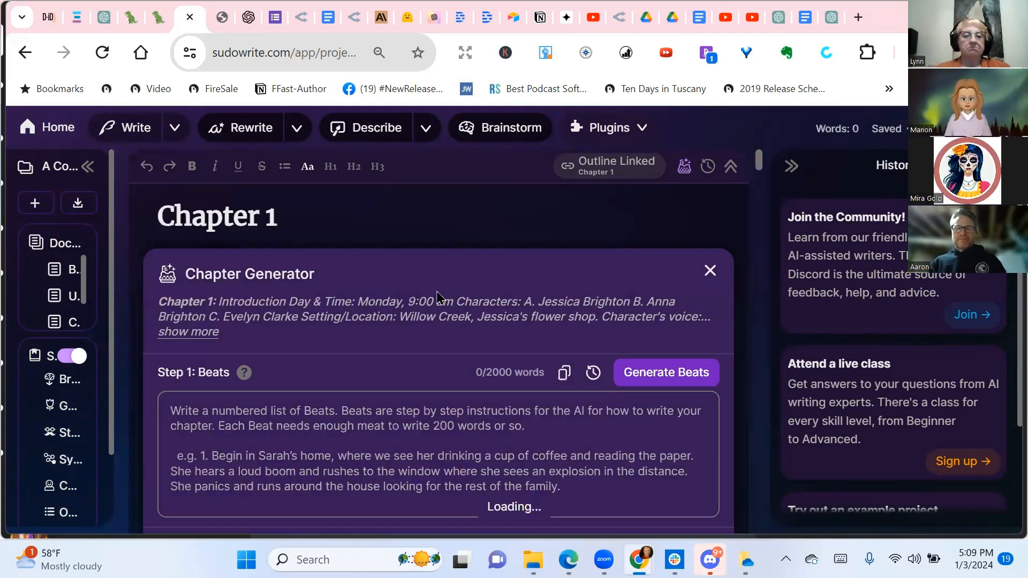
Step: Paste the saved beats with the bracketed "Day & Time: Monday, 9:00 am" header from the clipboard history into the empty Beats box
click(171, 409)
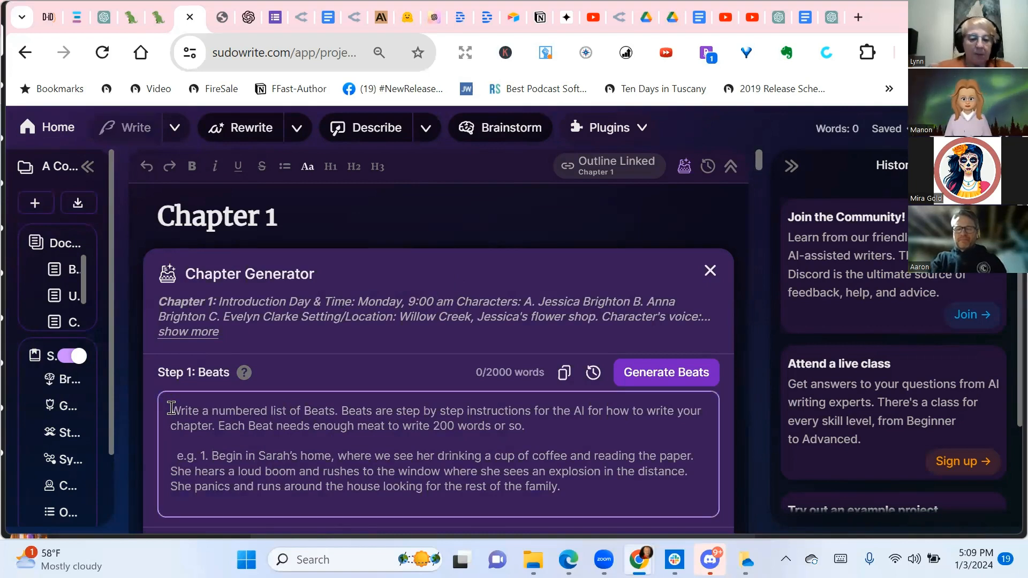
key(super+v)
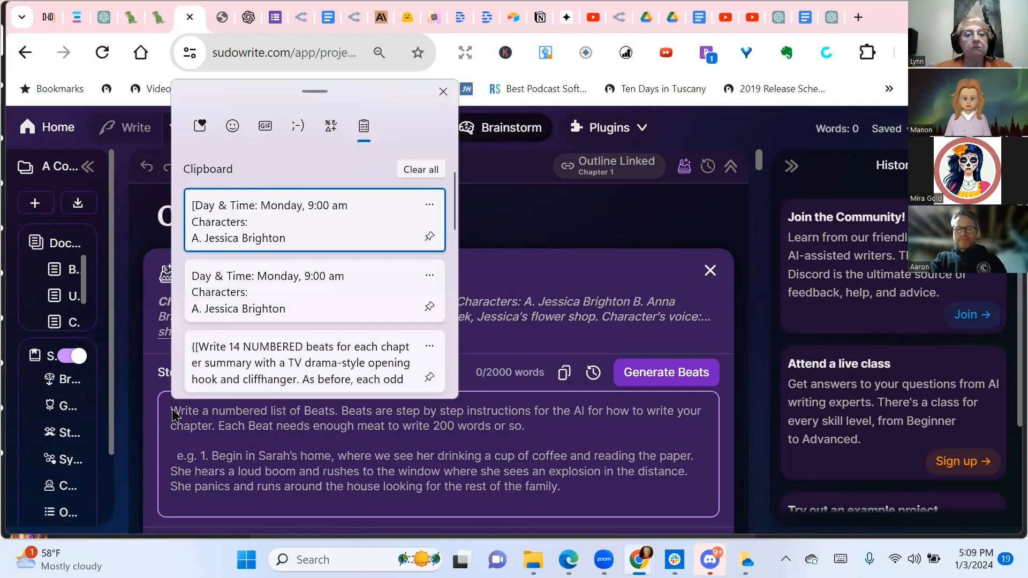
click(258, 205)
scroll(581, 339, up, 5)
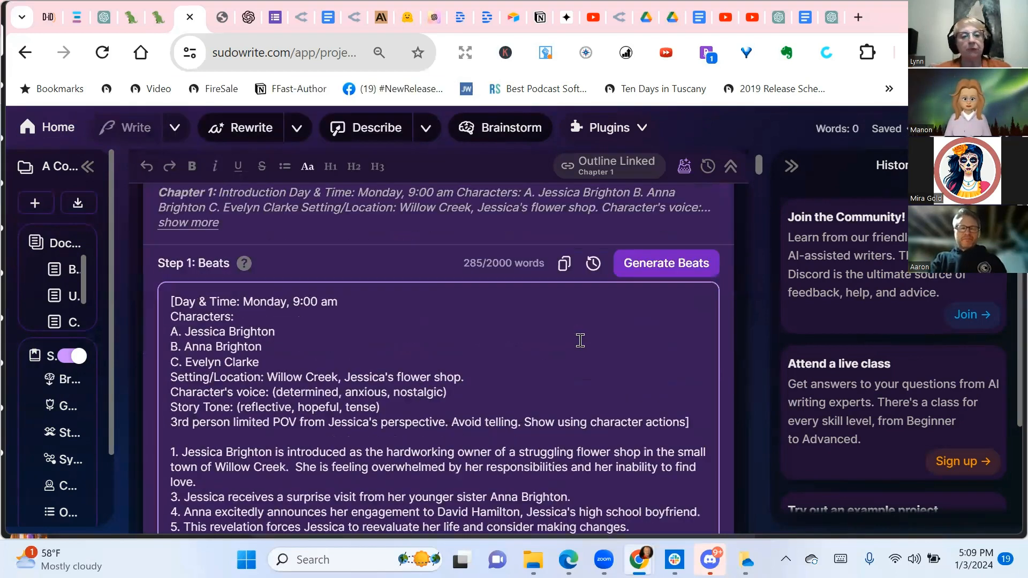
Step: Generate the Chapter 1 prose from the pasted beats using the Most Accurate mode
scroll(581, 339, down, 3)
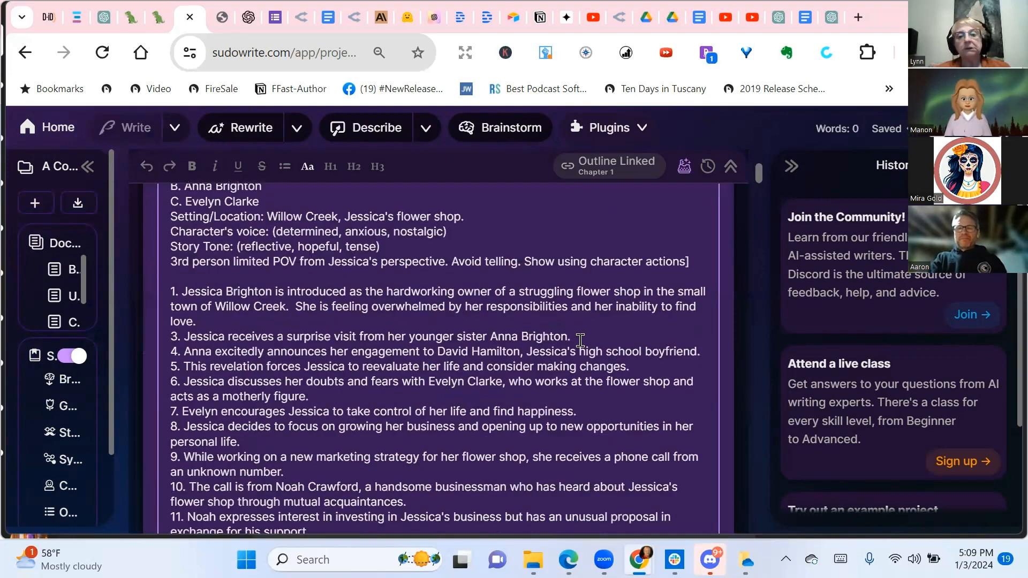
scroll(581, 339, down, 10)
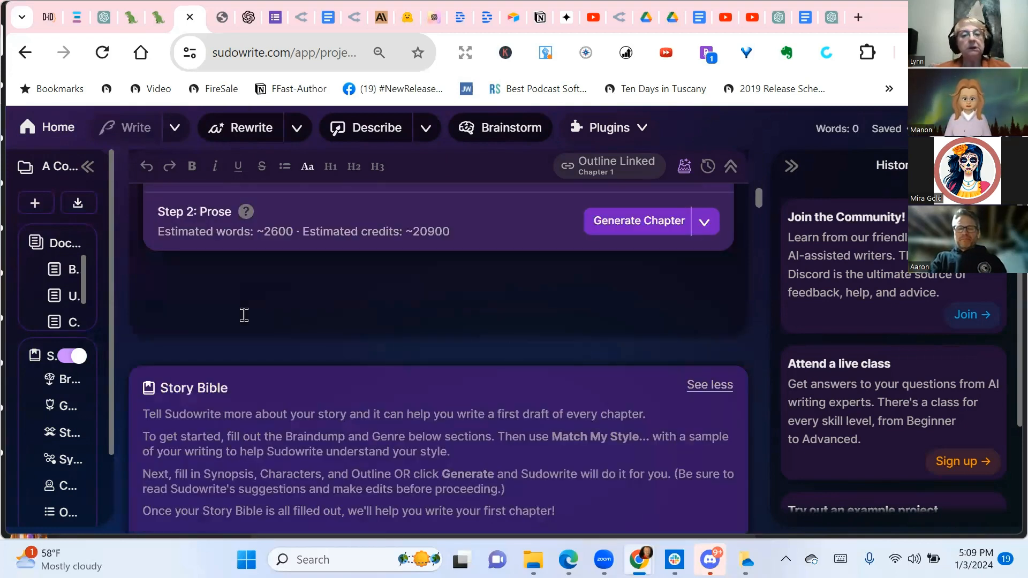
scroll(244, 315, up, 3)
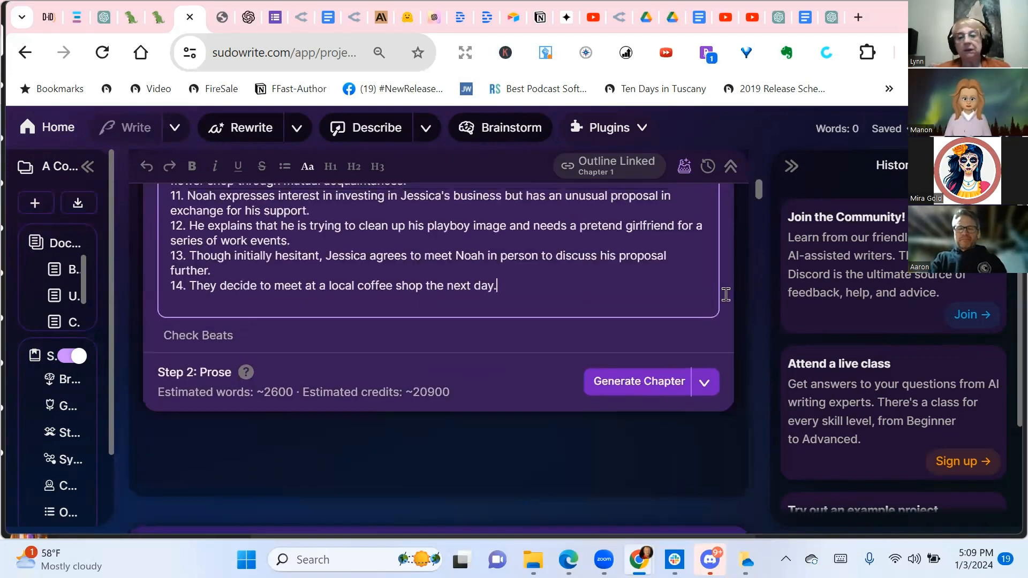
click(713, 394)
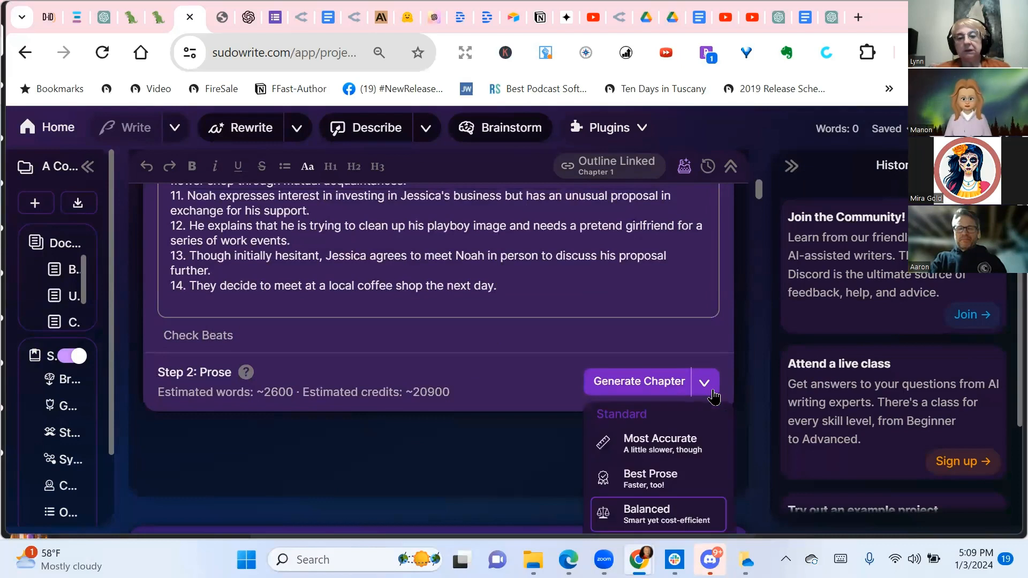
click(647, 457)
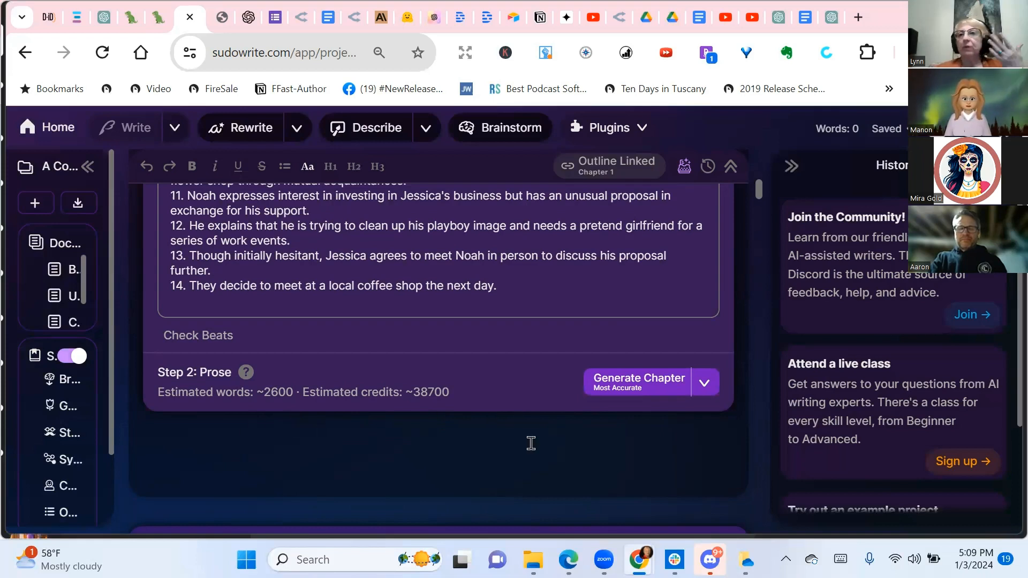
click(649, 387)
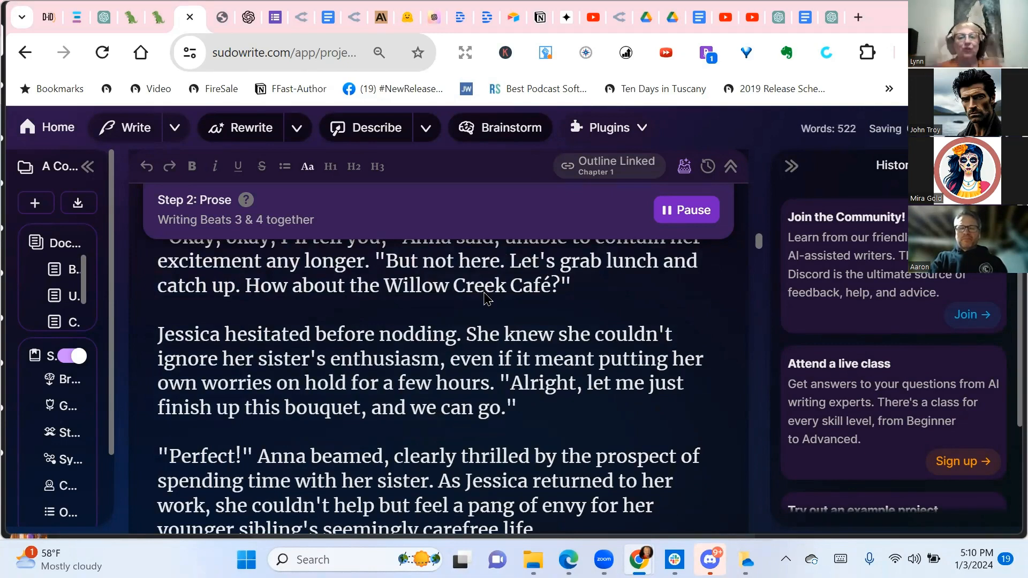
Step: Examine the Chapter 1 prose as it generates, from the sisters' café plans through the engagement scene to the opening of beats 5–6
scroll(486, 298, down, 3)
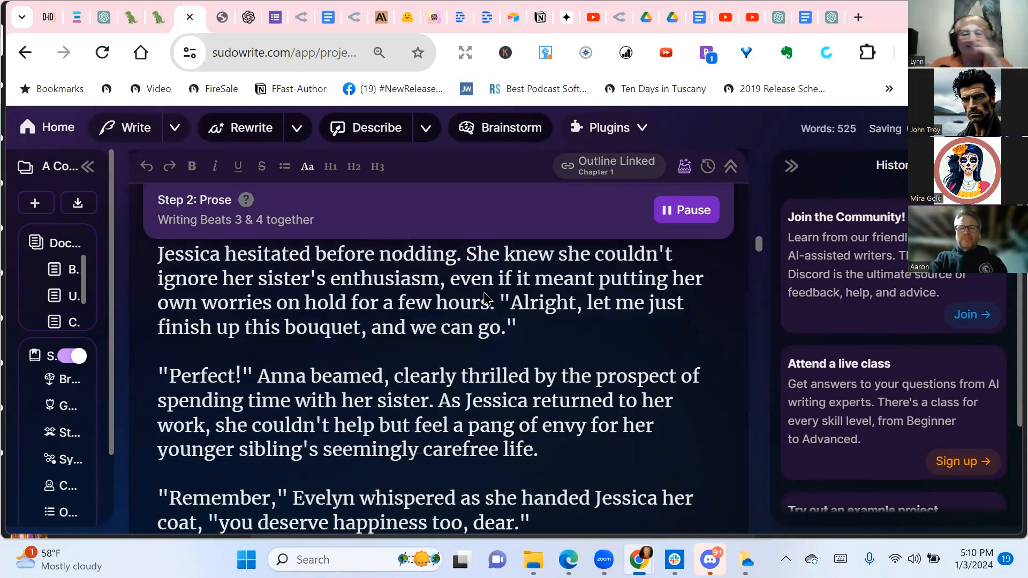
scroll(596, 340, down, 2)
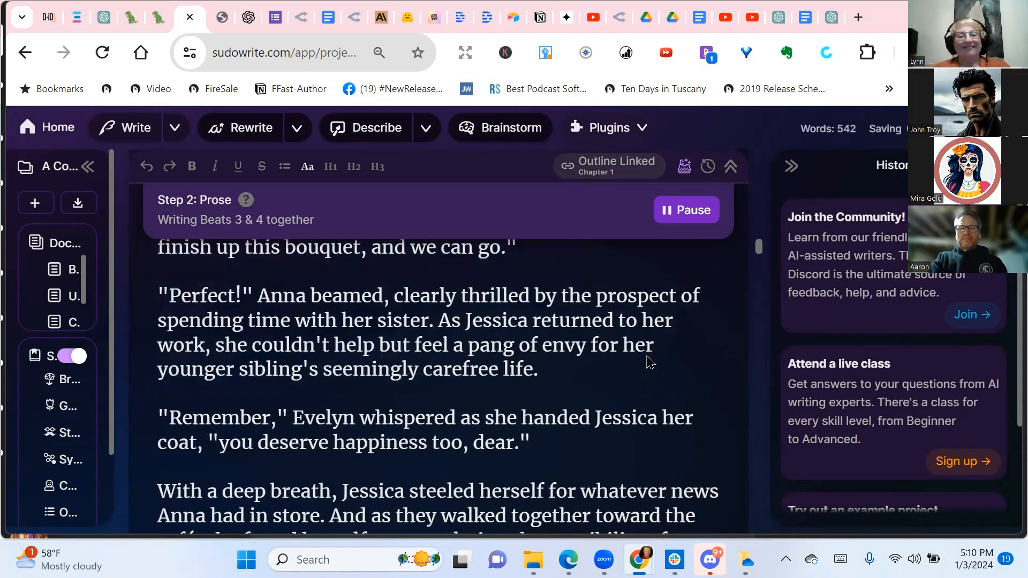
scroll(664, 366, down, 2)
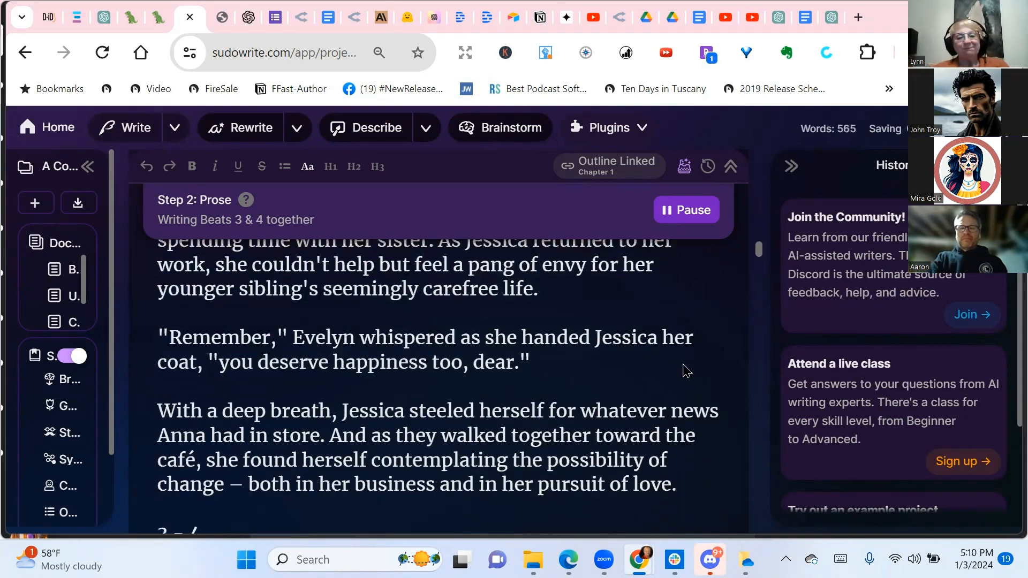
scroll(686, 370, down, 4)
scroll(702, 390, down, 2)
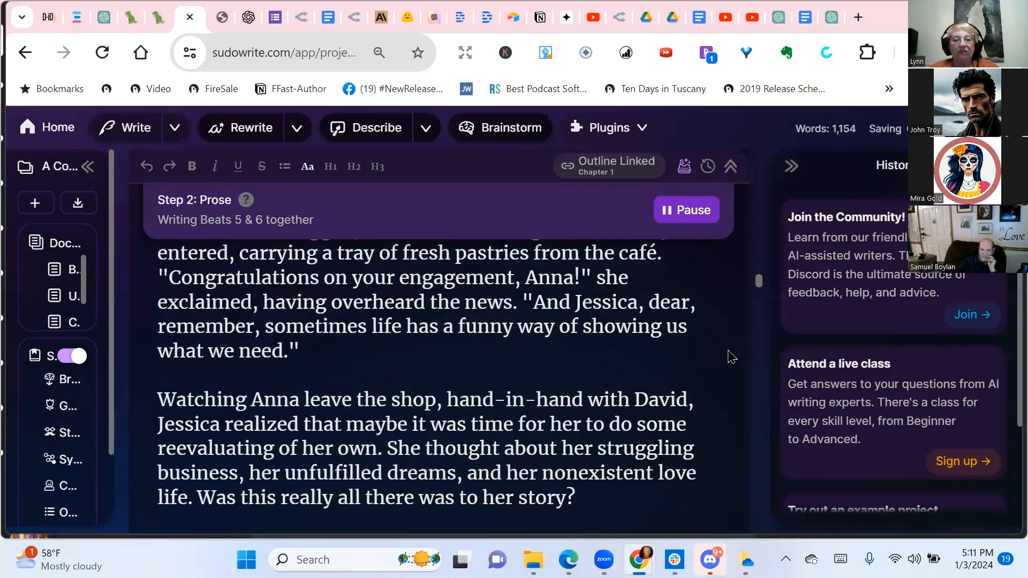
scroll(731, 357, up, 1)
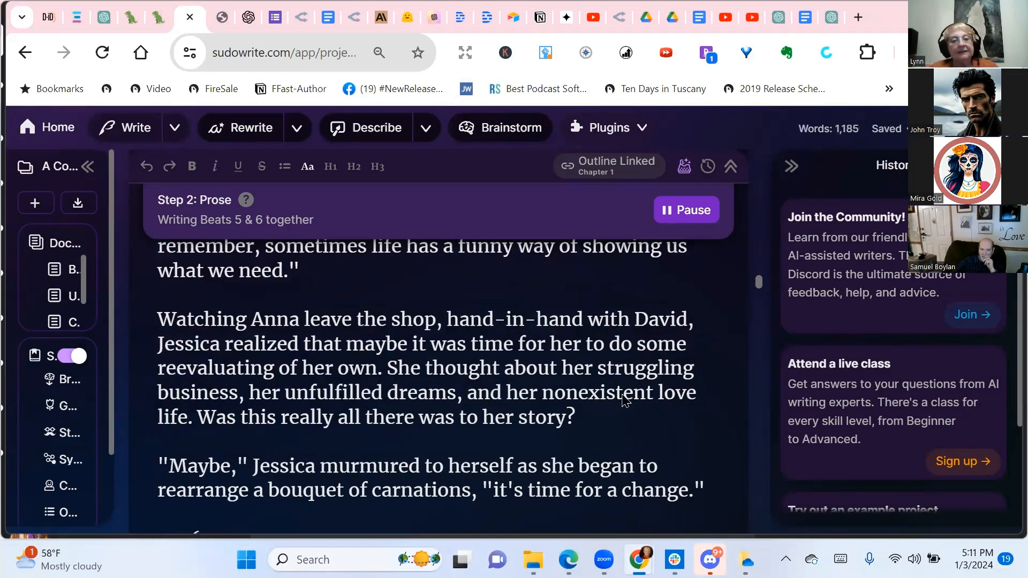
scroll(621, 386, down, 1)
scroll(683, 401, down, 3)
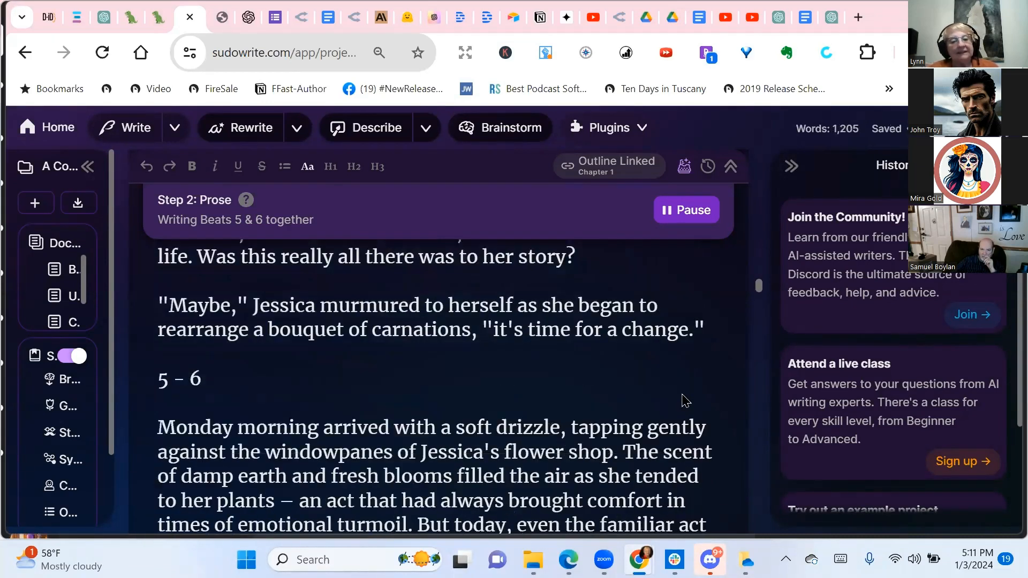
scroll(683, 400, up, 4)
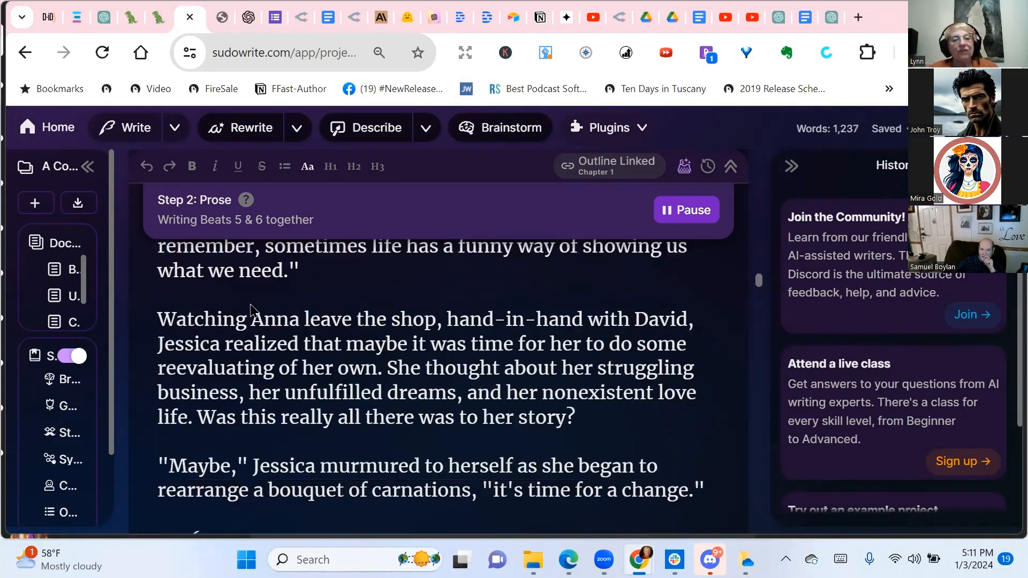
scroll(294, 381, up, 2)
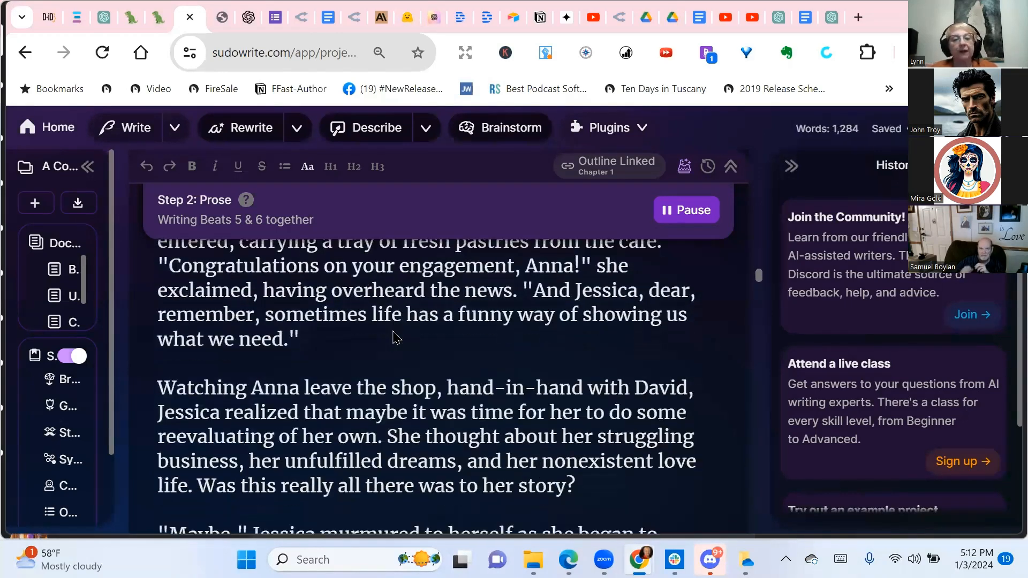
scroll(721, 350, down, 4)
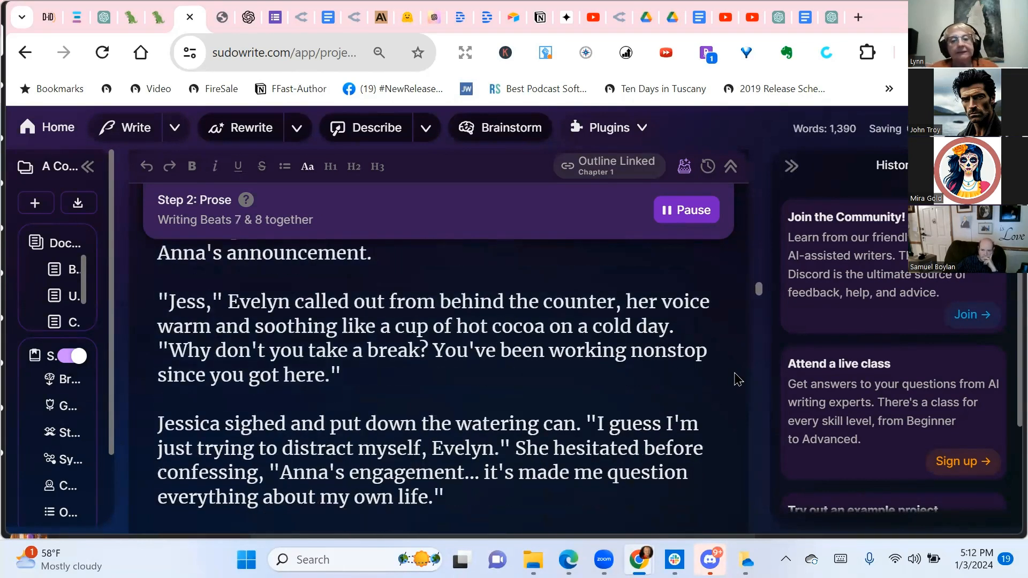
scroll(737, 379, up, 3)
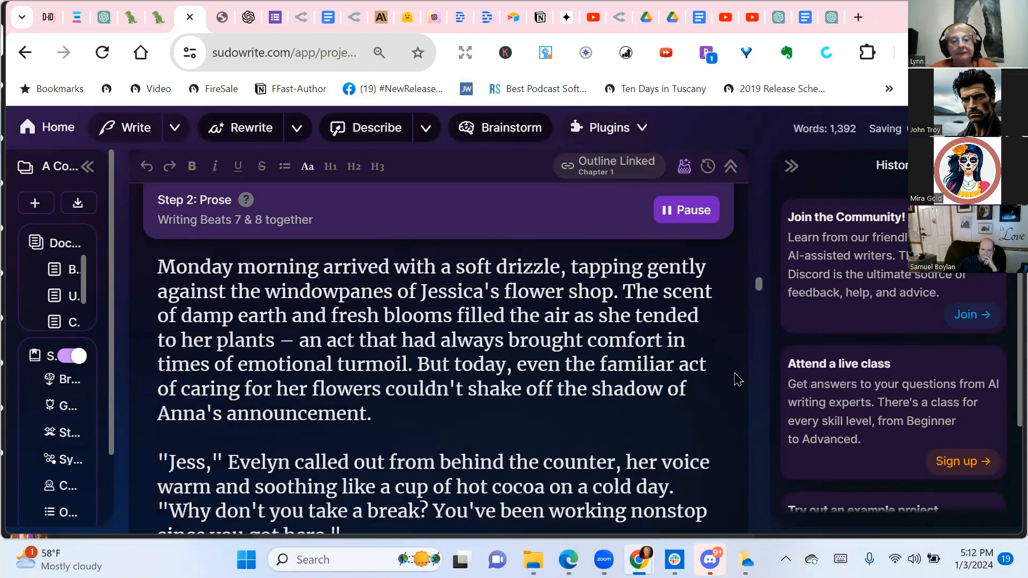
scroll(738, 379, down, 3)
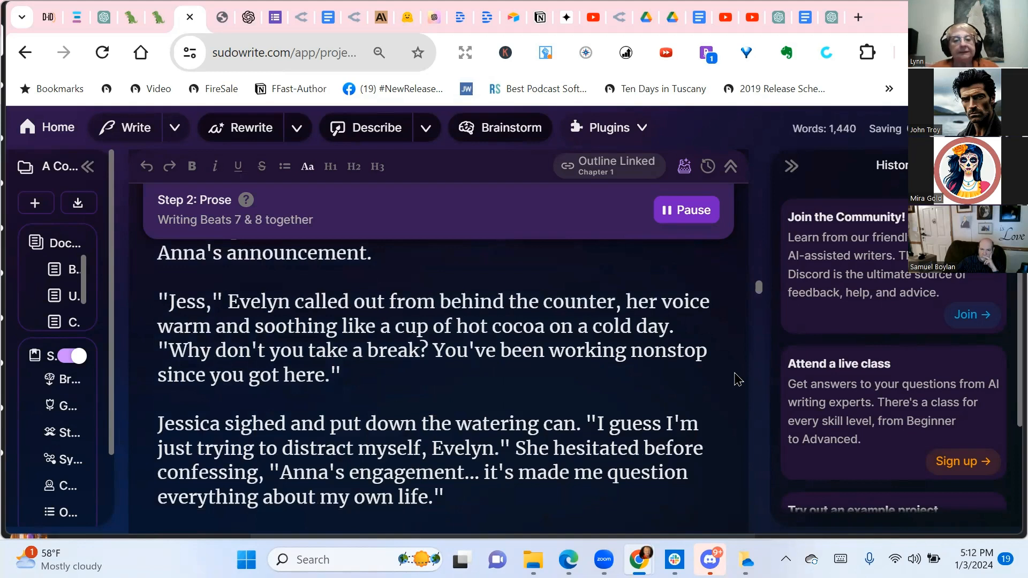
Step: Examine the generated Chapter 1 prose for beats 7–10, from Jessica's talk with Evelyn through the mysterious call to the flower shop scene
scroll(737, 379, down, 3)
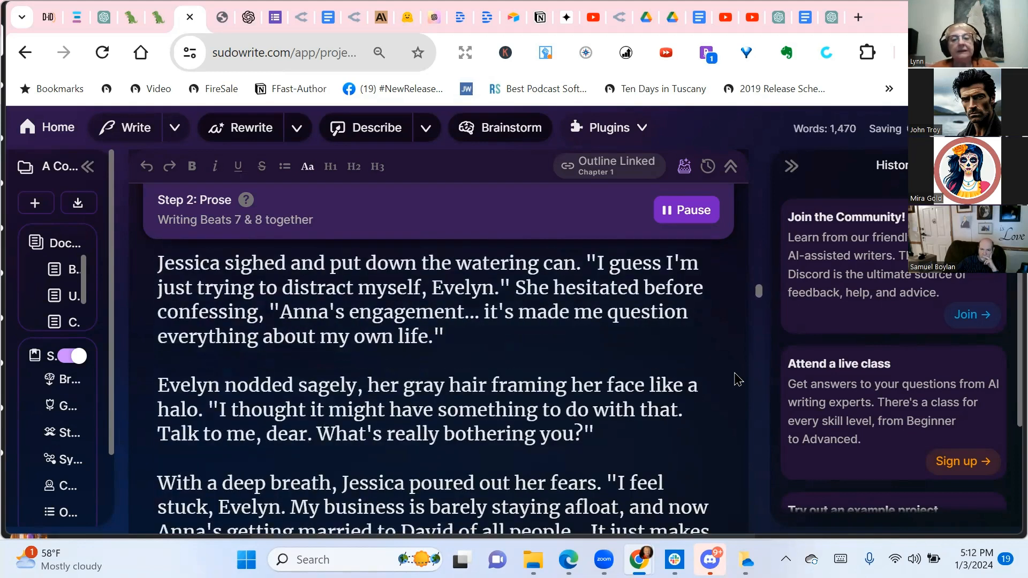
scroll(737, 379, down, 2)
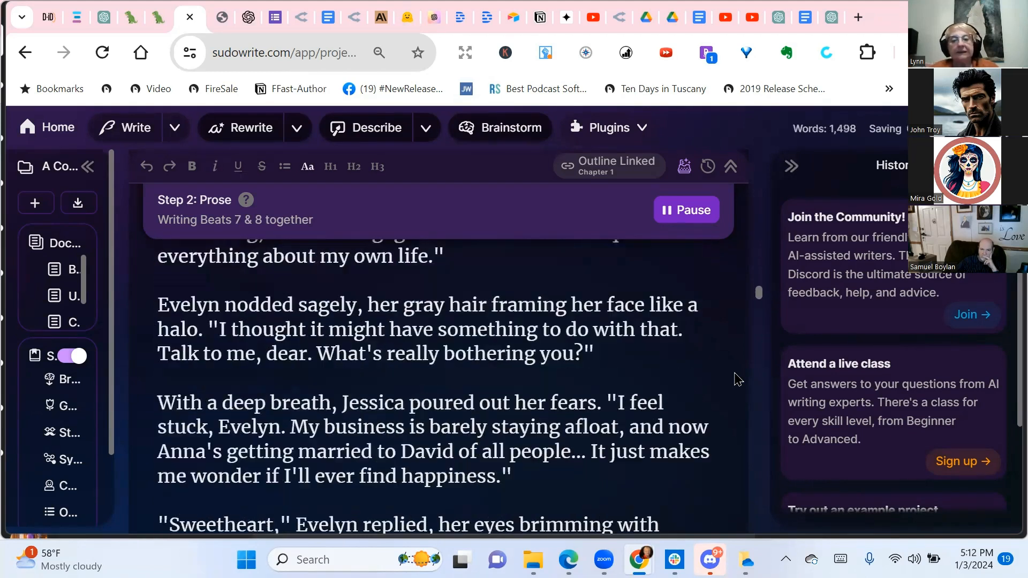
scroll(737, 379, down, 2)
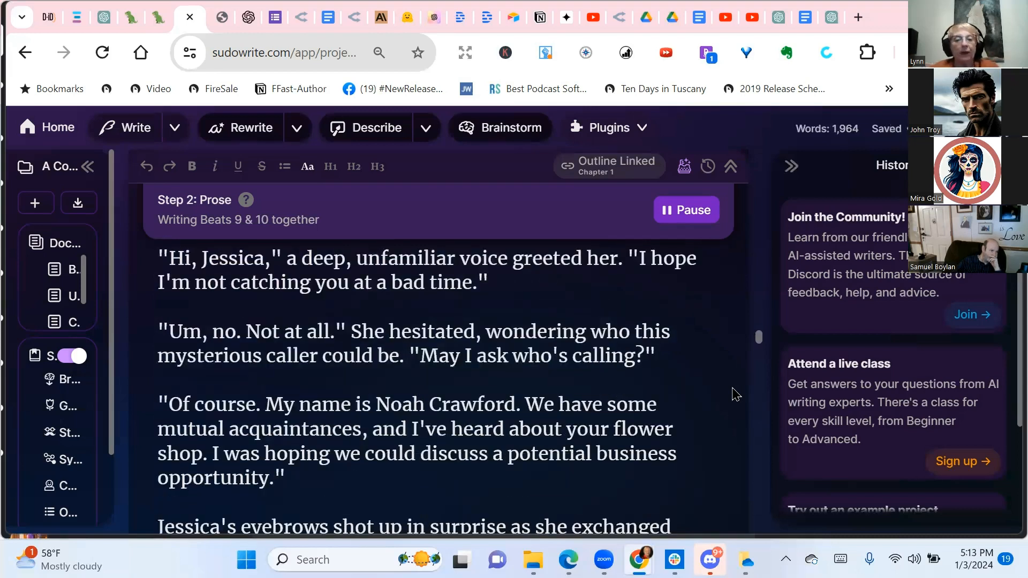
scroll(736, 395, up, 2)
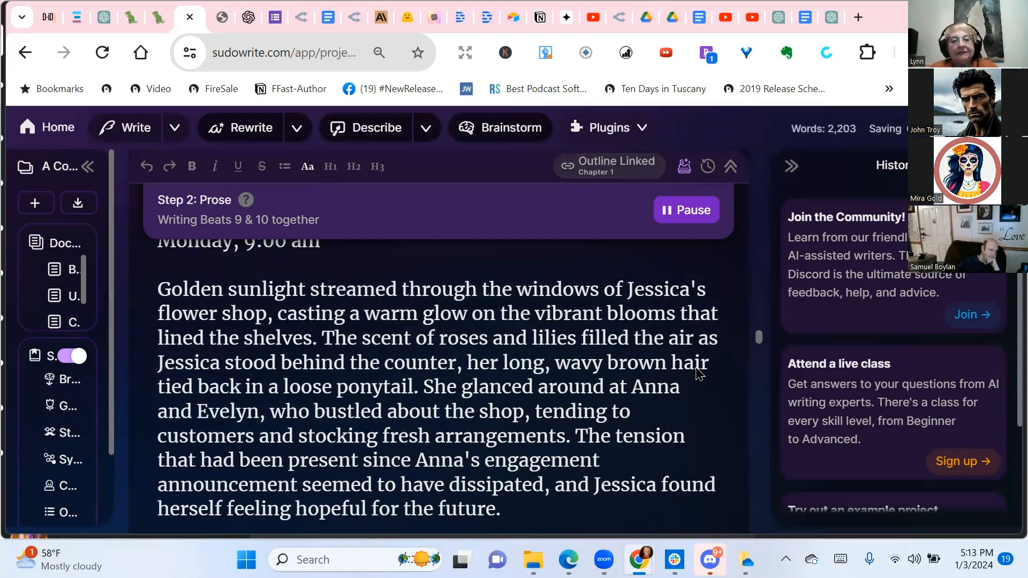
scroll(699, 374, down, 1)
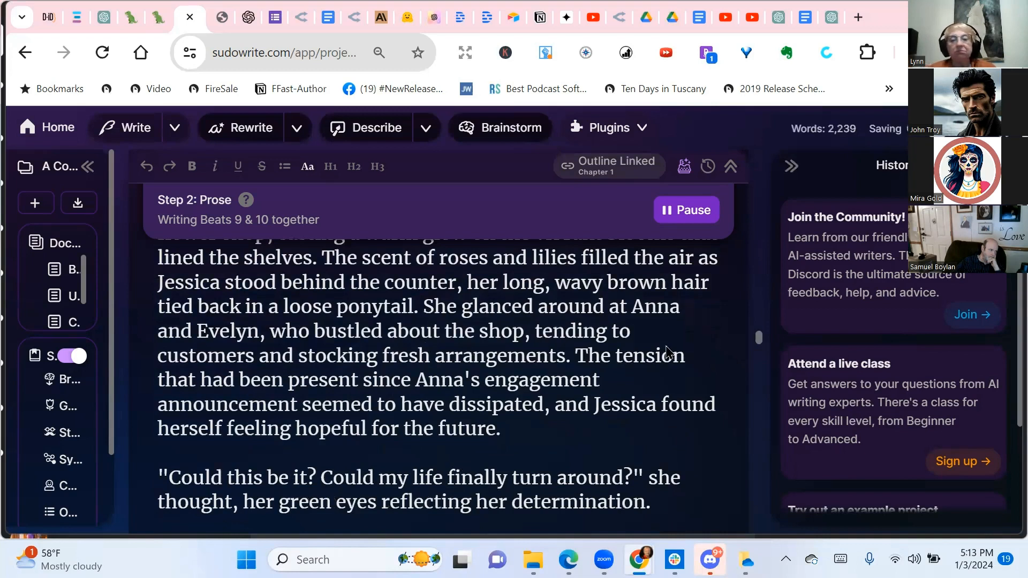
scroll(666, 353, down, 1)
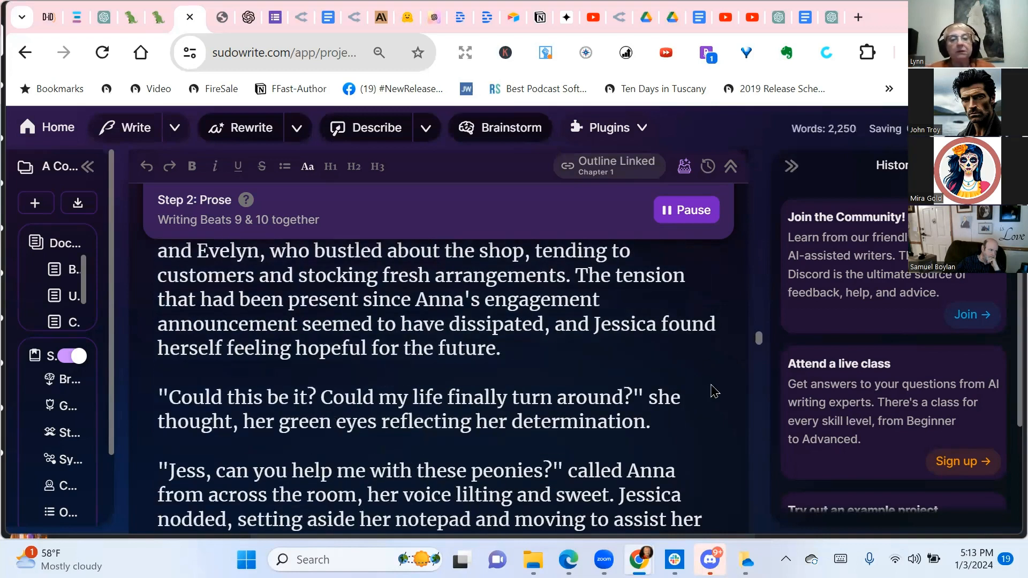
scroll(714, 390, down, 2)
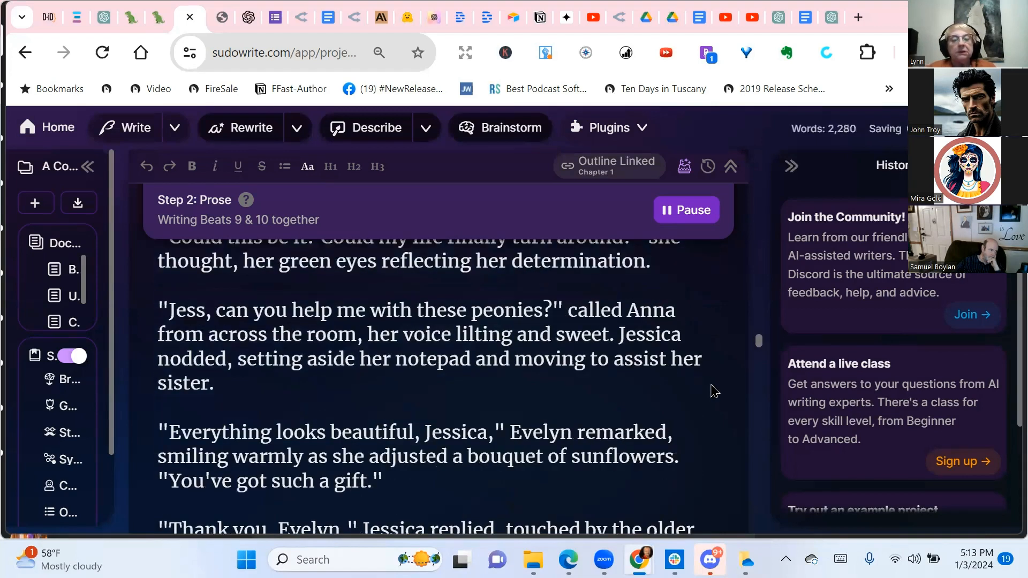
scroll(714, 391, down, 1)
scroll(715, 391, down, 1)
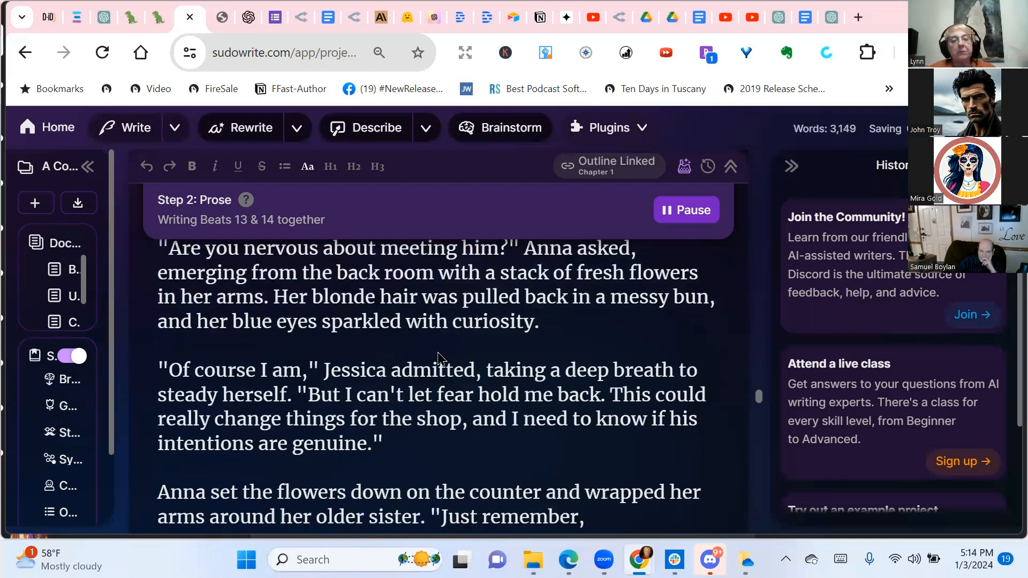
Step: Examine the final beats of the Chapter 1 prose, from Jessica's coffee shop meeting with Noah to the chapter's closing paragraph
scroll(704, 341, up, 3)
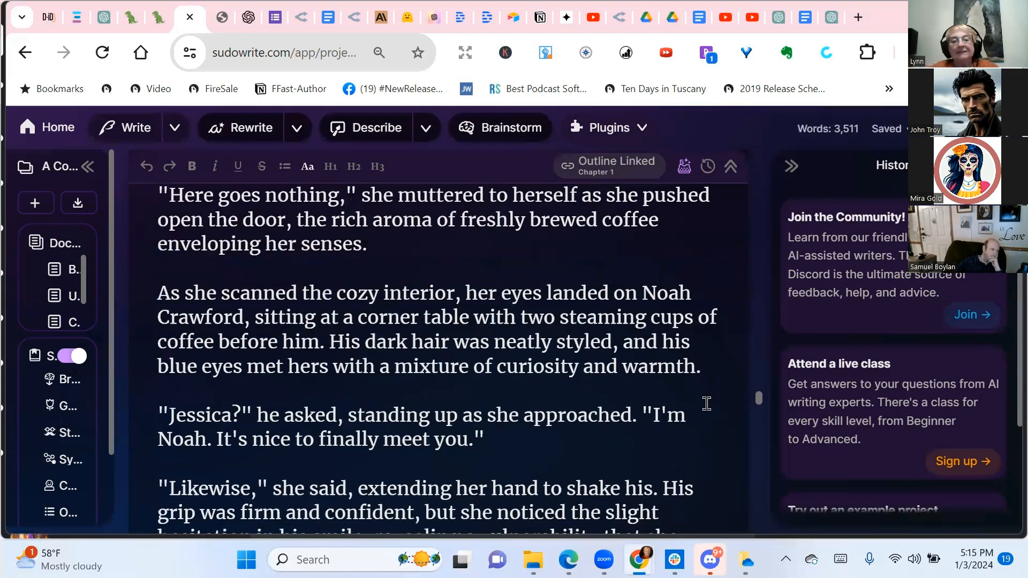
scroll(704, 405, down, 2)
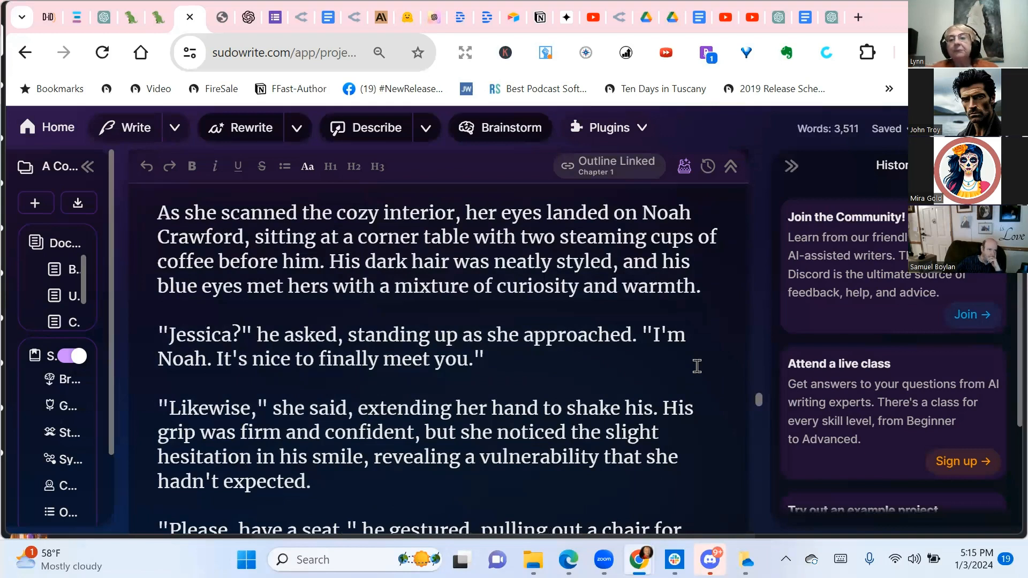
scroll(697, 366, down, 2)
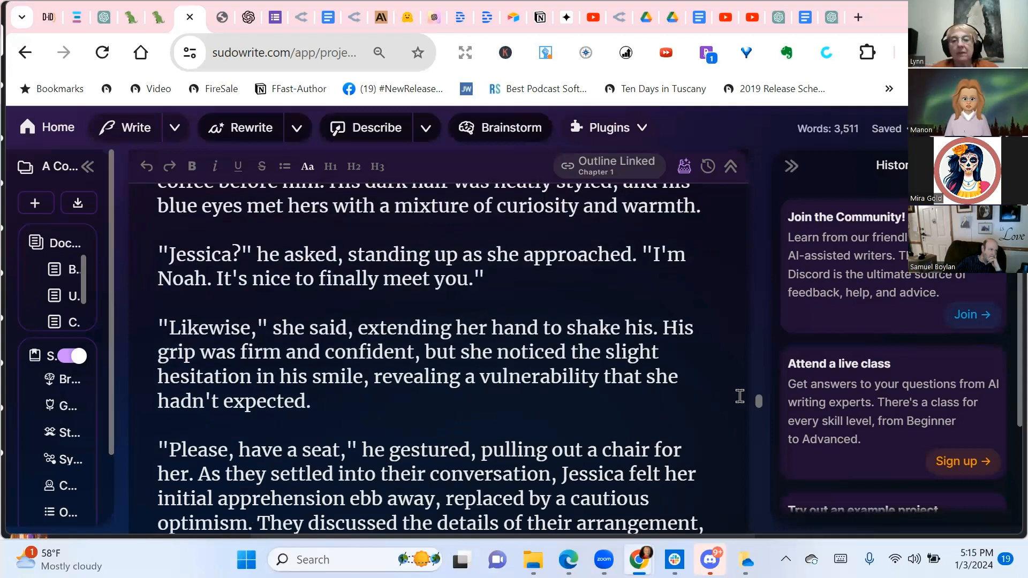
scroll(710, 398, down, 2)
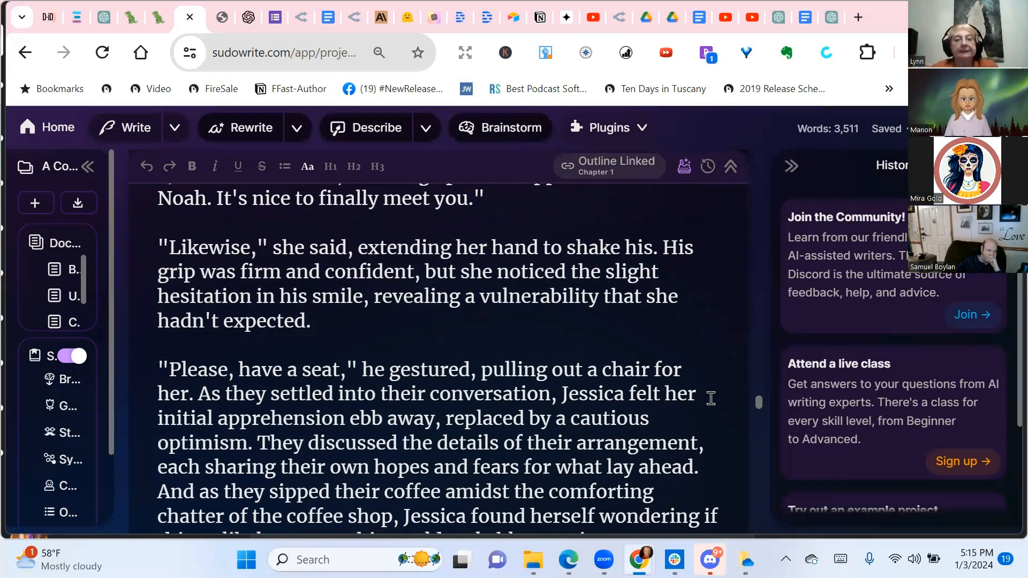
scroll(711, 398, down, 2)
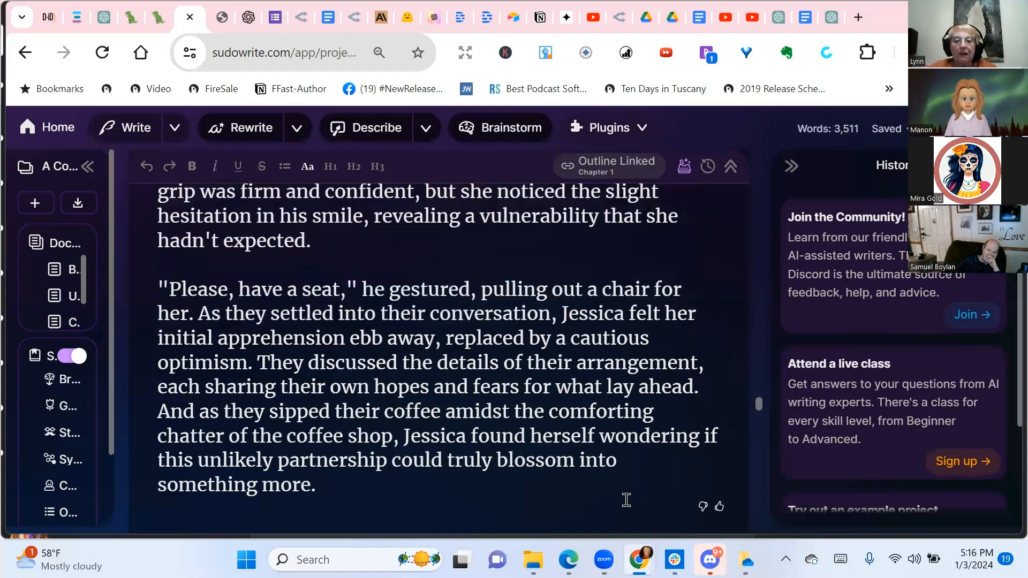
scroll(619, 484, down, 2)
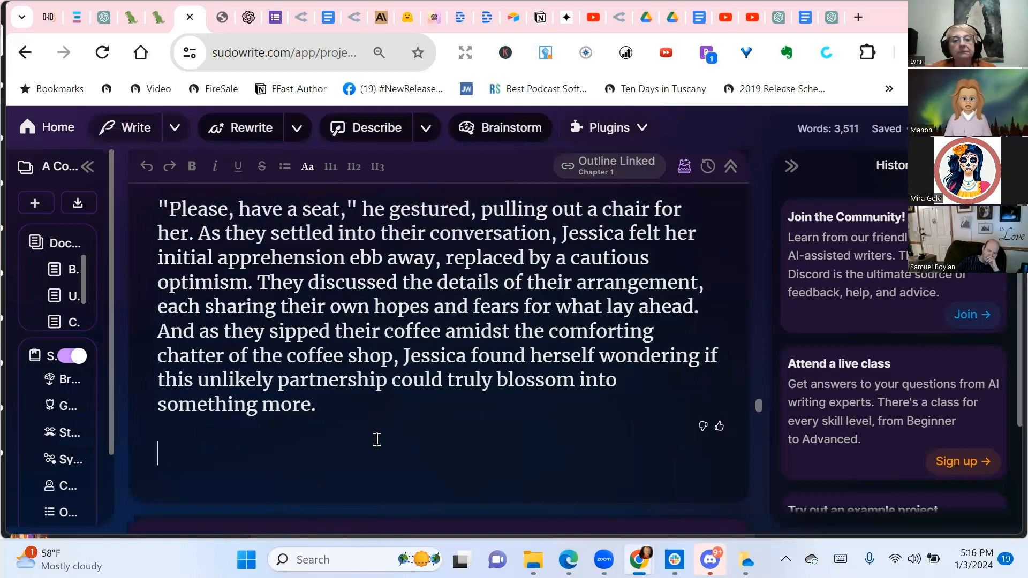
scroll(377, 439, up, 2)
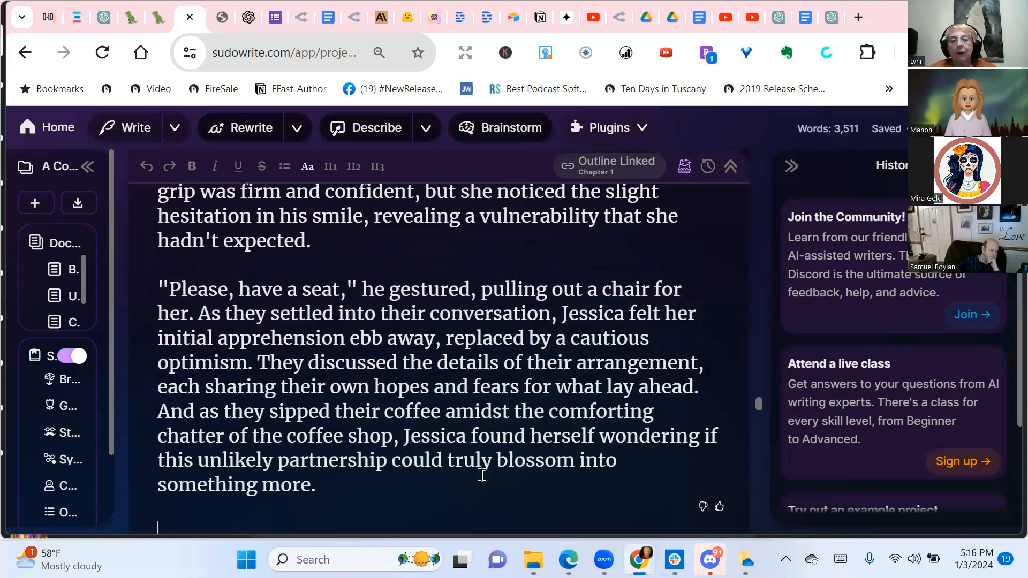
scroll(431, 405, down, 2)
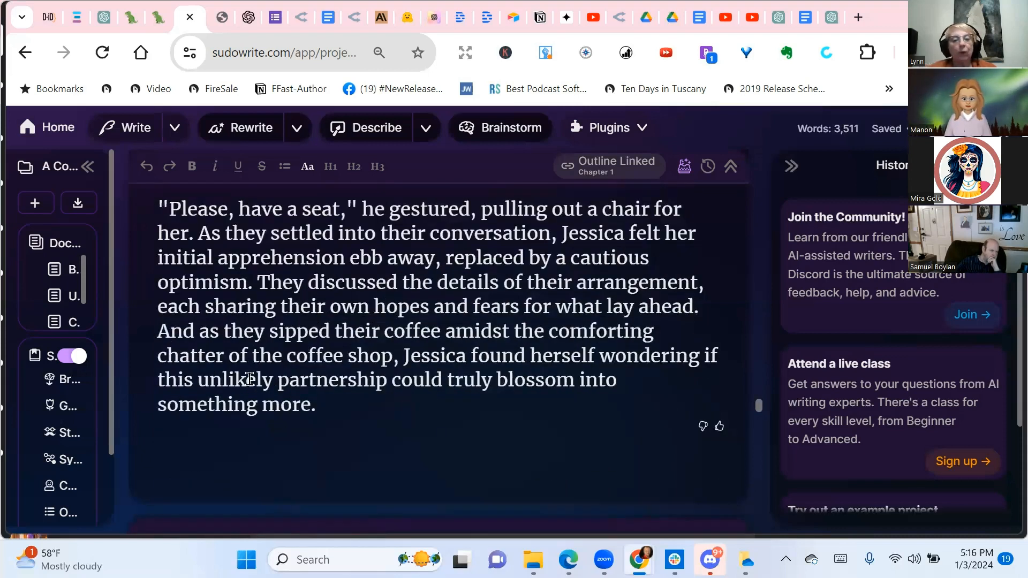
scroll(423, 456, down, 2)
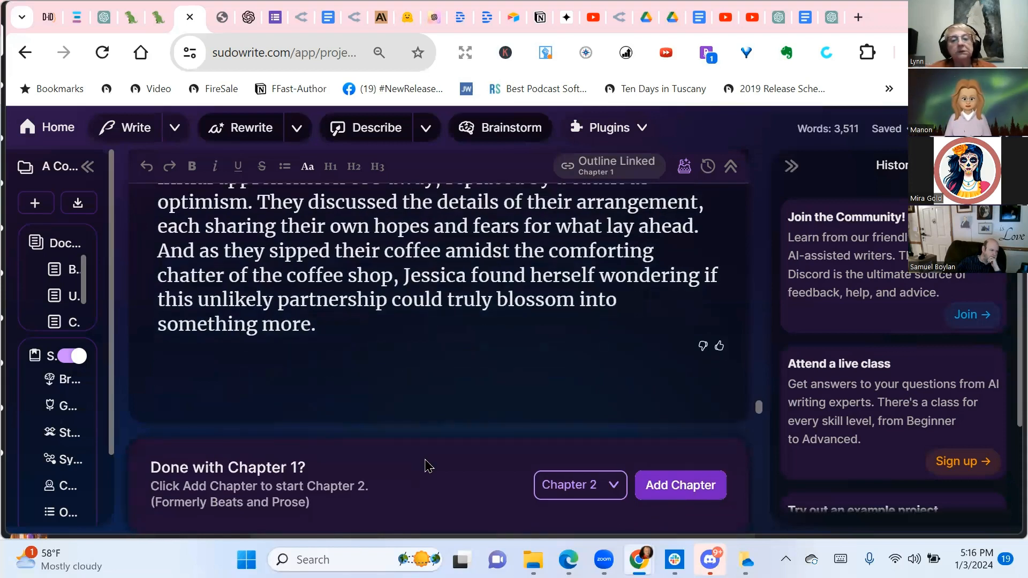
scroll(426, 464, up, 2)
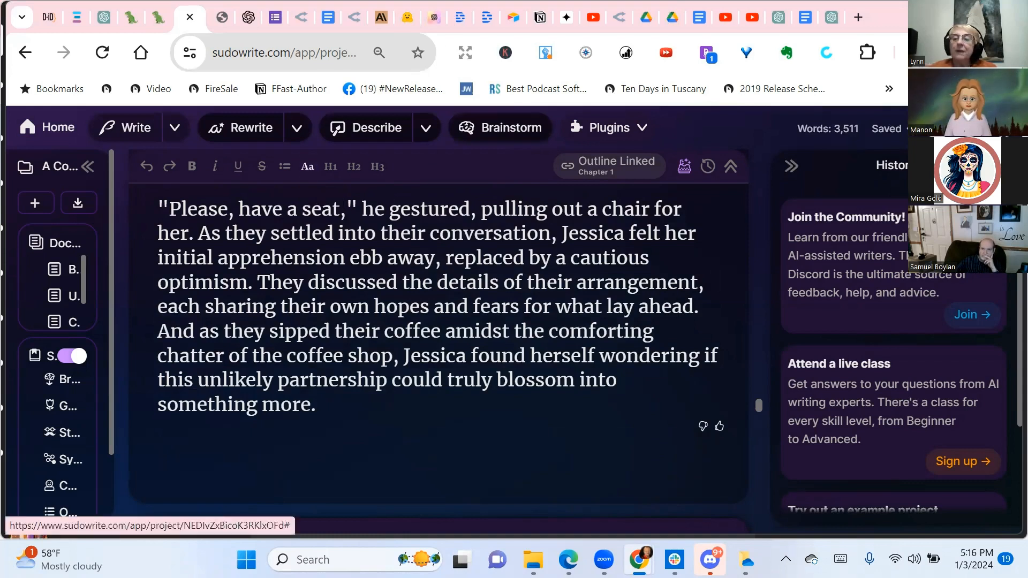
Step: Show the account's recent activity to check the credits spent on each prose generation, reducing the page zoom to fit more entries
click(994, 128)
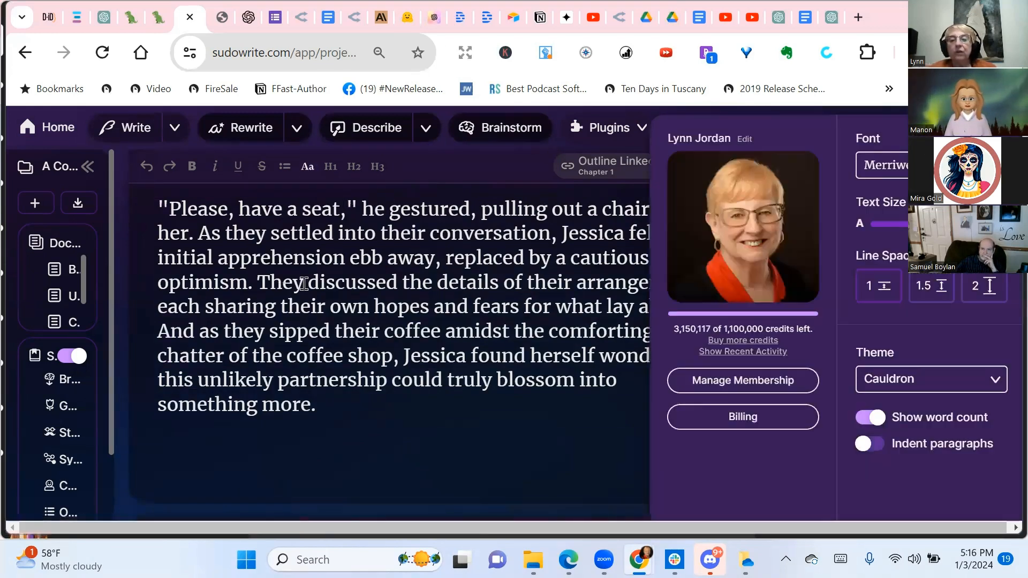
click(721, 352)
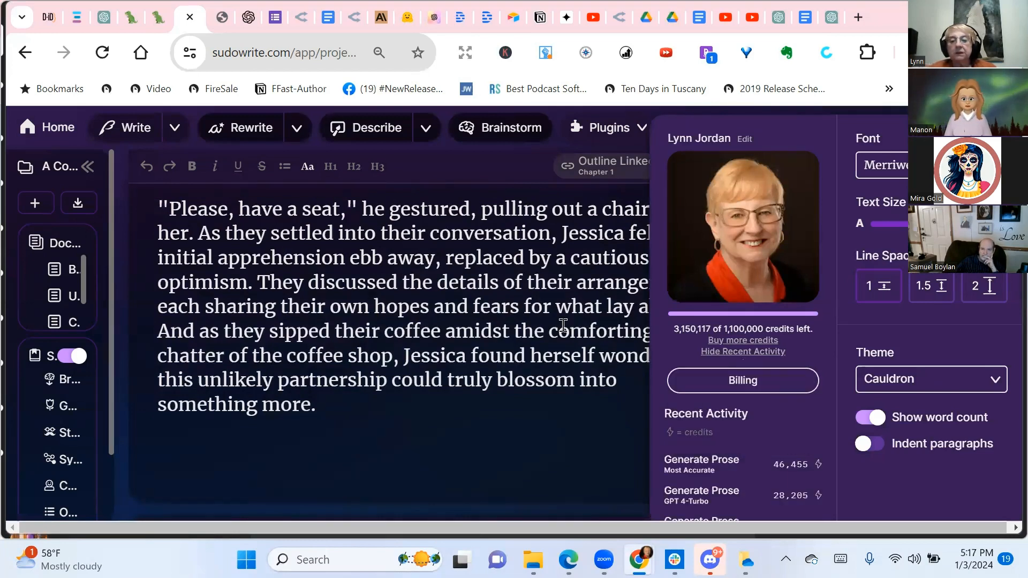
scroll(563, 325, down, 2)
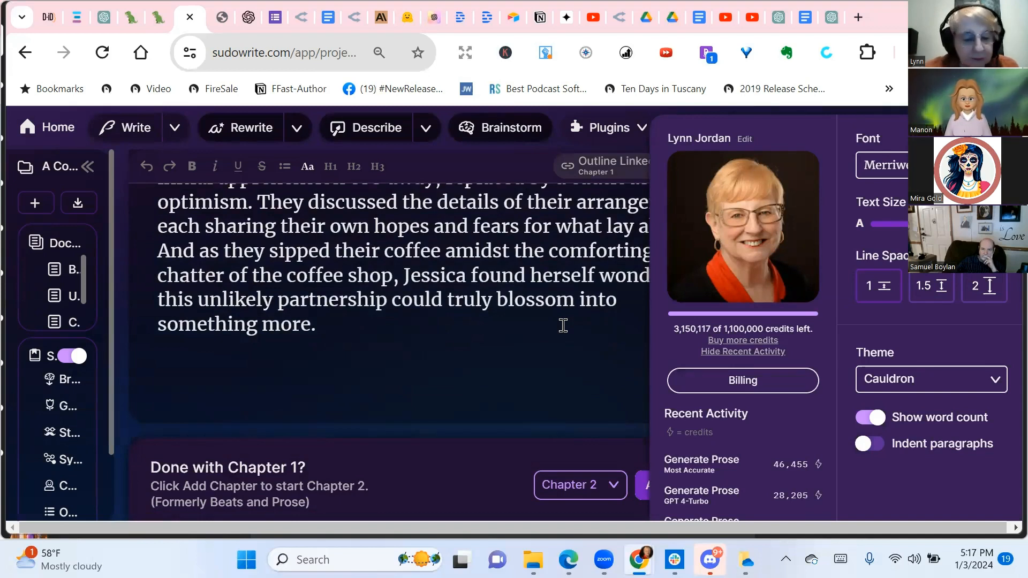
key(ctrl+minus)
key(ctrl+minus)
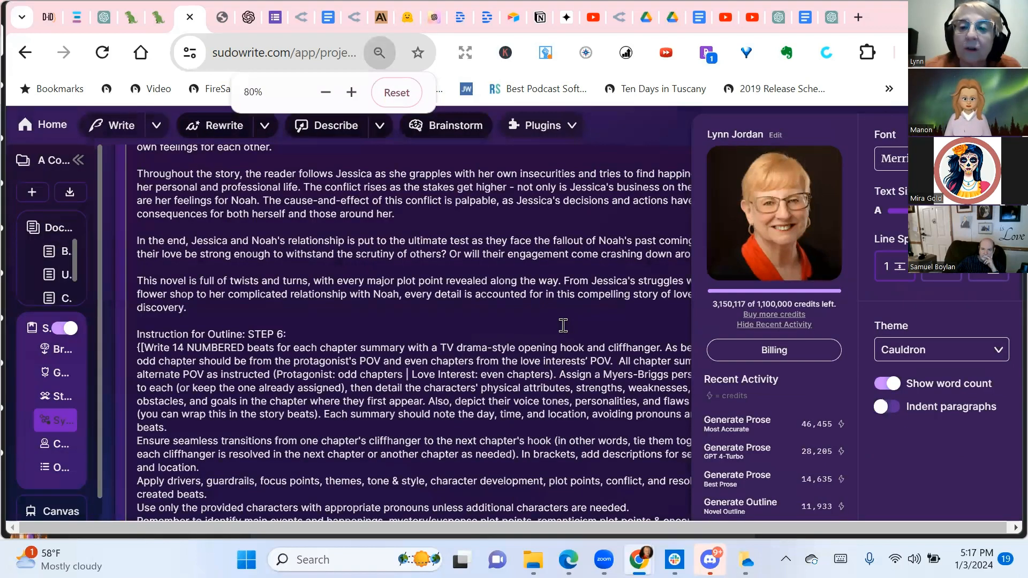
key(ctrl+minus)
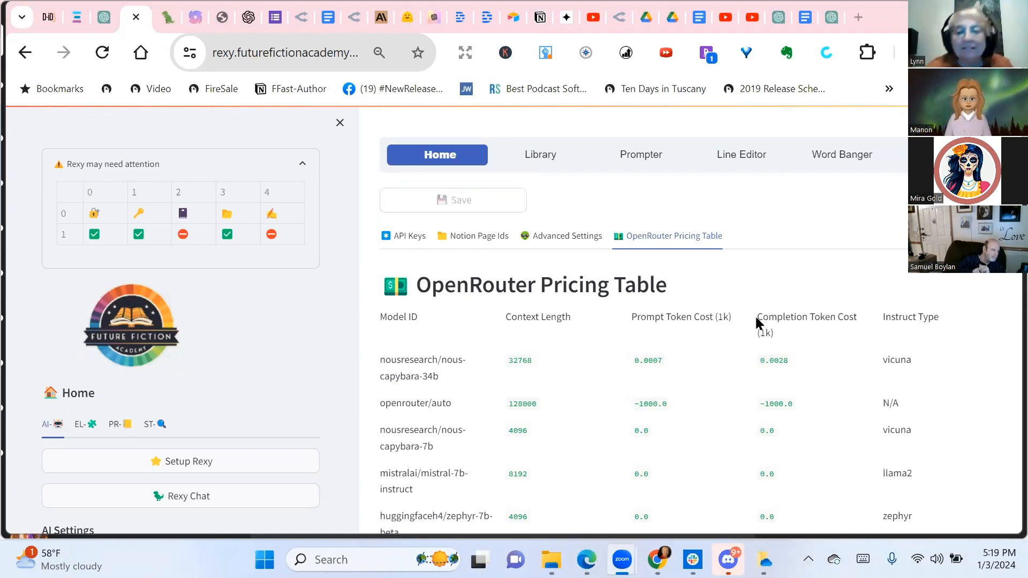
Step: Examine context lengths and prompt and completion token costs in Rexy's OpenRouter Pricing Table, from the first models through OpenAI's GPT-3.5 entries
scroll(696, 334, down, 1)
scroll(696, 335, down, 3)
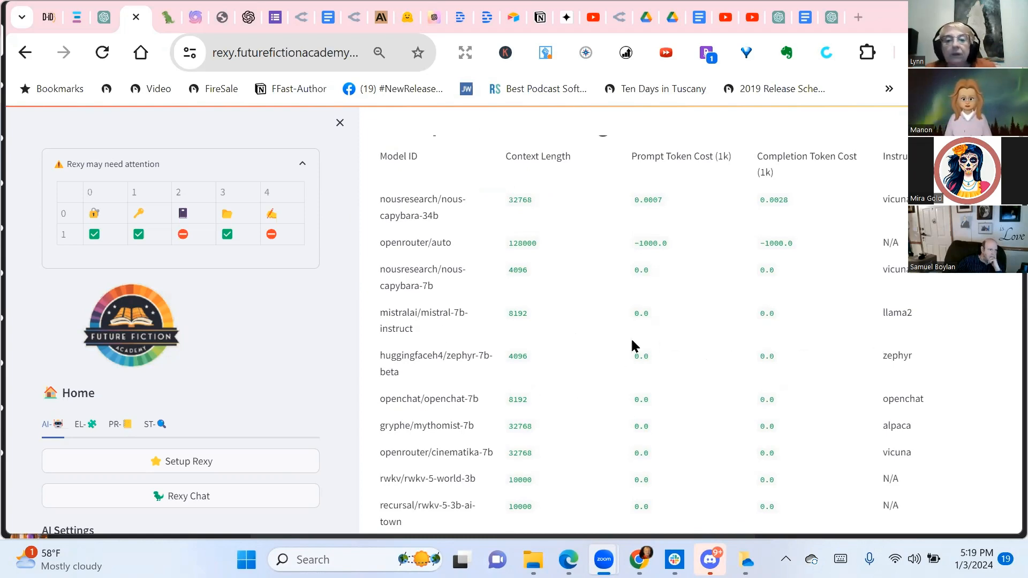
scroll(808, 345, down, 5)
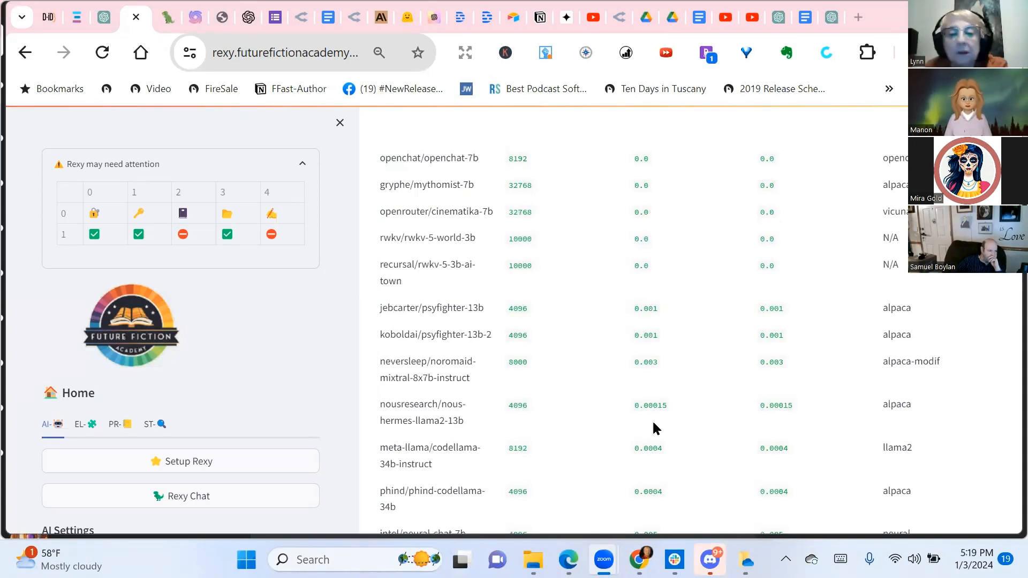
scroll(697, 409, down, 3)
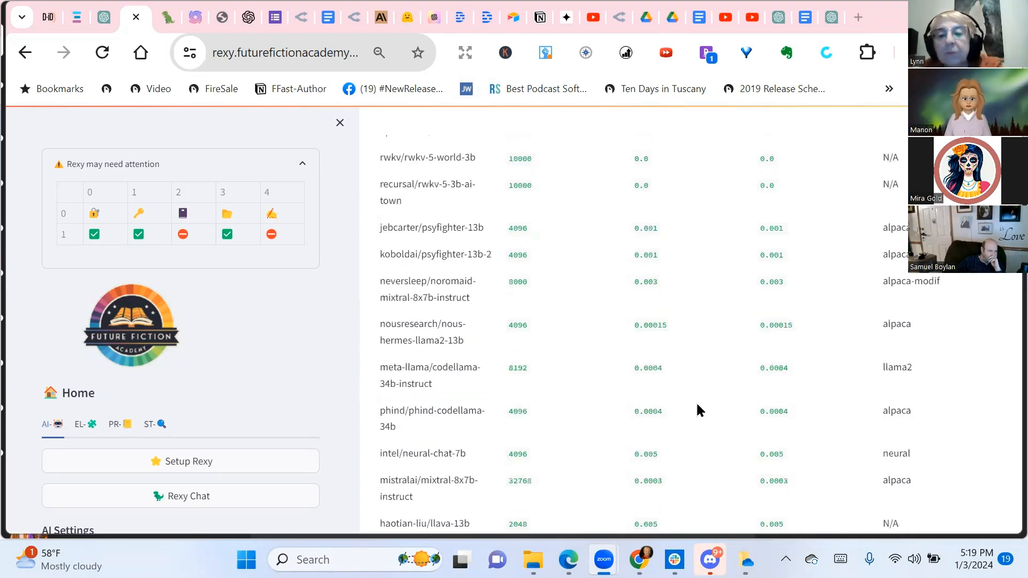
scroll(697, 405, down, 2)
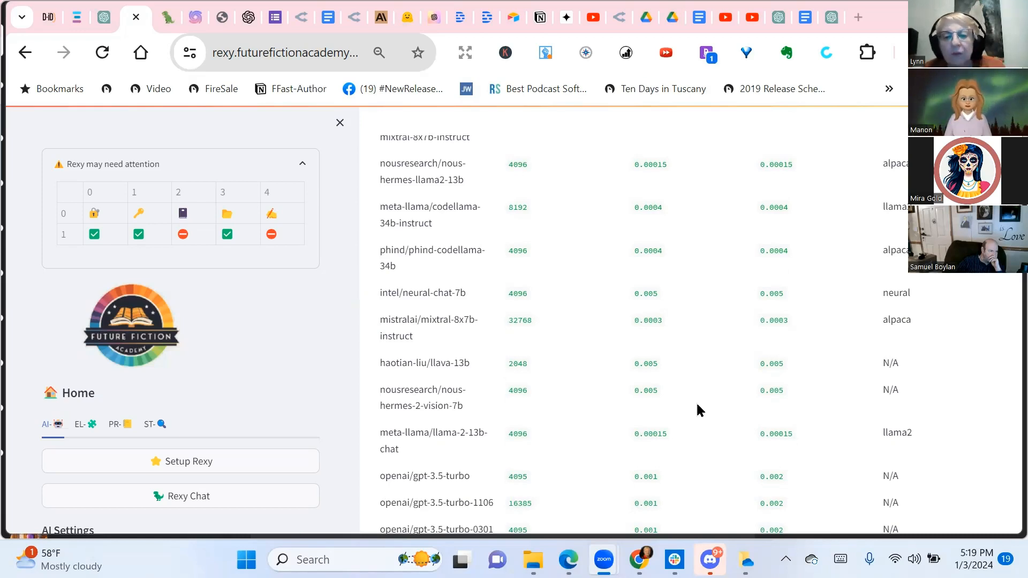
scroll(697, 406, down, 2)
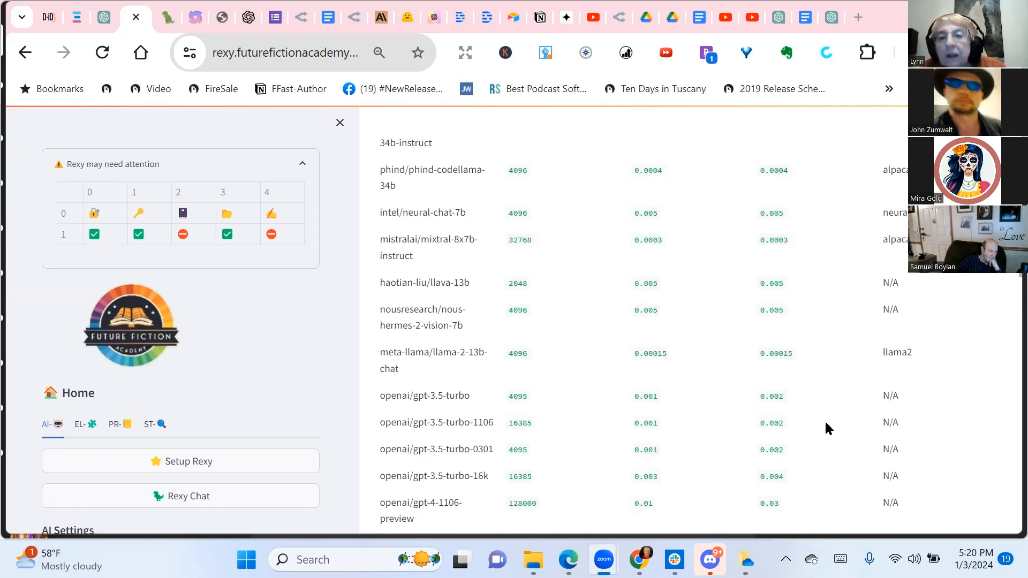
scroll(826, 428, up, 15)
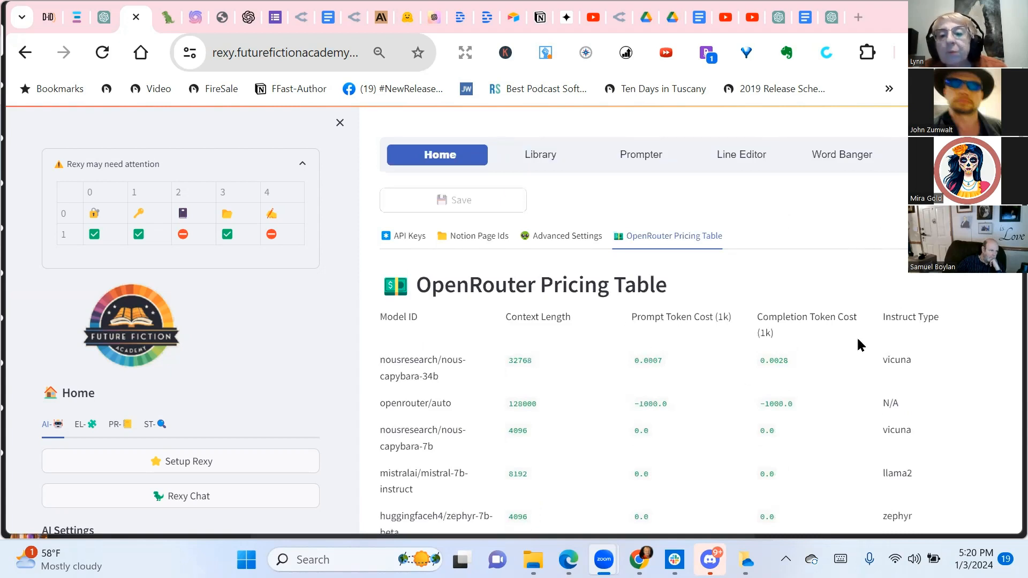
Step: Compare the token costs and context lengths of the GPT-4 models with the Google, Perplexity and Llama-based models further down the pricing table
scroll(822, 352, down, 5)
scroll(823, 357, down, 6)
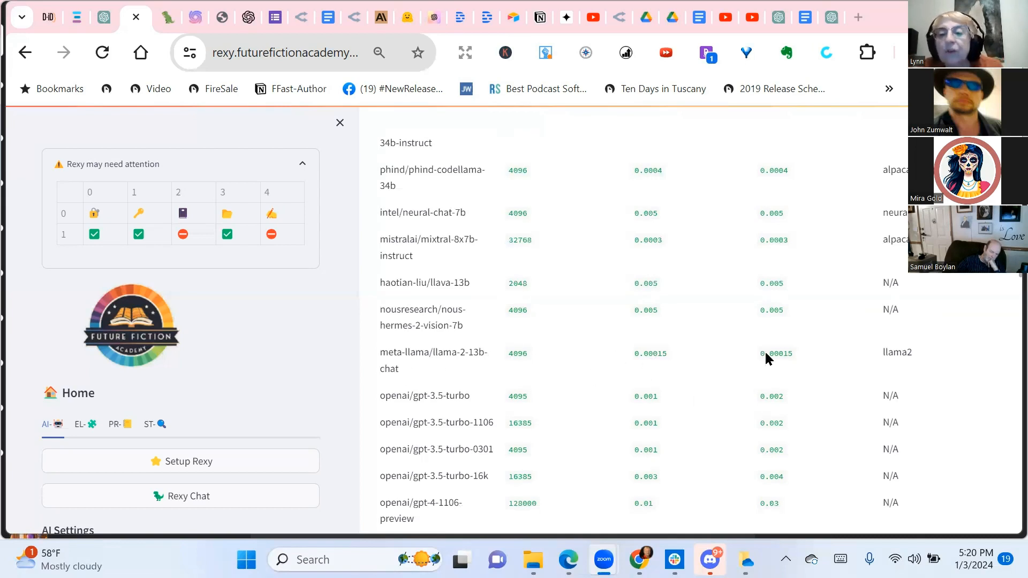
scroll(843, 364, down, 2)
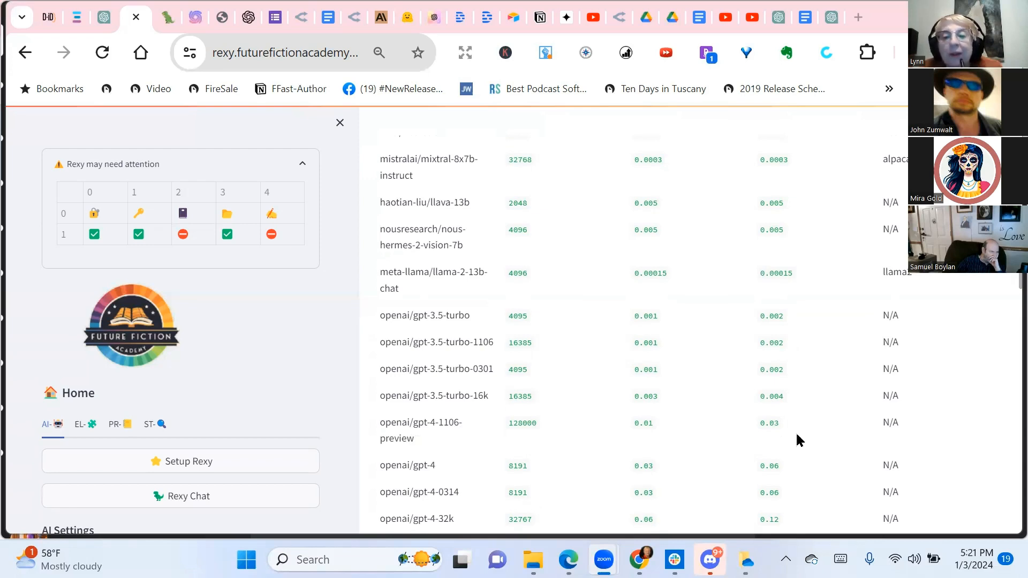
scroll(670, 443, down, 3)
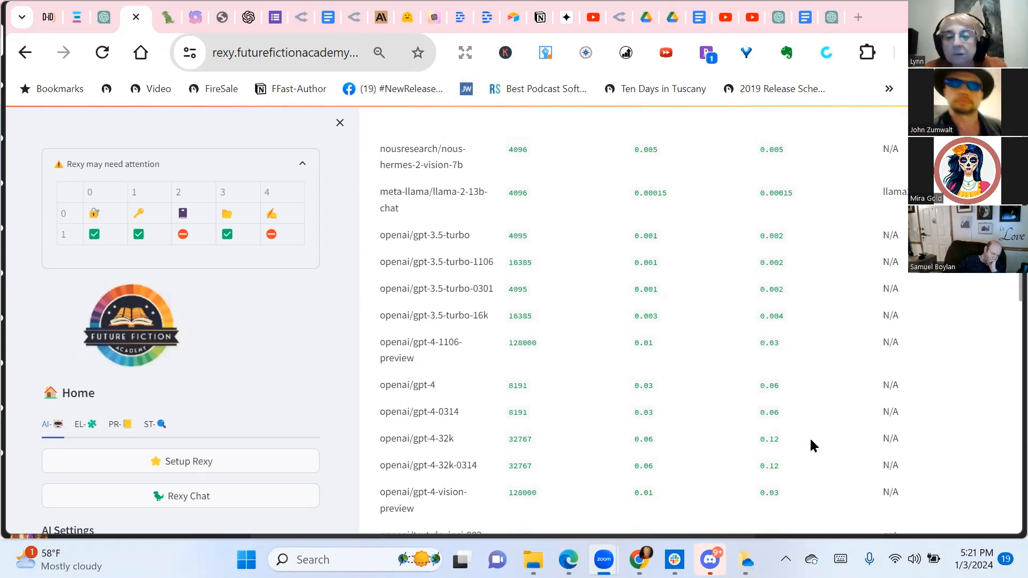
scroll(810, 441, down, 1)
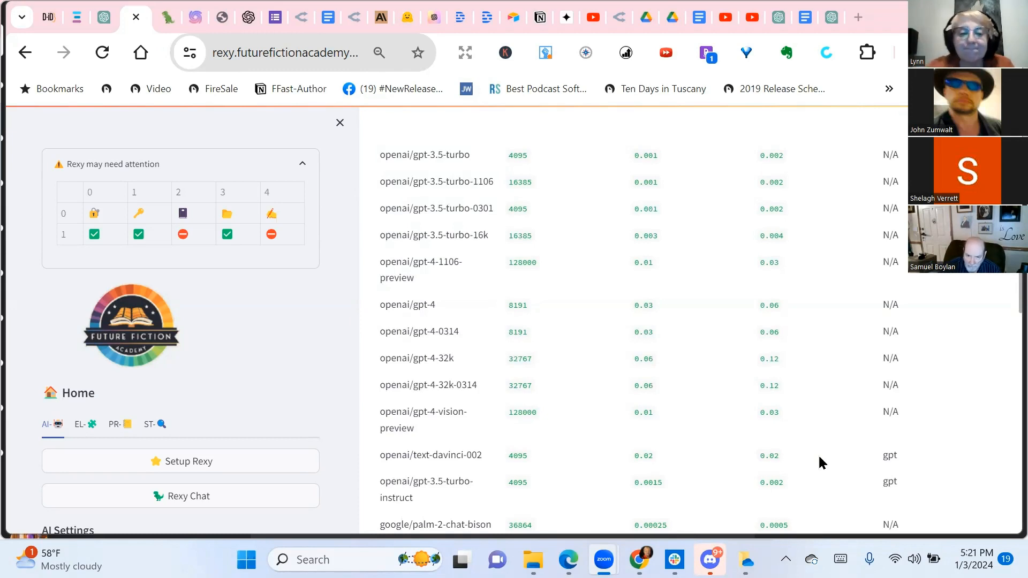
scroll(819, 461, down, 3)
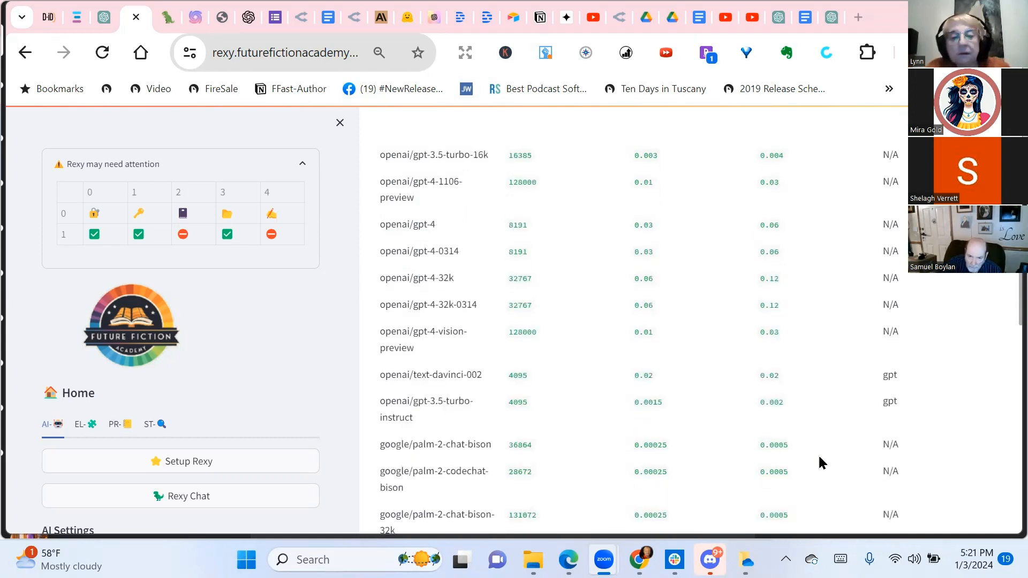
scroll(819, 456, down, 3)
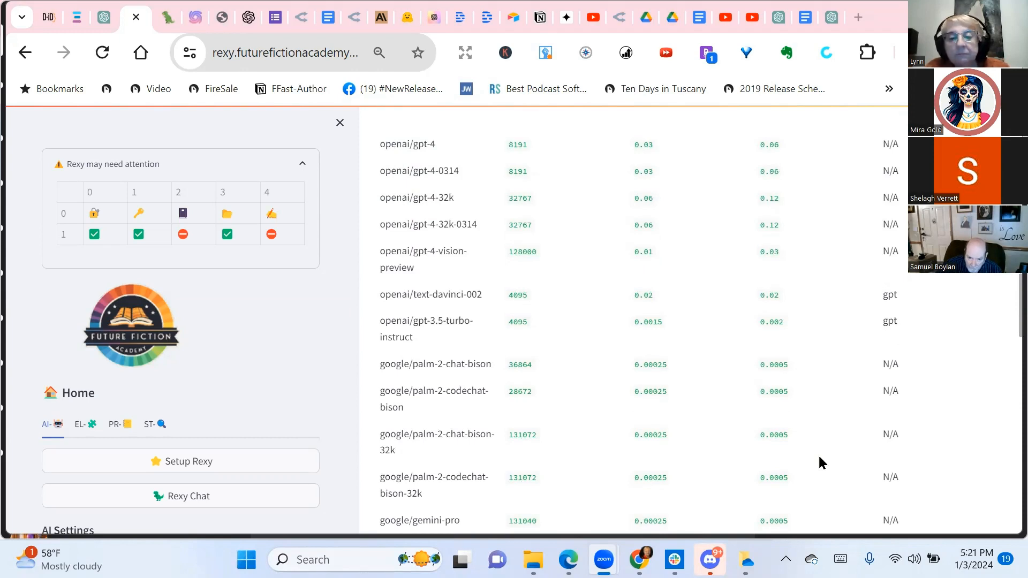
scroll(820, 461, down, 3)
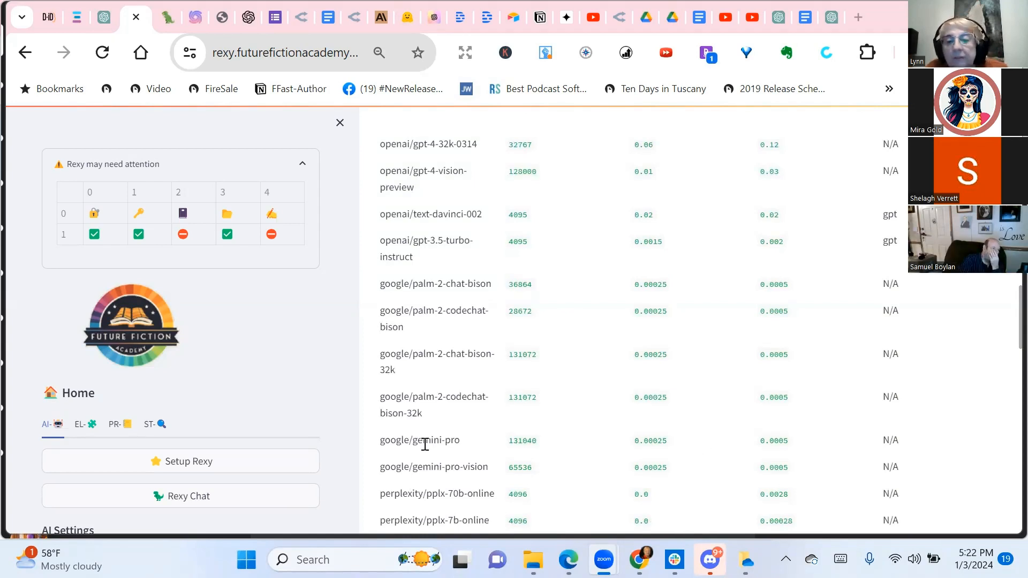
scroll(849, 442, down, 1)
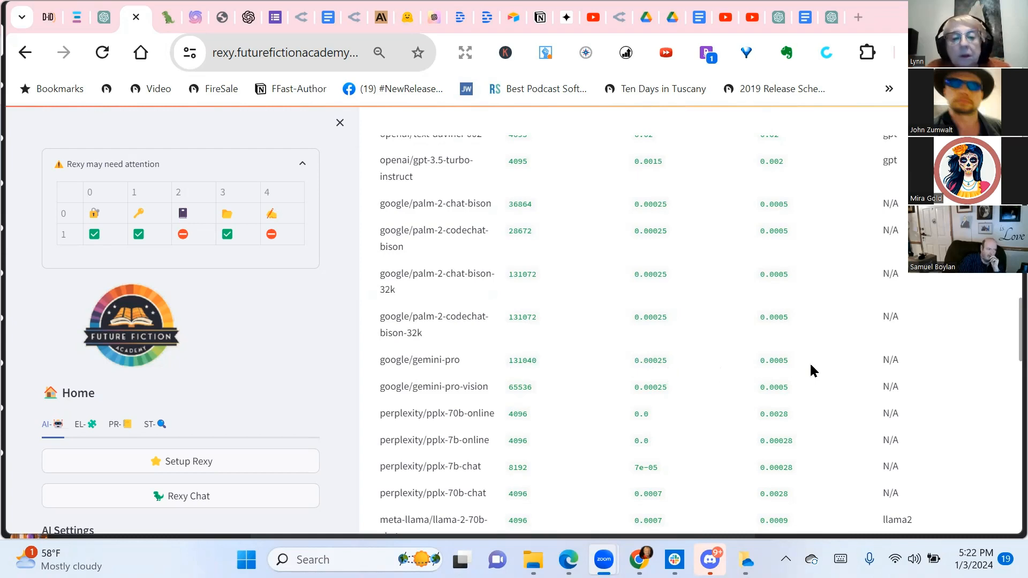
scroll(810, 365, down, 1)
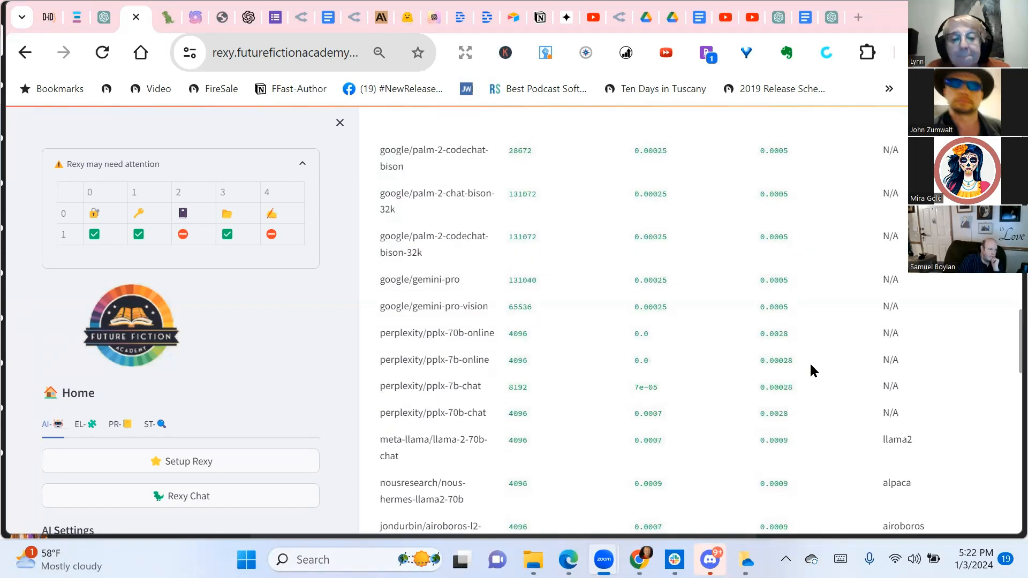
scroll(810, 365, down, 1)
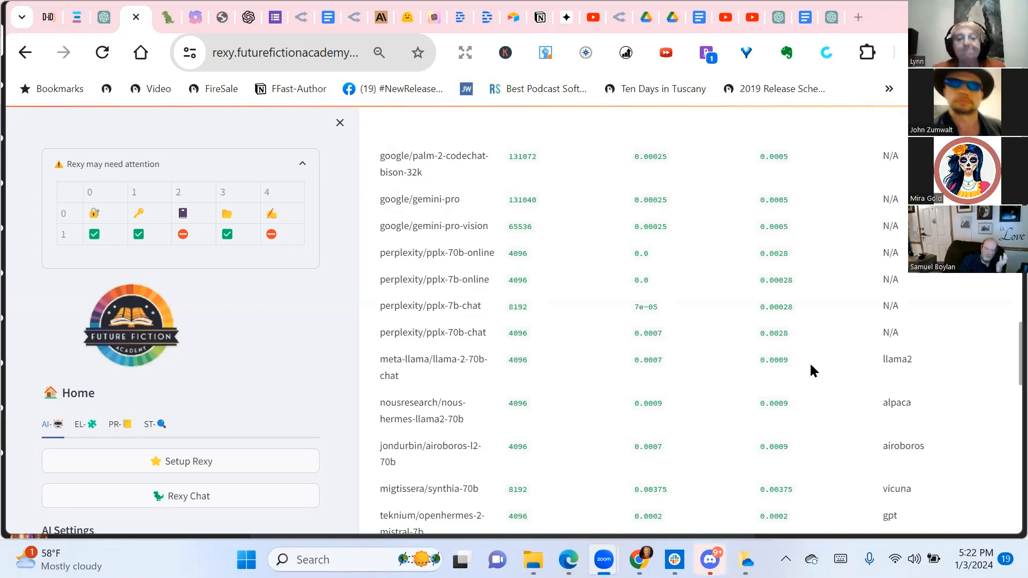
scroll(691, 336, down, 3)
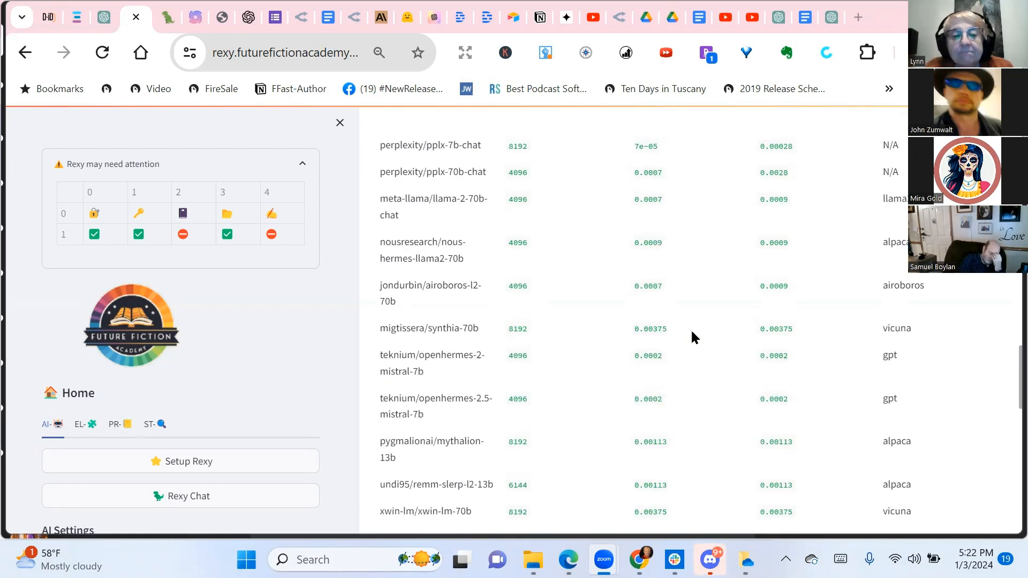